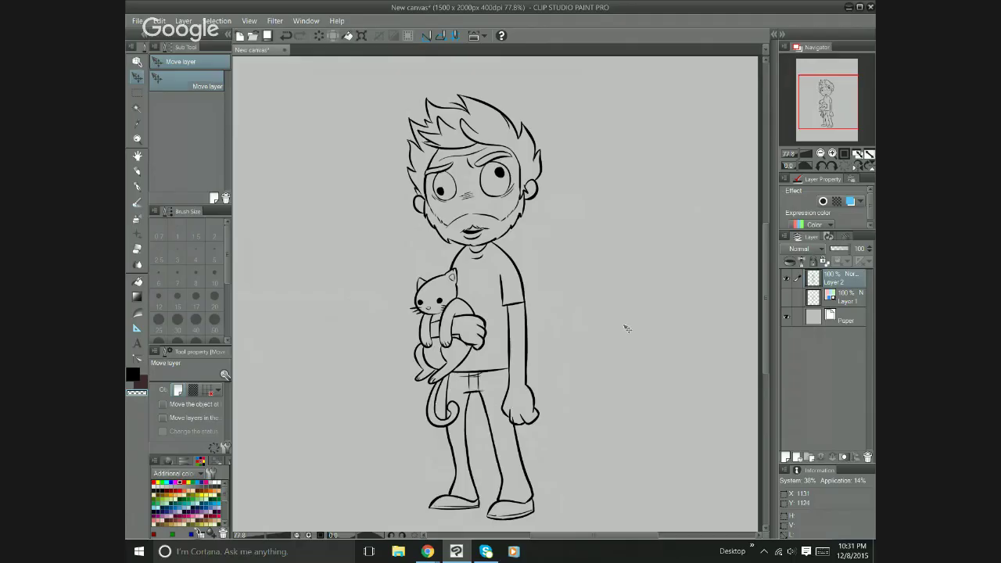
left_click(137, 138)
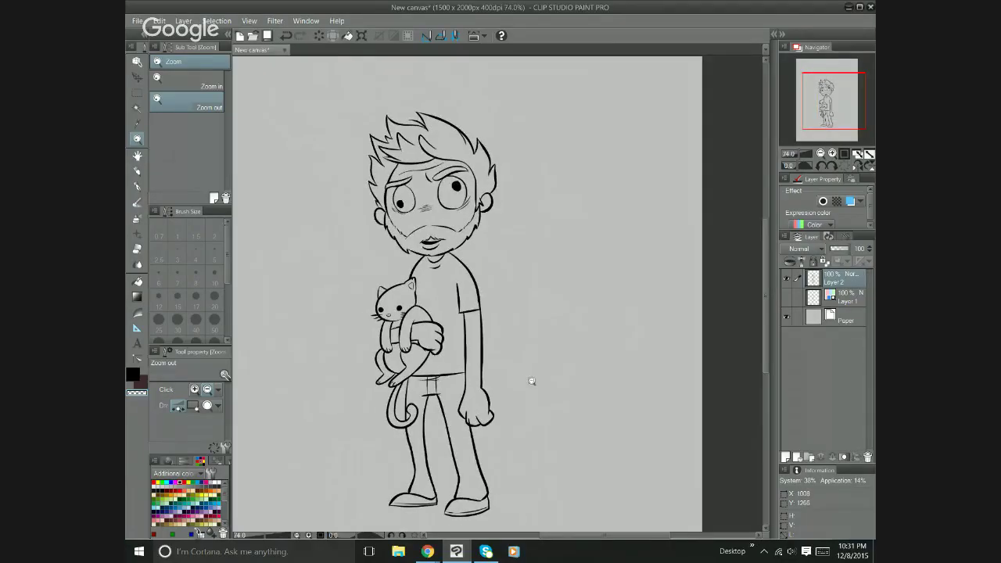
left_click(532, 380)
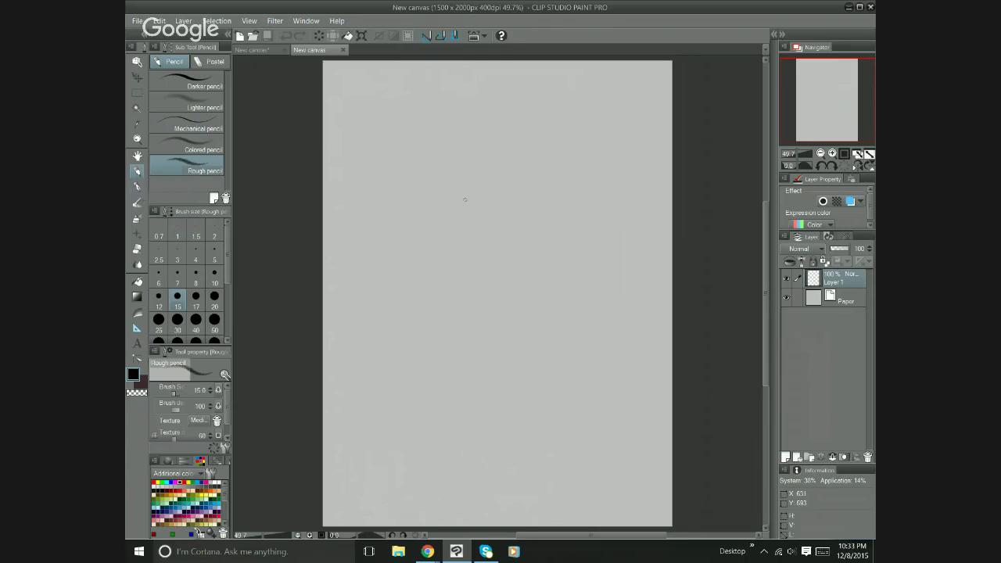
Sketch the cat's curved body in the middle of the blank canvas with the Rough pencil at size 15.
mouse_move(462, 274)
left_mouse_down()
mouse_move(459, 246)
mouse_move(462, 274)
left_mouse_up()
mouse_move(456, 229)
left_mouse_down()
mouse_move(522, 219)
mouse_move(509, 280)
left_mouse_up()
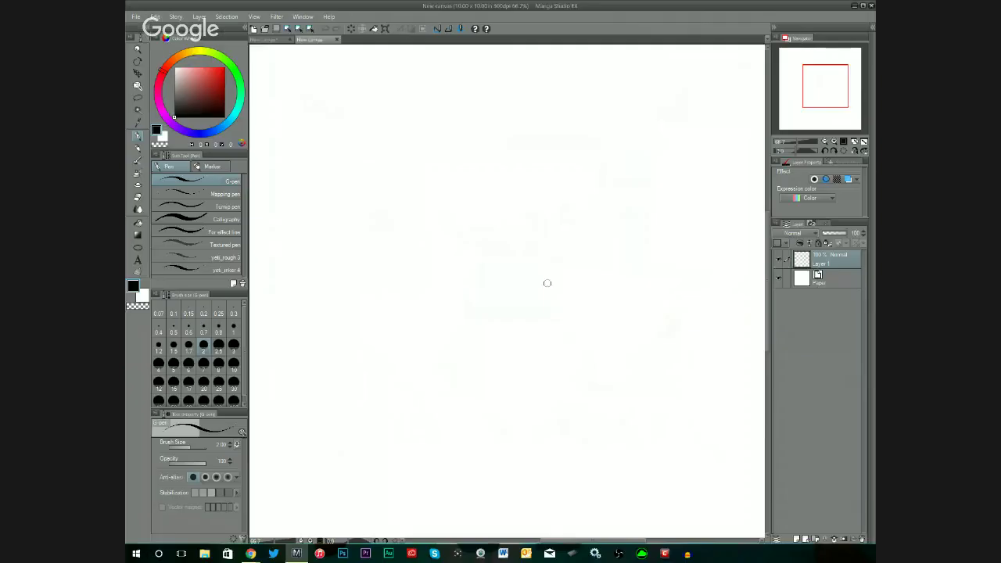
Switch to Manga Studio EX and draw a wide pumpkin outline with a short stem and a pointed leaf using the G-pen.
scroll(548, 283, "up", 2)
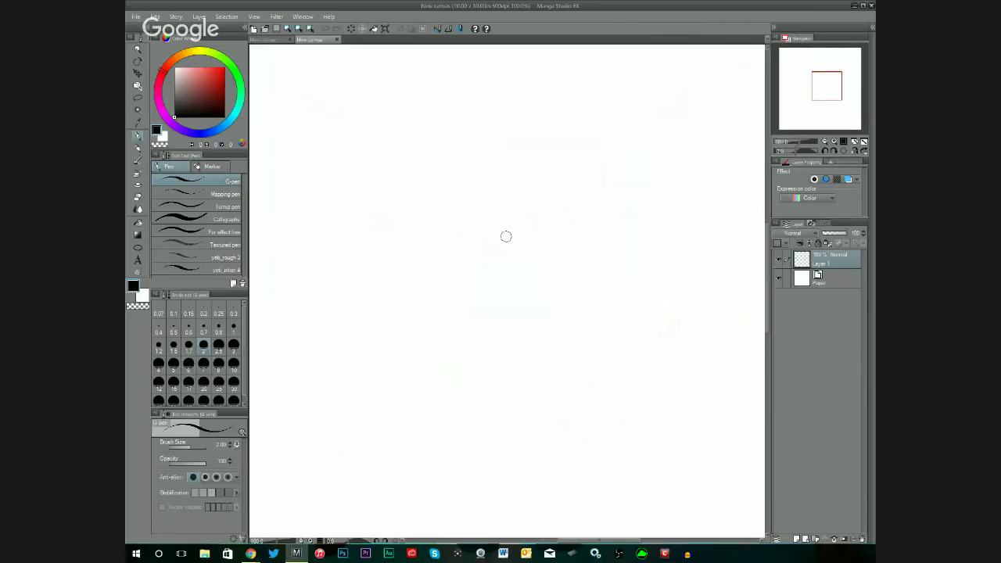
mouse_move(520, 193)
left_mouse_down()
mouse_move(593, 195)
mouse_move(503, 300)
mouse_move(426, 261)
mouse_move(432, 199)
mouse_move(499, 187)
mouse_move(527, 197)
mouse_move(622, 192)
mouse_move(509, 193)
left_mouse_up()
key("ctrl+z")
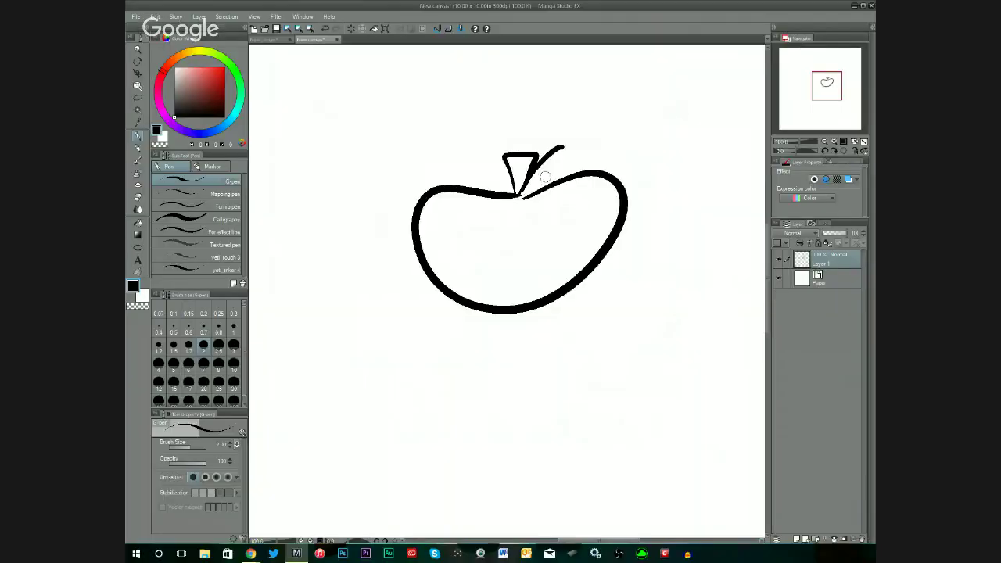
mouse_move(520, 190)
left_mouse_down()
mouse_move(549, 161)
mouse_move(517, 199)
left_mouse_up()
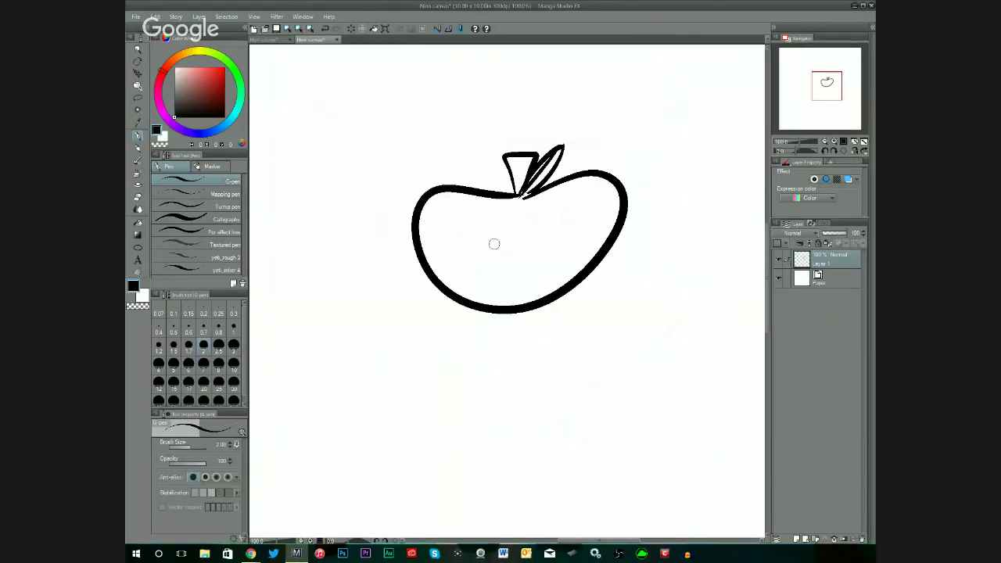
Draw two triangular eyes and an open smiling mouth inside the pumpkin.
mouse_move(465, 239)
left_mouse_down()
mouse_move(496, 222)
mouse_move(467, 244)
left_mouse_up()
left_click_drag(491, 212, 470, 247)
left_click_drag(535, 243, 538, 241)
left_click_drag(550, 208, 532, 242)
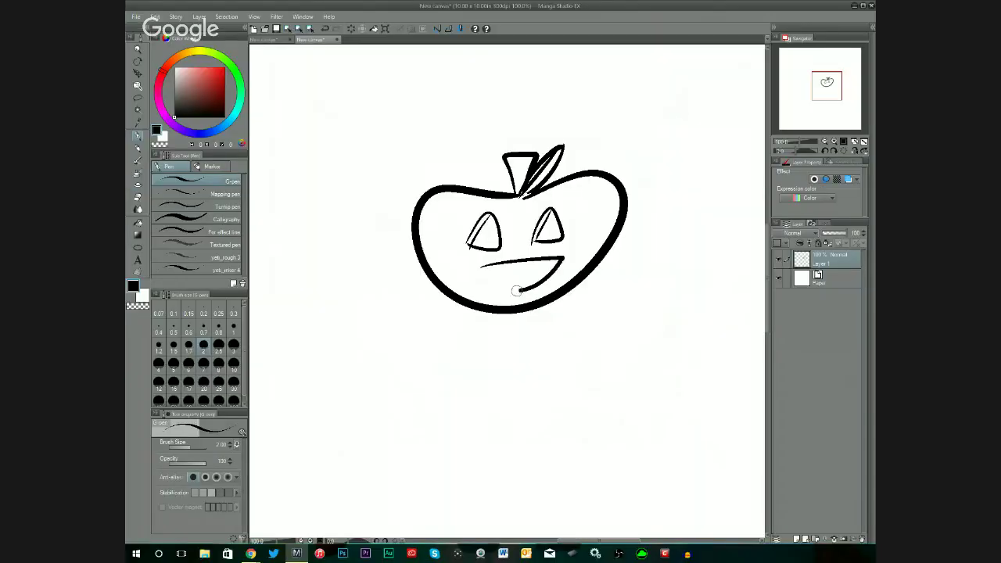
left_click_drag(479, 276, 518, 270)
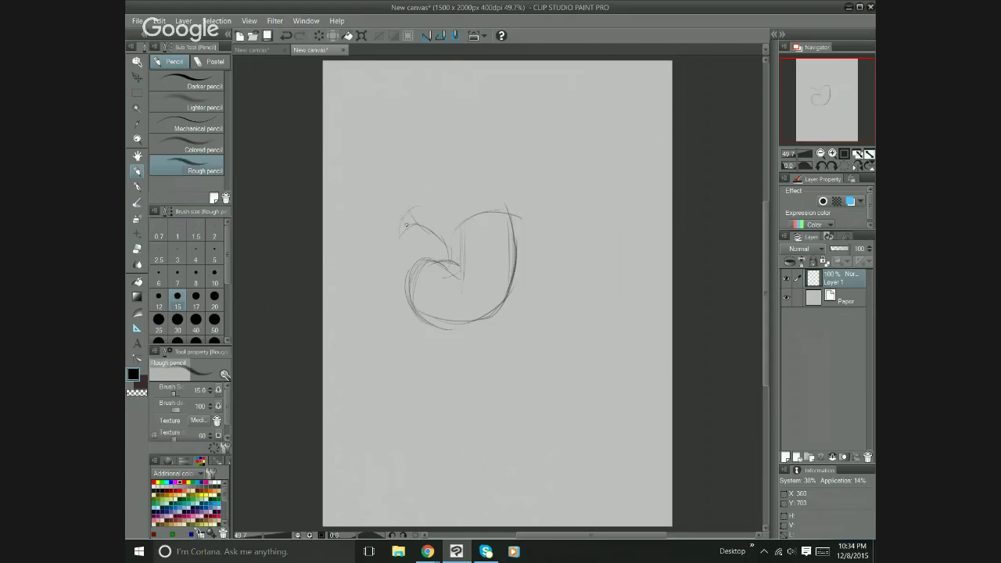
Switch to Clip Studio Paint and sketch the cat's curled tail rising behind its body.
left_click_drag(438, 224, 452, 261)
left_click_drag(426, 208, 396, 223)
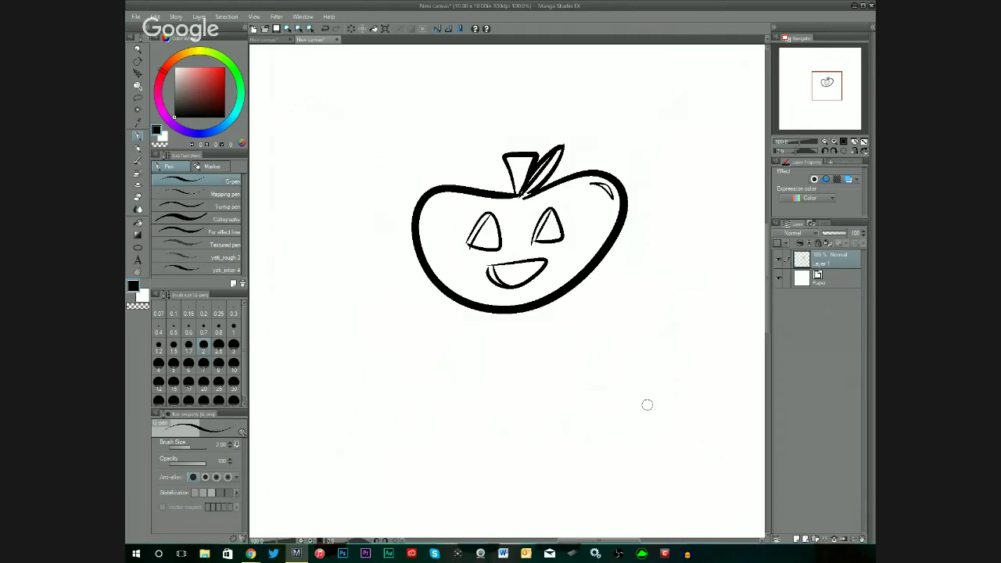
Switch to Manga Studio EX and fill the pumpkin's mouth and both eyes with black.
key("g")
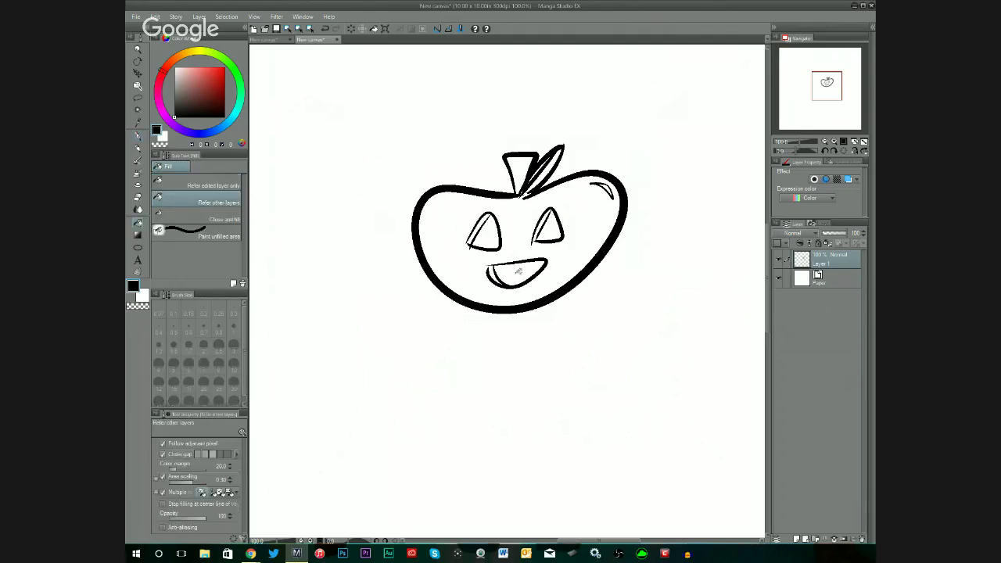
left_click(518, 274)
left_click(497, 239)
left_click(556, 227)
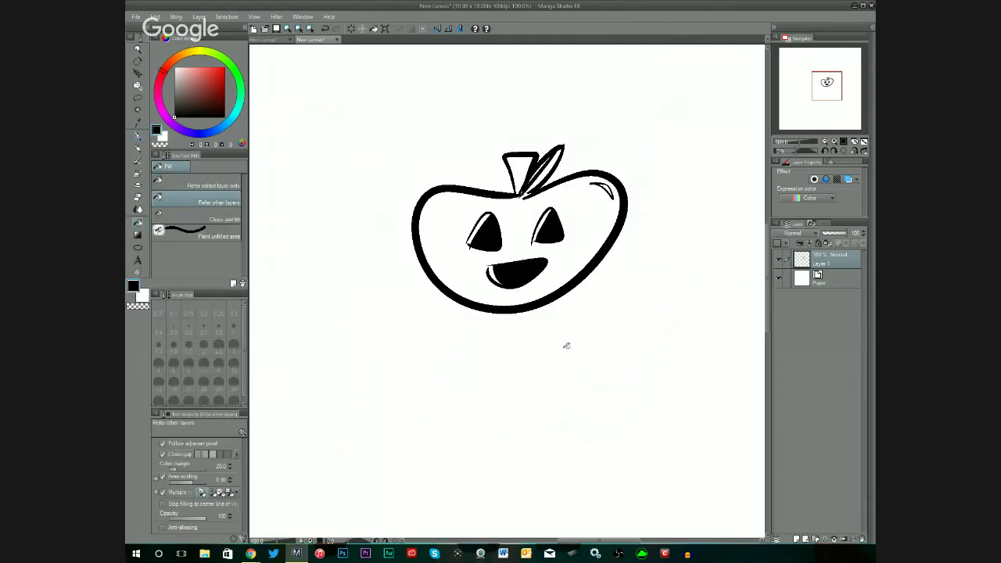
Lasso the pumpkin's mouth, rotate it upside down into a frown, deselect it and return to the pen.
key("m")
mouse_move(504, 291)
left_mouse_down()
mouse_move(482, 258)
mouse_move(559, 252)
mouse_move(532, 293)
left_mouse_up()
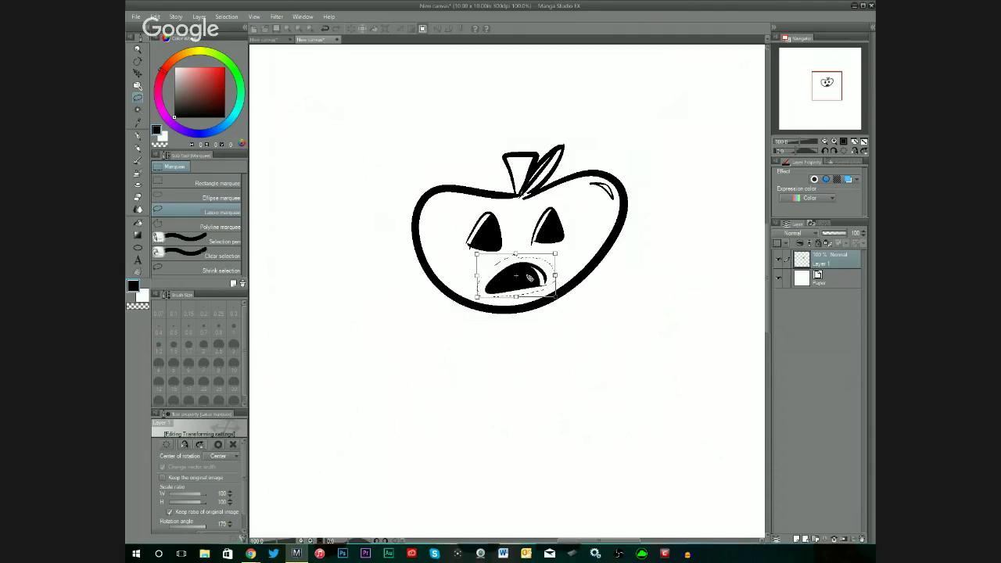
left_click_drag(526, 279, 520, 285)
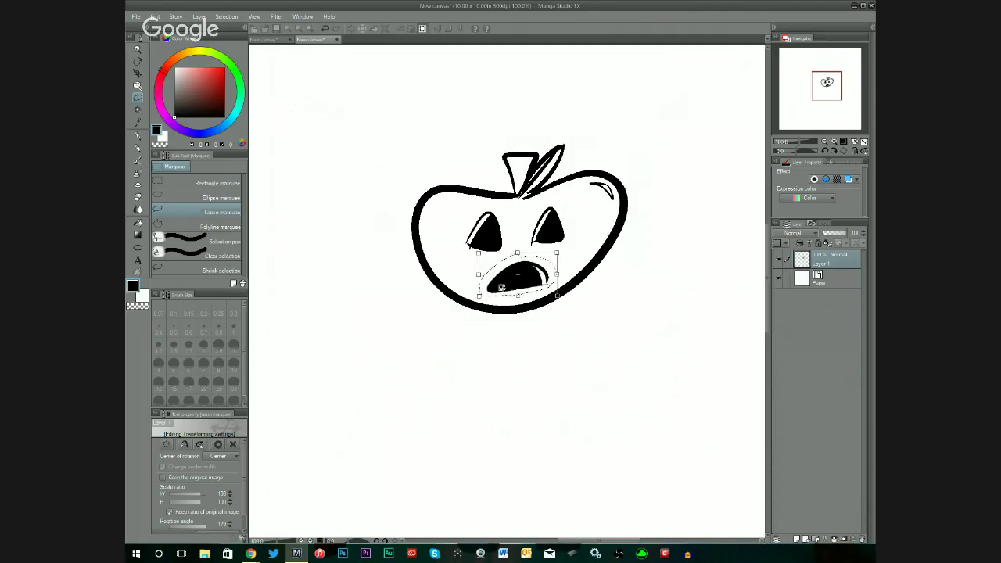
key("Return")
left_click(452, 309)
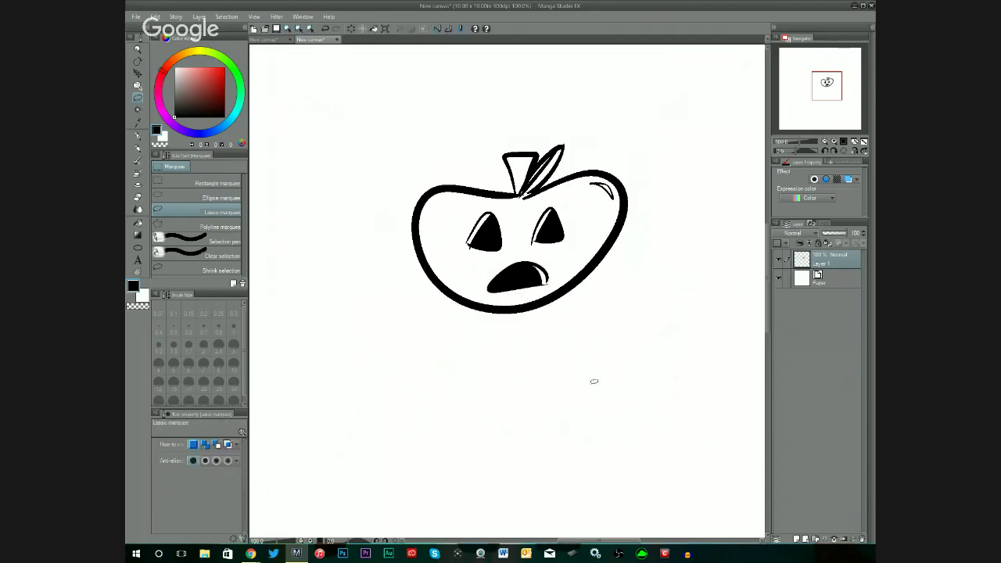
key("p")
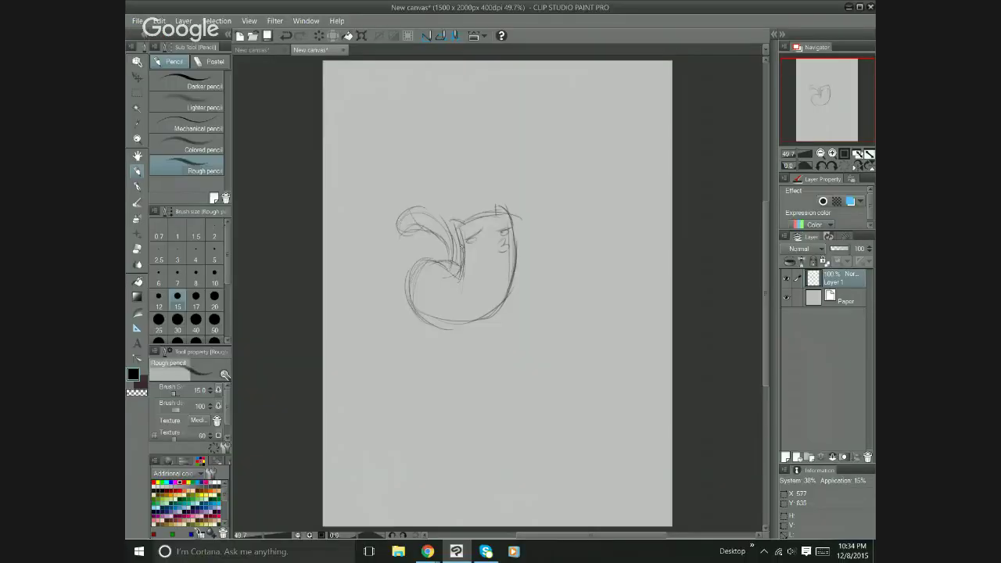
Switch to Clip Studio Paint and sketch a construction stroke across the cat's lower body.
mouse_move(428, 280)
left_mouse_down()
mouse_move(448, 313)
mouse_move(453, 276)
mouse_move(408, 304)
mouse_move(465, 321)
left_mouse_up()
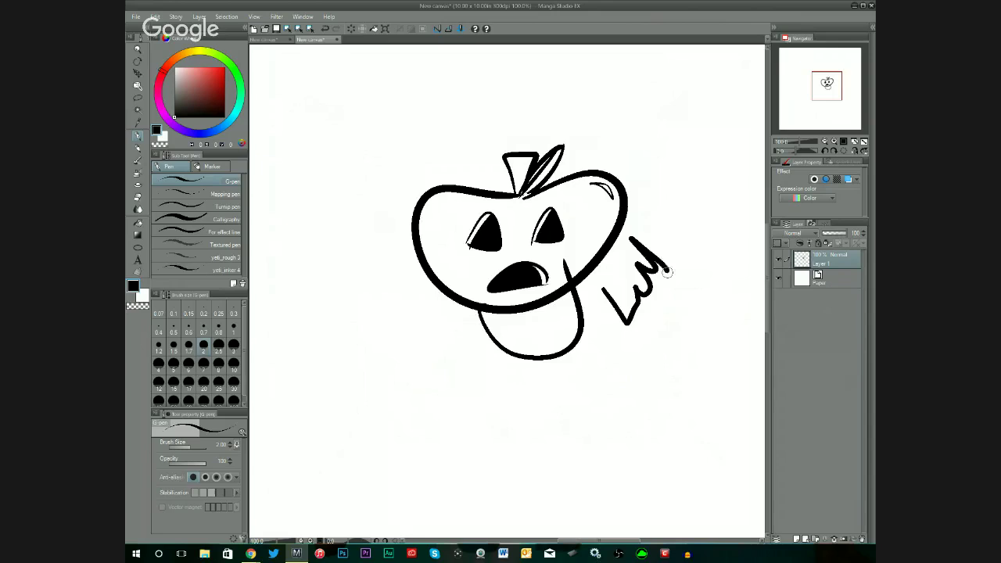
Switch to Manga Studio EX and handwrite the rest of the slanted three-word caption beside the pumpkin.
left_click_drag(665, 274, 652, 245)
mouse_move(661, 344)
left_mouse_down()
mouse_move(688, 316)
mouse_move(700, 275)
left_mouse_up()
mouse_move(692, 386)
left_mouse_down()
mouse_move(684, 380)
mouse_move(701, 401)
mouse_move(749, 344)
mouse_move(745, 275)
left_mouse_up()
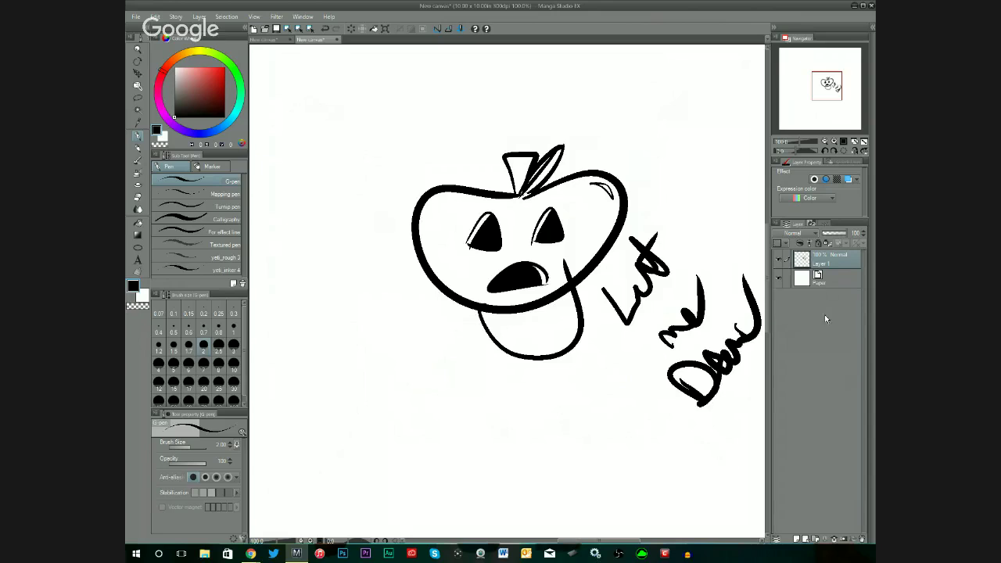
Delete the layer holding the pumpkin doodle and add a new blank raster layer.
left_click(862, 540)
left_click(797, 539)
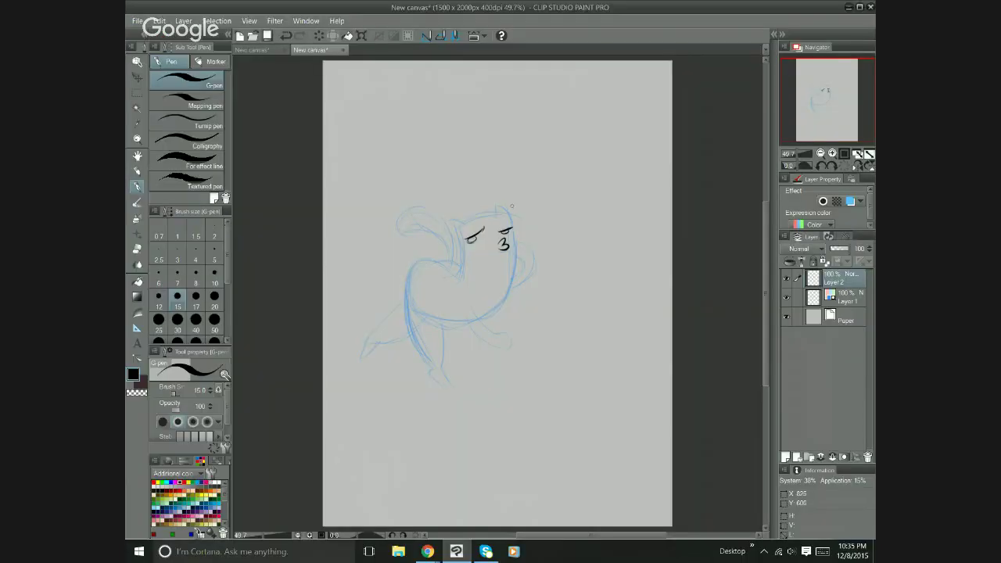
key("ctrl+z")
left_click_drag(512, 228, 508, 229)
key("ctrl+z")
Set the G-pen brush size to 20 and ink the back of the cat's head and both ears over the blue sketch.
left_click(214, 295)
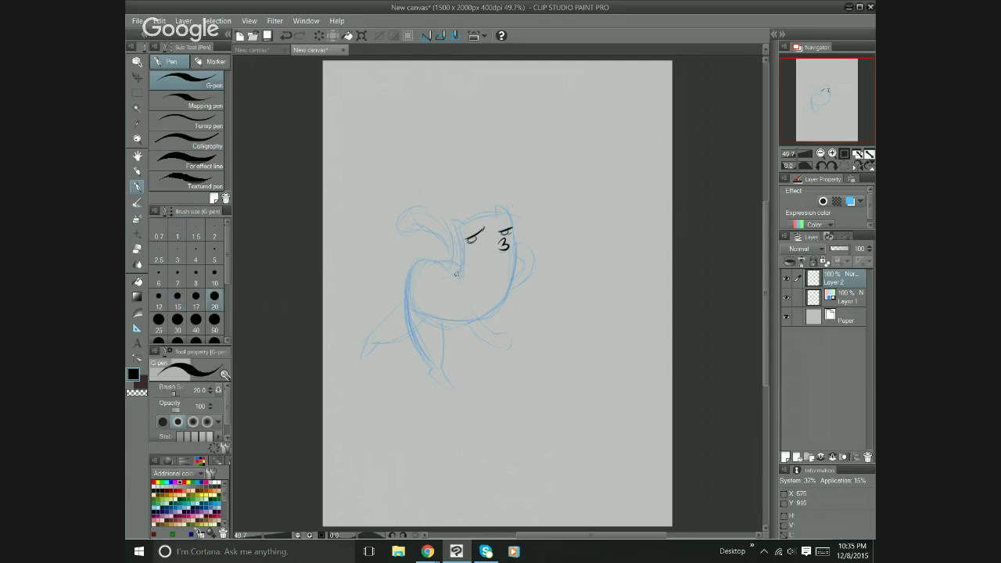
mouse_move(458, 275)
left_mouse_down()
mouse_move(451, 227)
mouse_move(464, 225)
left_mouse_up()
mouse_move(498, 213)
left_mouse_down()
mouse_move(504, 207)
mouse_move(512, 227)
left_mouse_up()
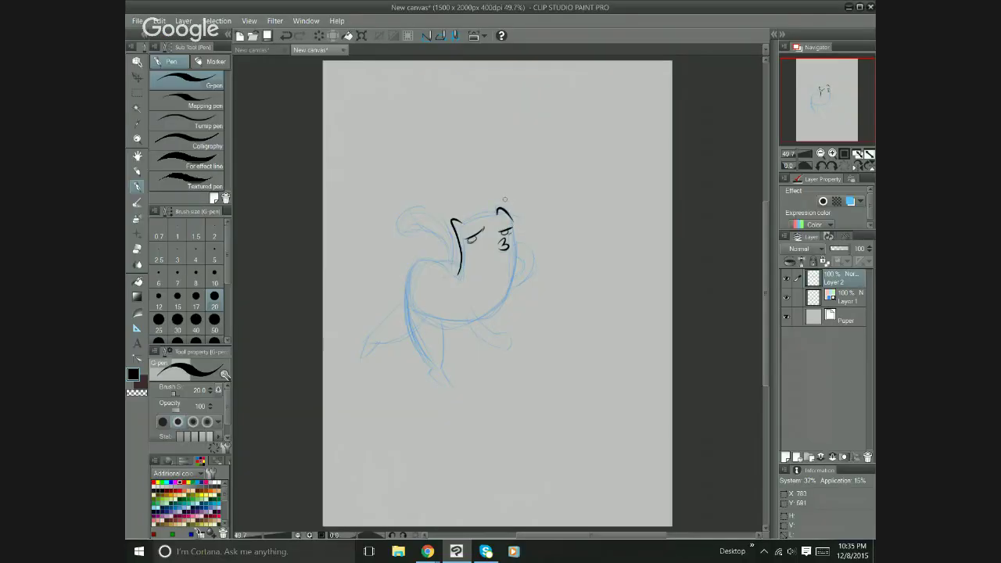
Flip the canvas horizontally and ink the cat's outline from the far ear down the chest and along the belly.
key("h")
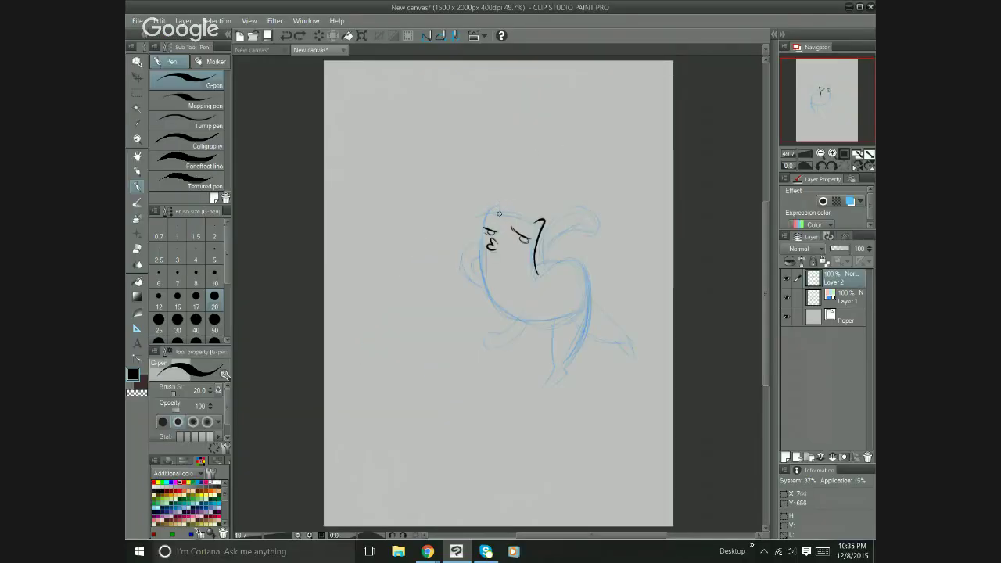
mouse_move(499, 213)
left_mouse_down()
mouse_move(476, 251)
mouse_move(486, 296)
left_mouse_up()
key("ctrl+z")
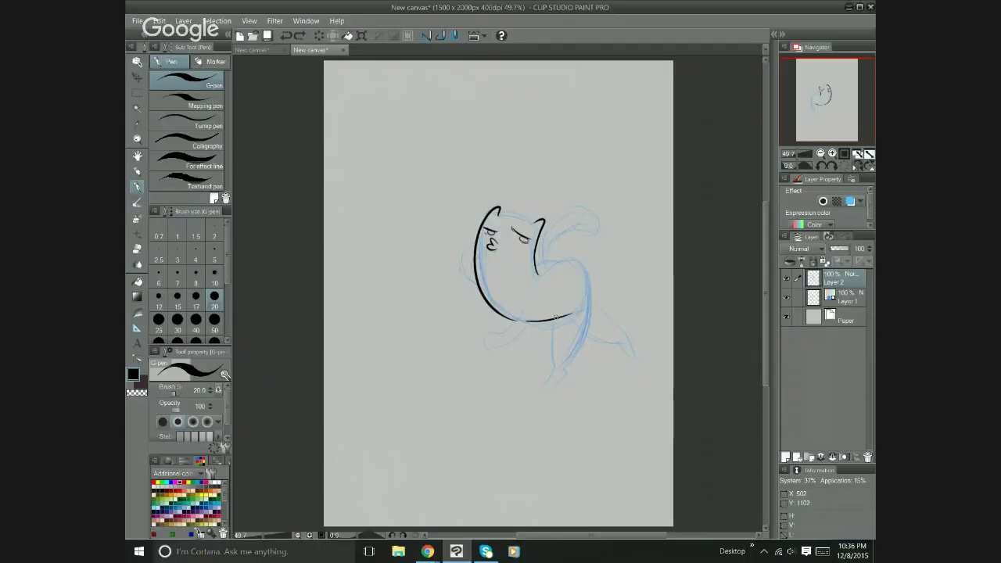
key("ctrl+z")
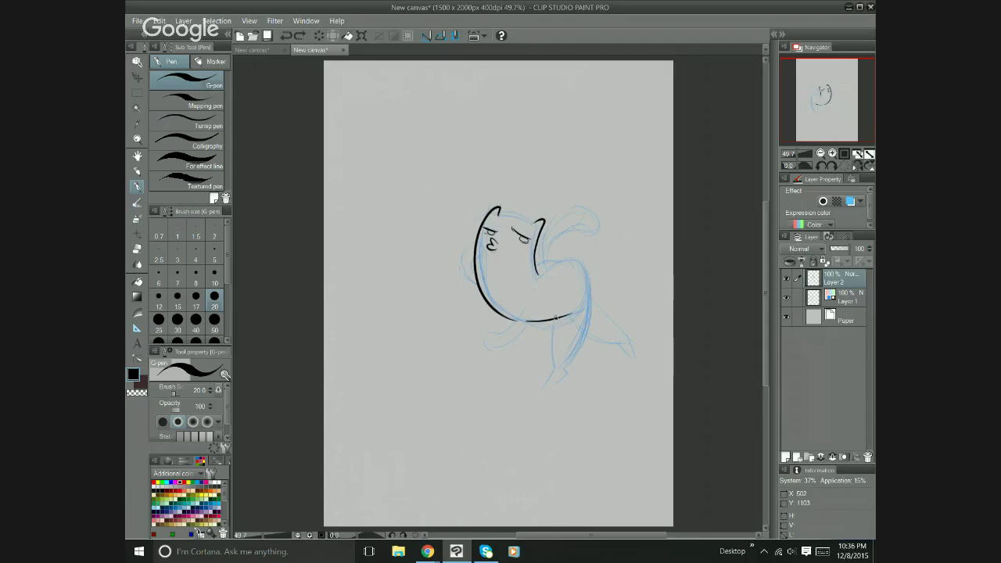
key("ctrl+y")
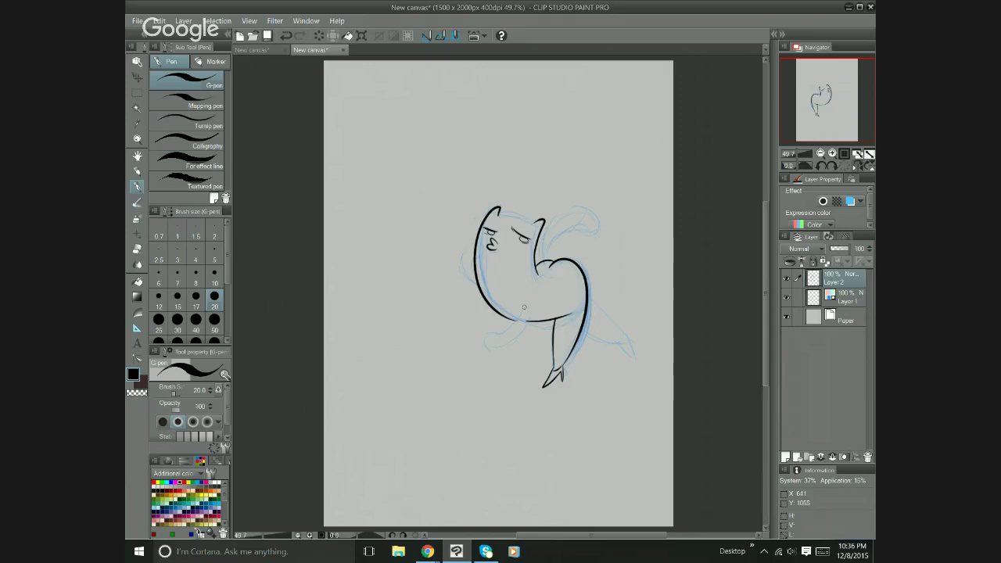
Ink the cat's raised front leg below the belly and clean up stray ink with the transparent colour.
mouse_move(523, 311)
left_mouse_down()
mouse_move(493, 336)
mouse_move(526, 338)
left_mouse_up()
left_click(144, 394)
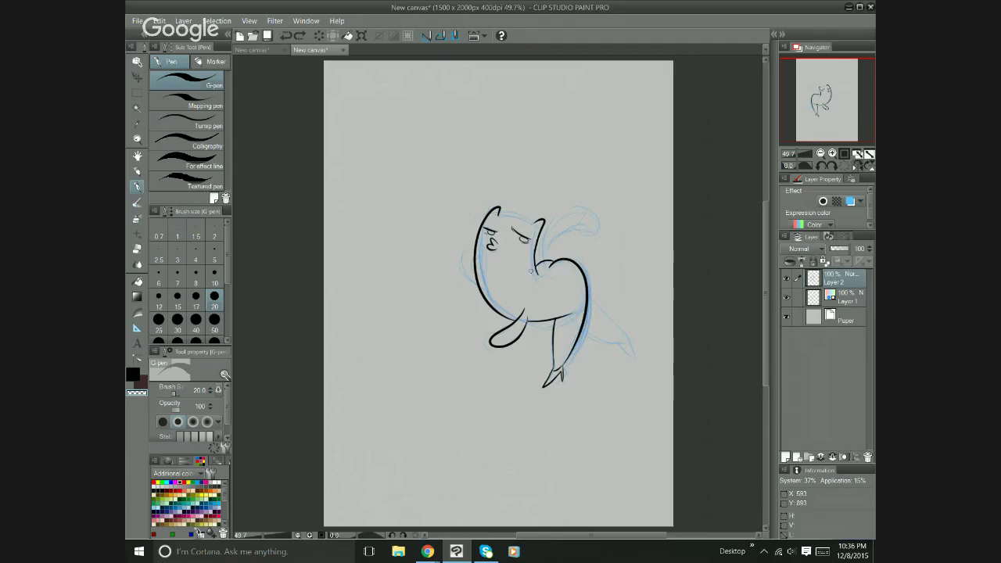
left_click(139, 374)
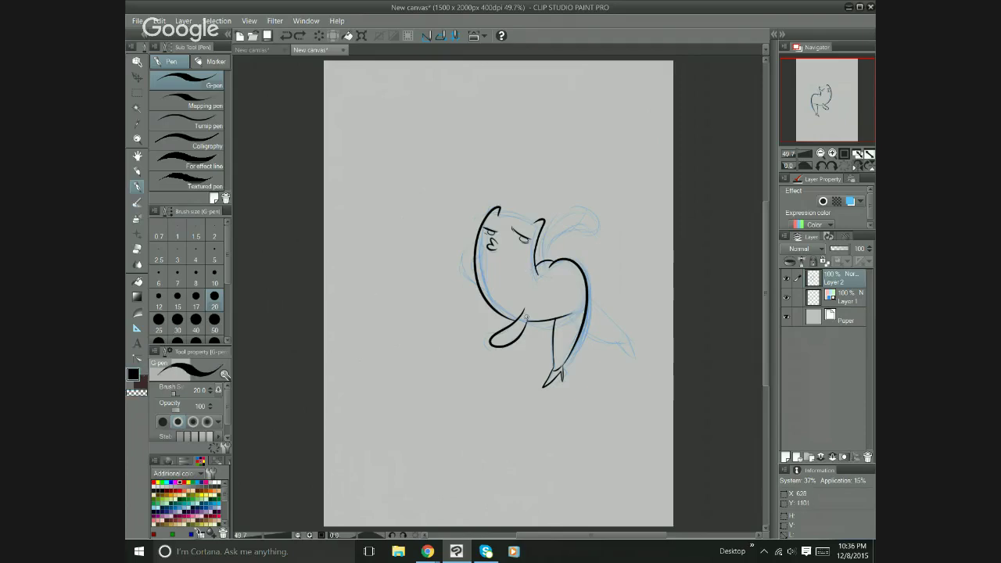
left_click_drag(526, 316, 529, 324)
Ink the top of the cat's head between its two ears with the G-pen.
mouse_move(533, 282)
left_mouse_down()
mouse_move(522, 282)
mouse_move(558, 282)
left_mouse_up()
key("/")
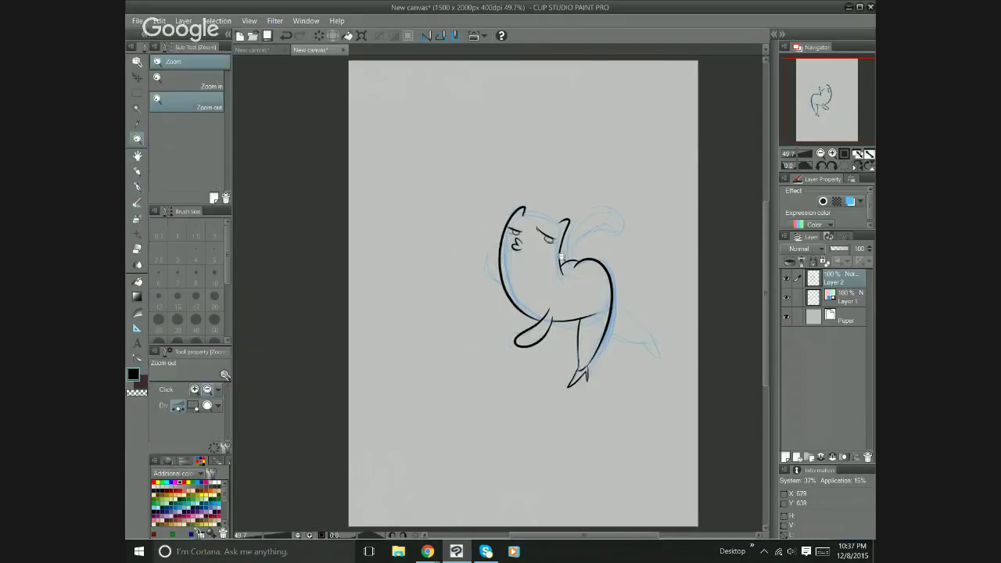
left_click(533, 241)
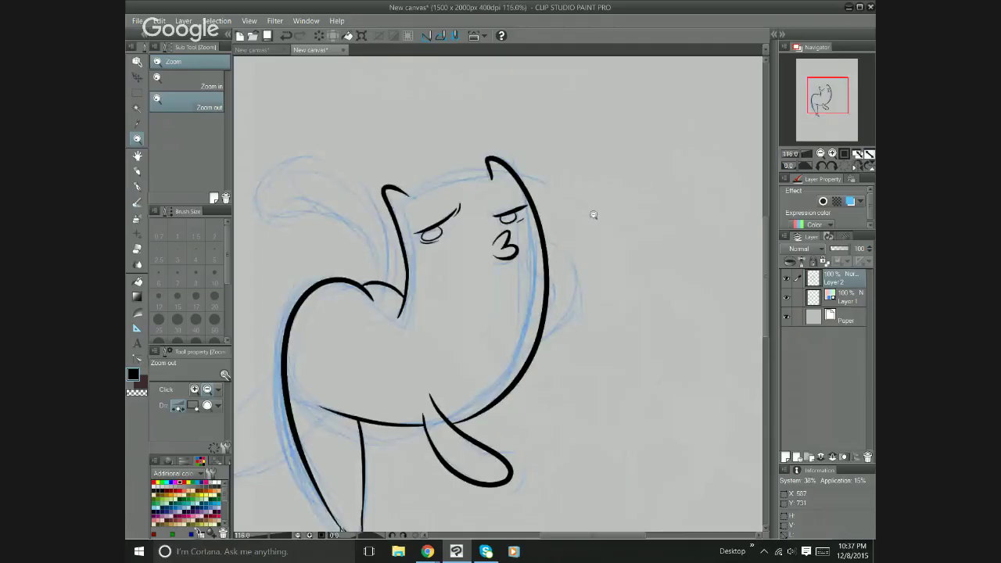
left_click(137, 186)
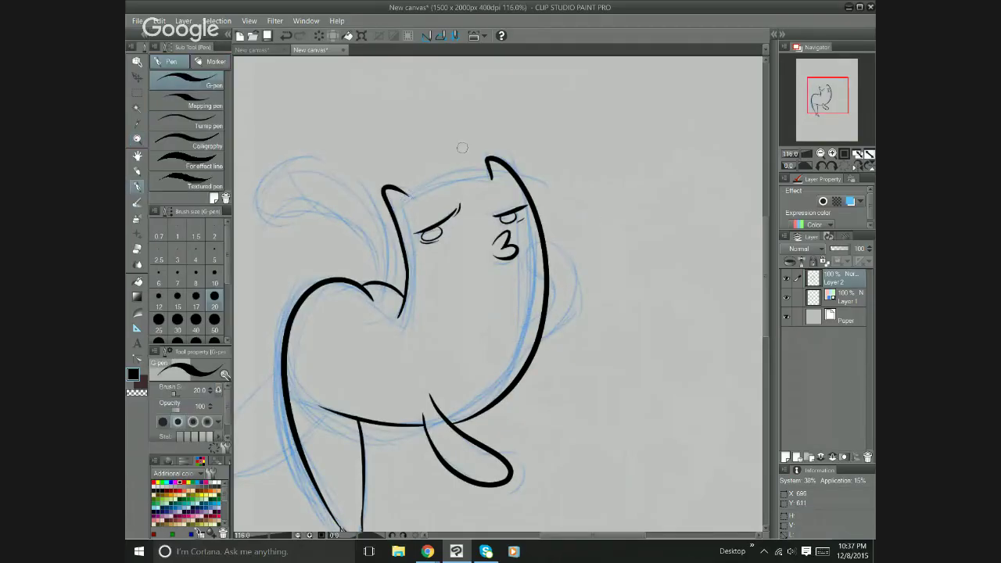
mouse_move(402, 200)
left_mouse_down()
mouse_move(434, 185)
mouse_move(513, 185)
left_mouse_up()
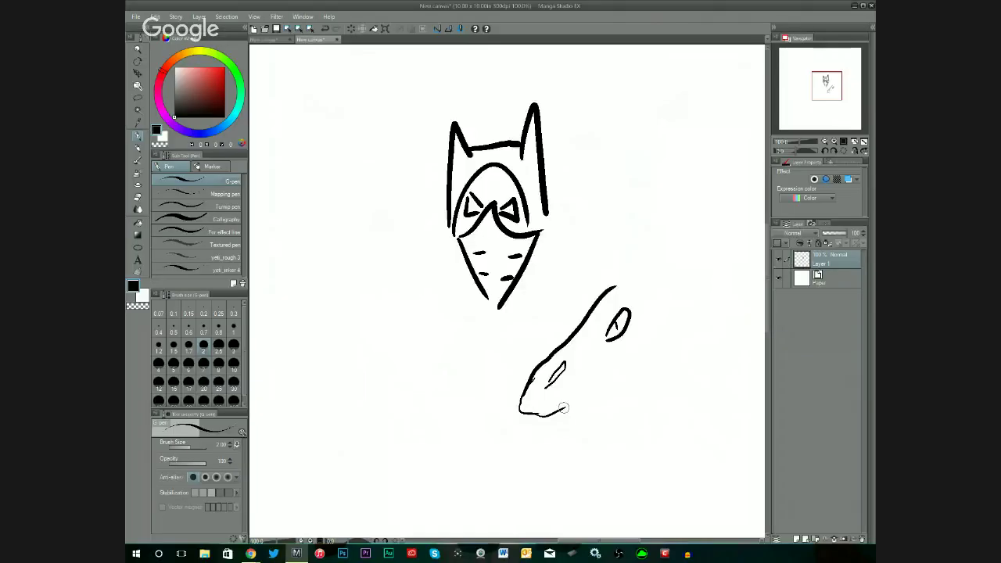
Switch to Manga Studio EX and draw the creature head's upper jaw line, rounded back of the skull and separate lower jaw.
left_click_drag(566, 406, 644, 367)
left_click_drag(611, 288, 655, 335)
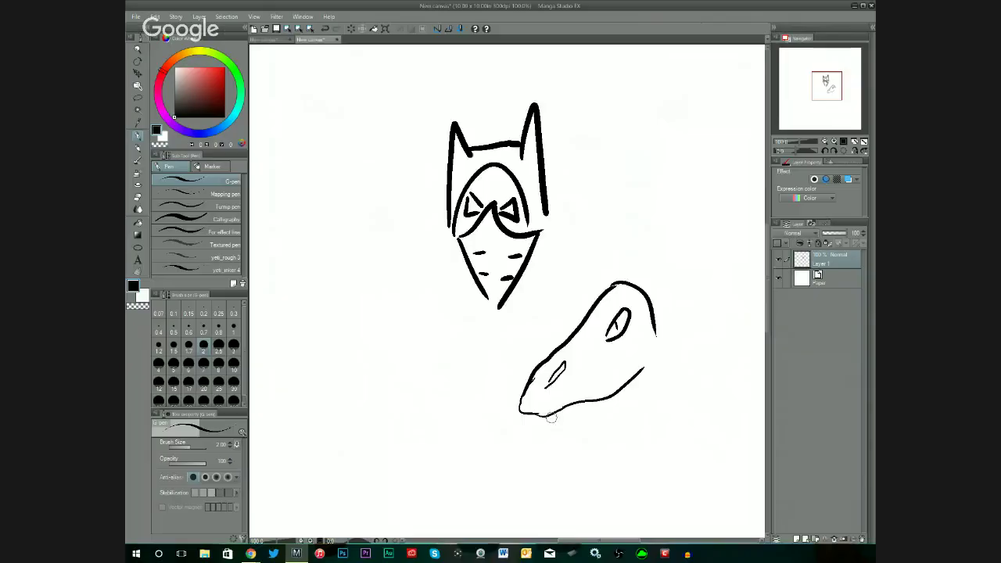
mouse_move(552, 419)
left_mouse_down()
mouse_move(569, 429)
mouse_move(630, 421)
left_mouse_up()
key("ctrl+z")
mouse_move(565, 423)
left_mouse_down()
mouse_move(635, 402)
mouse_move(647, 368)
mouse_move(639, 391)
mouse_move(616, 400)
mouse_move(647, 387)
left_mouse_up()
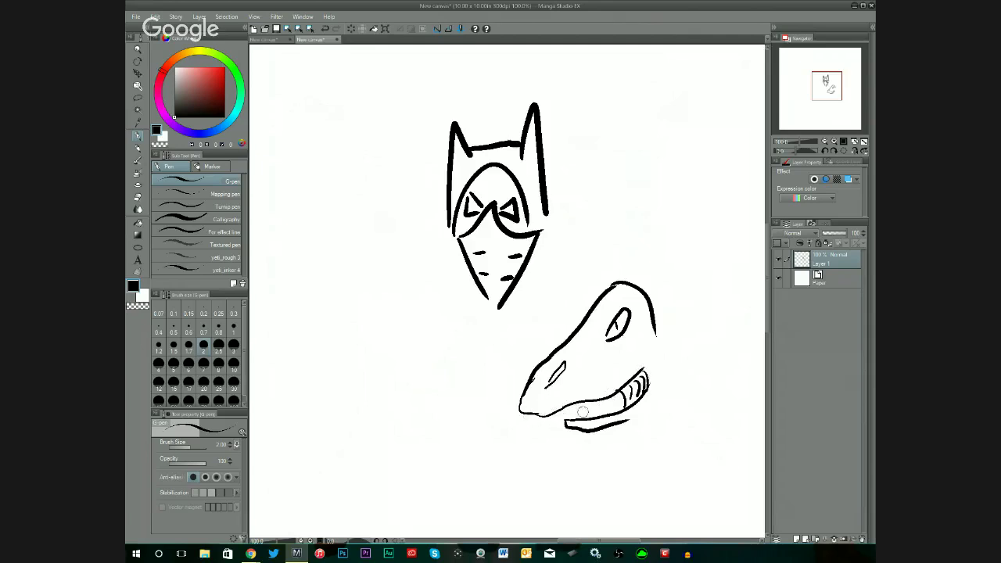
Draw small pointed teeth along the creature's lower and upper jaws.
left_click_drag(563, 422, 570, 414)
left_click_drag(570, 415, 577, 413)
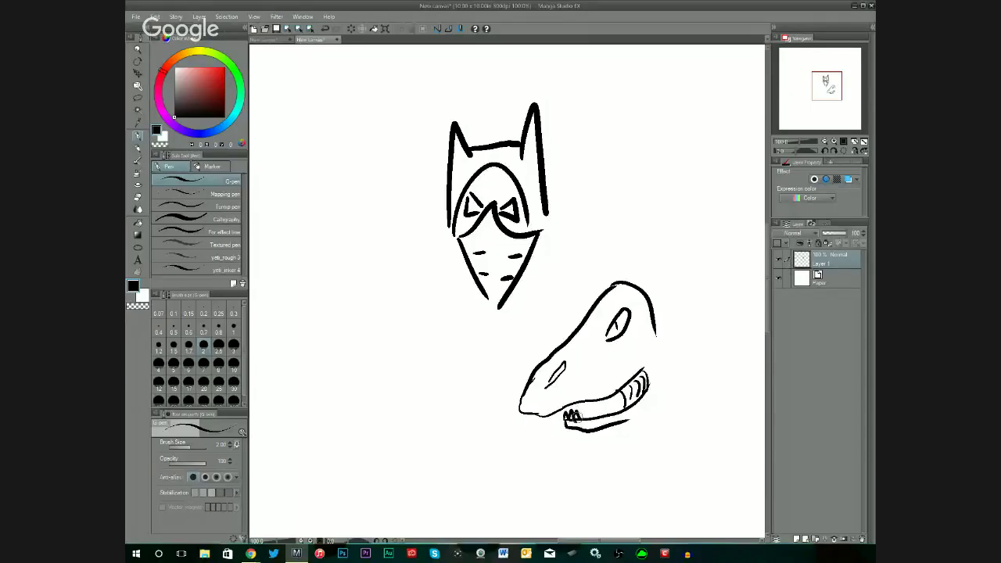
left_click_drag(577, 415, 606, 411)
mouse_move(613, 391)
left_mouse_down()
mouse_move(615, 404)
mouse_move(599, 409)
left_mouse_up()
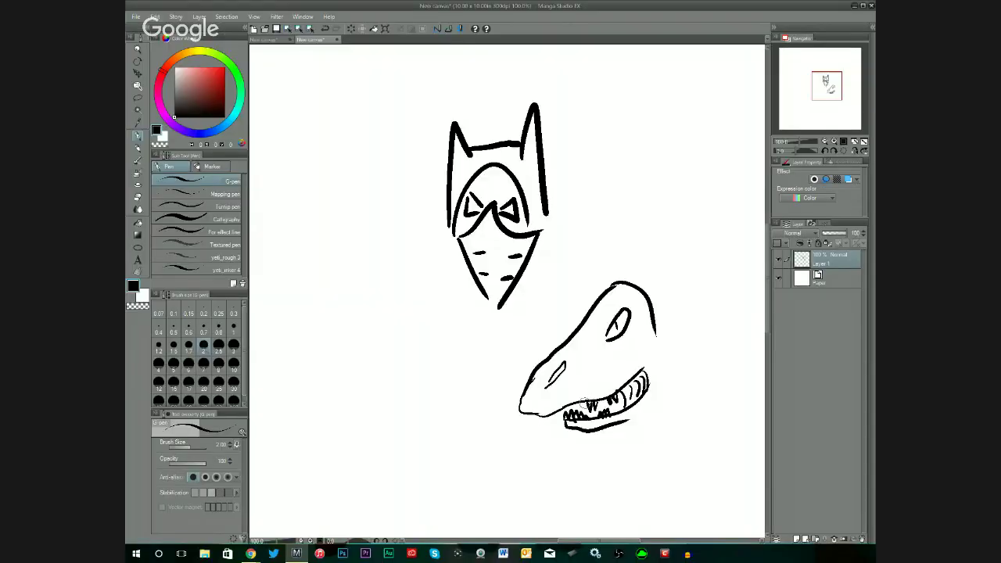
left_click_drag(586, 403, 577, 391)
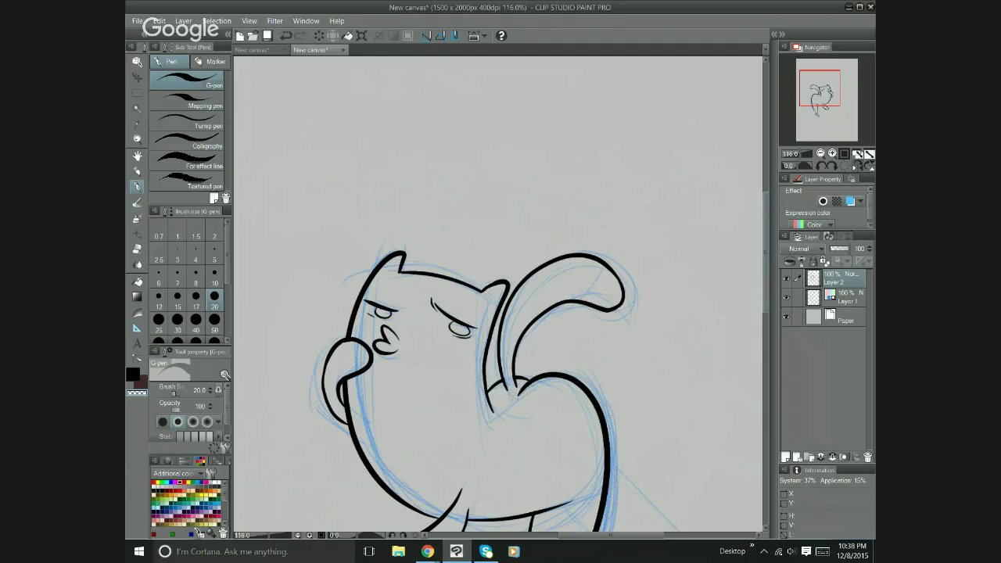
Switch to Clip Studio Paint and ink the upper and lower edges of the cat's extended hind leg, redrawing the lower edge.
scroll(767, 299, "down", 5)
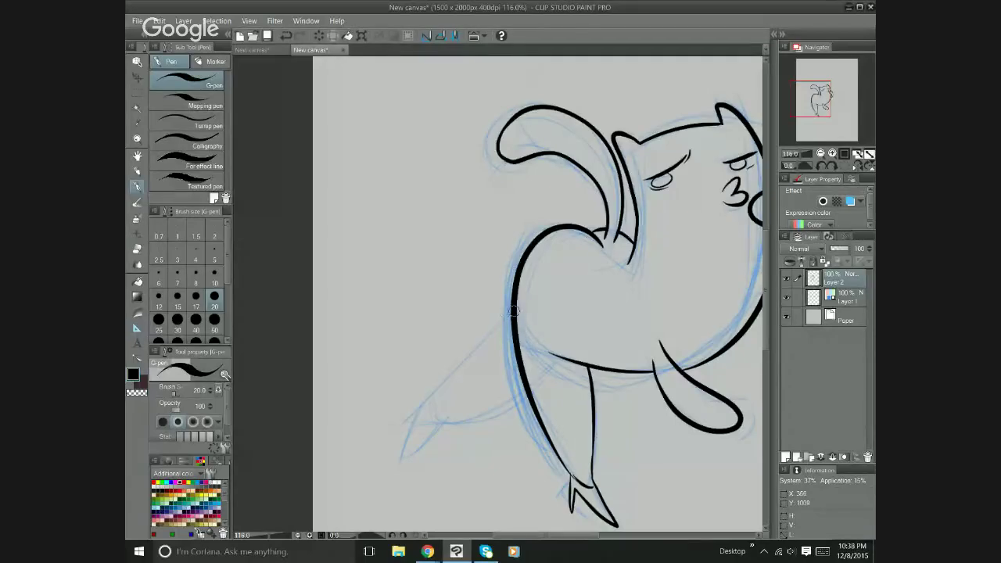
left_click_drag(513, 314, 394, 423)
mouse_move(513, 312)
left_mouse_down()
mouse_move(489, 339)
mouse_move(524, 390)
left_mouse_up()
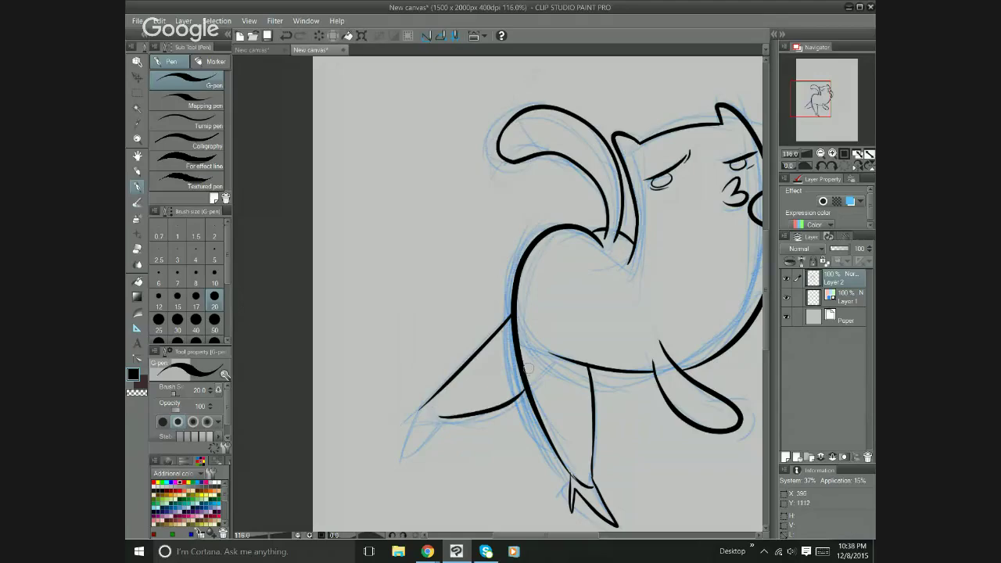
key("ctrl+z")
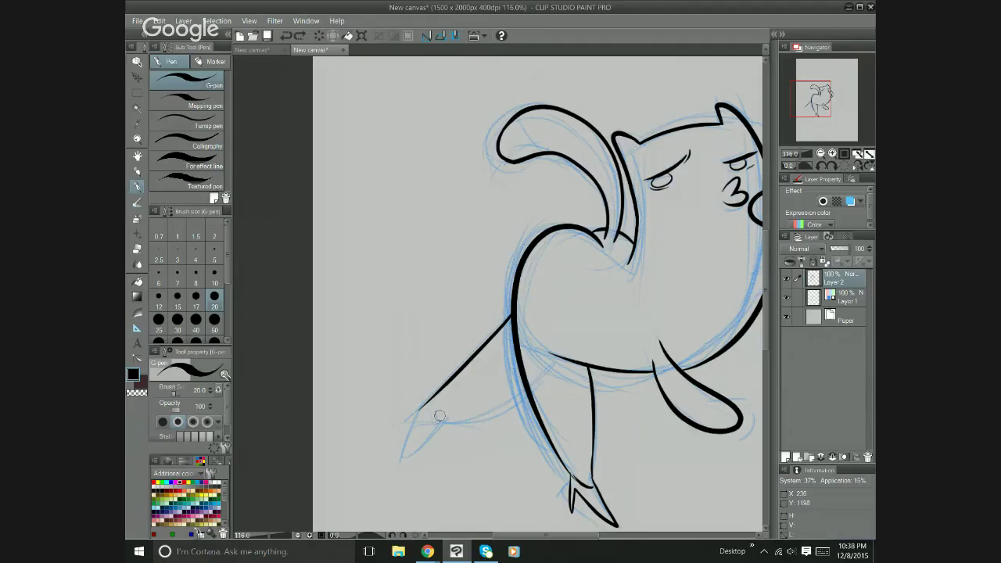
left_click_drag(440, 416, 534, 374)
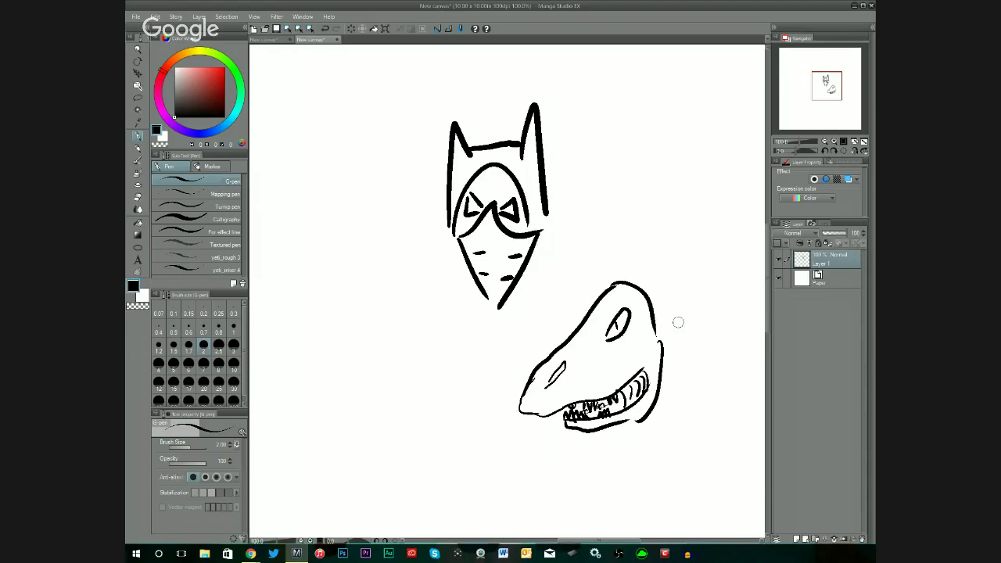
Ink the extended leg's pointed paw, and letter "Scwib the dino" beside the dinosaur head in Manga Studio EX.
mouse_move(687, 314)
left_mouse_down()
mouse_move(676, 337)
mouse_move(698, 336)
left_mouse_up()
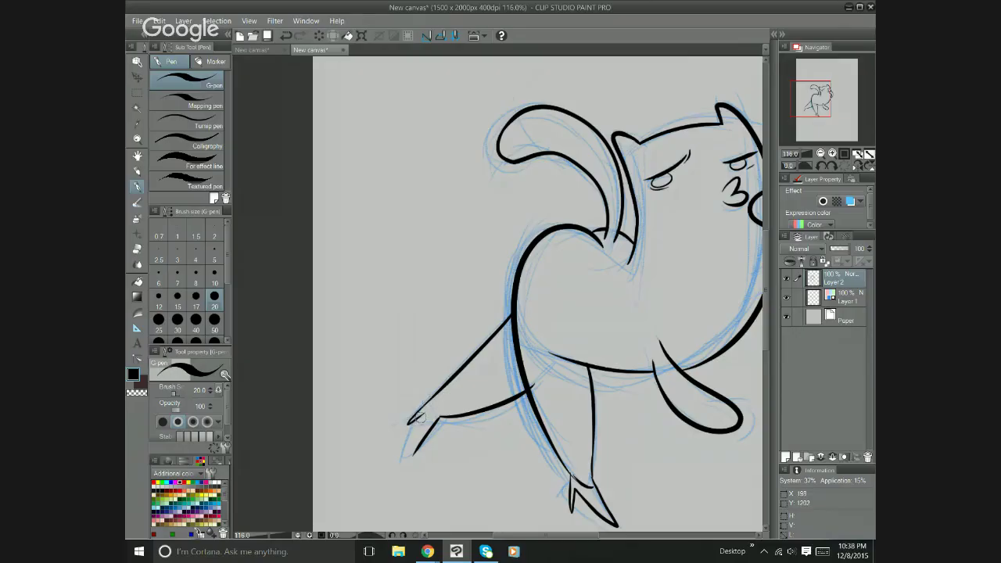
left_click_drag(424, 415, 412, 443)
key("ctrl+z")
mouse_move(696, 344)
left_mouse_down()
mouse_move(714, 354)
mouse_move(695, 357)
left_mouse_up()
mouse_move(432, 422)
left_mouse_down()
mouse_move(457, 382)
mouse_move(438, 392)
mouse_move(430, 419)
left_mouse_up()
key("ctrl+z")
left_click_drag(547, 536, 572, 542)
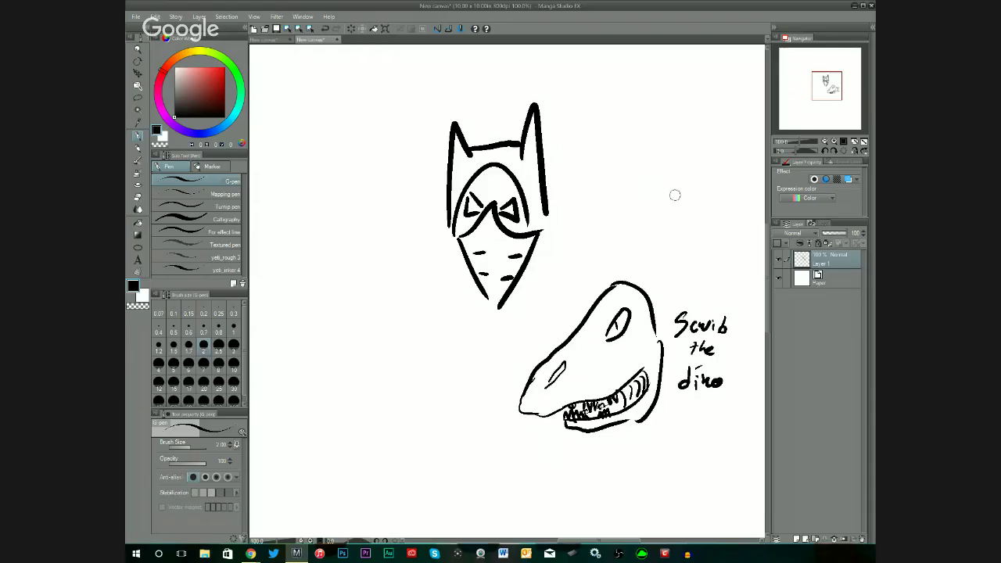
Draw a butterfly's upper wings, smaller lower wings and thick body above the dinosaur lettering.
left_click_drag(677, 202, 648, 190)
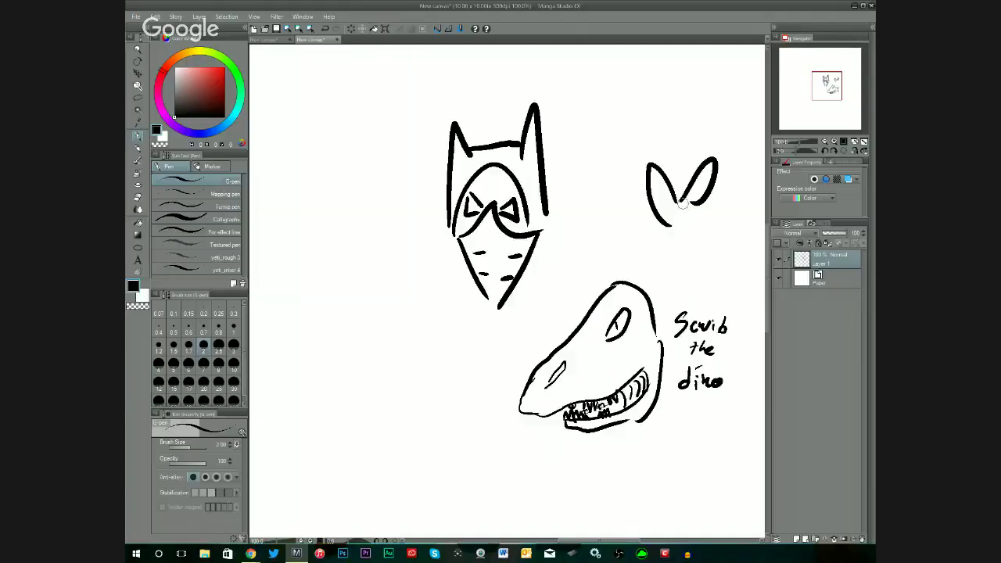
key("ctrl+z")
mouse_move(678, 207)
left_mouse_down()
mouse_move(696, 168)
mouse_move(676, 242)
mouse_move(697, 264)
mouse_move(681, 239)
left_mouse_up()
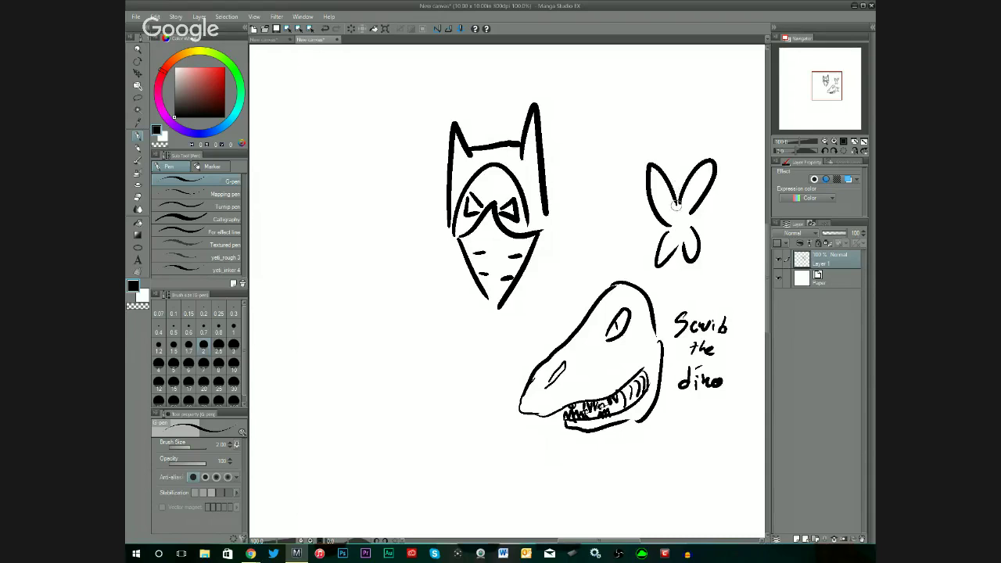
left_click_drag(676, 205, 682, 255)
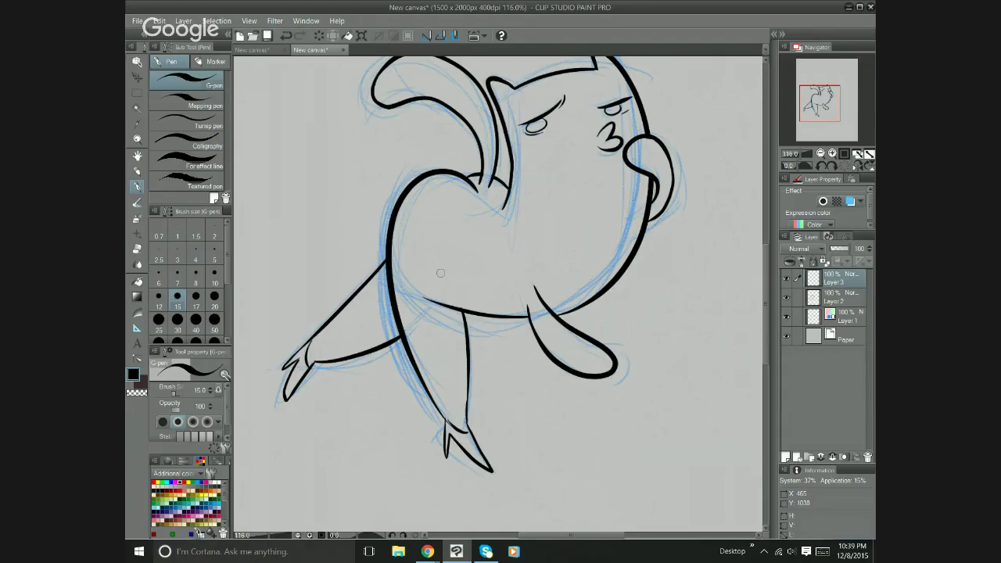
Ink a wavy garter and crosshatched stocking on the cat's standing leg, and add antennae and wing marks to the butterfly in Manga Studio EX.
key("h")
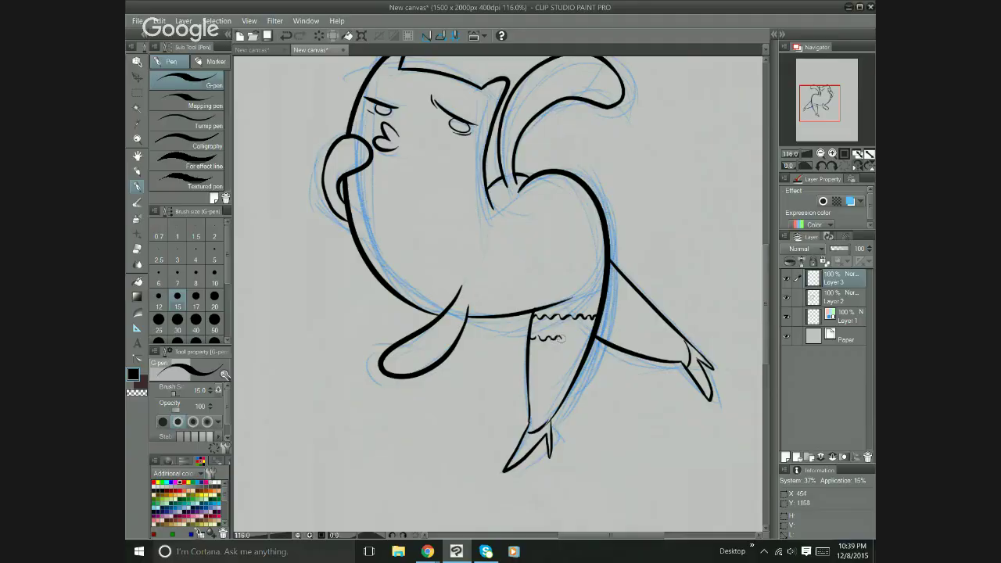
left_click_drag(562, 339, 586, 339)
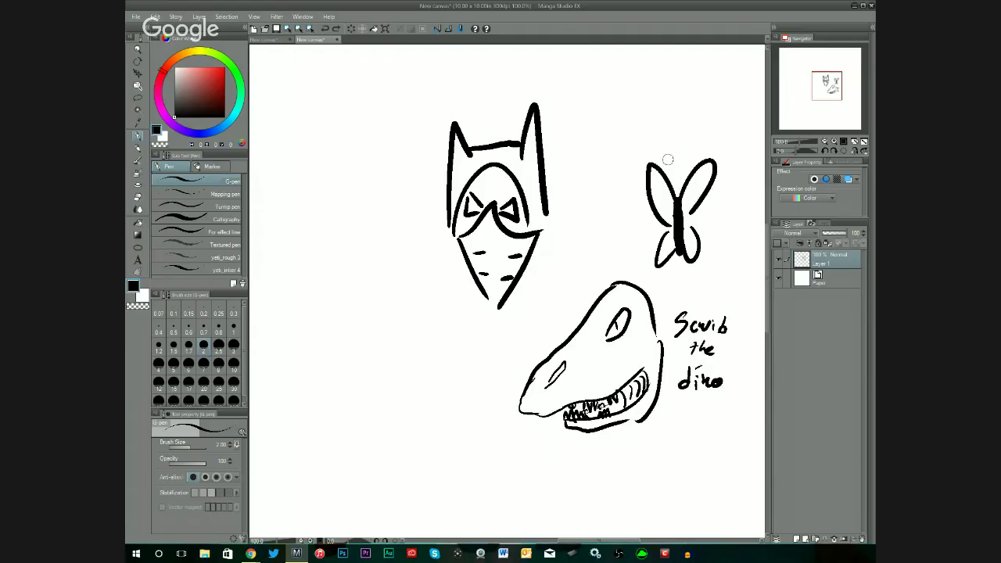
mouse_move(671, 155)
left_mouse_down()
mouse_move(666, 201)
mouse_move(688, 147)
left_mouse_up()
mouse_move(658, 188)
left_mouse_down()
mouse_move(667, 209)
mouse_move(687, 205)
mouse_move(662, 257)
left_mouse_up()
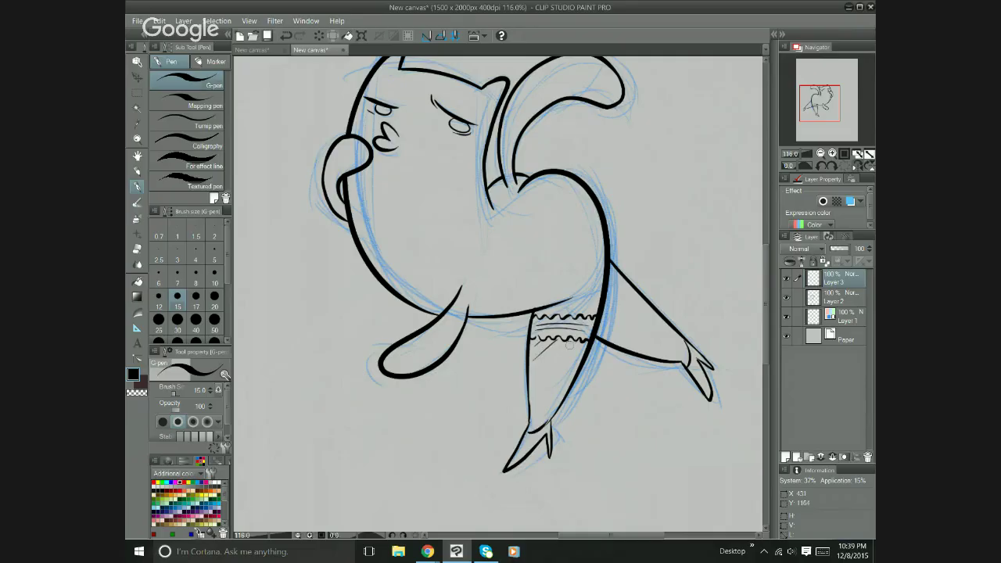
mouse_move(569, 348)
left_mouse_down()
mouse_move(524, 385)
mouse_move(529, 404)
left_mouse_up()
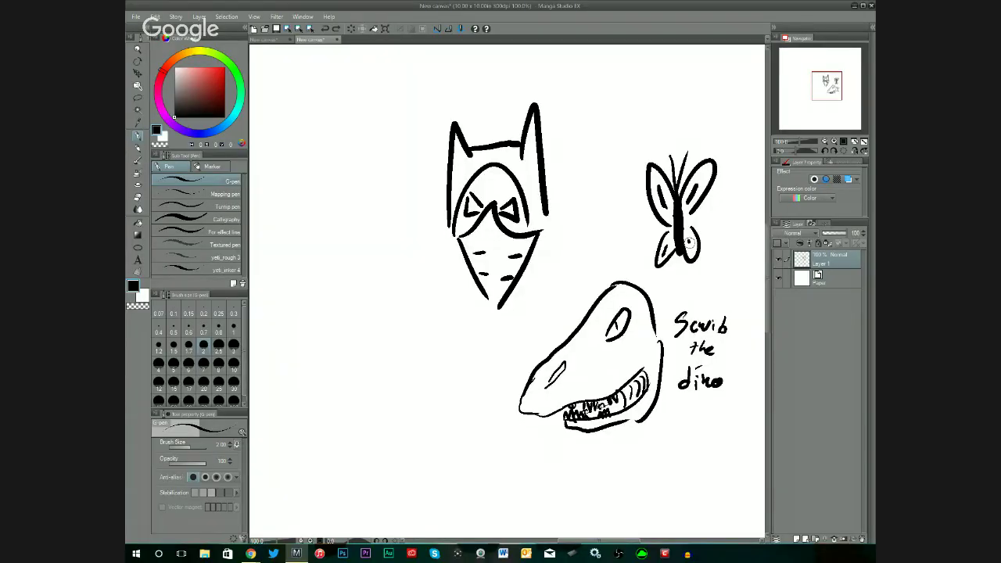
left_click_drag(688, 242, 682, 250)
Draw a small face in the canvas's lower-left area with oval eyes, nose, eyebrow, slanted mouth and an ear.
left_click_drag(329, 353, 333, 357)
key("ctrl+z")
left_click_drag(342, 357, 345, 358)
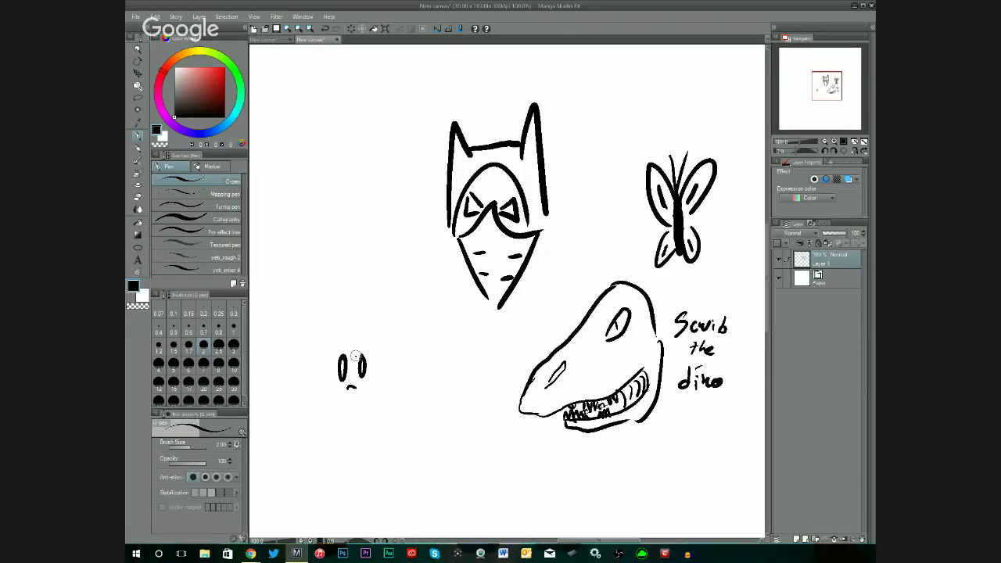
key("ctrl+F2")
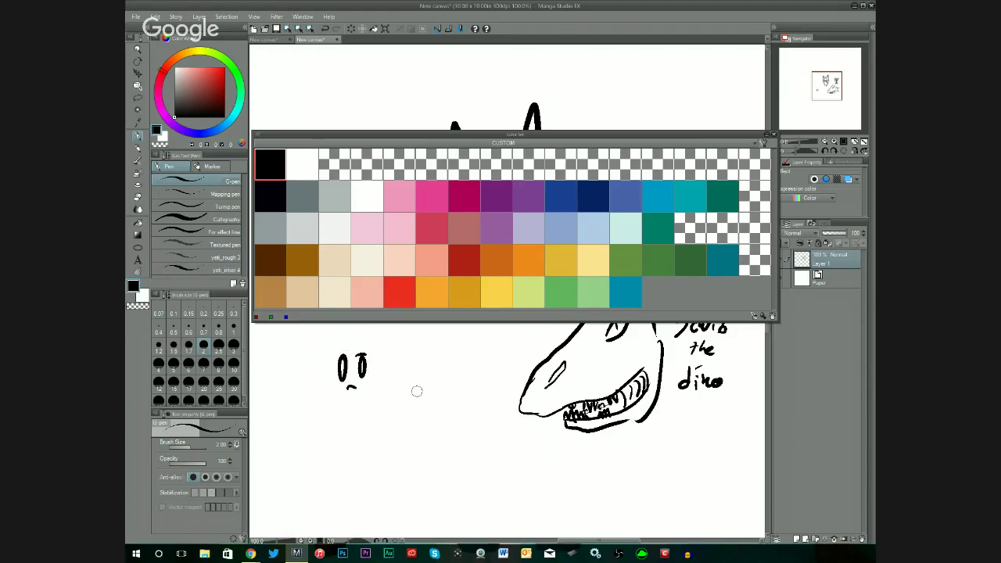
key("ctrl+F2")
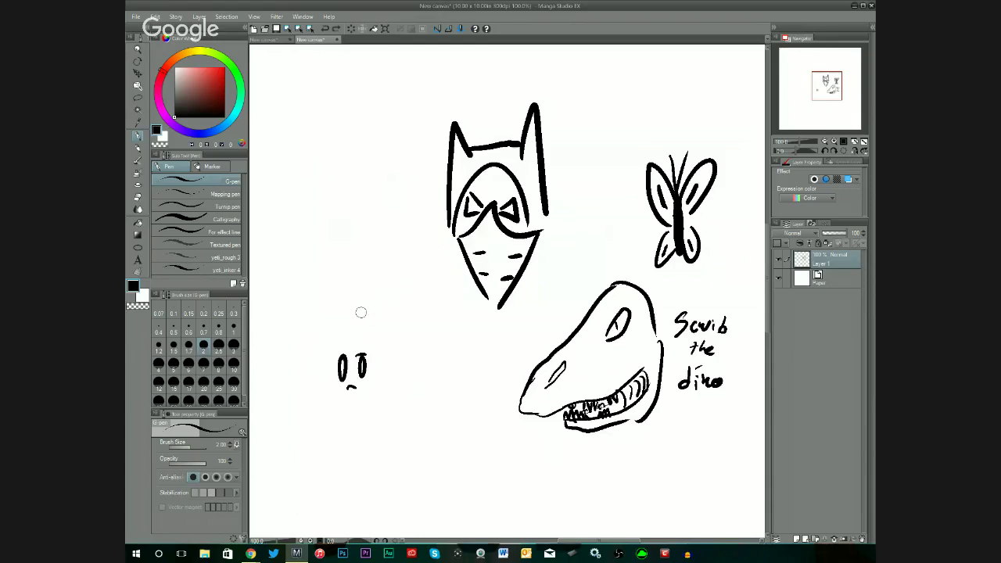
left_click_drag(332, 351, 348, 345)
left_click_drag(352, 405, 369, 398)
left_click_drag(375, 361, 378, 384)
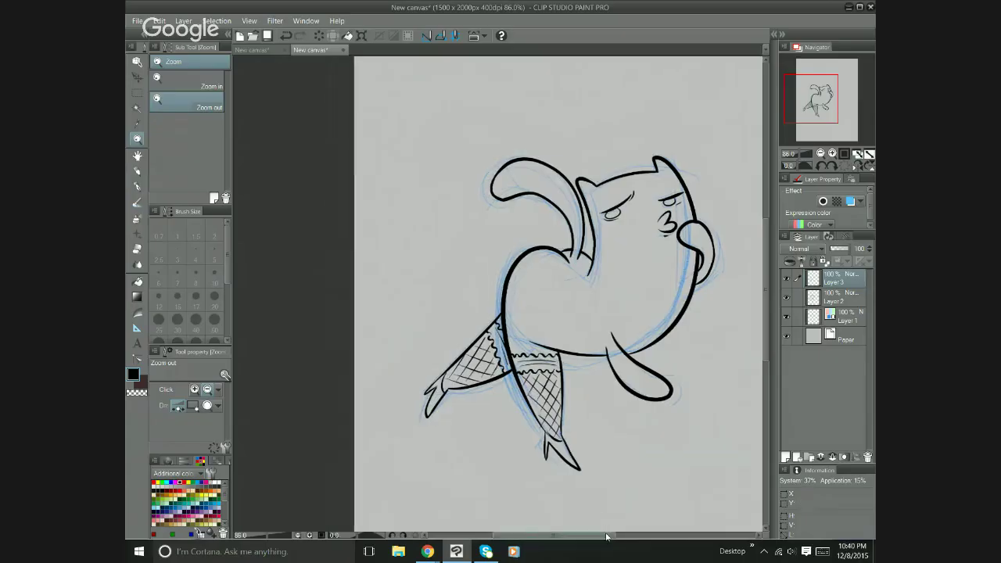
Switch to Clip Studio Paint and create a new colour canvas of 1500 × 2000 px at 400 dpi.
key("ctrl+minus")
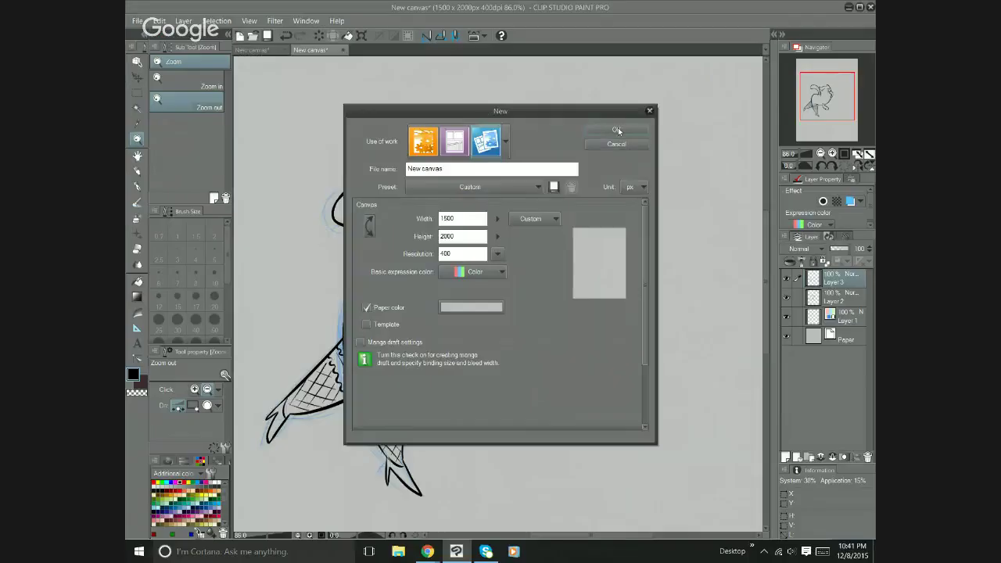
left_click(617, 130)
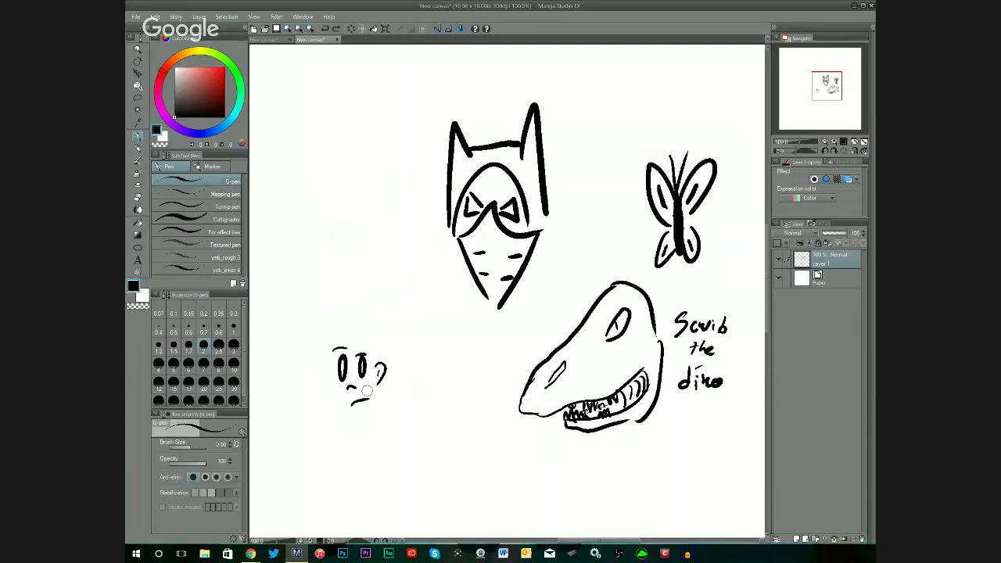
Switch to Manga Studio EX and draw the small face's sideburn and the outline of its swept-up hair.
left_click_drag(368, 391, 373, 406)
left_click_drag(370, 354, 374, 407)
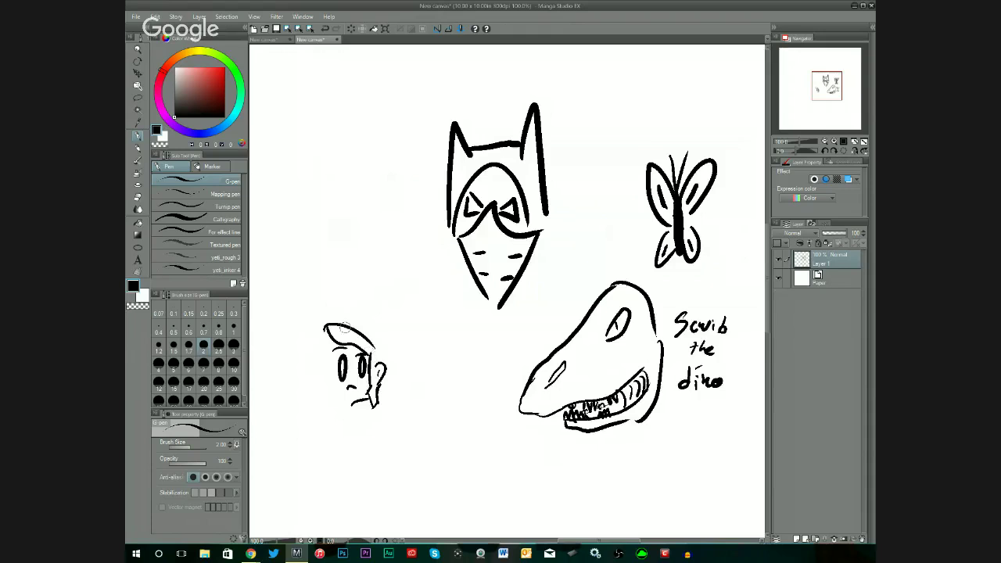
mouse_move(368, 346)
left_mouse_down()
mouse_move(325, 325)
mouse_move(362, 327)
mouse_move(381, 357)
mouse_move(368, 345)
left_mouse_up()
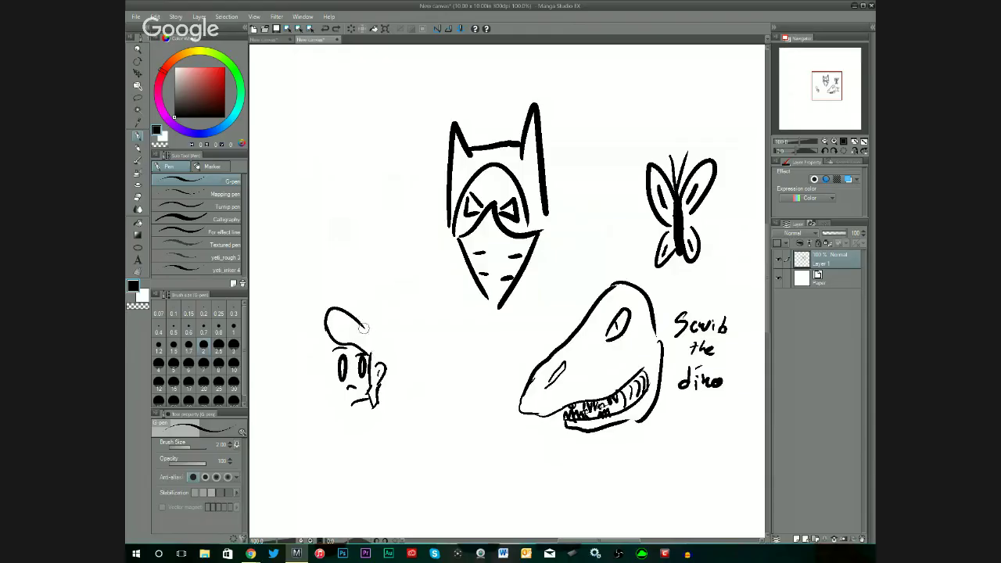
left_click_drag(364, 327, 386, 356)
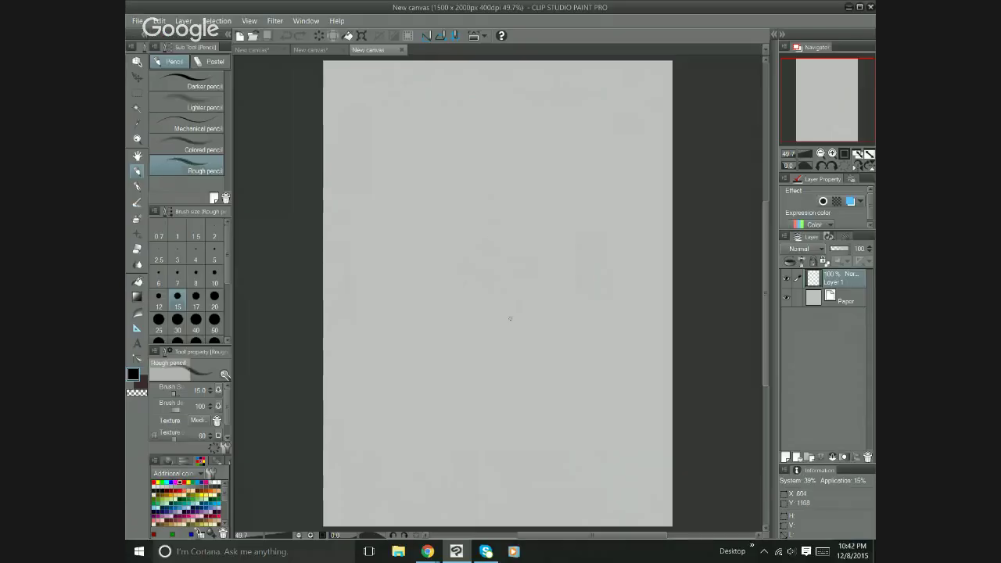
Sketch a round head on the new Clip Studio Paint canvas with the Rough pencil, and refine the small face's sideburn in Manga Studio EX.
left_click_drag(512, 315, 501, 328)
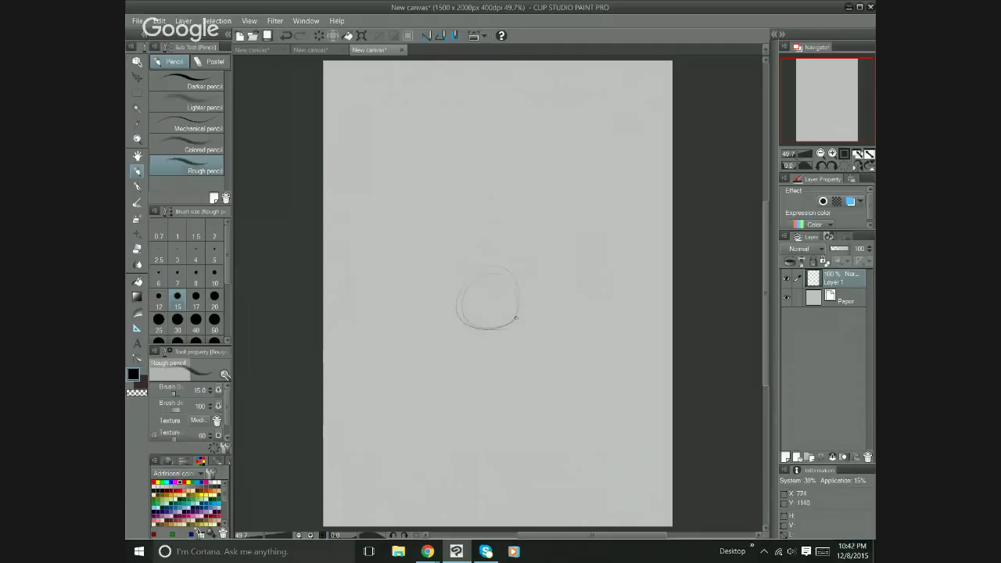
mouse_move(513, 282)
left_mouse_down()
mouse_move(491, 329)
mouse_move(476, 278)
mouse_move(519, 309)
mouse_move(501, 278)
left_mouse_up()
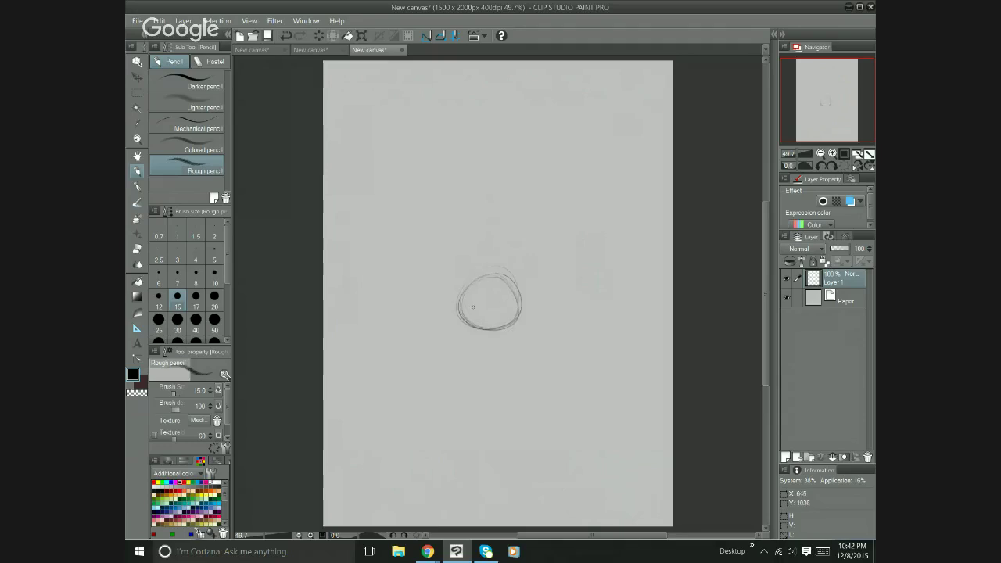
left_click_drag(463, 316, 517, 312)
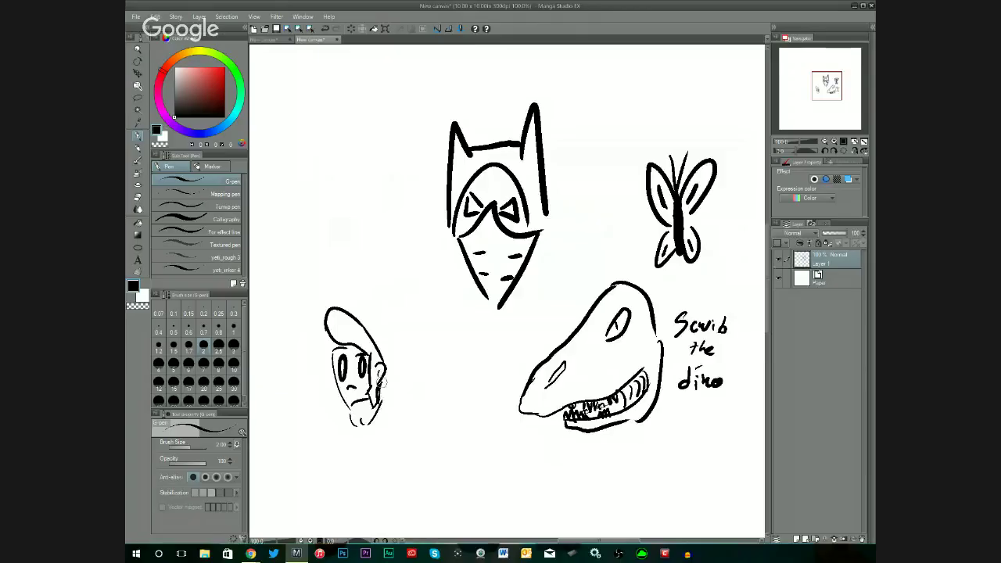
mouse_move(380, 379)
left_mouse_down()
mouse_move(371, 408)
mouse_move(374, 396)
left_mouse_up()
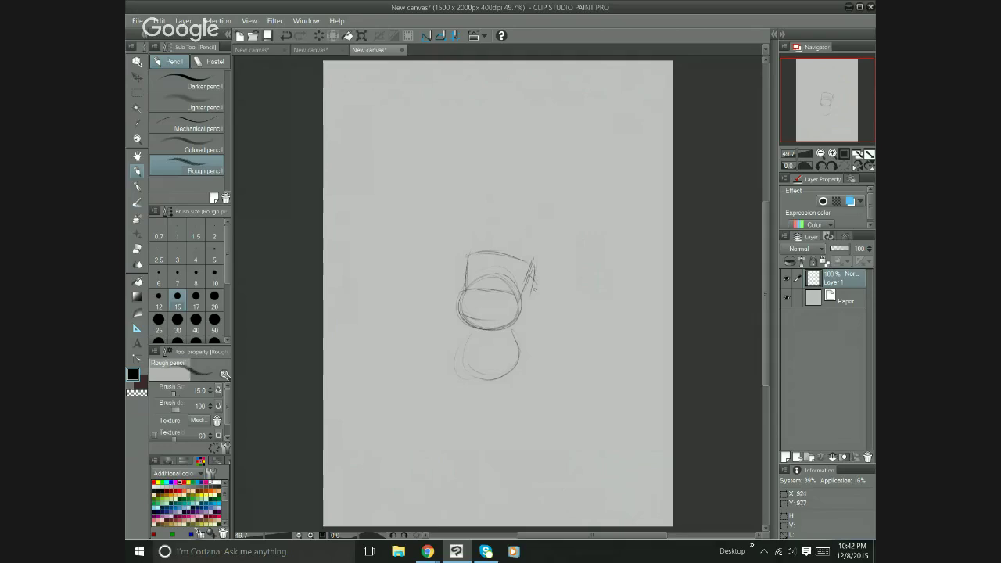
Sketch the new head's side detail and facial guidelines in Clip Studio Paint, and move the sketch to the canvas's upper-left area.
left_click_drag(528, 298, 539, 313)
mouse_move(482, 294)
left_mouse_down()
mouse_move(482, 325)
mouse_move(487, 308)
mouse_move(507, 308)
left_mouse_up()
mouse_move(509, 308)
left_mouse_down()
mouse_move(462, 310)
mouse_move(403, 159)
left_mouse_up()
key("k")
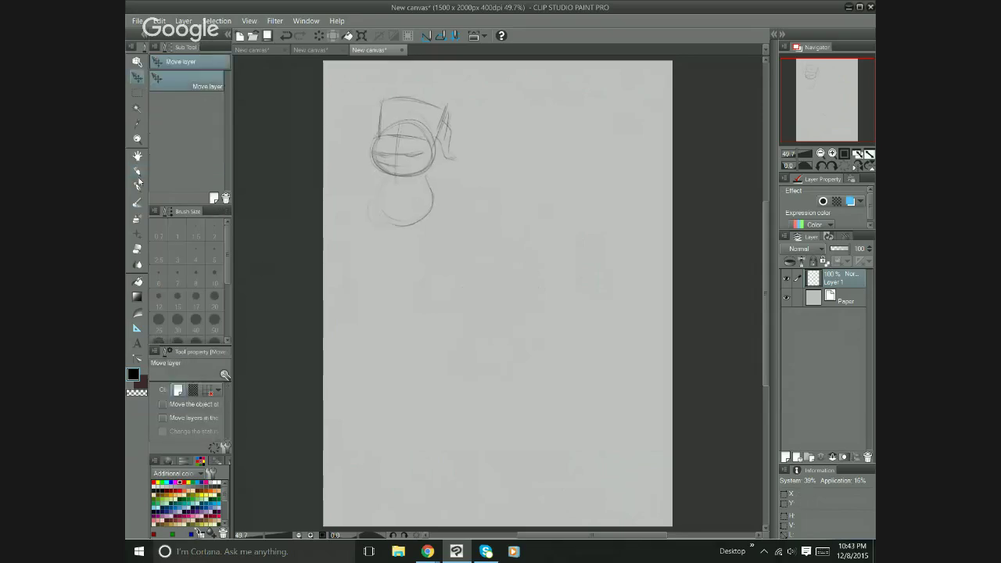
left_click(138, 187)
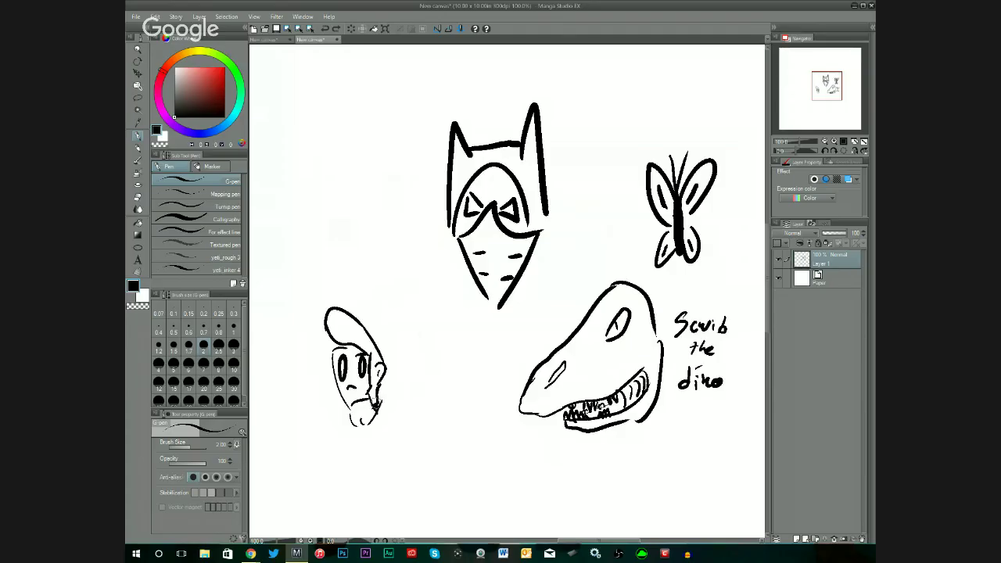
Switch to Manga Studio EX, thicken the small face's sideburn and fill its hair with solid black.
mouse_move(382, 399)
left_mouse_down()
mouse_move(375, 405)
mouse_move(381, 379)
left_mouse_up()
mouse_move(381, 403)
left_mouse_down()
mouse_move(374, 388)
mouse_move(369, 399)
mouse_move(377, 405)
mouse_move(370, 356)
left_mouse_up()
left_click(139, 224)
left_click(344, 328)
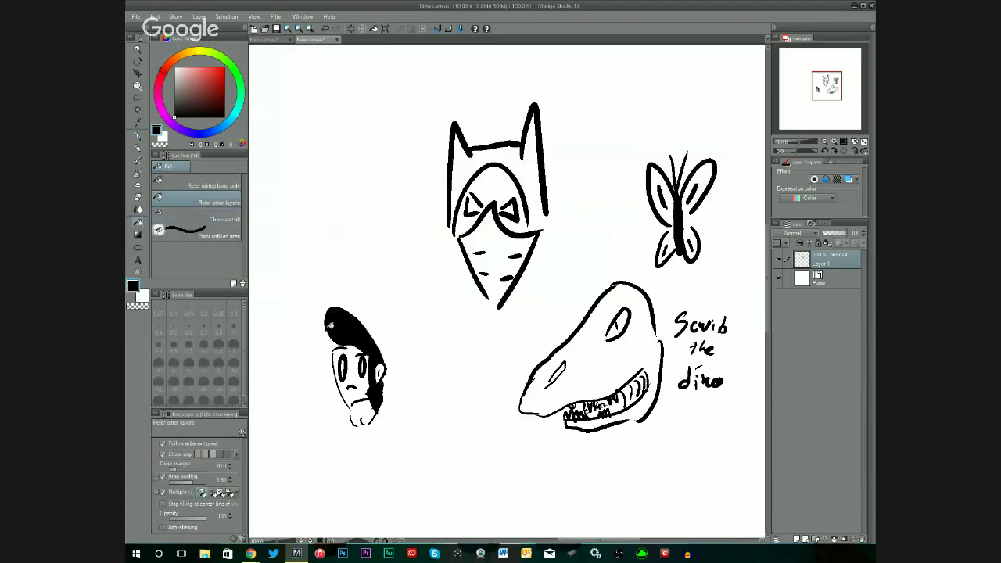
left_click(138, 135)
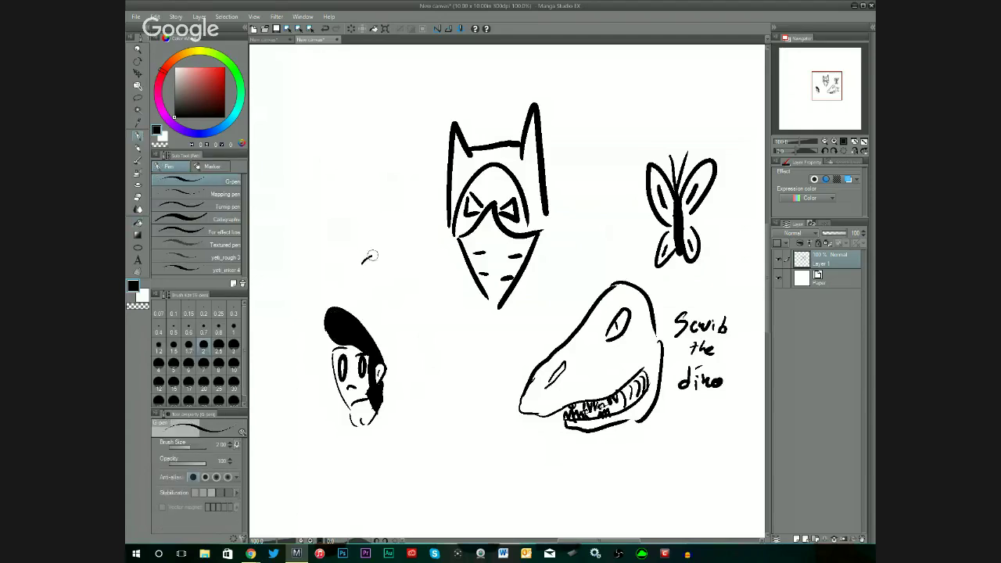
mouse_move(371, 256)
left_mouse_down()
mouse_move(419, 310)
mouse_move(458, 299)
left_mouse_up()
key("ctrl+z")
Lasso the dinosaur head together with its lettering and delete them from the canvas.
key("m")
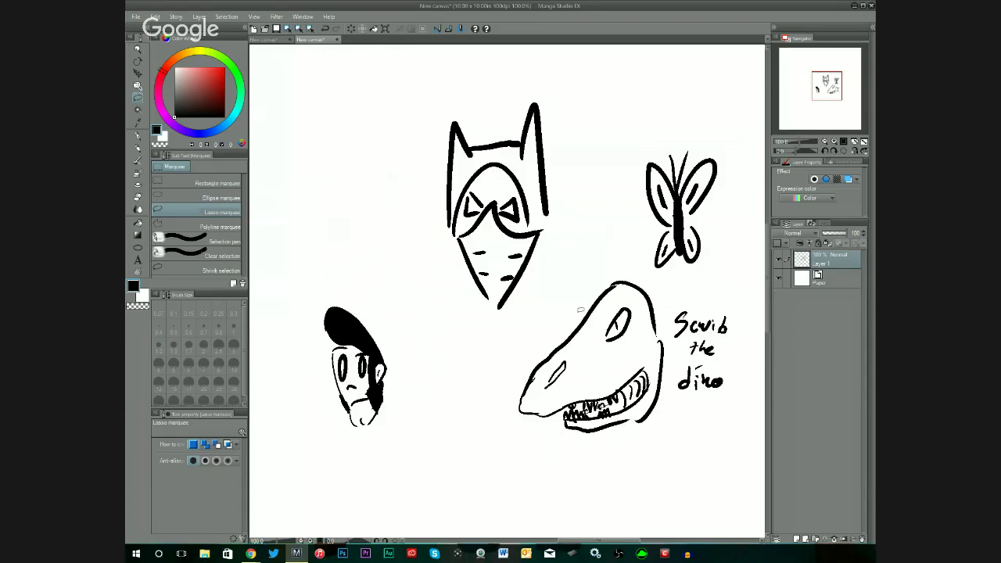
mouse_move(579, 306)
left_mouse_down()
mouse_move(519, 362)
mouse_move(532, 429)
mouse_move(620, 441)
mouse_move(713, 406)
mouse_move(732, 301)
mouse_move(643, 271)
mouse_move(602, 277)
mouse_move(555, 327)
left_mouse_up()
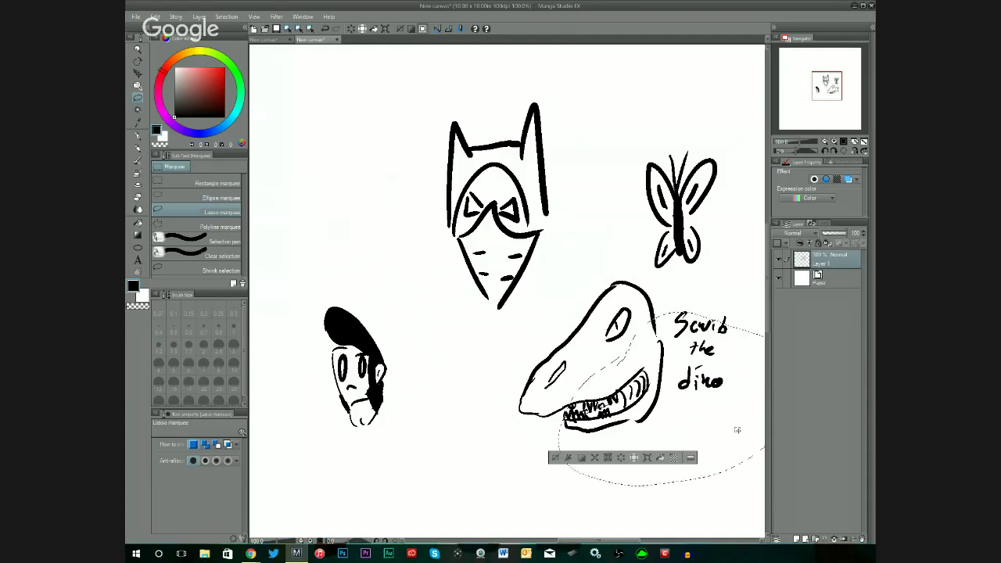
mouse_move(672, 484)
left_mouse_down()
mouse_move(842, 508)
mouse_move(861, 533)
mouse_move(845, 534)
left_mouse_up()
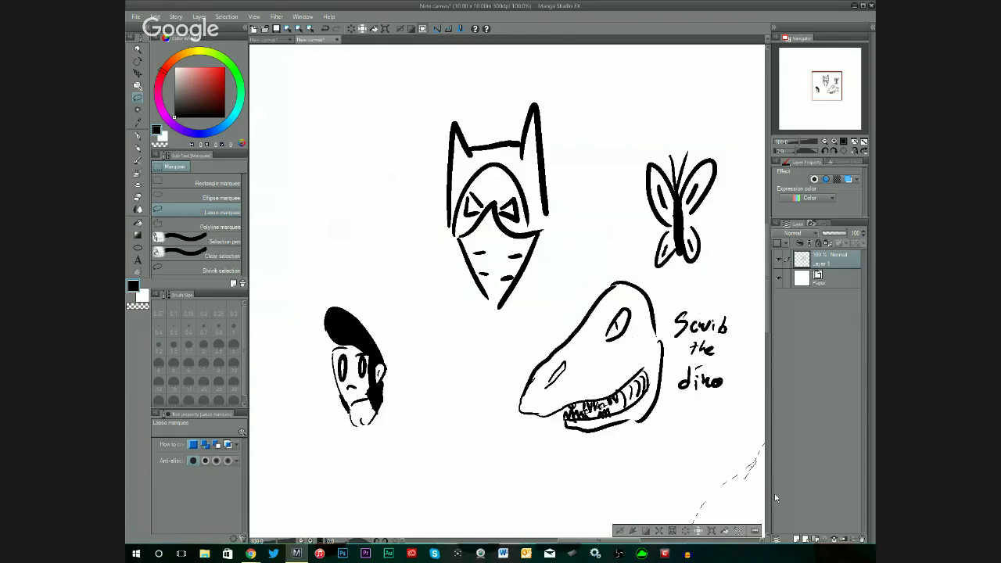
key("ctrl+z")
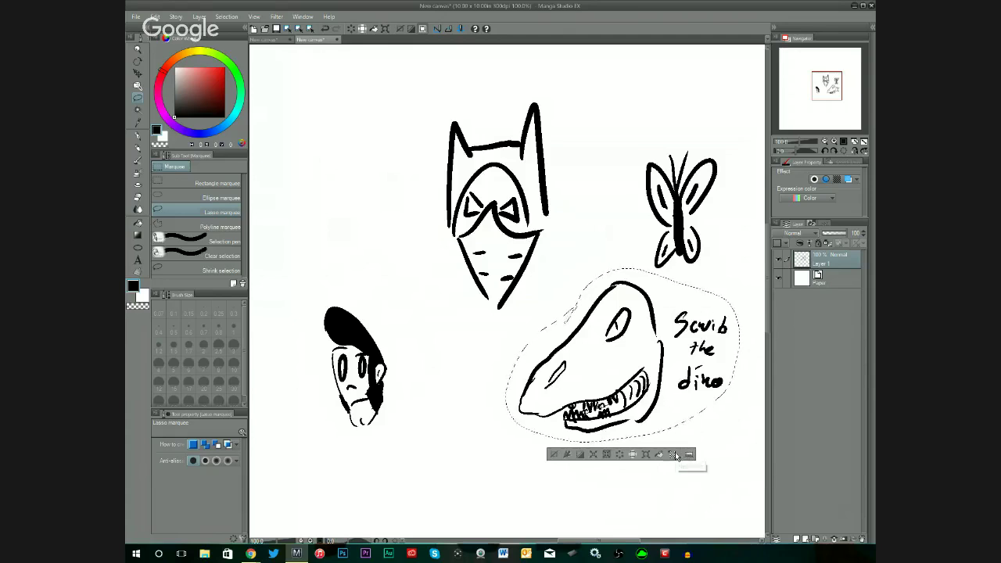
left_click(620, 454)
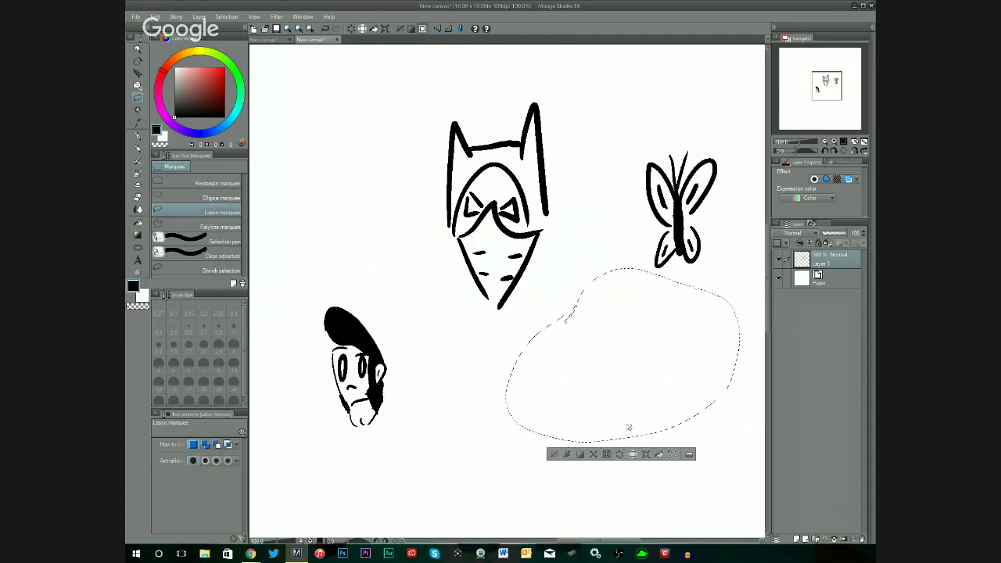
Lasso and delete the butterfly in Manga Studio EX, and sketch more branch lines above the tree in Clip Studio Paint.
left_click(688, 420)
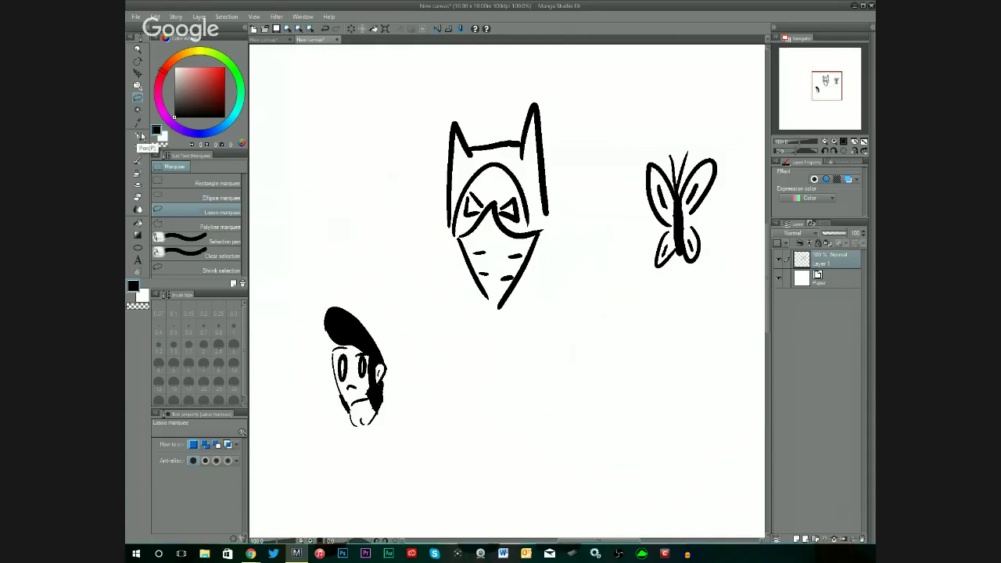
mouse_move(680, 131)
left_mouse_down()
mouse_move(657, 299)
mouse_move(731, 195)
mouse_move(649, 122)
left_mouse_up()
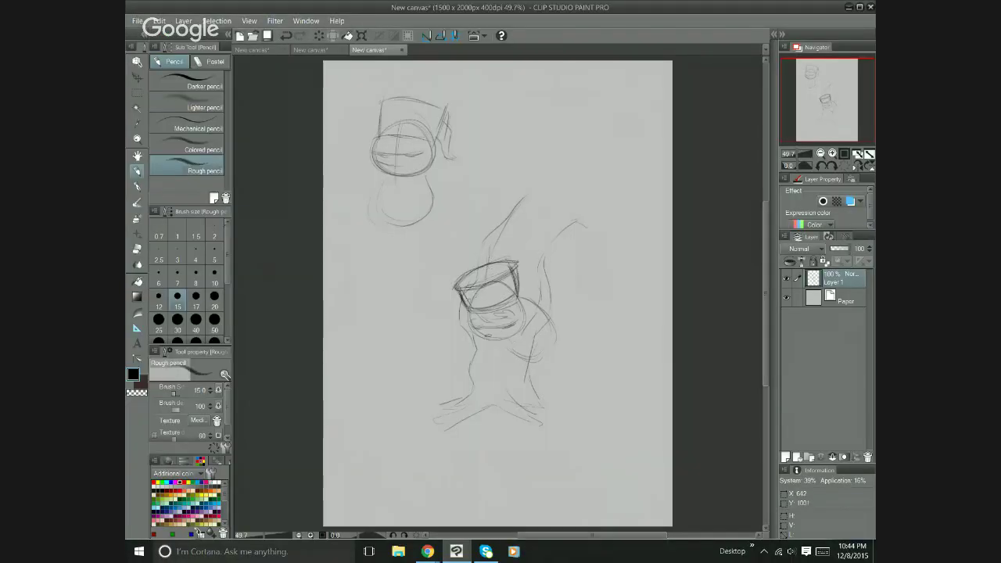
left_click_drag(502, 257, 518, 229)
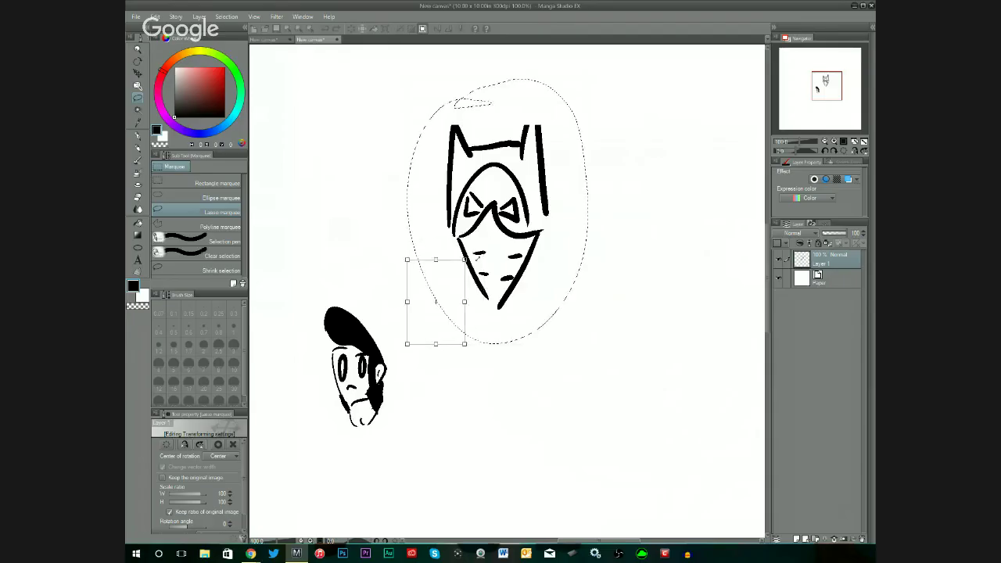
Scale the horned masked head to 30% in the canvas's upper-left corner in Manga Studio EX, and add trunk lines to the Clip Studio Paint tree.
mouse_move(459, 251)
left_mouse_down()
mouse_move(459, 273)
mouse_move(482, 263)
mouse_move(462, 265)
left_mouse_up()
mouse_move(403, 177)
left_mouse_down()
mouse_move(329, 98)
mouse_move(293, 89)
left_mouse_up()
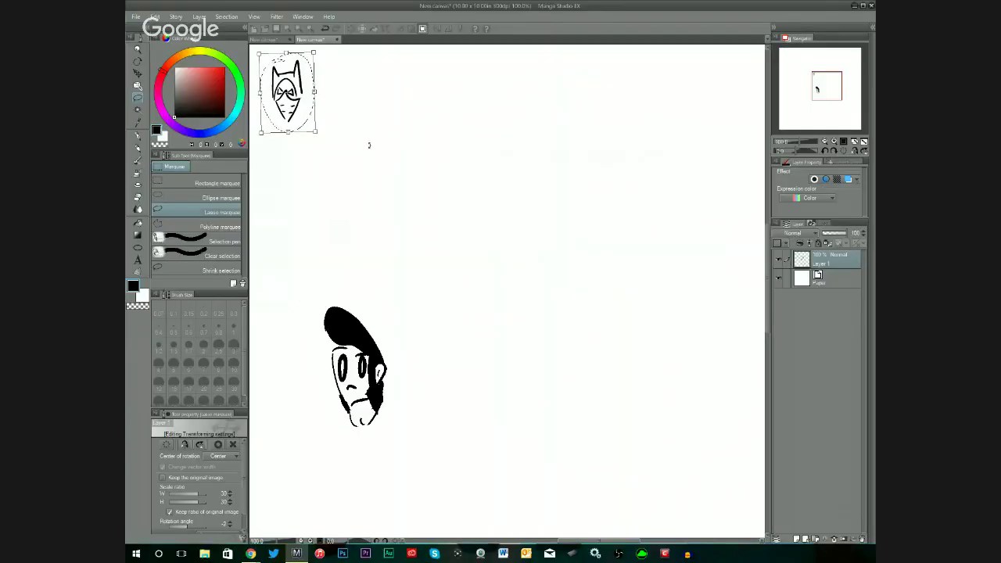
key("Return")
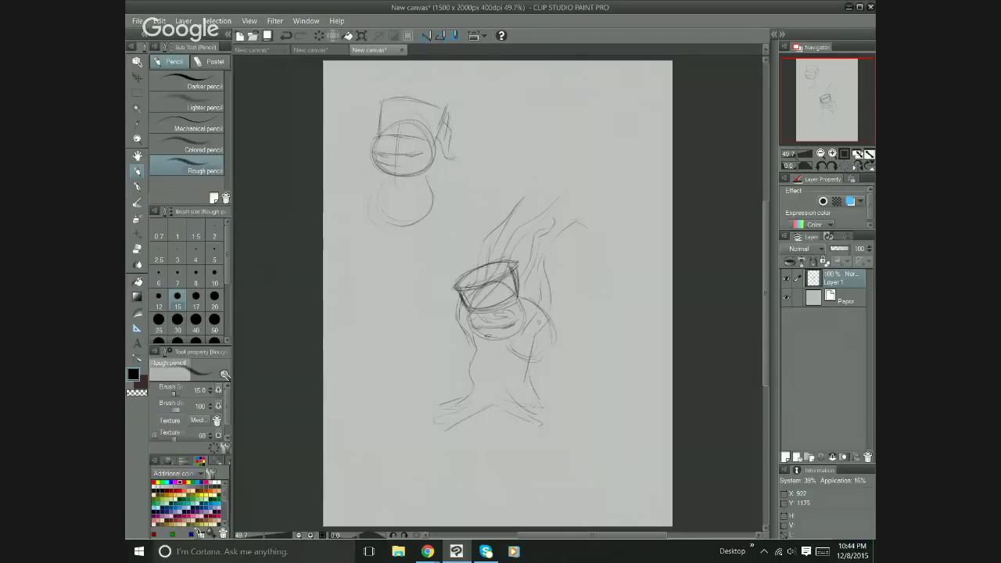
left_click_drag(526, 381, 544, 320)
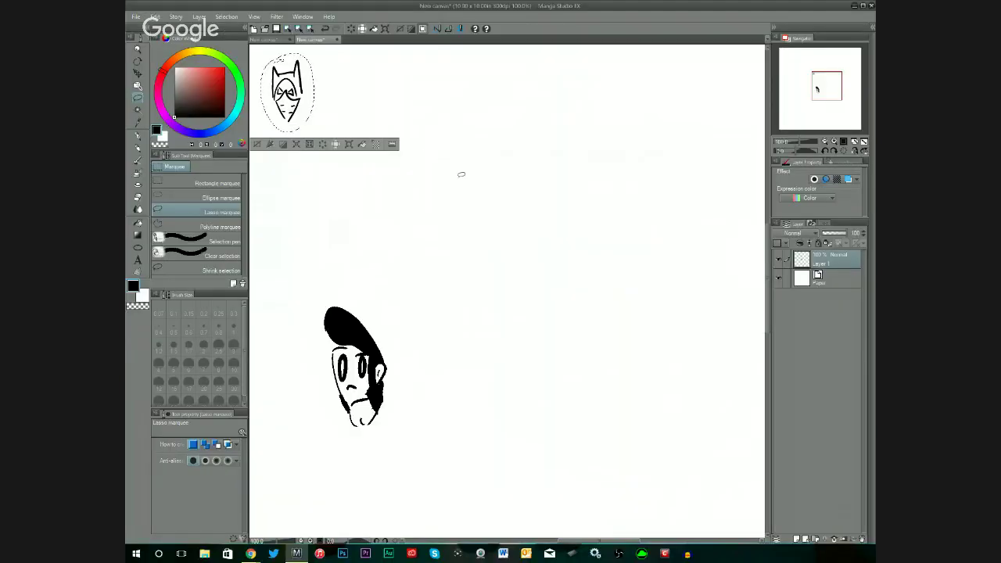
left_click(460, 175)
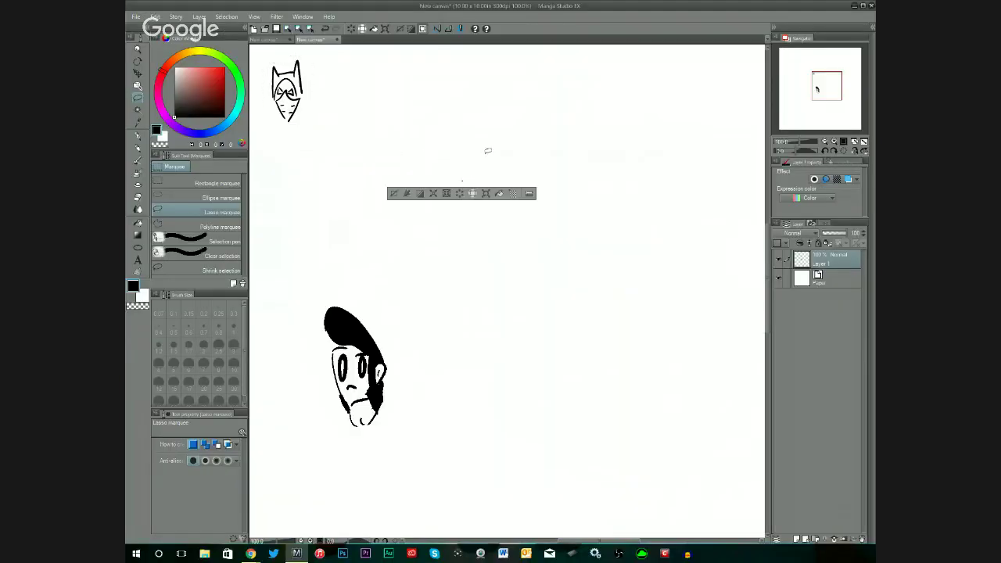
left_click(491, 237)
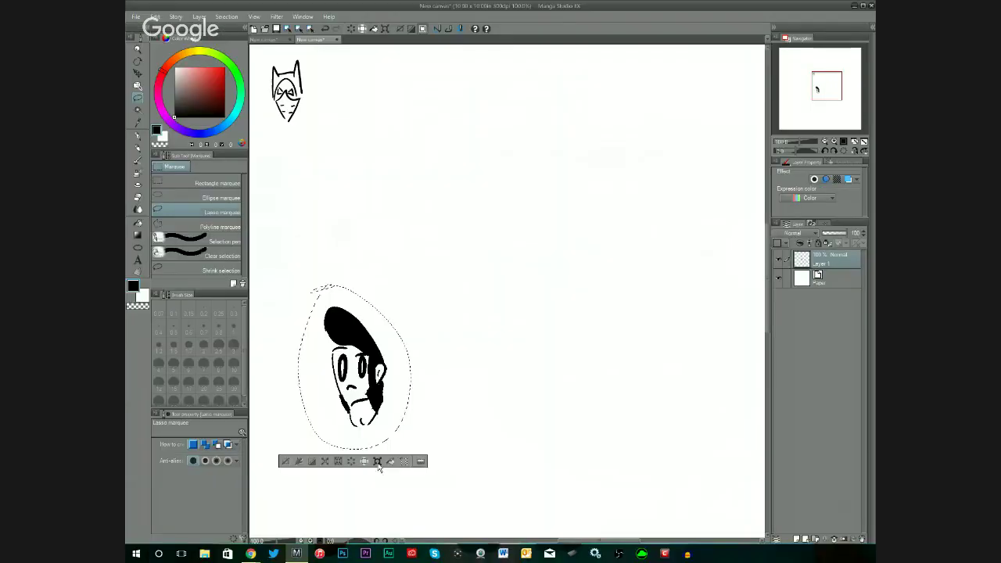
Scale the small face to 53% and place it beside the masked head in Manga Studio EX, adding trunk strokes in Clip Studio Paint.
left_click(383, 463)
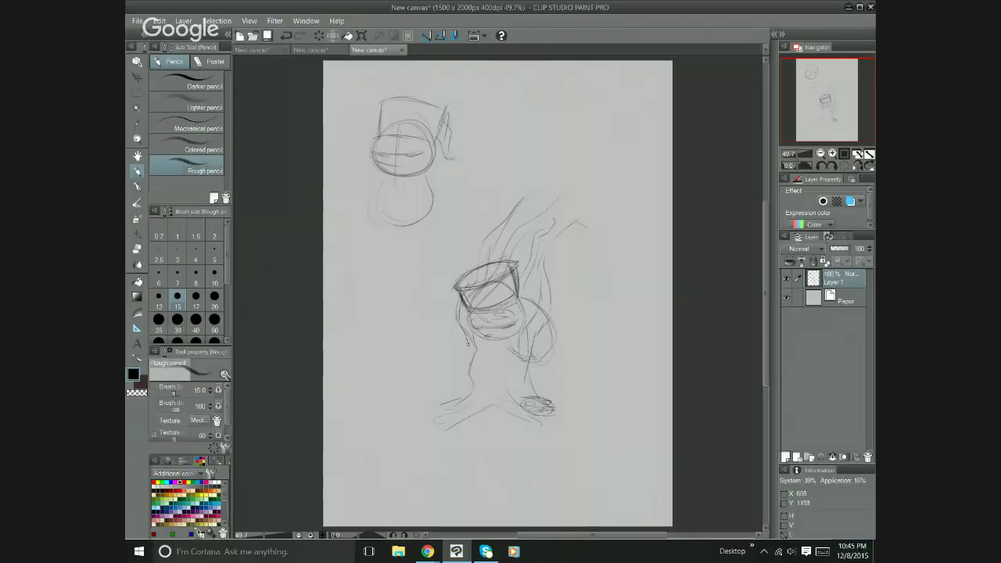
mouse_move(468, 343)
left_mouse_down()
mouse_move(471, 385)
mouse_move(455, 401)
mouse_move(489, 407)
left_mouse_up()
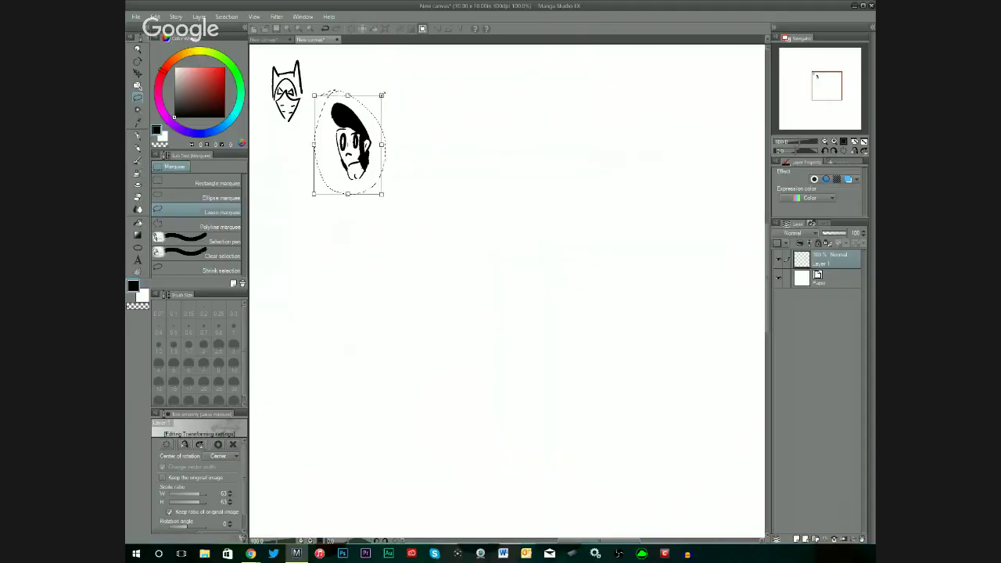
left_click_drag(344, 151, 351, 99)
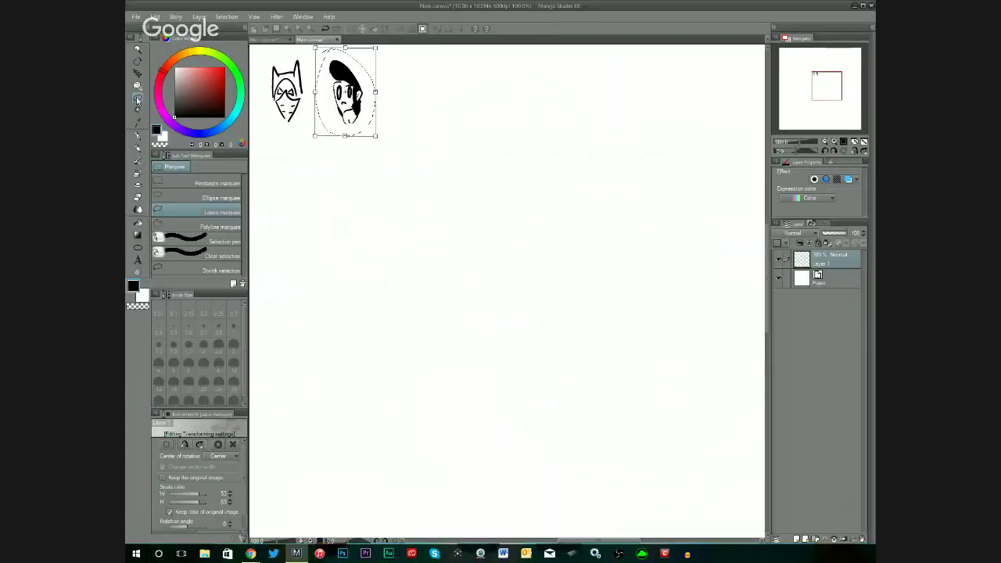
left_click(458, 205)
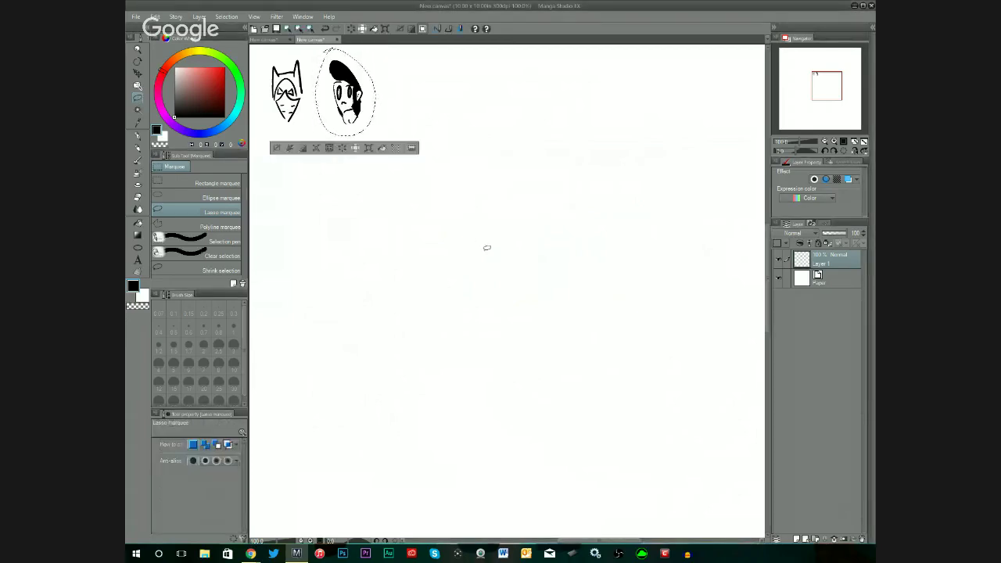
left_click(485, 241)
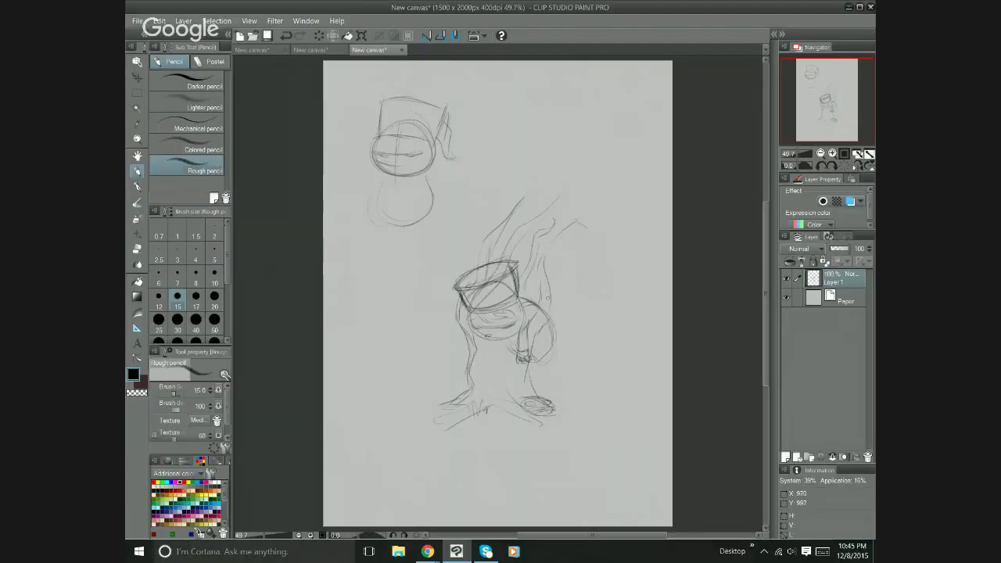
Switch to Clip Studio Paint and sketch the rounded form hanging beside the trunk and the detail beneath it with the Rough pencil.
left_click_drag(550, 331, 551, 346)
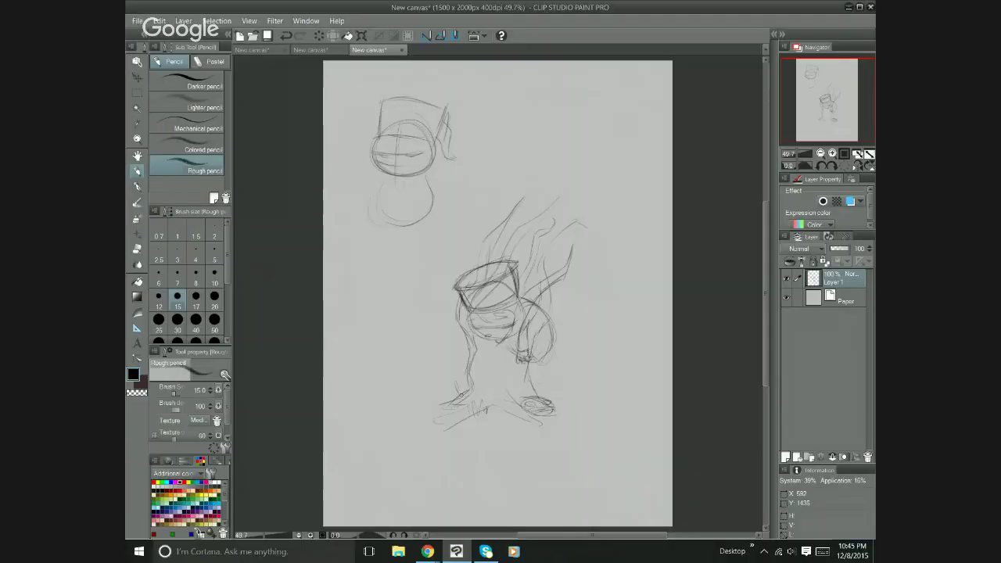
left_click_drag(548, 381, 543, 397)
left_click_drag(546, 357, 535, 361)
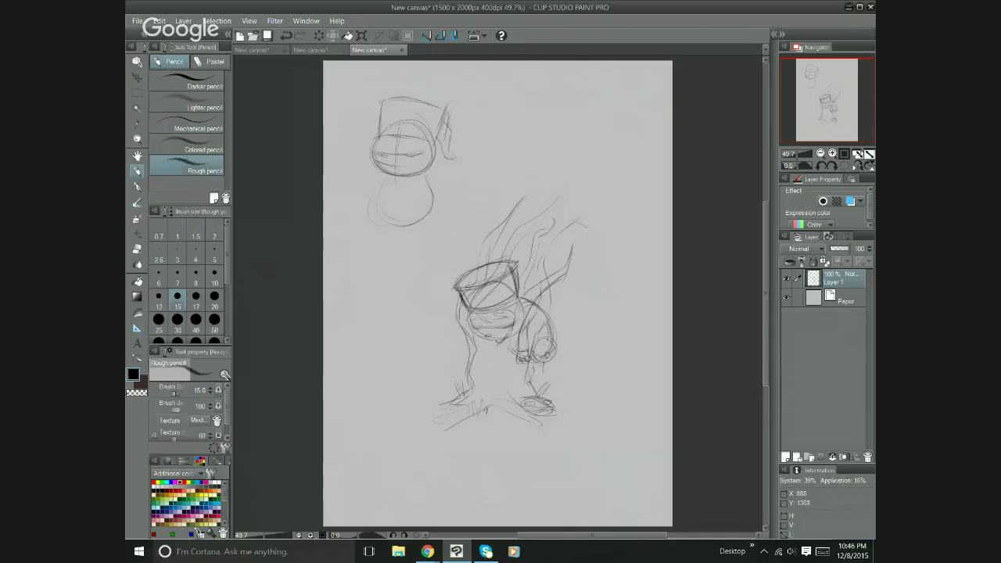
mouse_move(532, 372)
left_mouse_down()
mouse_move(541, 385)
mouse_move(530, 379)
left_mouse_up()
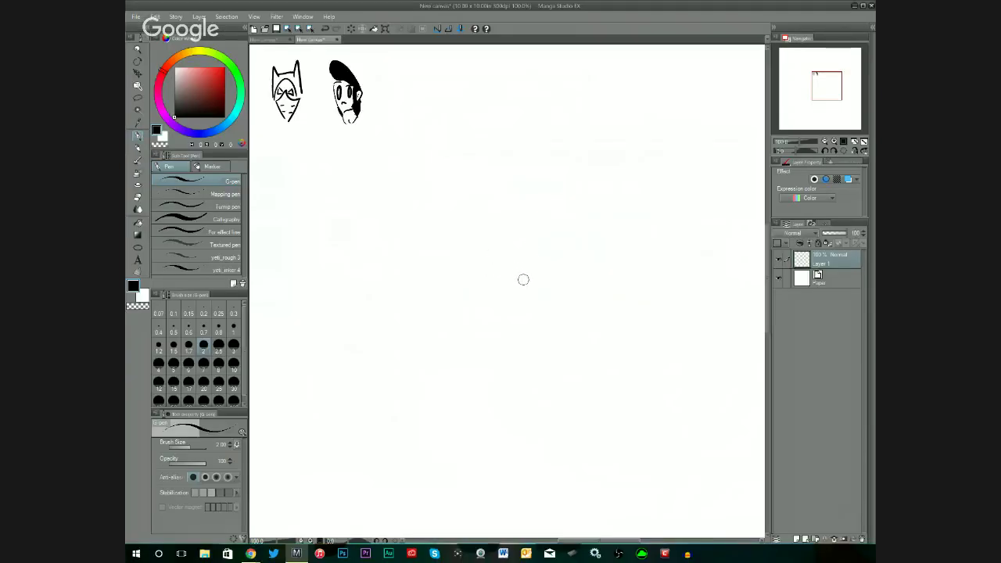
Draw an eye with its lids and pupil using the G-pen in Manga Studio EX, and sketch rounded branch tips in Clip Studio Paint.
left_click_drag(523, 284, 563, 267)
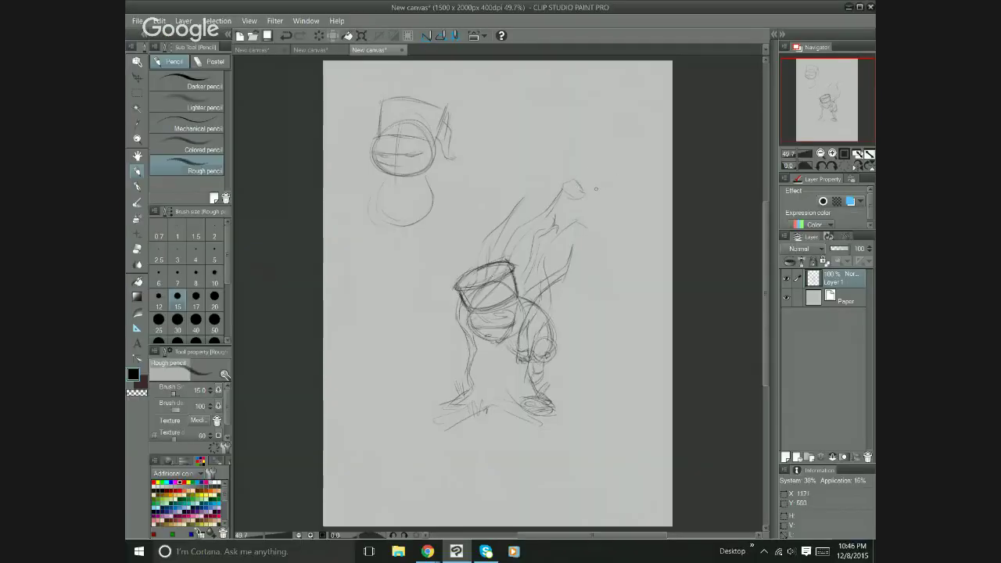
left_click_drag(576, 222, 595, 233)
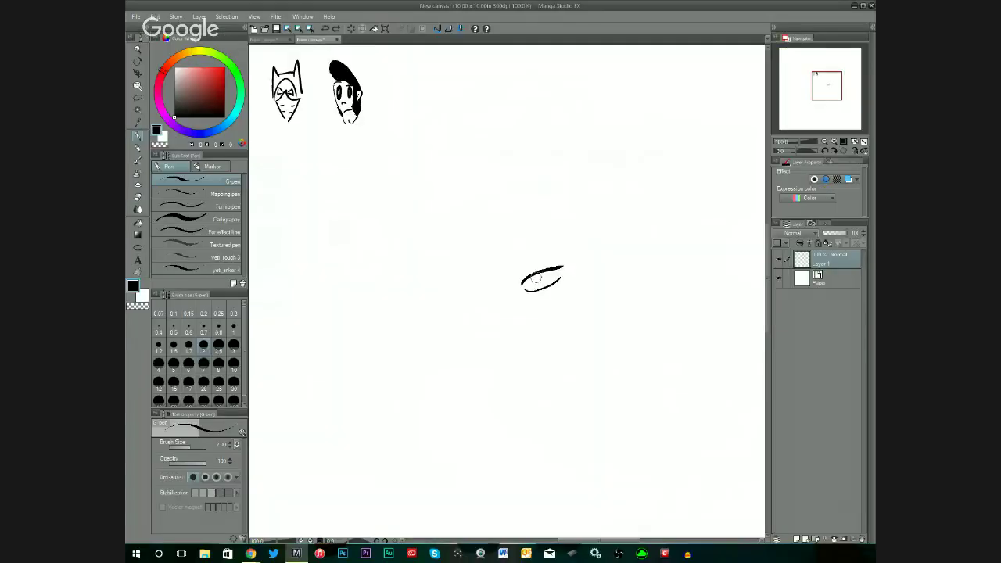
left_click_drag(535, 270, 532, 290)
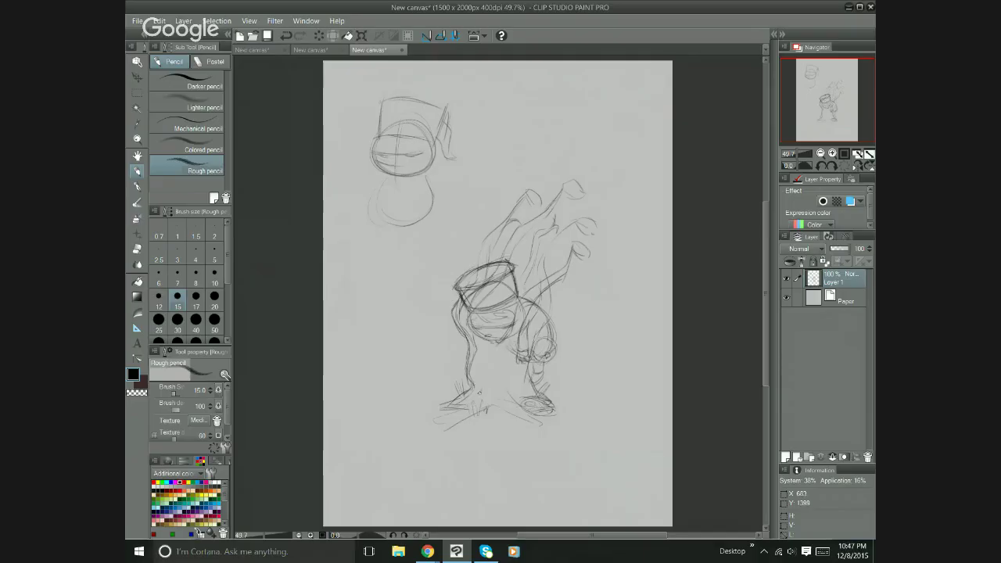
Define the tree's spreading roots in Clip Studio Paint, flip the canvas view horizontally and extend the outer root line.
mouse_move(485, 382)
left_mouse_down()
mouse_move(472, 402)
mouse_move(498, 406)
mouse_move(506, 387)
mouse_move(494, 400)
mouse_move(514, 414)
mouse_move(509, 388)
mouse_move(540, 430)
left_mouse_up()
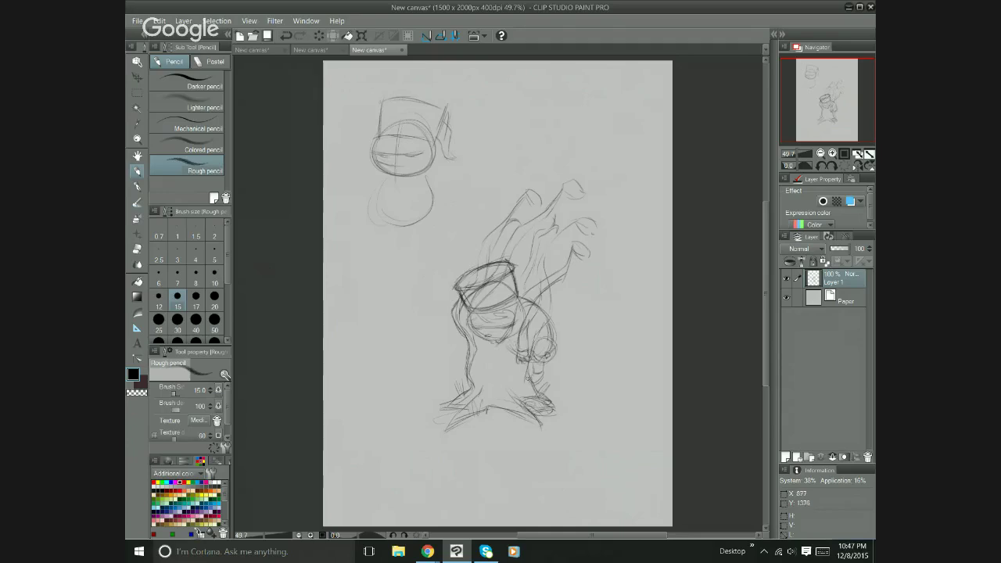
left_click_drag(531, 377, 575, 409)
key("h")
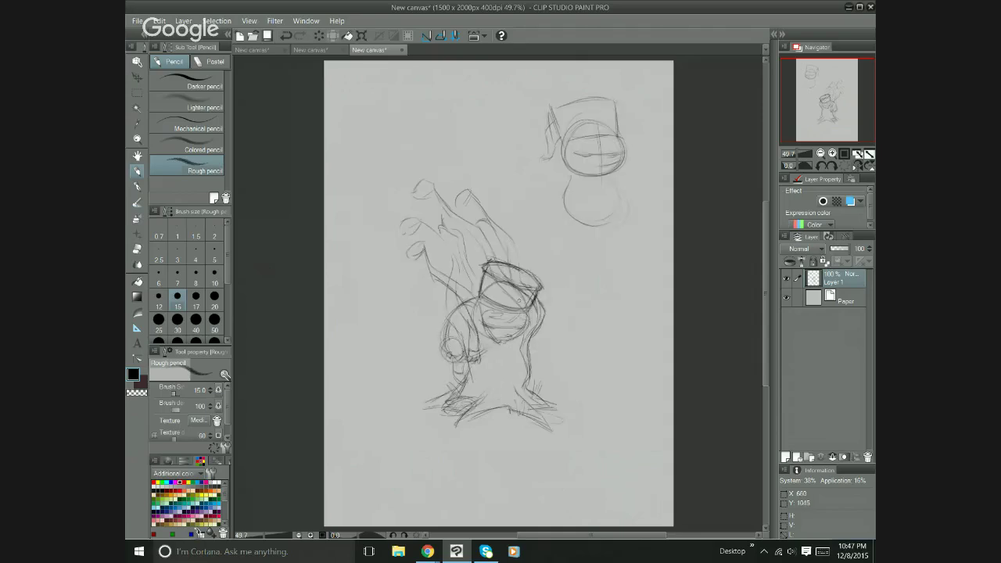
left_click_drag(439, 396, 423, 407)
Erase the overlapping lines between the lowest branch and the hanging form with the Hard eraser at size 50.
key("e")
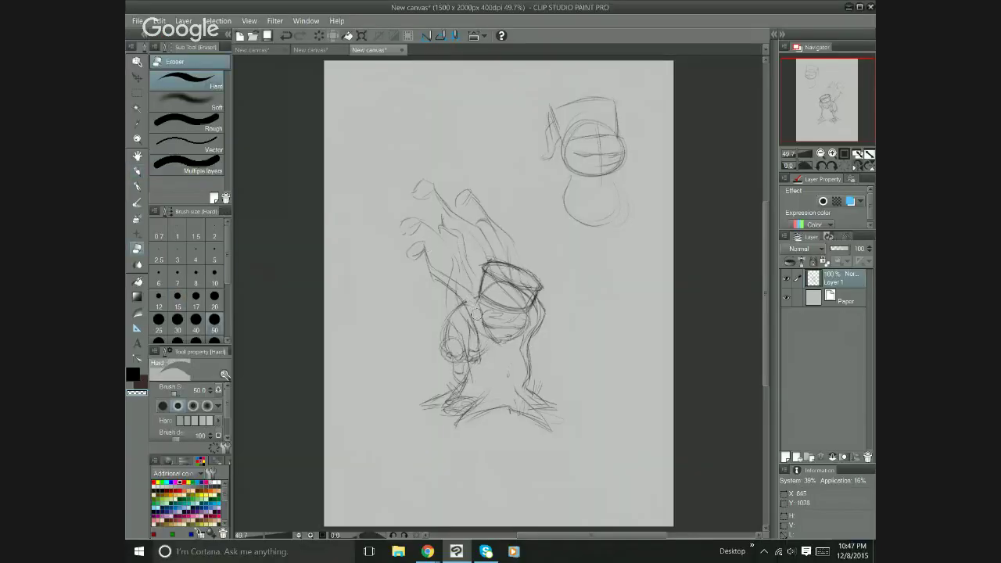
left_click_drag(476, 314, 487, 346)
left_click_drag(446, 294, 464, 329)
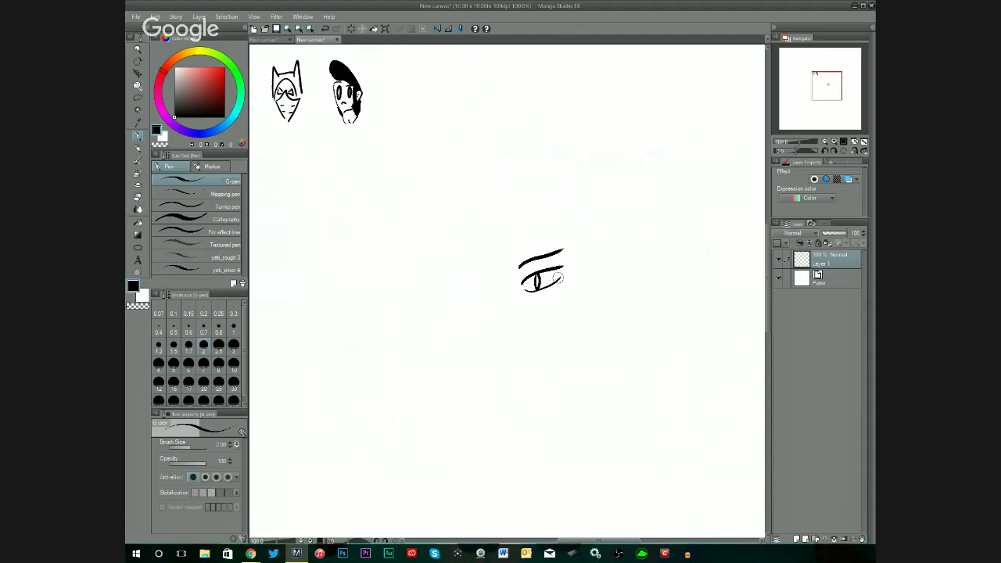
Switch to Manga Studio EX and close the outer corner of the eye with a short G-pen stroke.
left_click_drag(558, 279, 564, 266)
key("ctrl+z")
left_click_drag(555, 281, 564, 263)
Try several short, near-vertical nose lines just below the inner corner of the eye.
left_click_drag(506, 290, 501, 348)
key("ctrl+z")
left_click_drag(507, 285, 510, 332)
key("ctrl+z")
left_click_drag(510, 283, 504, 324)
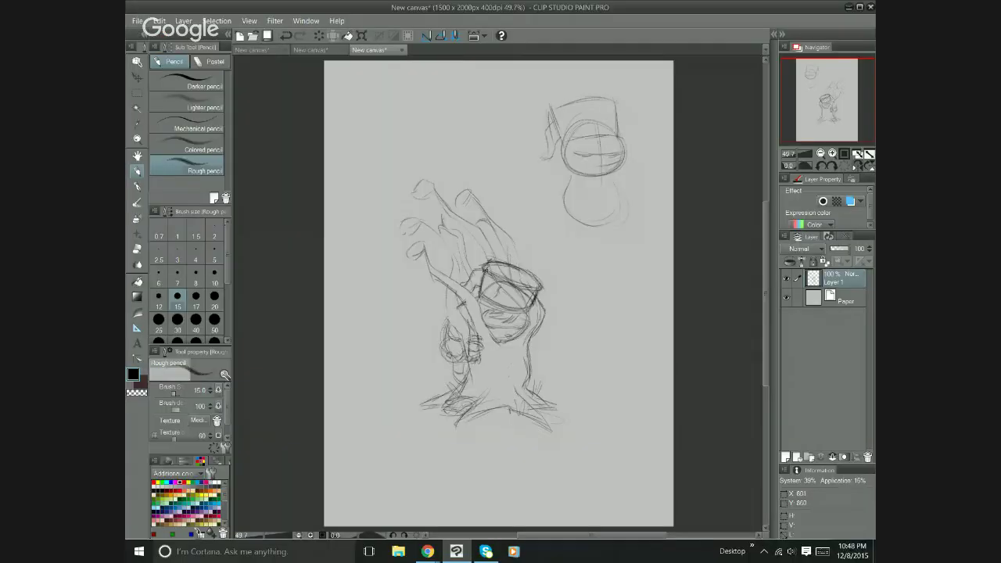
Switch to Clip Studio Paint, rework the branch lines crossing the trunk and add detail to the tip of the tallest branch.
left_click_drag(465, 304, 474, 324)
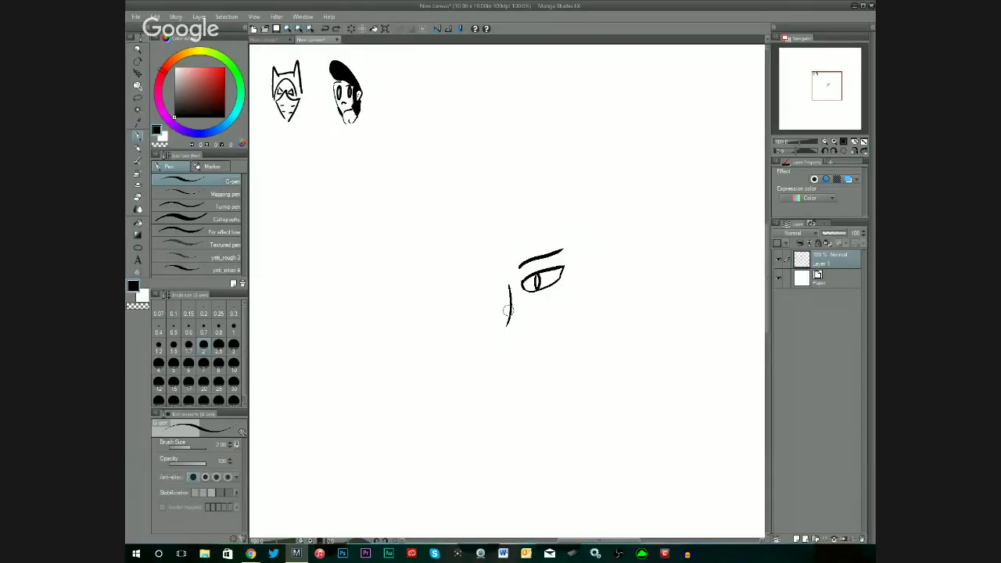
mouse_move(463, 302)
left_mouse_down()
mouse_move(467, 325)
mouse_move(451, 335)
left_mouse_up()
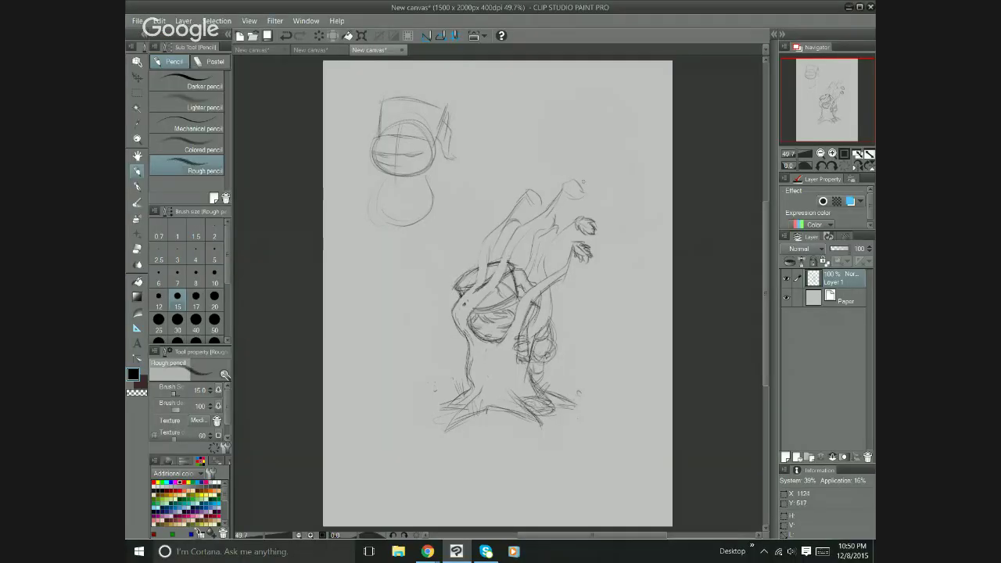
left_click_drag(575, 184, 570, 181)
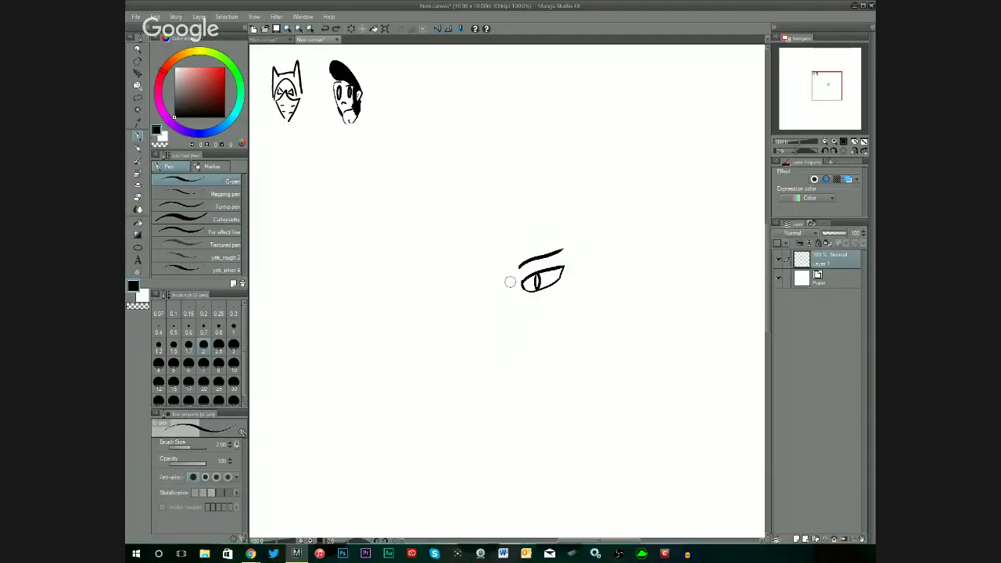
Draw a curved nose line below the eye in Manga Studio EX, and lasso the nostril to shrink it and shift it slightly.
left_click_drag(507, 284, 512, 343)
left_click(142, 99)
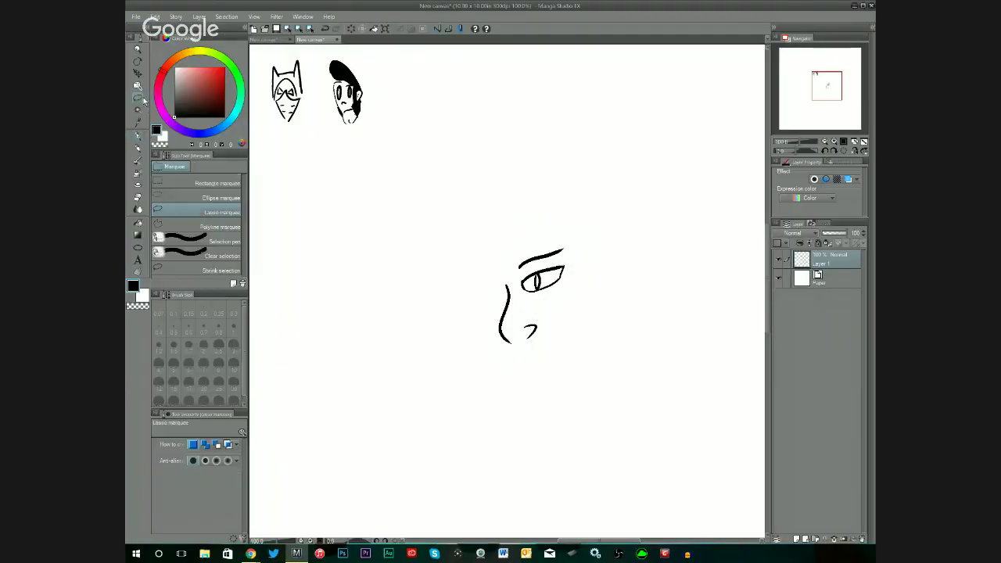
mouse_move(539, 313)
left_mouse_down()
mouse_move(525, 338)
mouse_move(541, 314)
left_mouse_up()
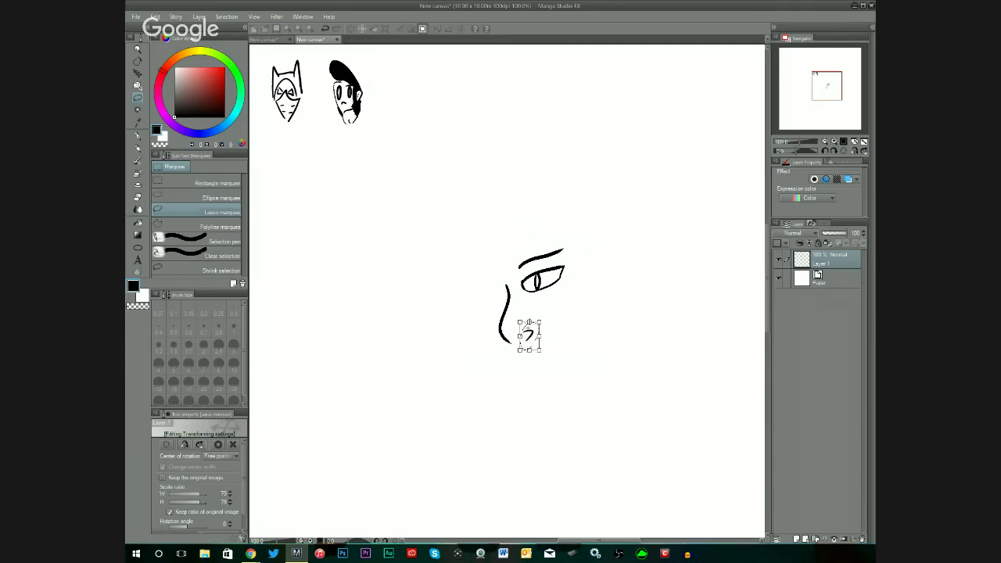
left_click_drag(530, 338, 530, 338)
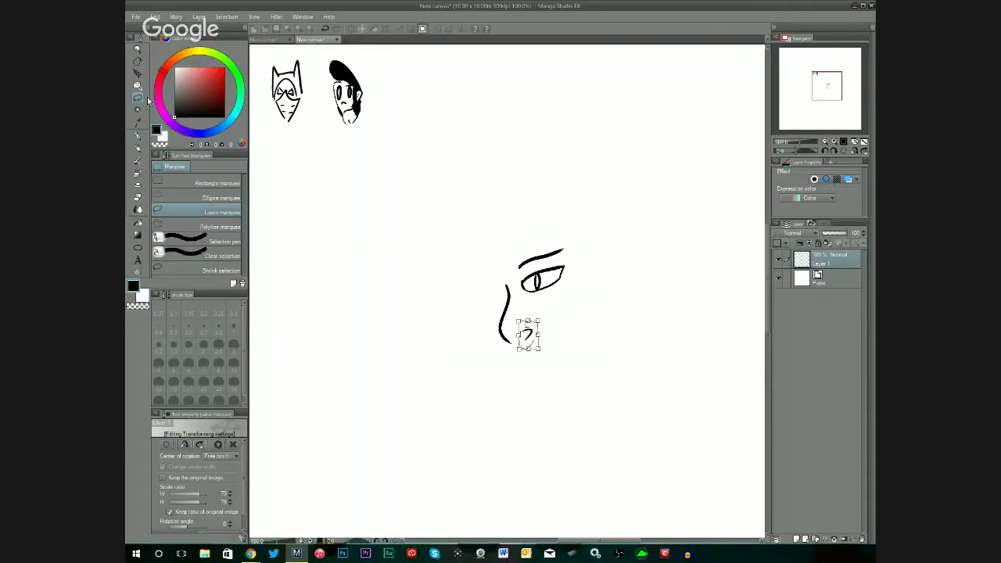
left_click(136, 98)
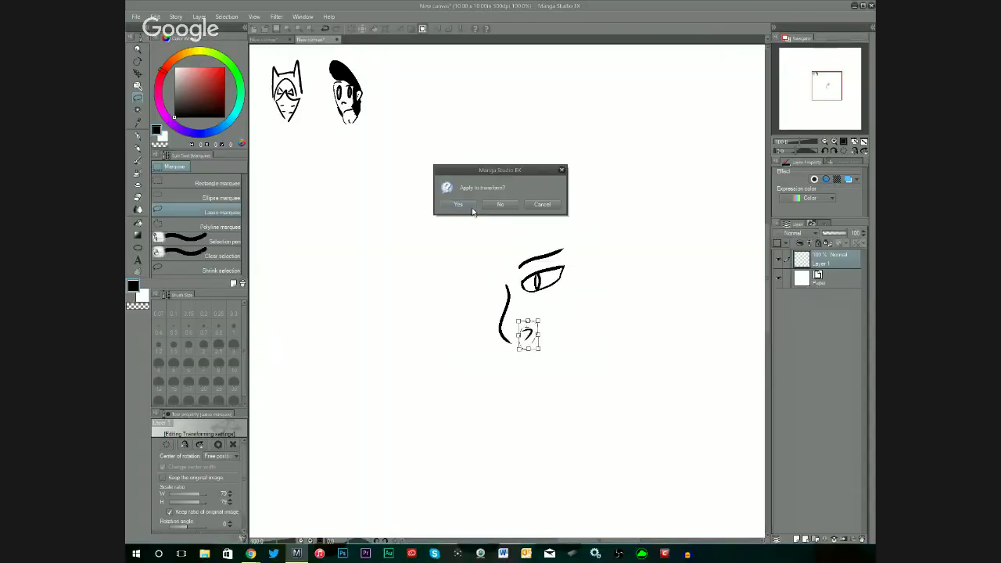
left_click(459, 204)
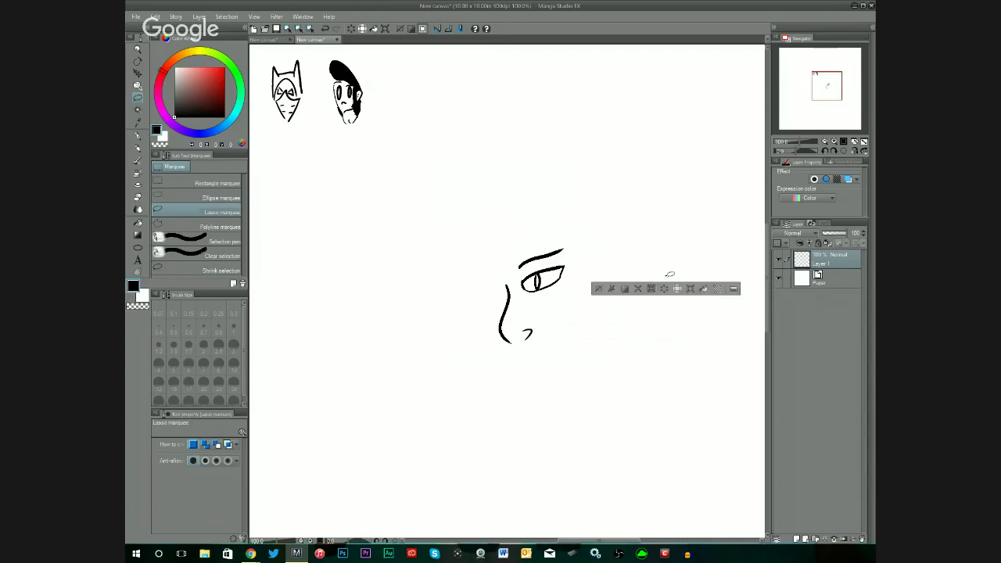
left_click(688, 393)
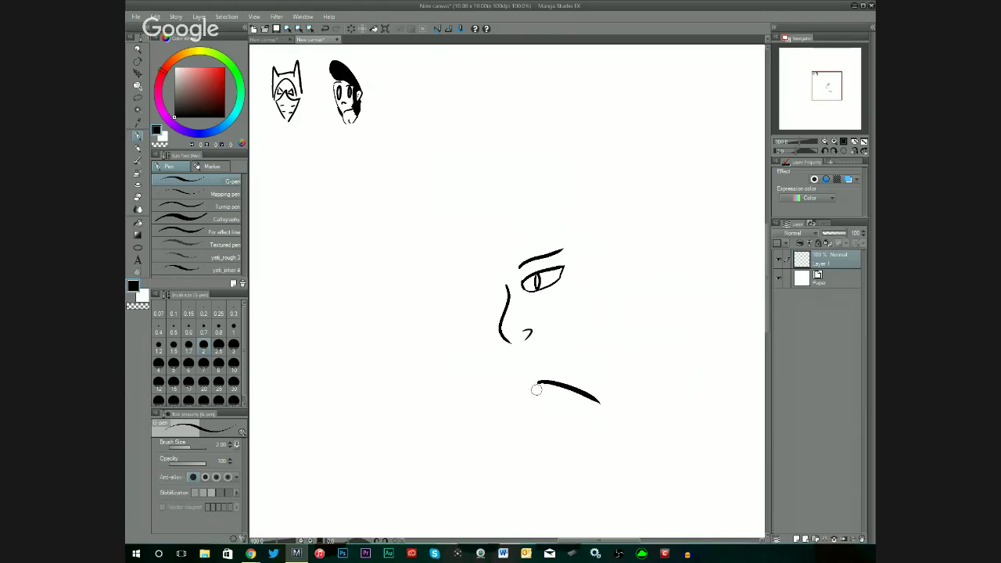
Try several slanting strokes from the inner end of the mouth line, and undo them together with that line.
left_click_drag(538, 382, 571, 423)
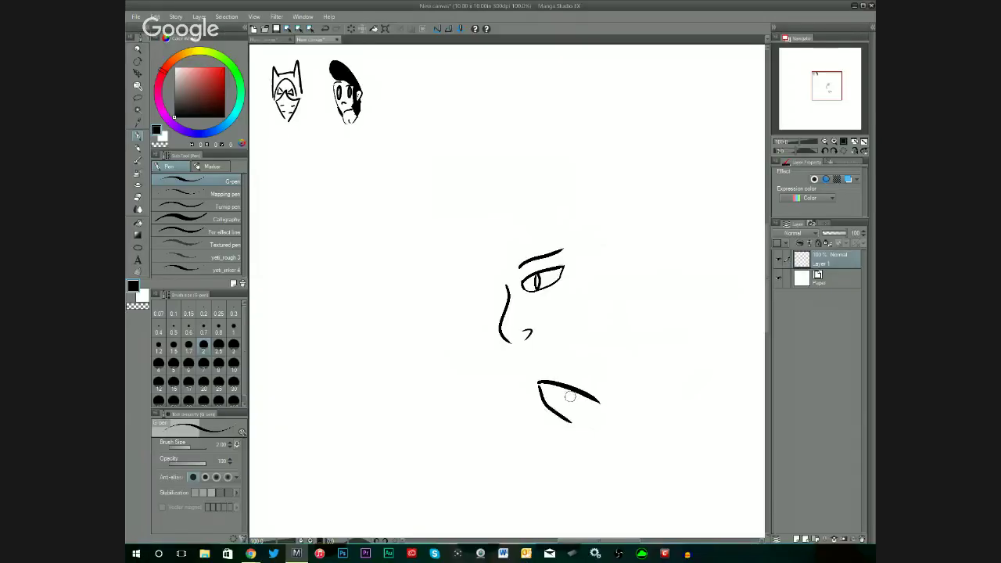
key("ctrl+z")
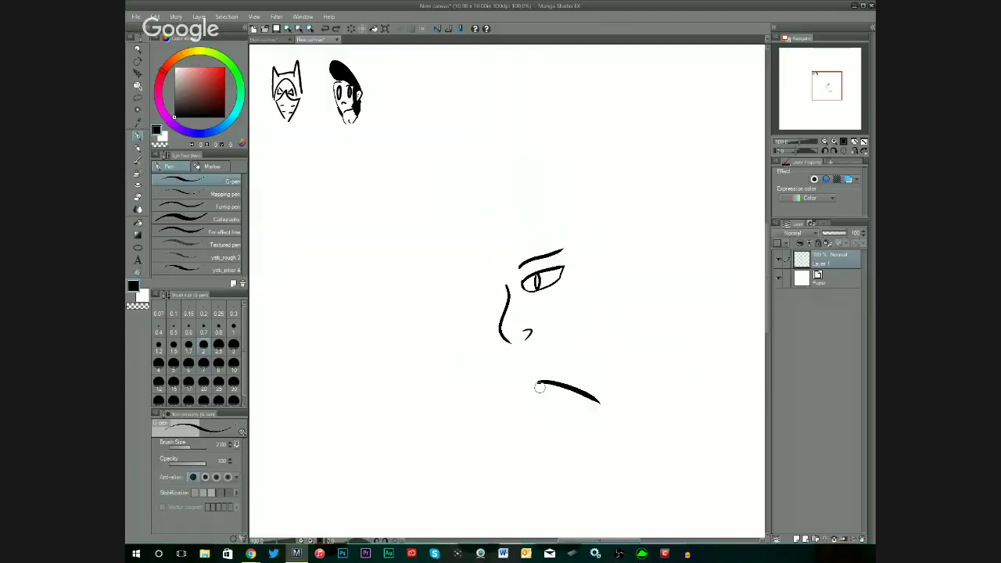
mouse_move(538, 383)
left_mouse_down()
mouse_move(550, 401)
mouse_move(596, 418)
left_mouse_up()
key("ctrl+z")
left_click_drag(538, 383, 588, 427)
key("ctrl+z")
left_click_drag(538, 384, 579, 427)
key("ctrl+z")
key("ctrl+z")
Lasso the eye and eyebrow, paste a copy onto a new layer, and try to shift it away from the nose.
key("m")
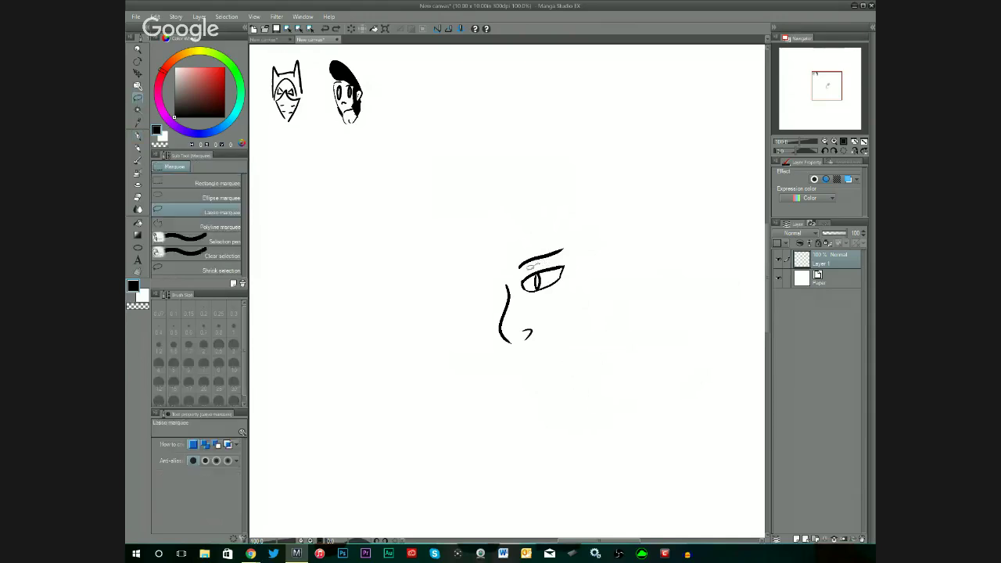
mouse_move(532, 266)
left_mouse_down()
mouse_move(529, 298)
mouse_move(585, 271)
left_mouse_up()
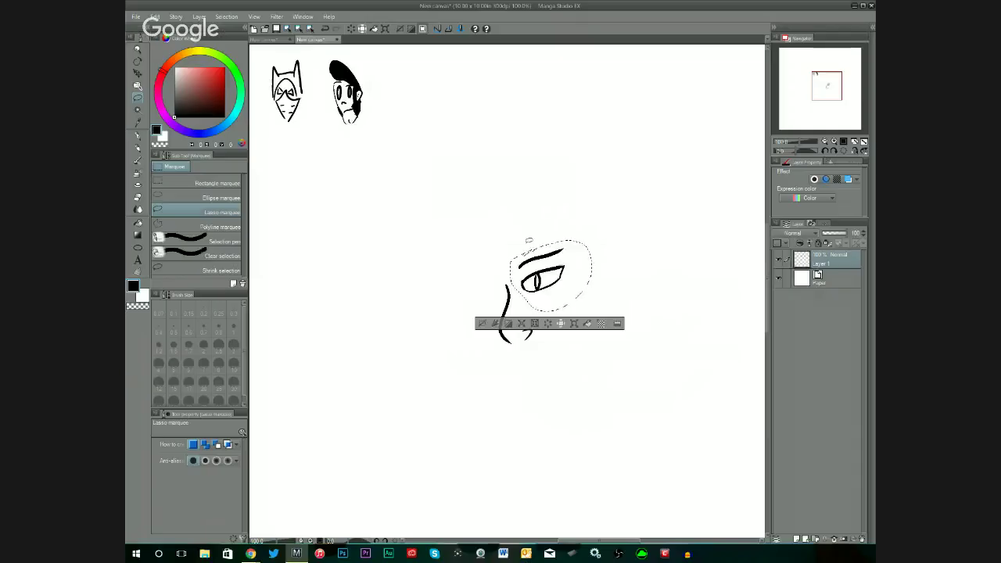
left_click(156, 17)
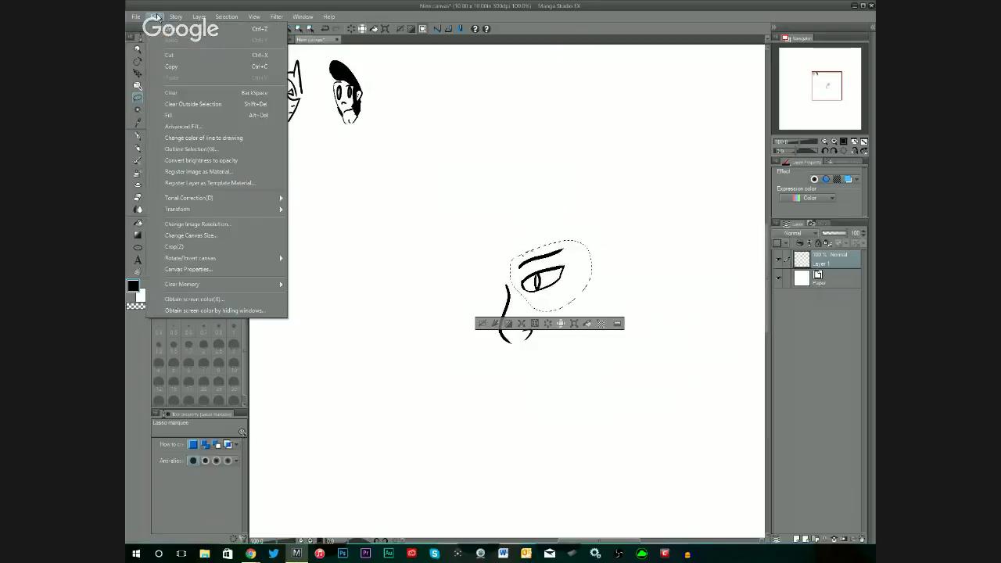
left_click(190, 66)
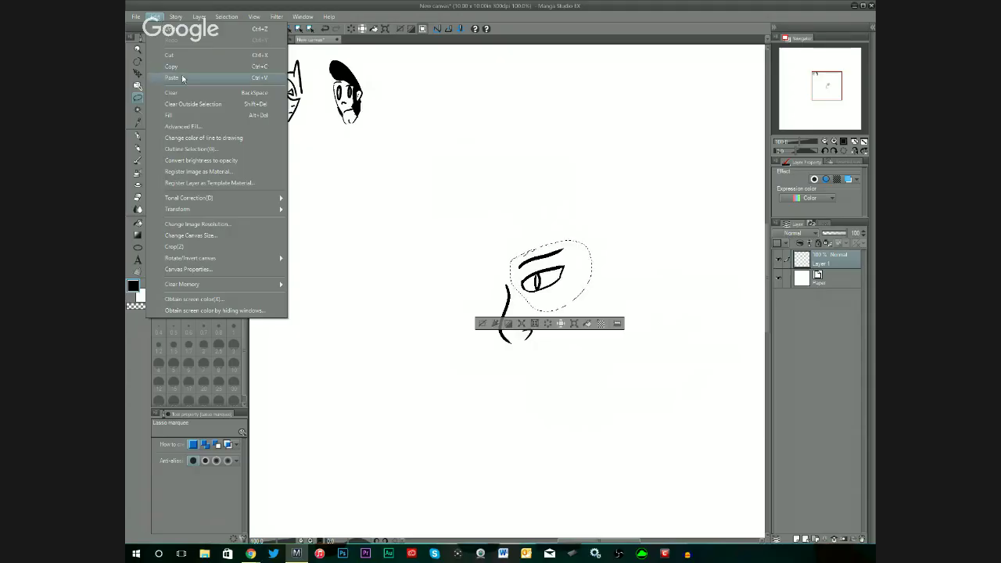
left_click(187, 79)
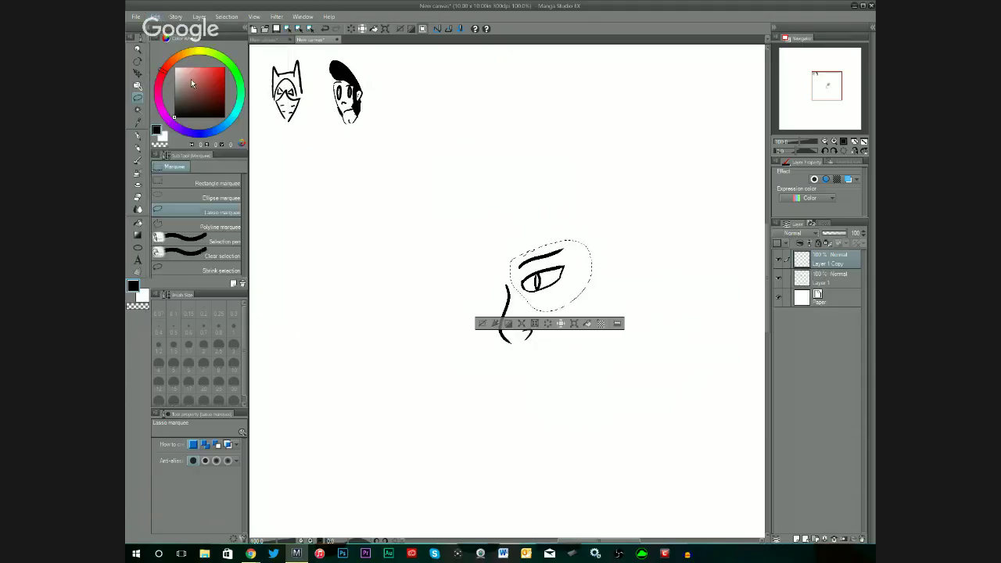
mouse_move(576, 291)
left_mouse_down()
mouse_move(644, 300)
mouse_move(659, 288)
left_mouse_up()
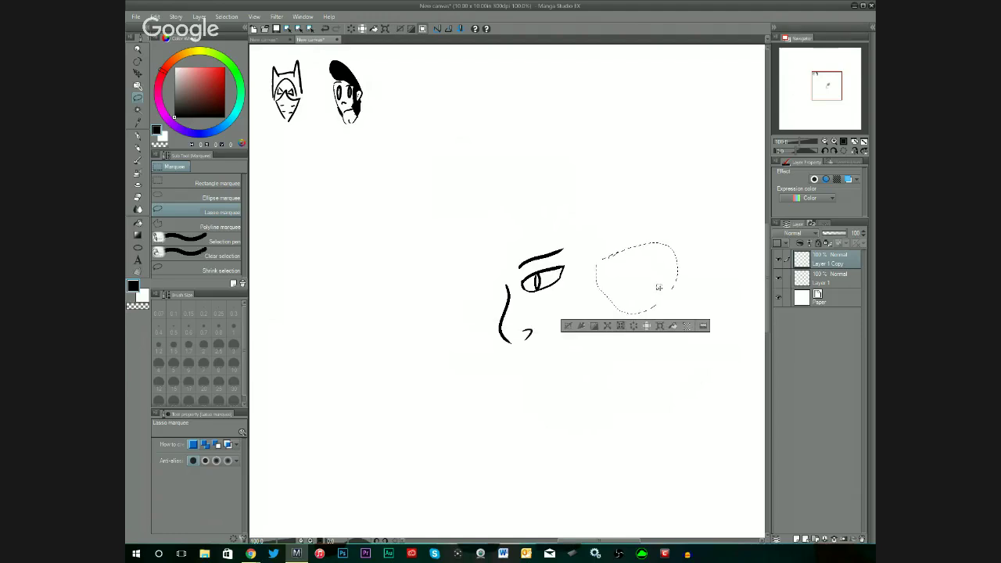
Paste the copied eye again onto another new layer and lasso the eye and eyebrow once more.
left_click(156, 17)
left_click(187, 88)
left_click(697, 393)
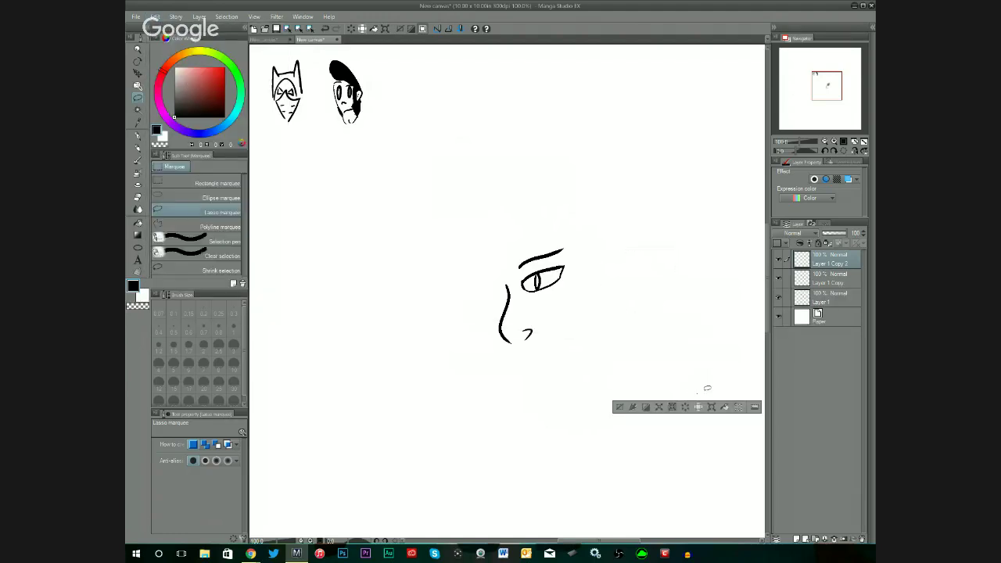
left_click(705, 330)
left_click(718, 427)
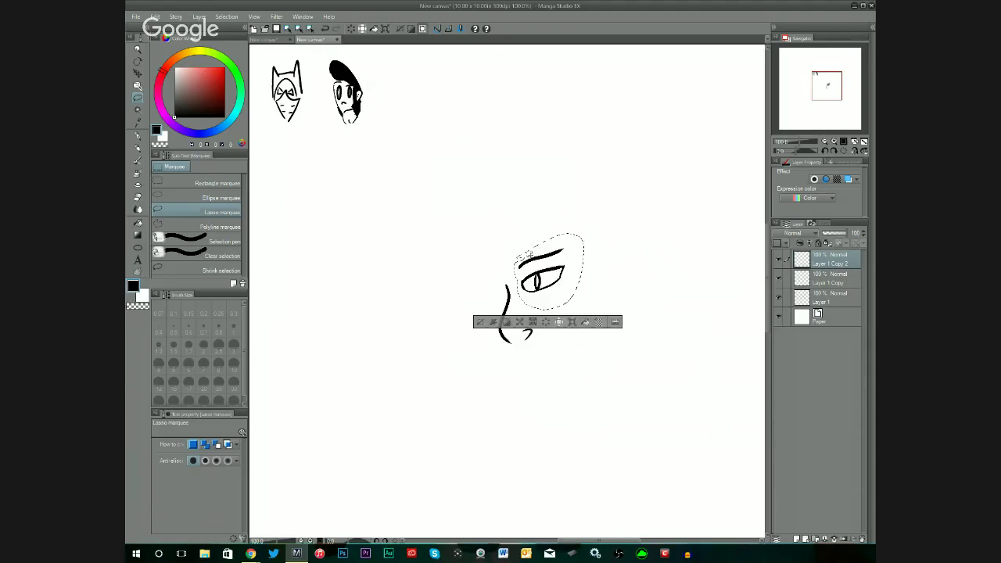
left_click(694, 392)
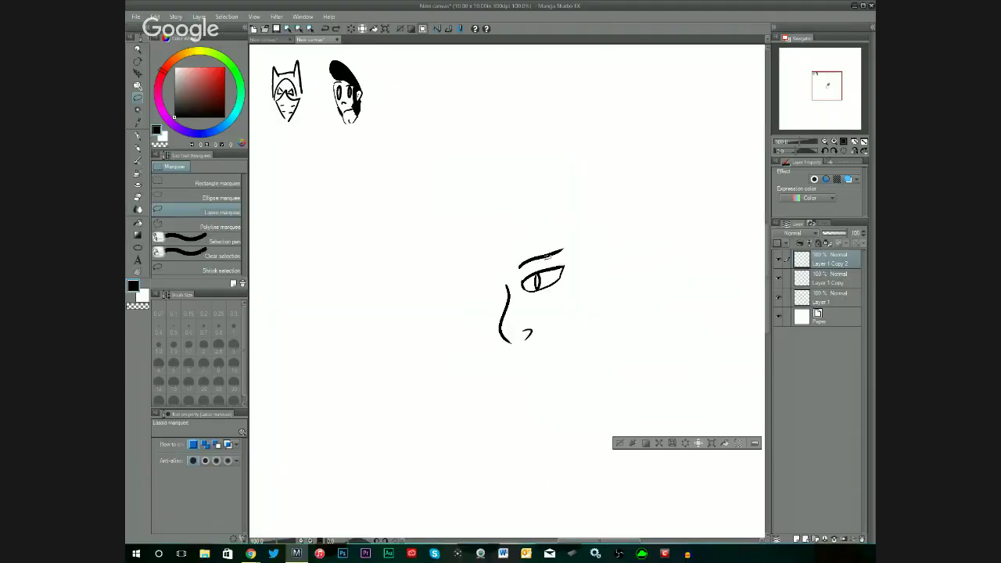
left_click_drag(618, 252, 609, 257)
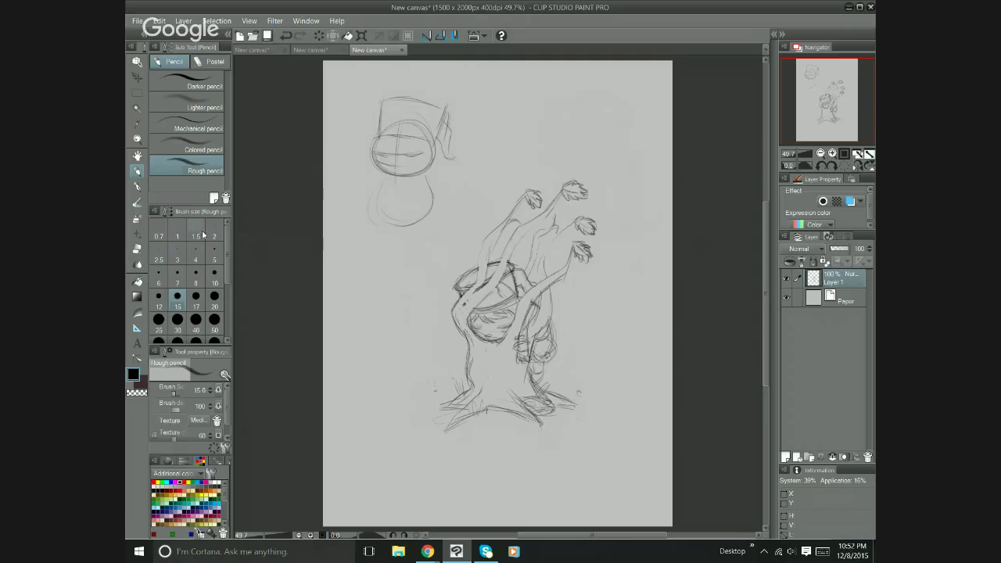
Switch to Clip Studio Paint, erase stray lines among the branches, and sketch grass around the tree's roots with the Rough pencil.
left_click(137, 249)
mouse_move(521, 239)
left_mouse_down()
mouse_move(567, 227)
mouse_move(551, 299)
mouse_move(516, 249)
mouse_move(515, 258)
mouse_move(582, 268)
mouse_move(520, 301)
left_mouse_up()
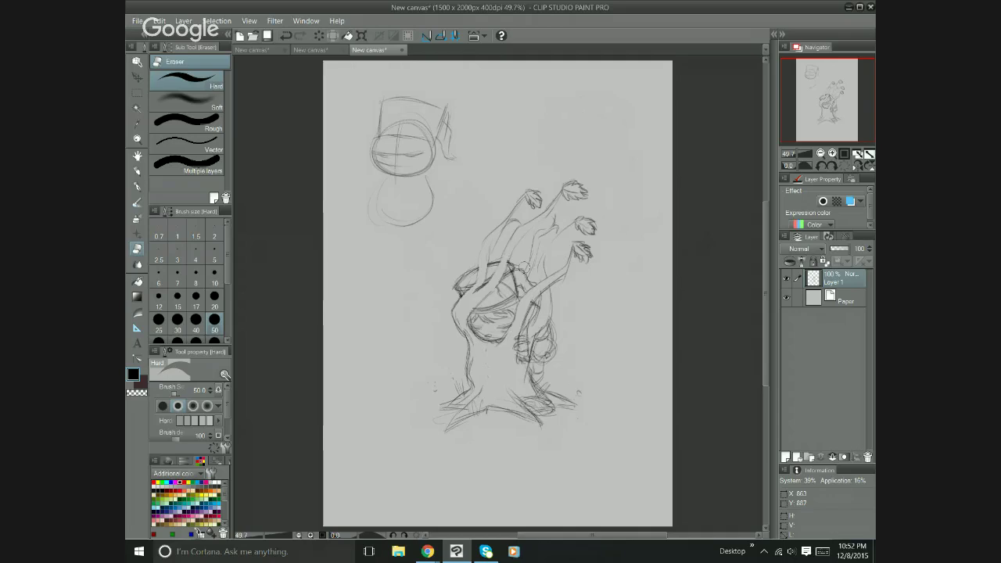
key("p")
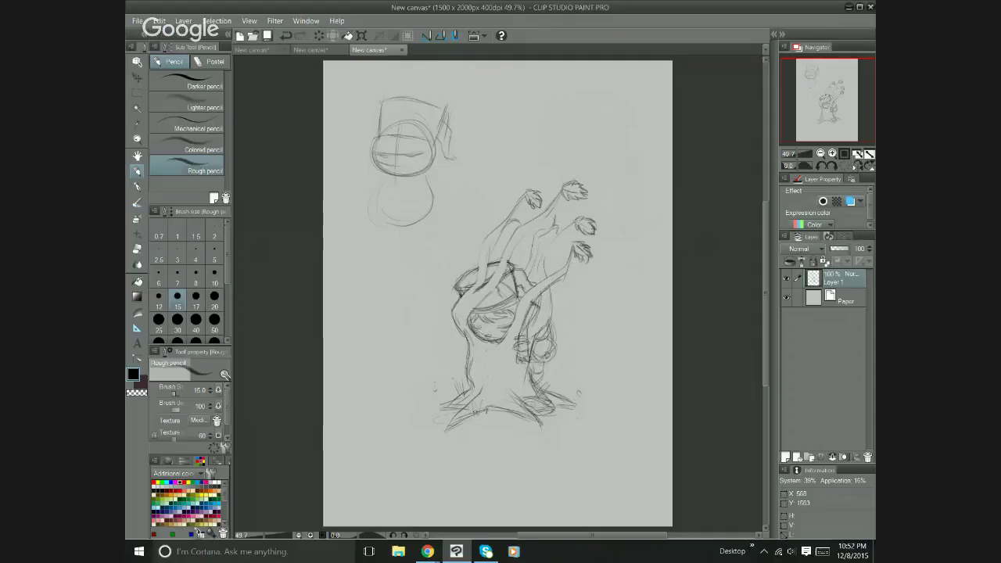
left_click_drag(452, 425, 481, 400)
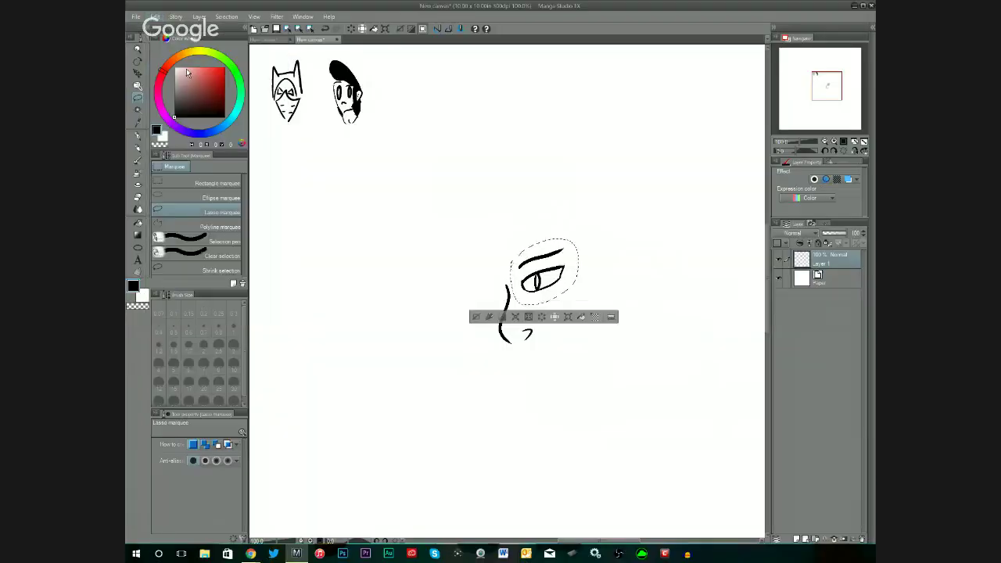
Switch to Manga Studio EX, paste a copy of the lassoed eye and eyebrow onto a new layer, and move it left of the nose.
left_click(594, 247)
left_click(596, 266)
left_click(591, 269)
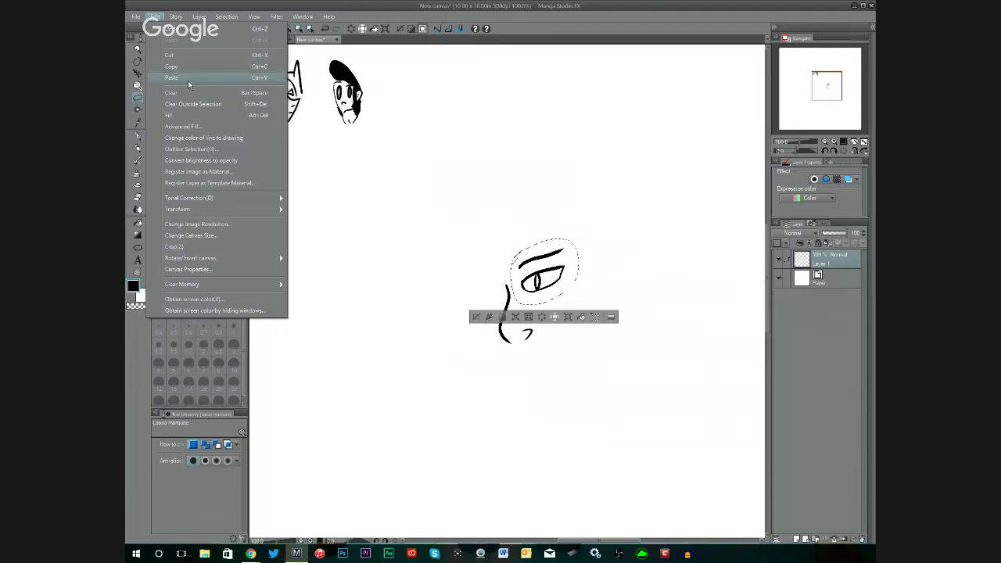
left_click(188, 81)
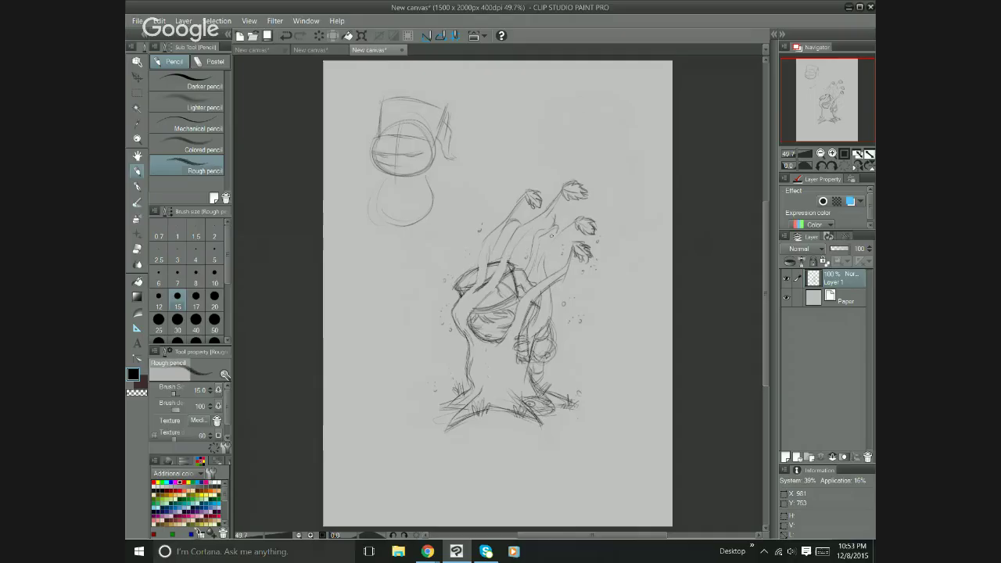
left_click(450, 336)
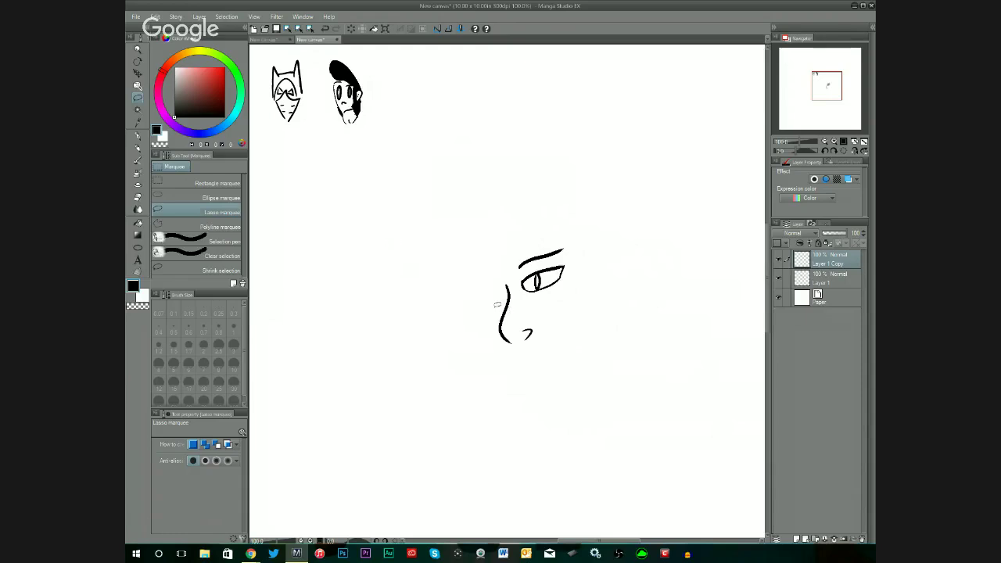
key("k")
left_click_drag(521, 286, 400, 293)
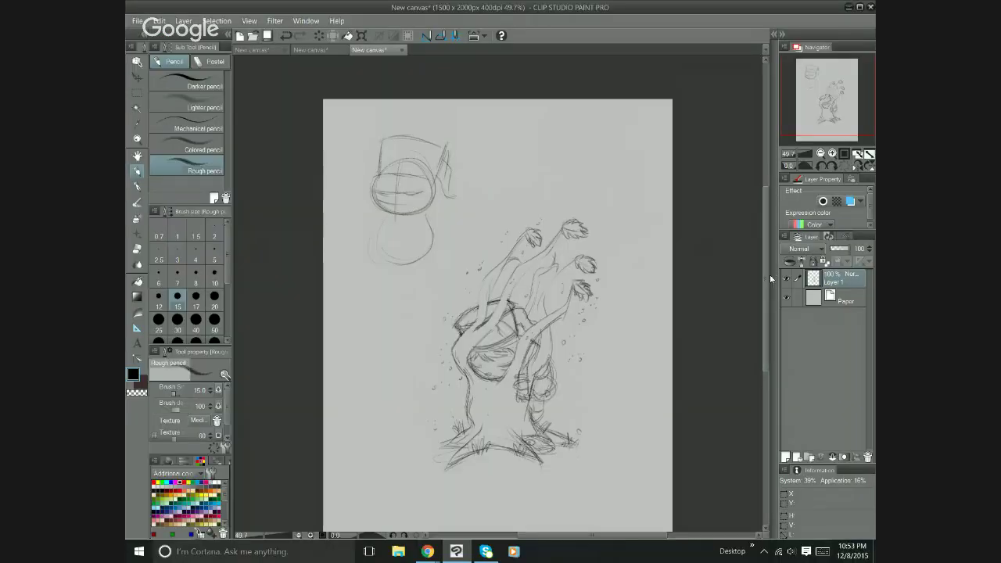
Switch to Clip Studio Paint, turn the tree sketch layer blue with the layer color effect, and add a new layer above it.
left_click_drag(770, 274, 767, 288)
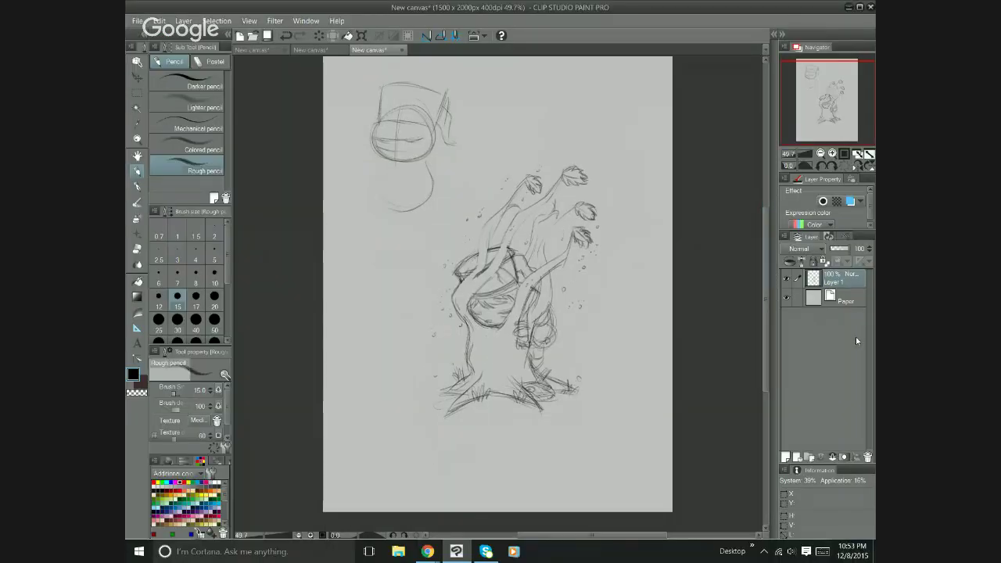
left_click(850, 201)
left_click(786, 457)
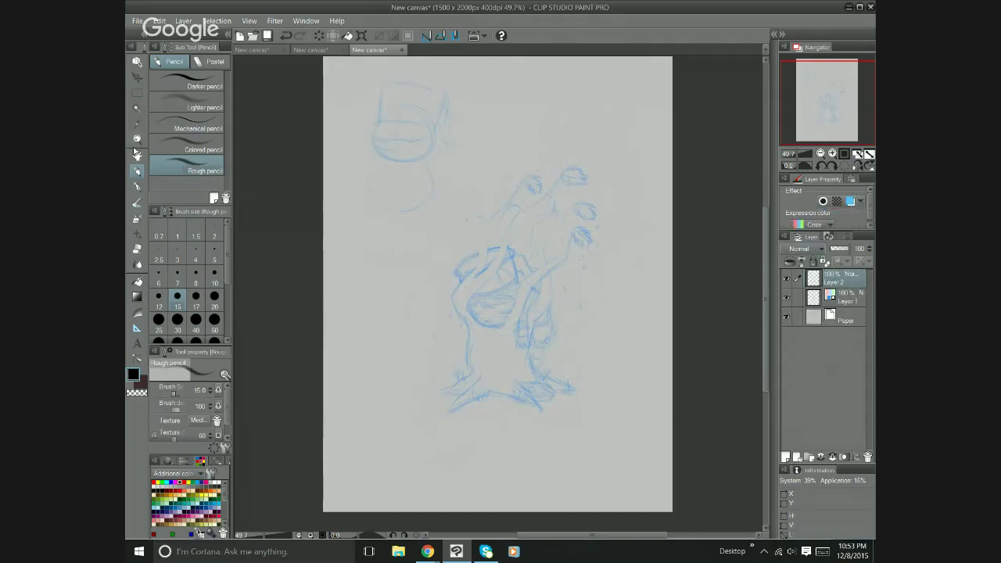
Ink the upper edge of the lowest branch from its leaf down into the trunk with the G-pen at size 15.
key("ctrl+alt+space")
scroll(529, 327, "up", 5)
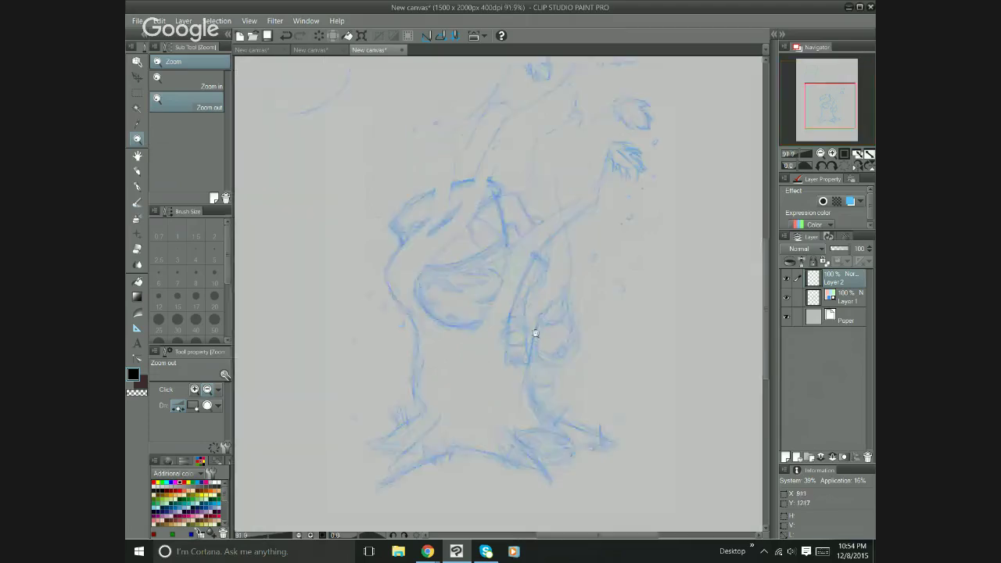
scroll(532, 320, "down", 5)
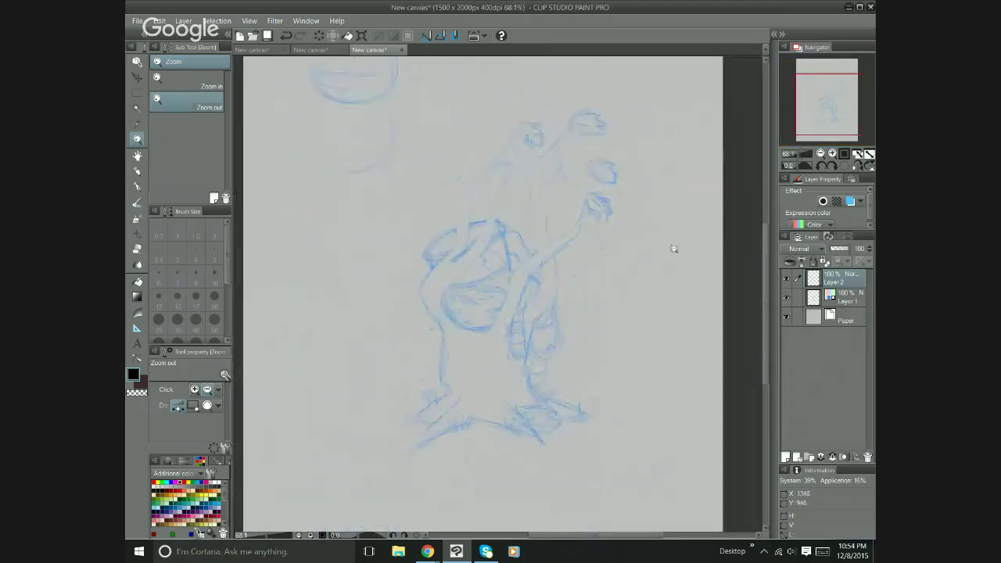
scroll(558, 293, "up", 3)
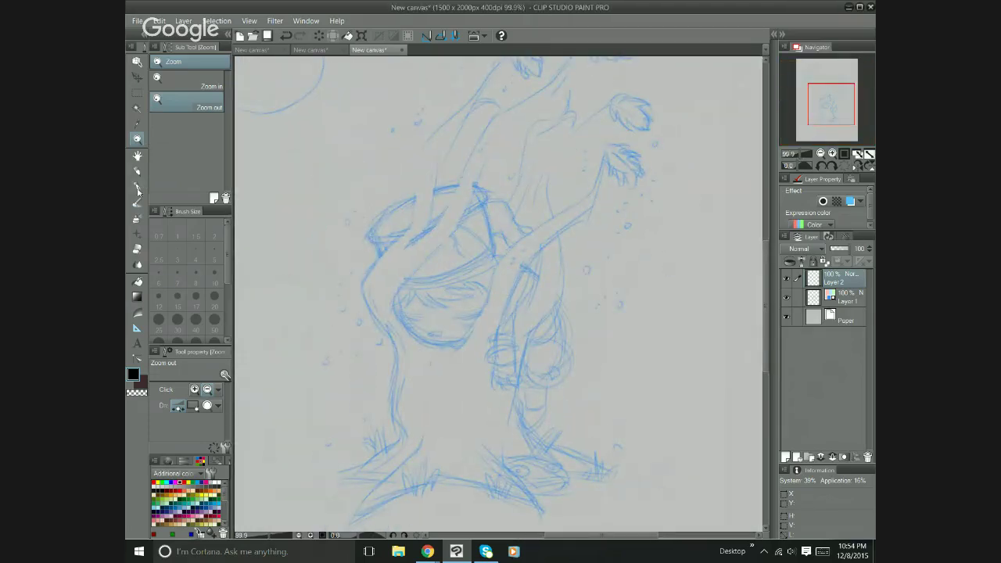
key("p")
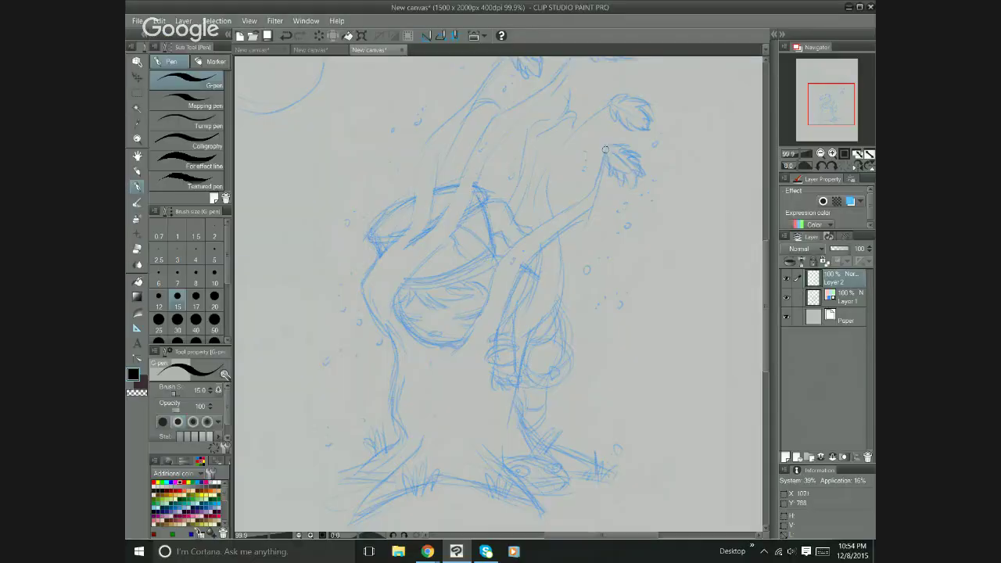
mouse_move(605, 149)
left_mouse_down()
mouse_move(589, 196)
mouse_move(522, 240)
left_mouse_up()
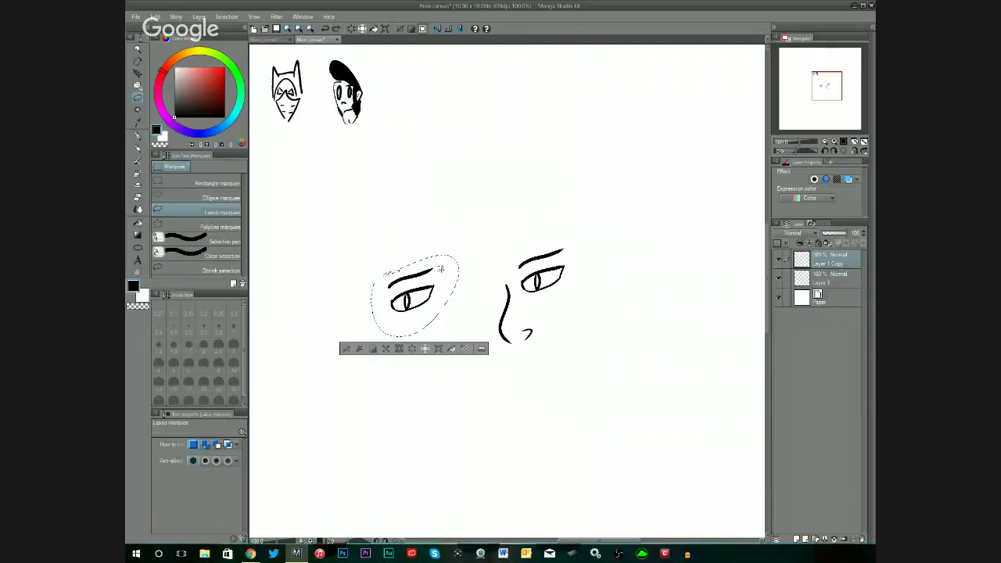
left_click(156, 16)
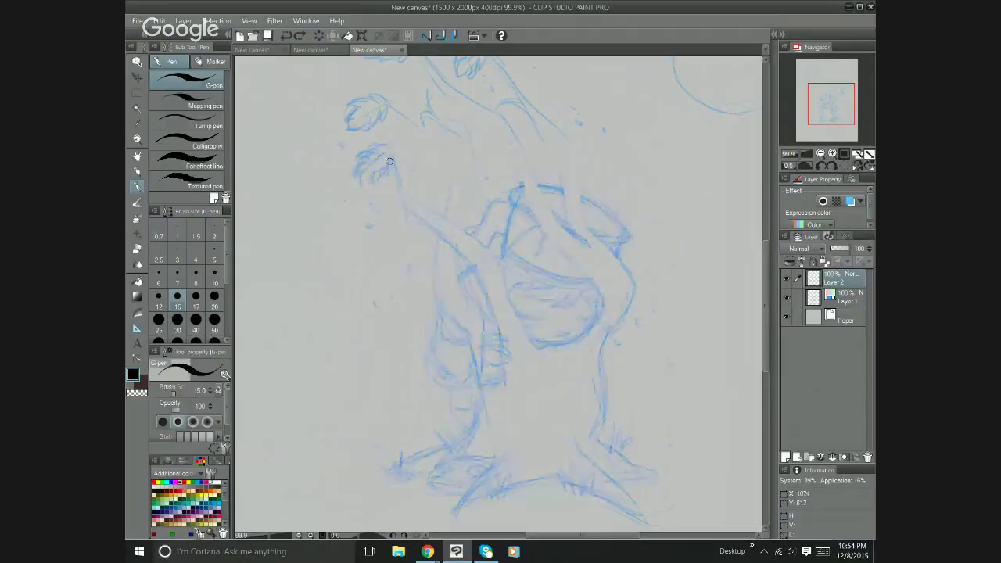
mouse_move(391, 147)
left_mouse_down()
mouse_move(406, 192)
mouse_move(472, 231)
left_mouse_up()
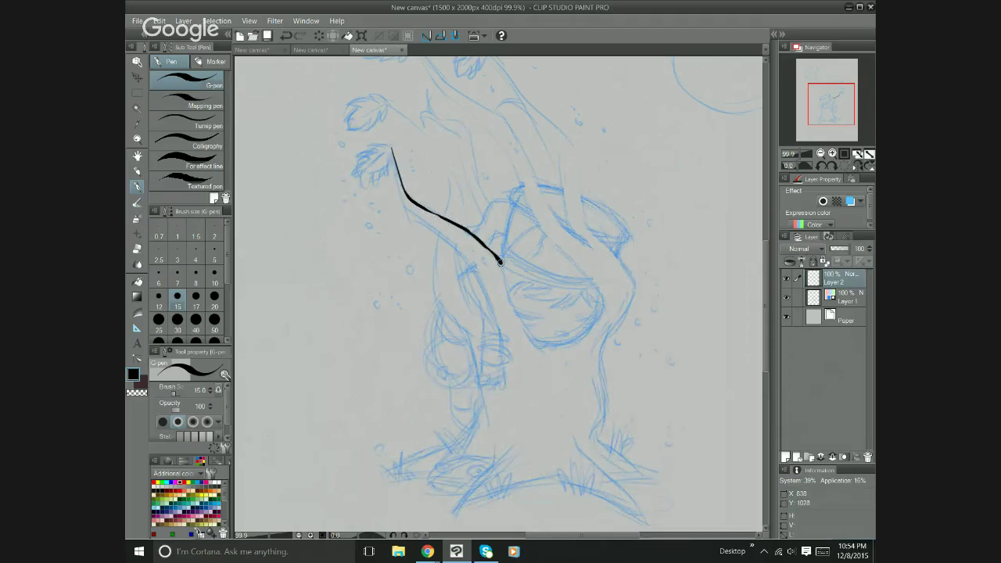
left_click_drag(501, 263, 534, 340)
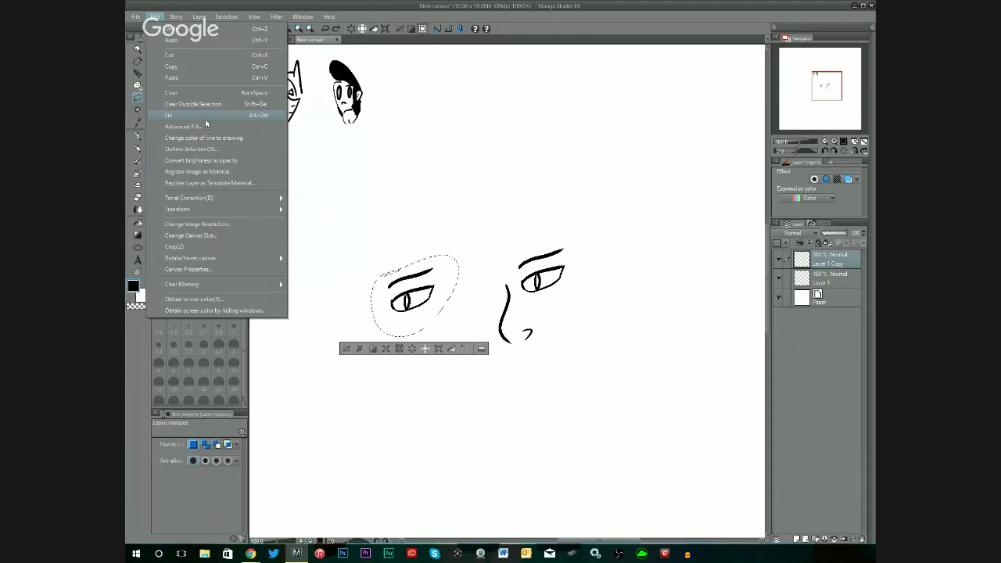
Switch to Manga Studio EX and put the copied eye and eyebrow into scale and rotate mode.
left_click(415, 288)
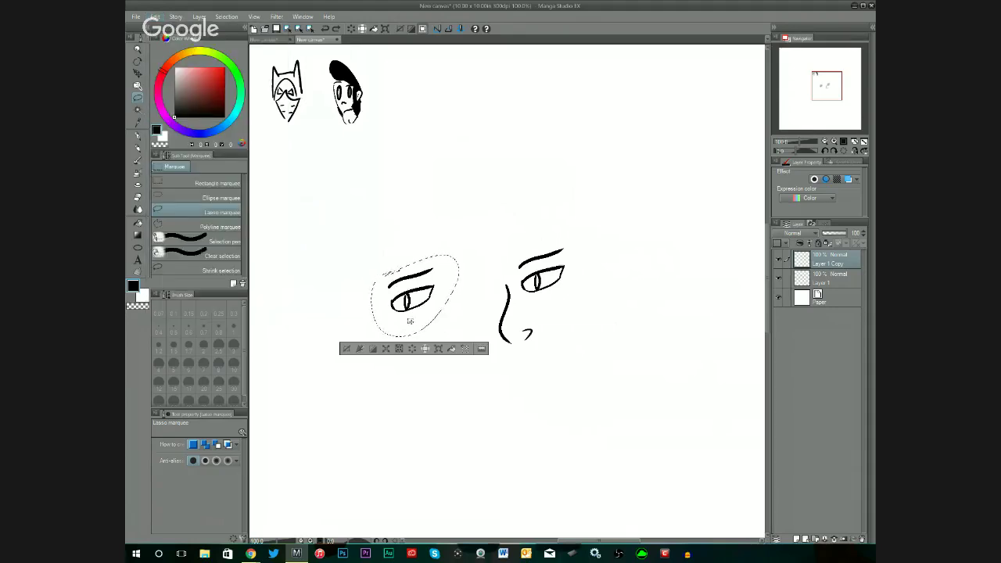
left_click(155, 17)
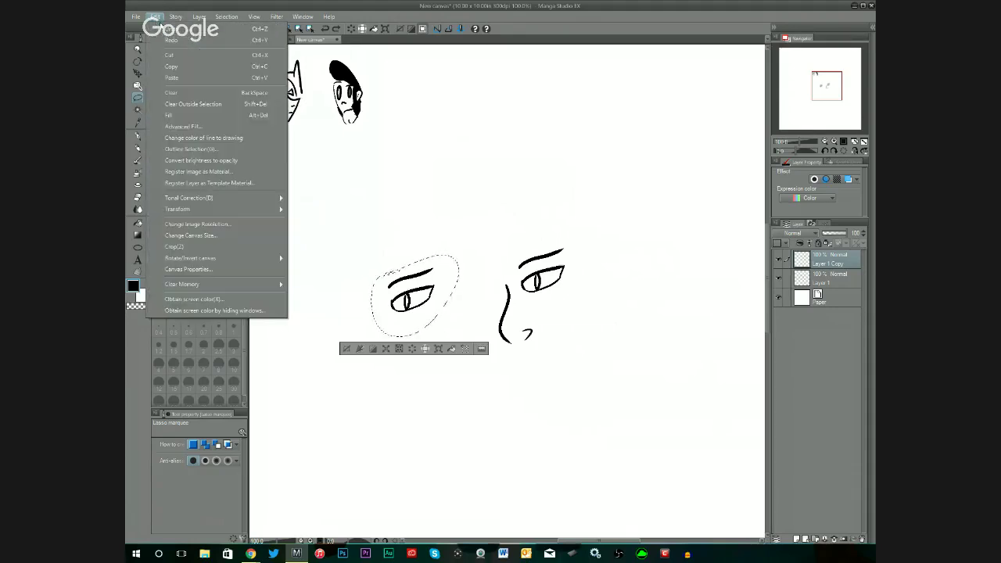
mouse_move(227, 212)
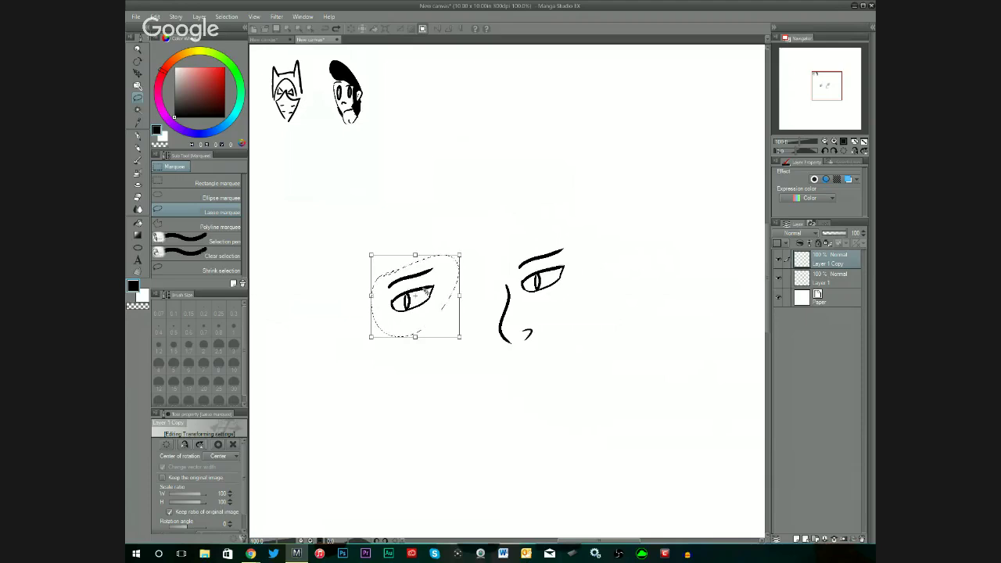
key("Return")
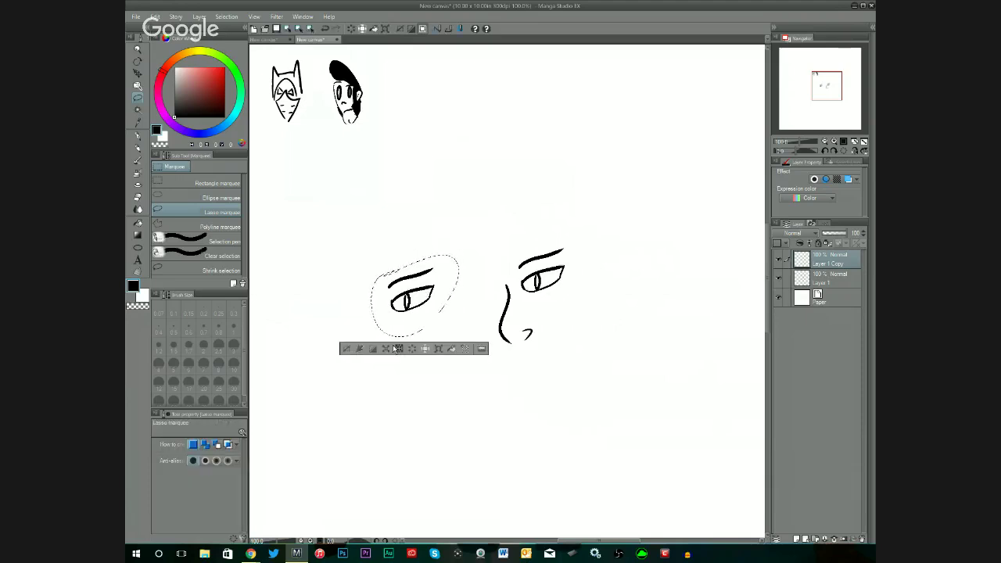
left_click(397, 349)
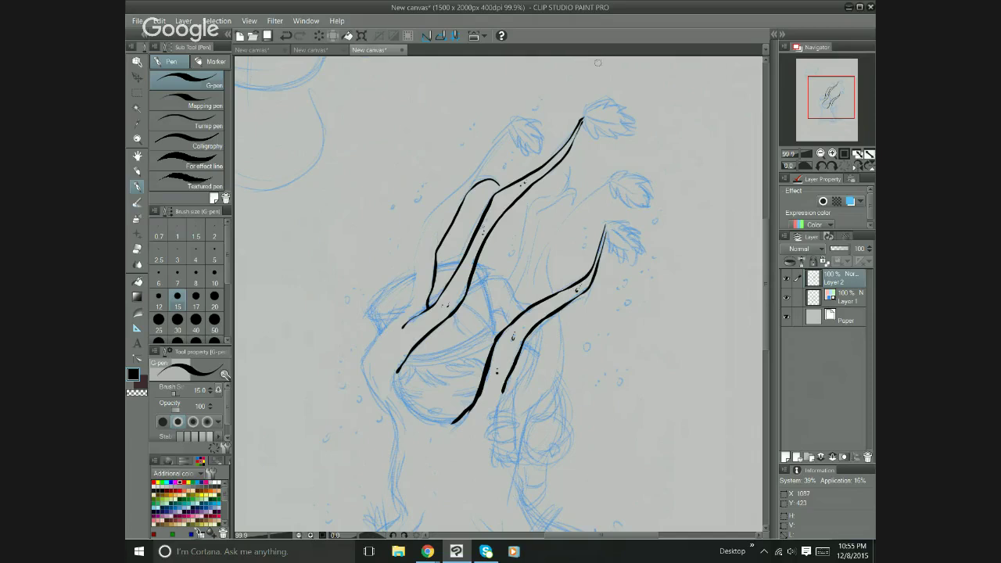
Switch to Clip Studio Paint and ink the outer edge of the leftmost branch from its leaf down along the trunk.
mouse_move(510, 122)
left_mouse_down()
mouse_move(420, 241)
mouse_move(406, 302)
mouse_move(396, 314)
mouse_move(405, 272)
mouse_move(400, 308)
mouse_move(365, 352)
mouse_move(362, 370)
mouse_move(393, 421)
left_mouse_up()
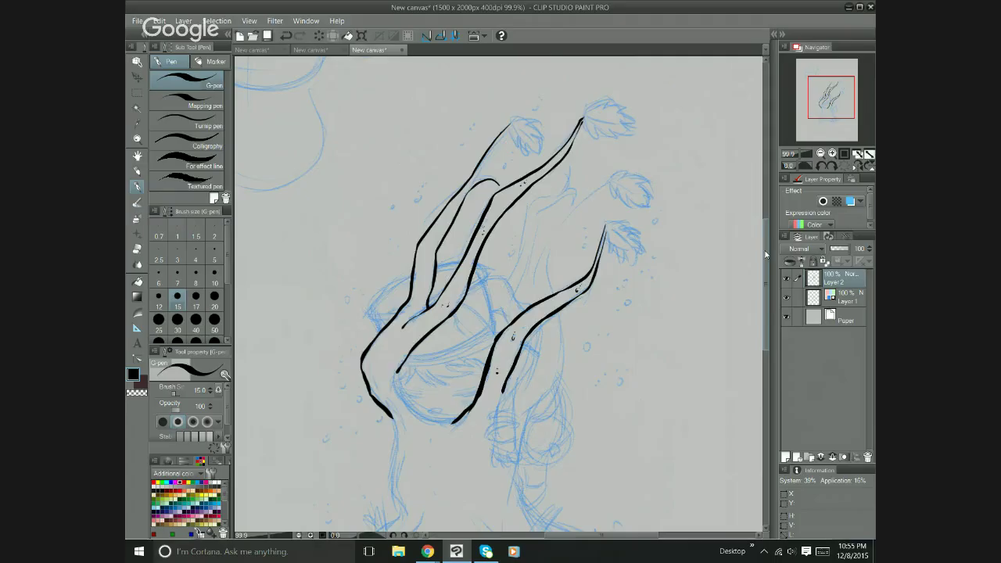
Ink the inner edge of the leftmost branch's tip, double the outline of its curved stub, and add bark specks.
left_click_drag(765, 255, 765, 244)
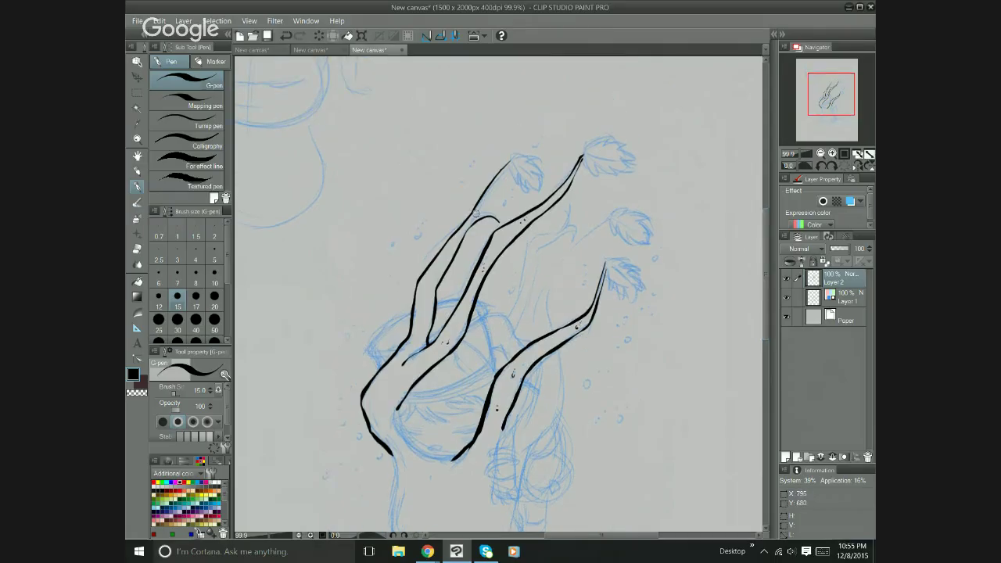
left_click_drag(479, 209, 510, 161)
left_click_drag(475, 215, 489, 210)
left_click(394, 383)
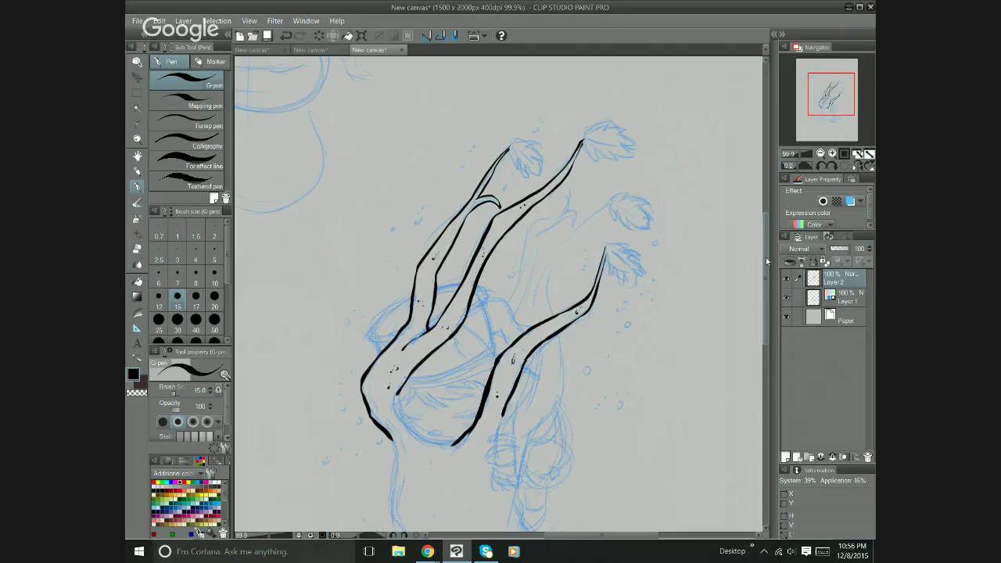
scroll(766, 262, "down", 2)
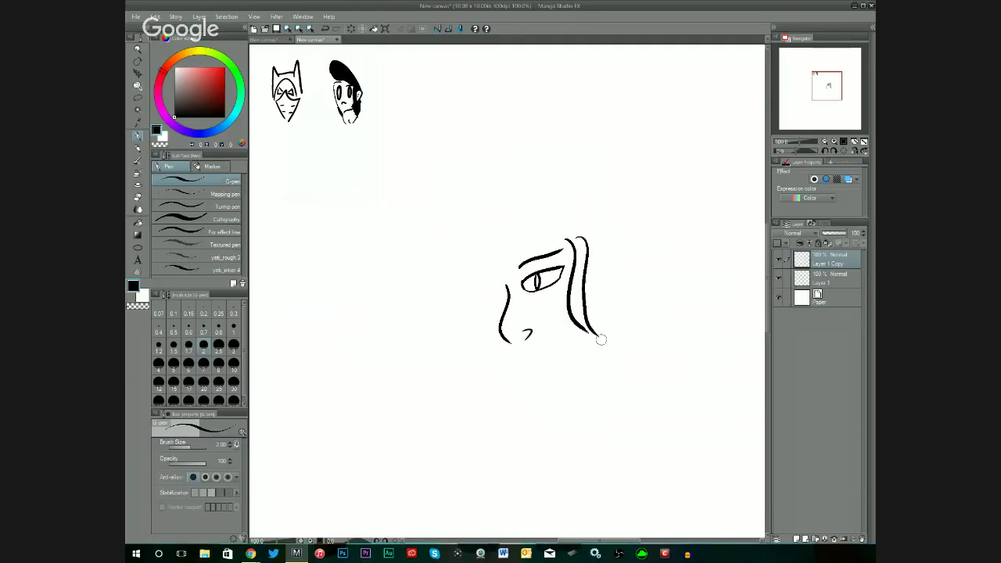
Switch to Manga Studio EX and undo the two long curved strokes beside the eye.
key("ctrl+z")
key("ctrl+z")
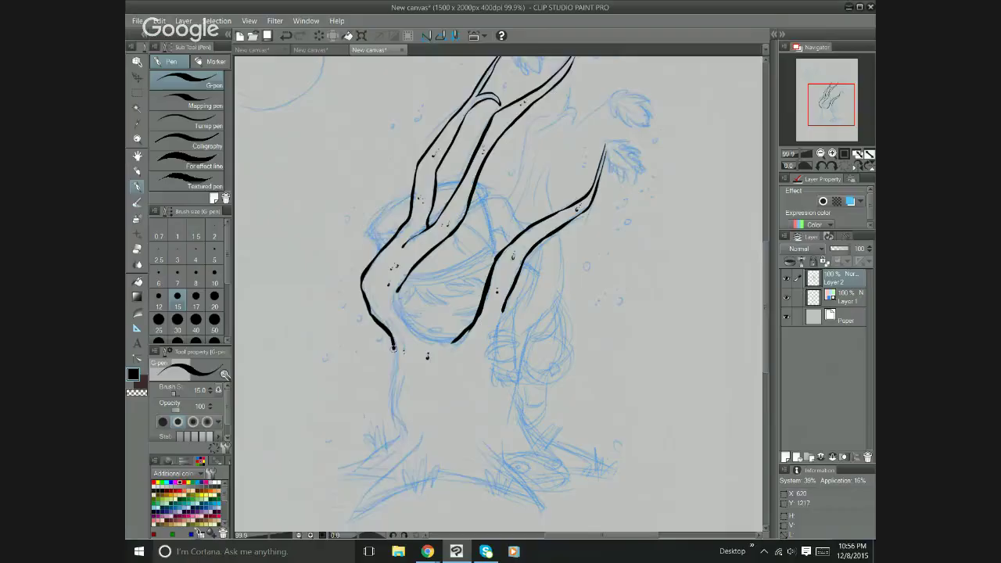
Switch to Clip Studio Paint and ink the trunk's left edge down to the tip of the leftmost root.
mouse_move(394, 346)
left_mouse_down()
mouse_move(393, 438)
mouse_move(324, 481)
left_mouse_up()
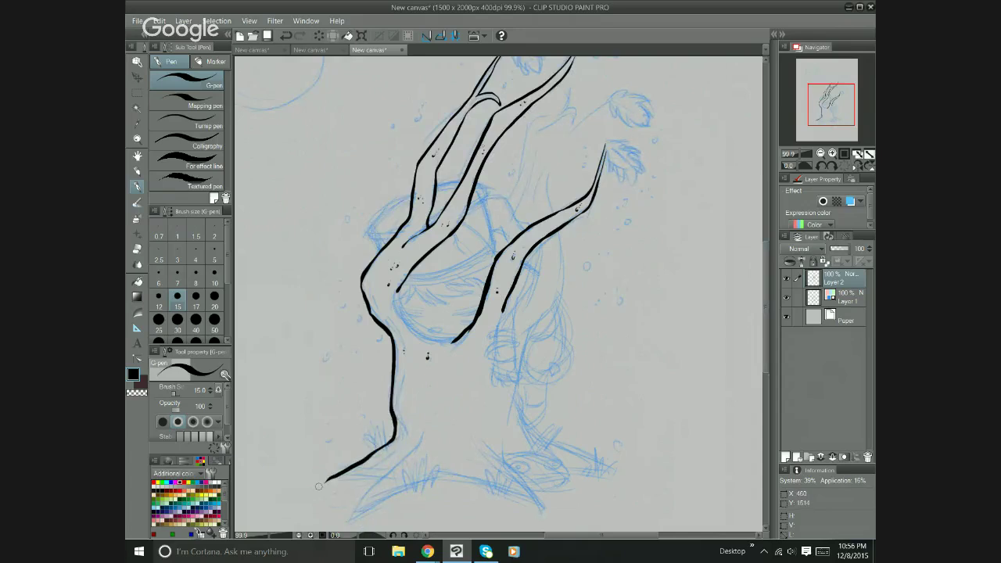
scroll(319, 487, "down", 2)
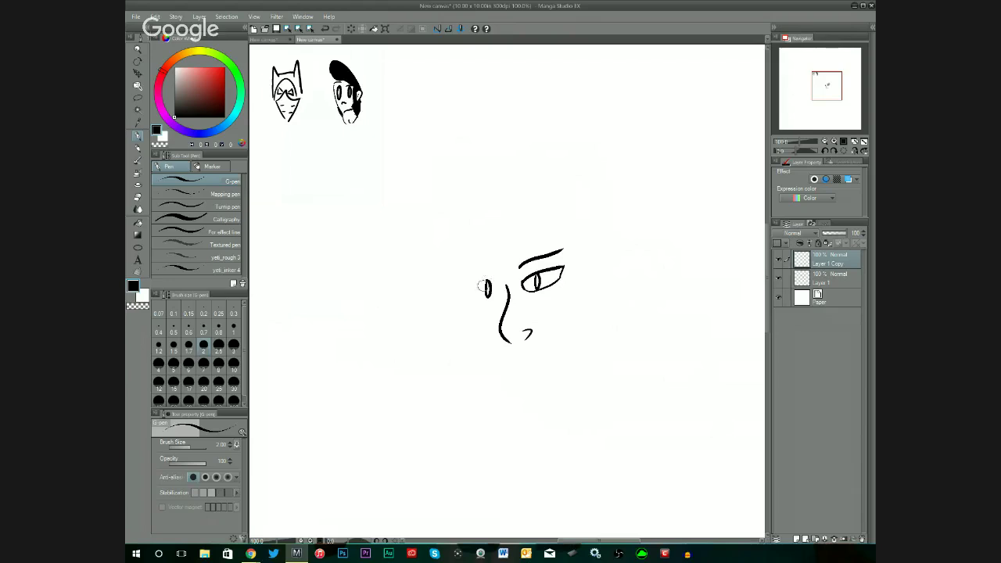
Switch to Manga Studio EX, merge Layer 1 Copy into Layer 1, and try a short stroke below the nose.
key("ctrl+e")
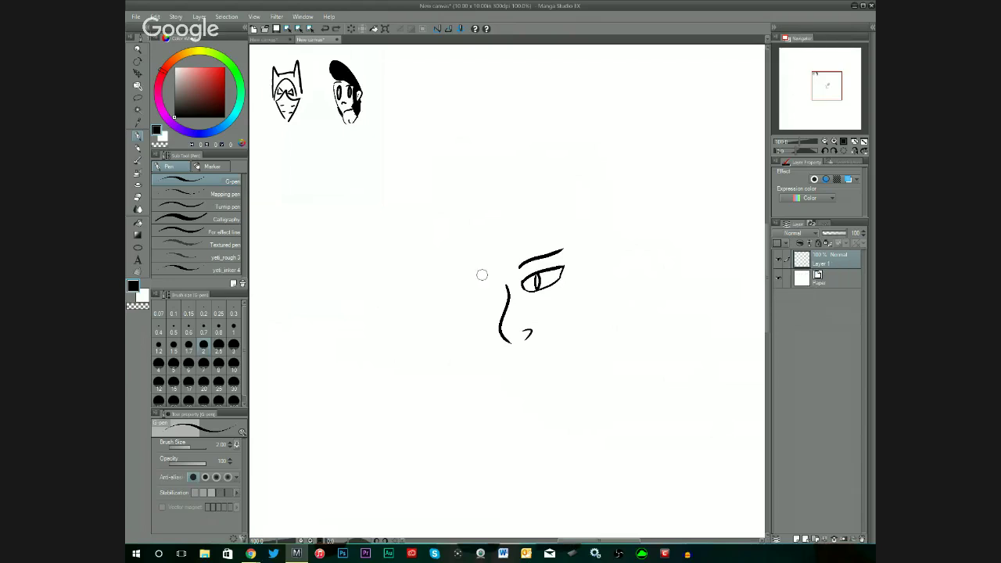
left_click_drag(534, 355, 553, 336)
key("ctrl+z")
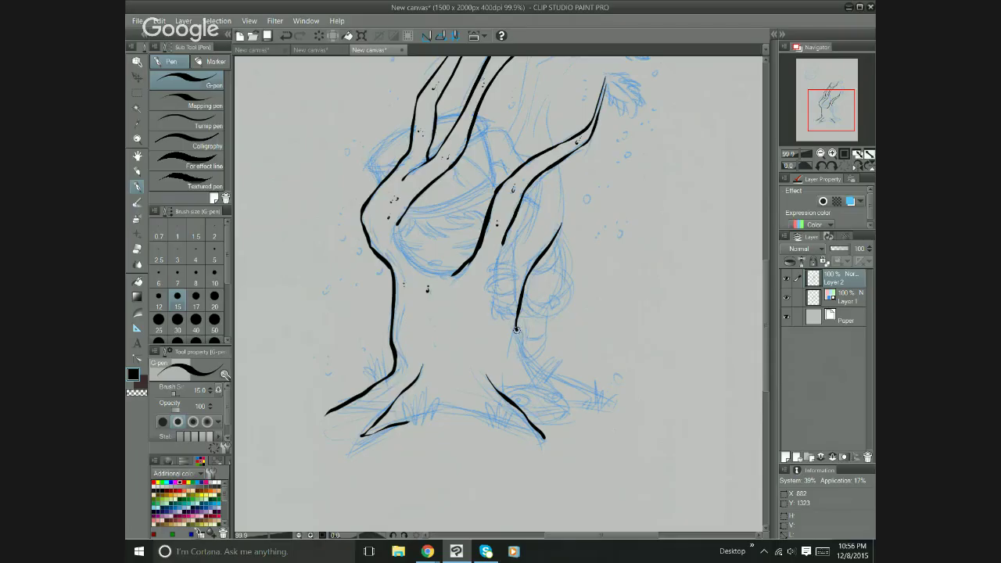
Switch to Clip Studio Paint and ink the trunk's lower right edge down to the tip of the rightmost root.
mouse_move(516, 330)
left_mouse_down()
mouse_move(535, 371)
mouse_move(599, 405)
left_mouse_up()
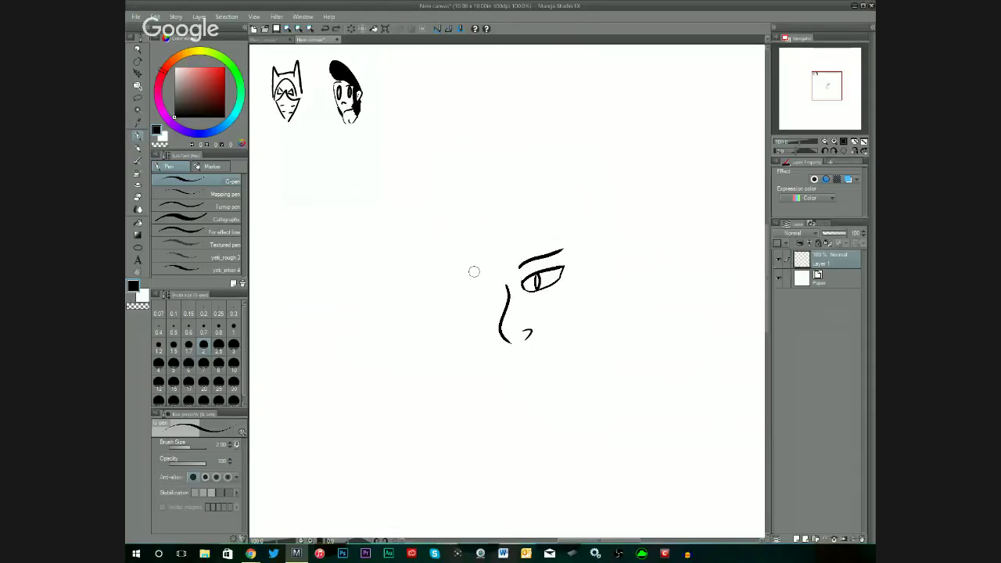
Switch to Manga Studio EX and try a large curved head outline over the eye and eyebrow.
mouse_move(472, 272)
left_mouse_down()
mouse_move(470, 250)
mouse_move(600, 255)
left_mouse_up()
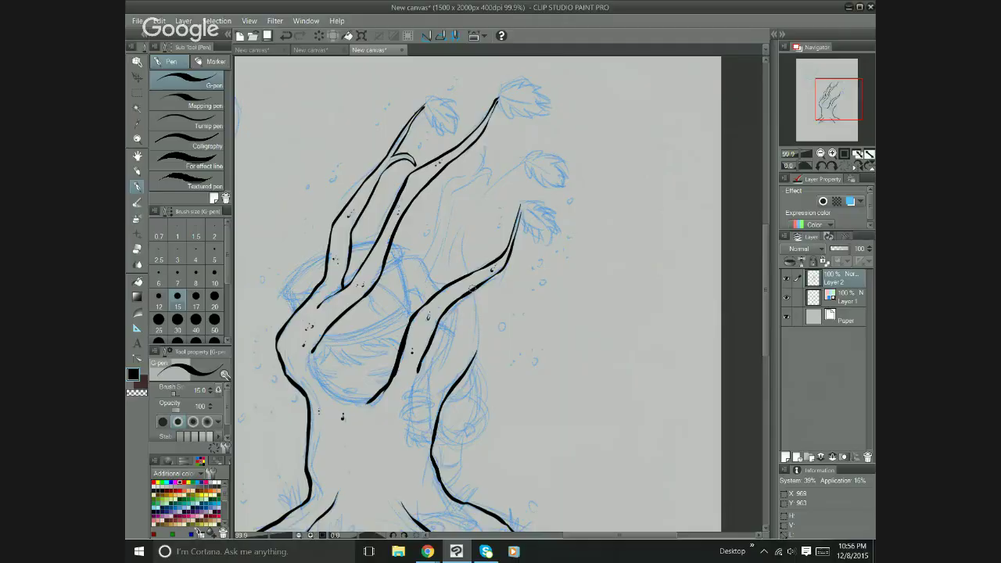
Switch to Clip Studio Paint and ink the trunk's right edge between the lowest branch and the line already inked below it.
left_click_drag(472, 286, 476, 331)
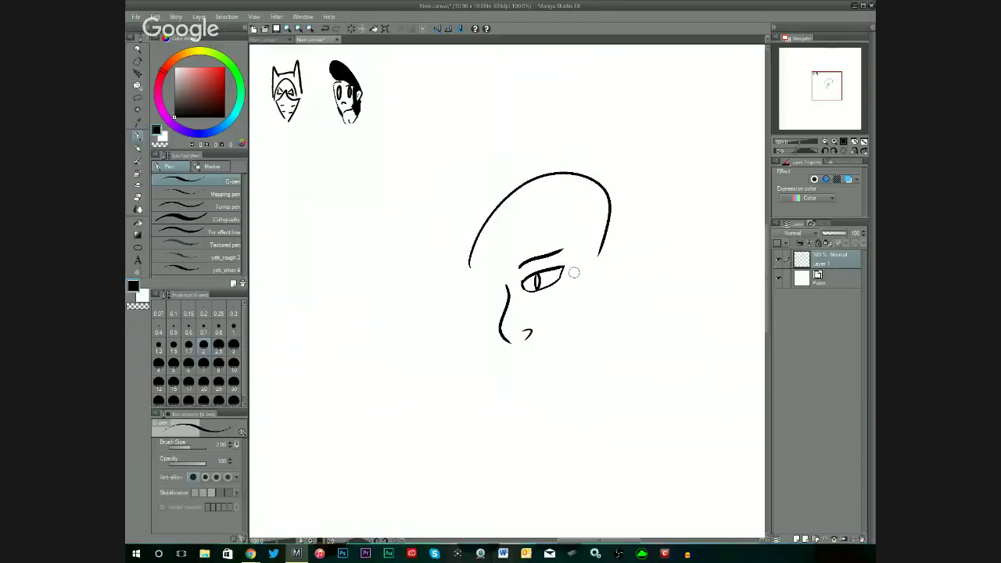
Switch to Manga Studio EX, undo the head outline, and try a line down the side of the face.
key("ctrl+z")
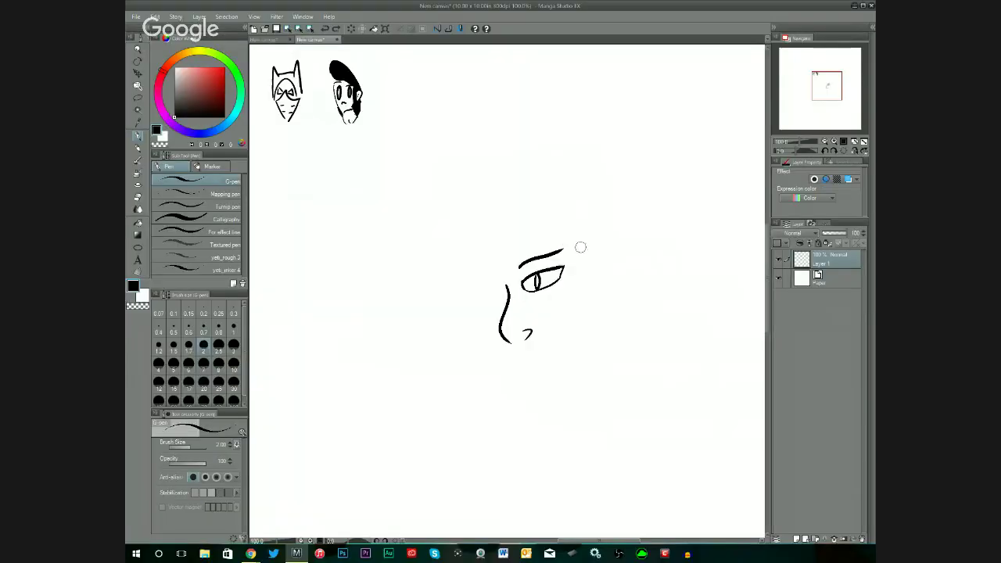
left_click_drag(577, 245, 581, 364)
key("ctrl+z")
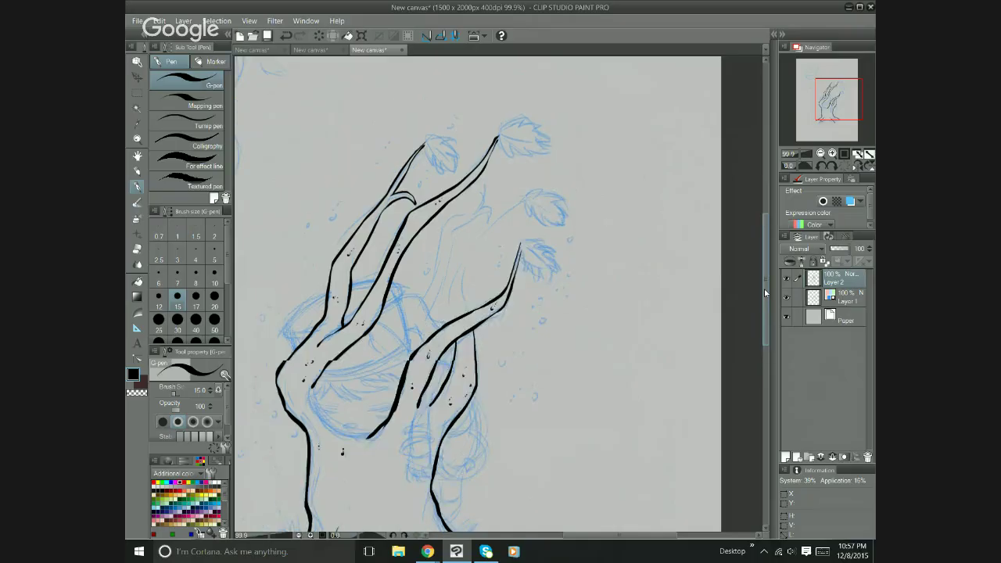
Switch to Clip Studio Paint and ink the branch rising from behind the lowest branch toward the third leaf.
scroll(766, 293, "up", 1)
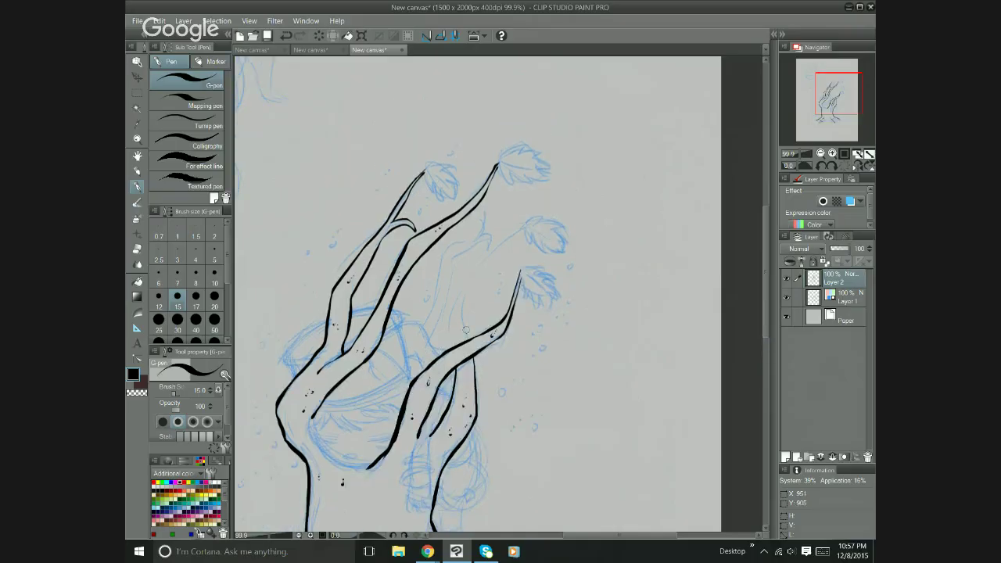
mouse_move(469, 344)
left_mouse_down()
mouse_move(461, 307)
mouse_move(477, 270)
left_mouse_up()
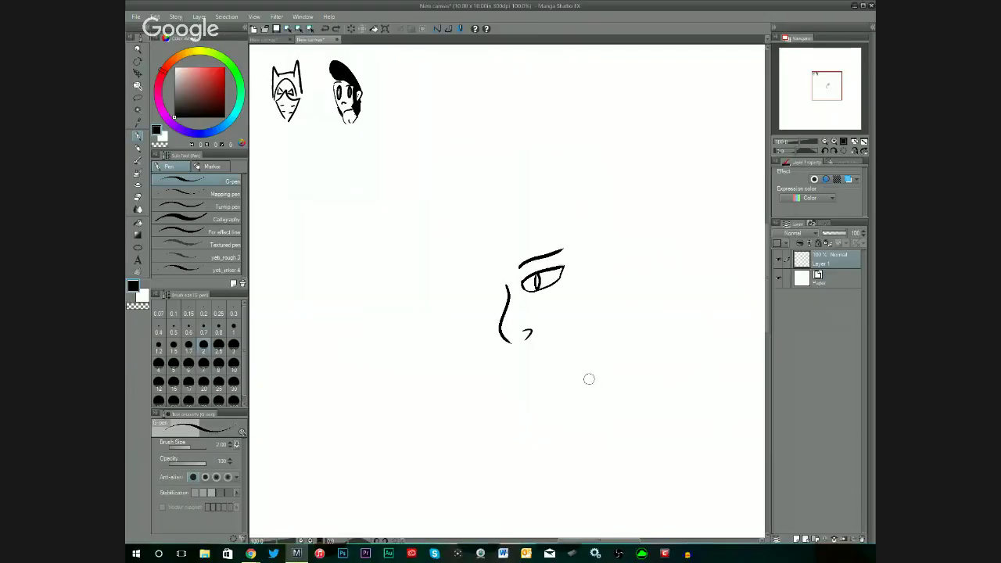
left_click_drag(587, 380, 565, 403)
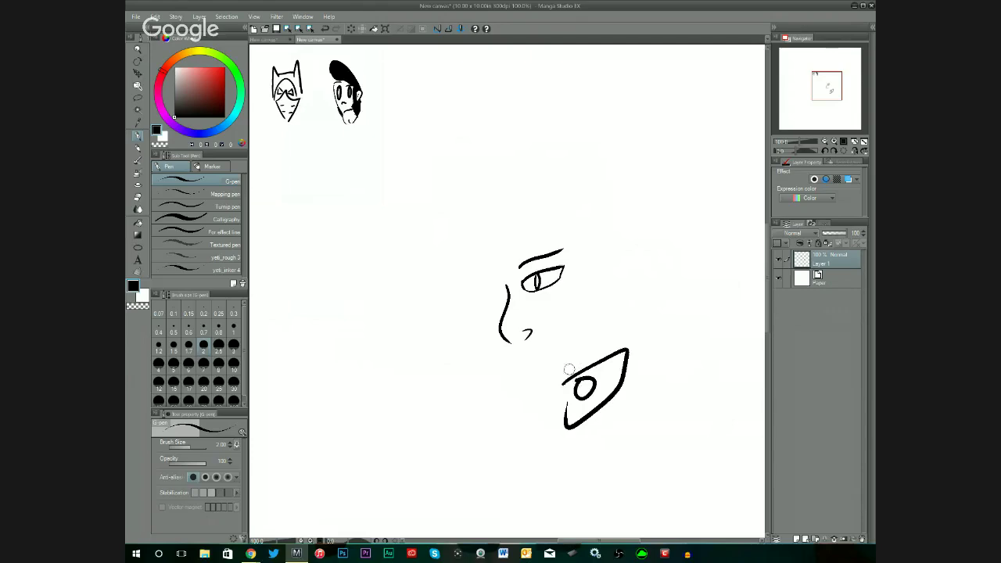
left_click_drag(563, 365, 635, 329)
key("ctrl+z")
key("ctrl+z")
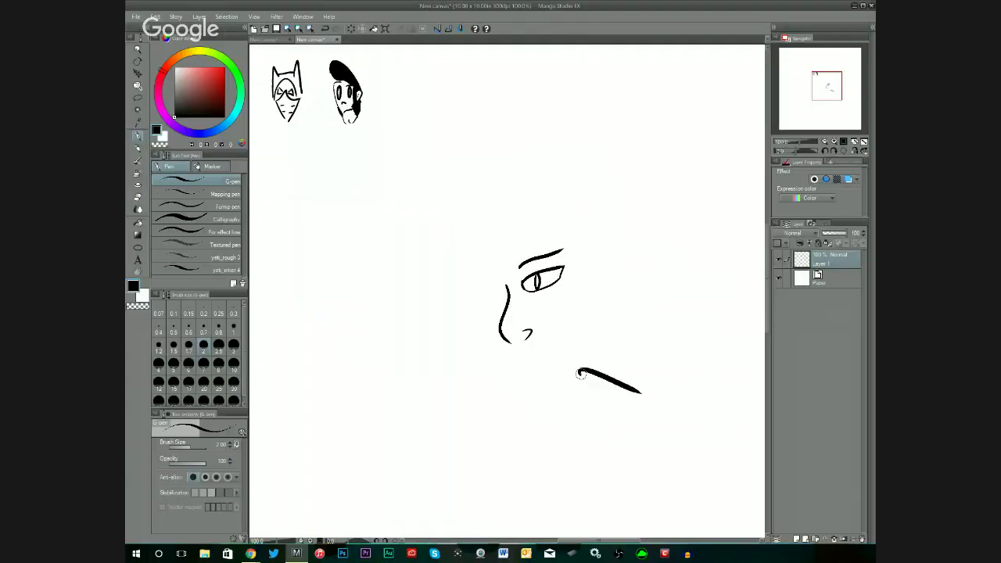
mouse_move(581, 374)
left_mouse_down()
mouse_move(642, 402)
mouse_move(647, 391)
left_mouse_up()
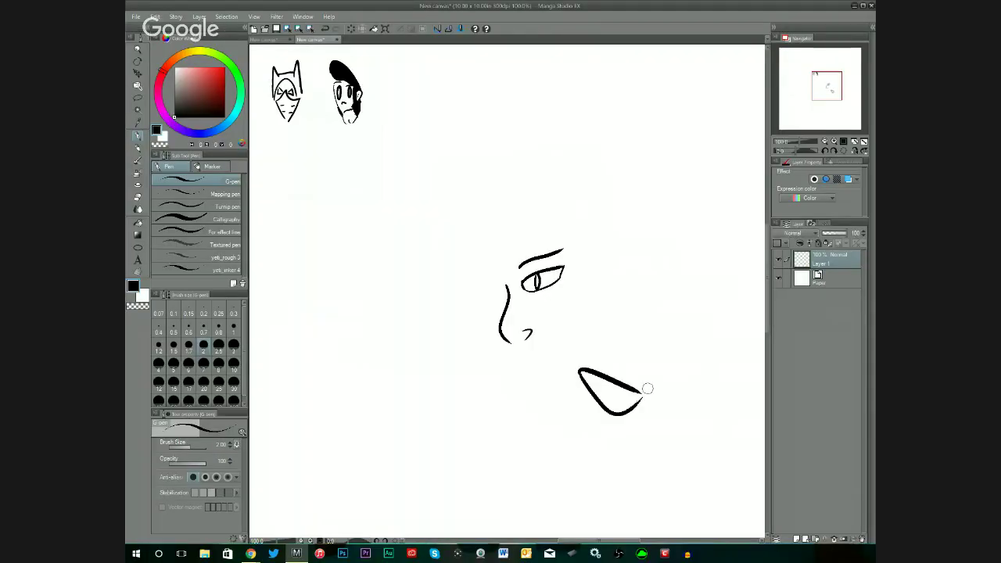
key("ctrl+z")
key("ctrl+z")
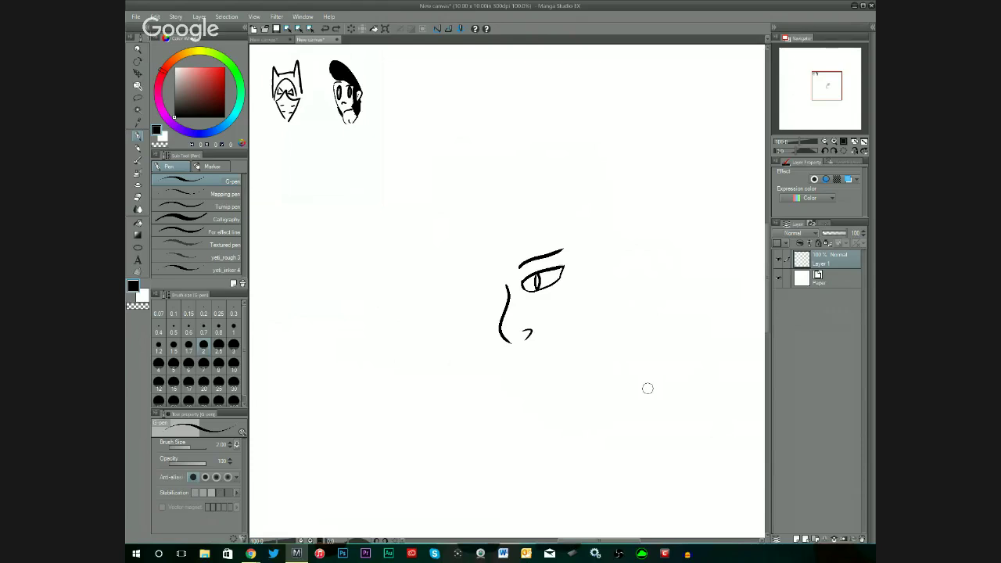
Flip the canvas view of the face drawing horizontally.
left_click(156, 17)
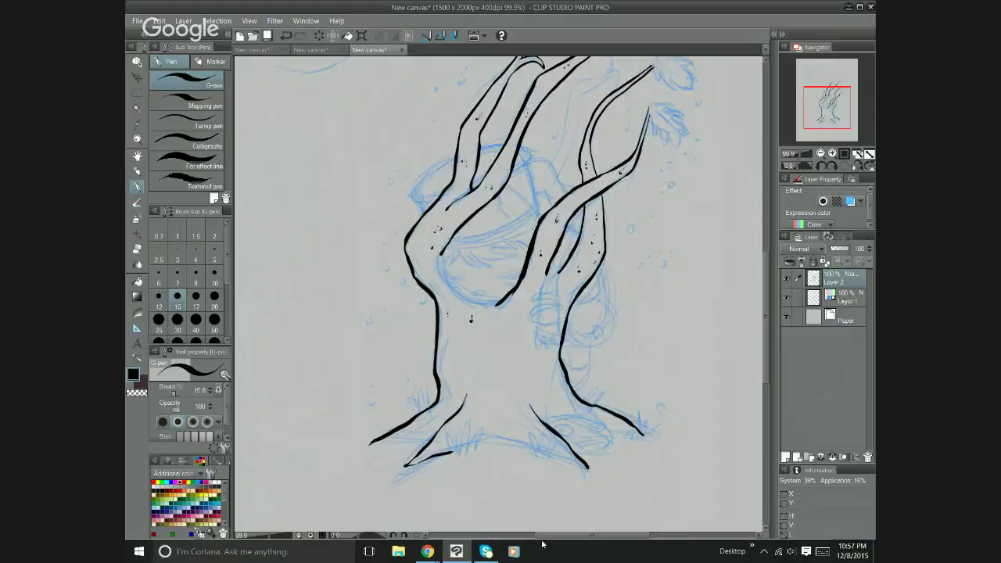
key("h")
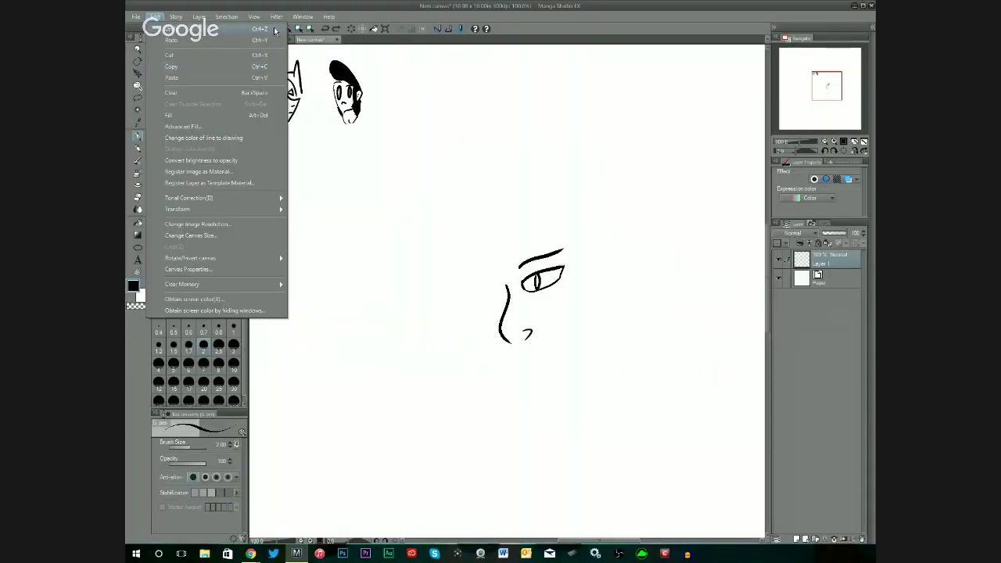
mouse_move(254, 16)
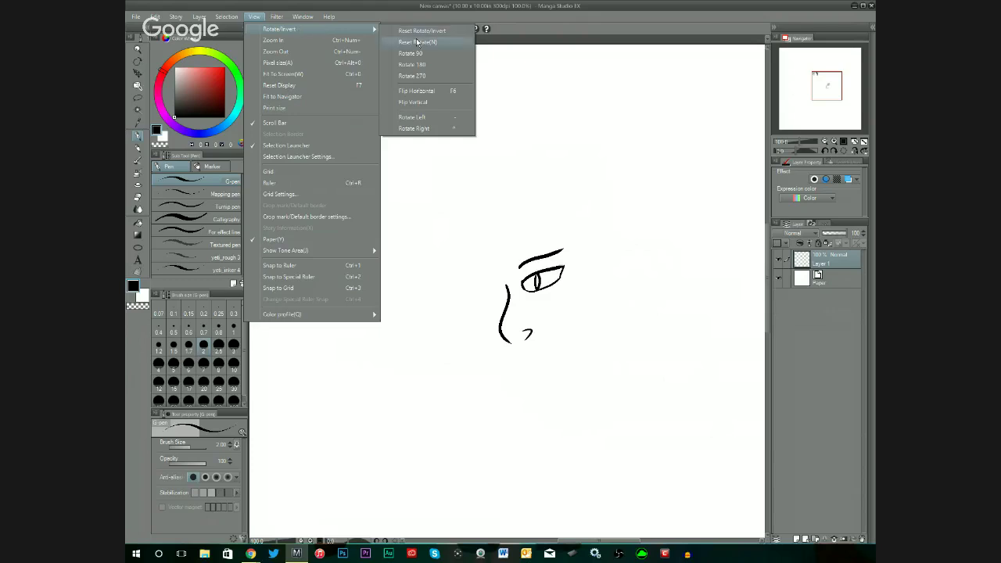
left_click(465, 92)
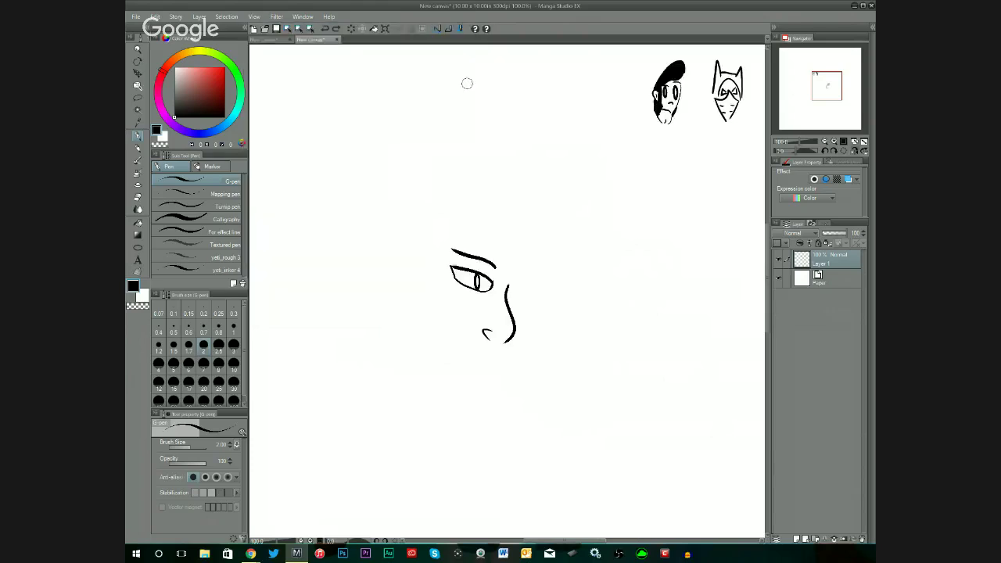
left_click(616, 319)
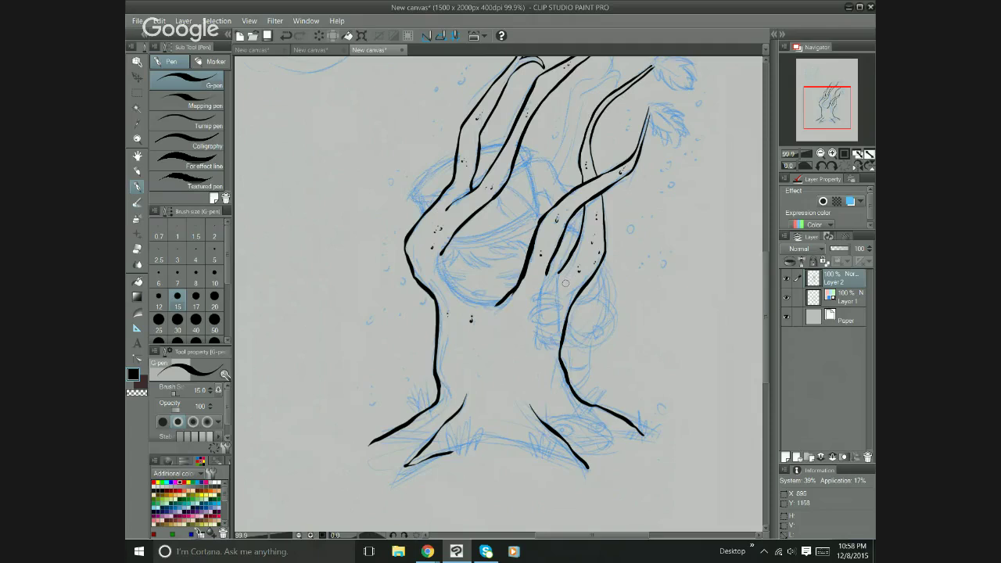
Try drawing the second eye on the empty side of the nose in Manga Studio EX.
scroll(450, 329, "up", 4)
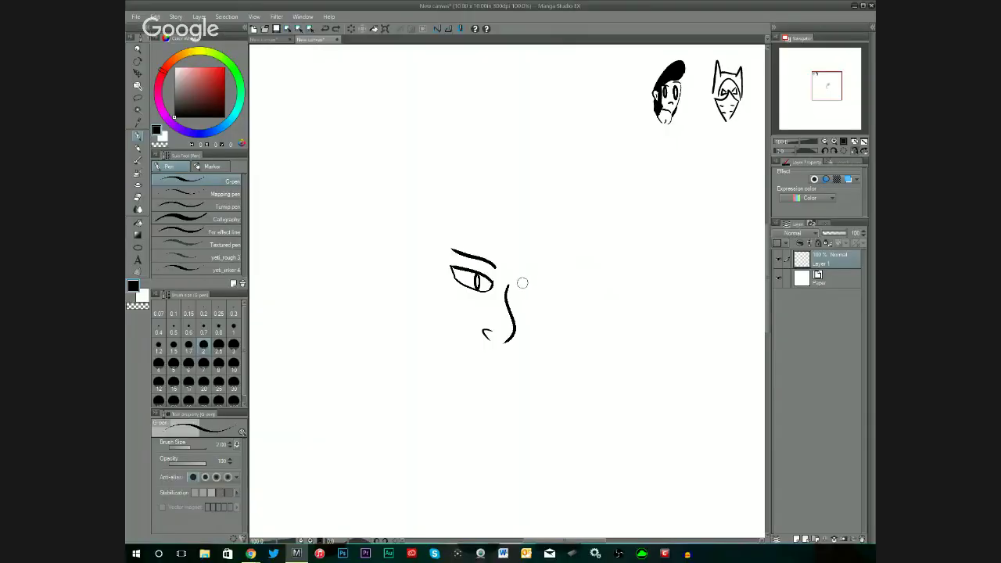
left_click_drag(525, 281, 555, 269)
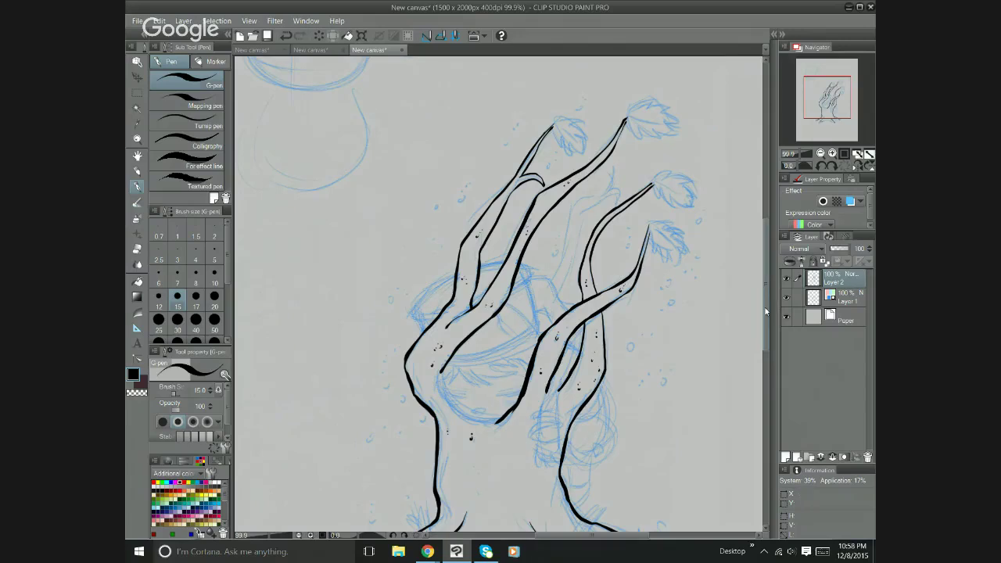
Switch to Clip Studio Paint and ink the thin middle branch from its pointed tip down to the lowest branch.
scroll(767, 321, "down", 1)
scroll(767, 321, "right", 3)
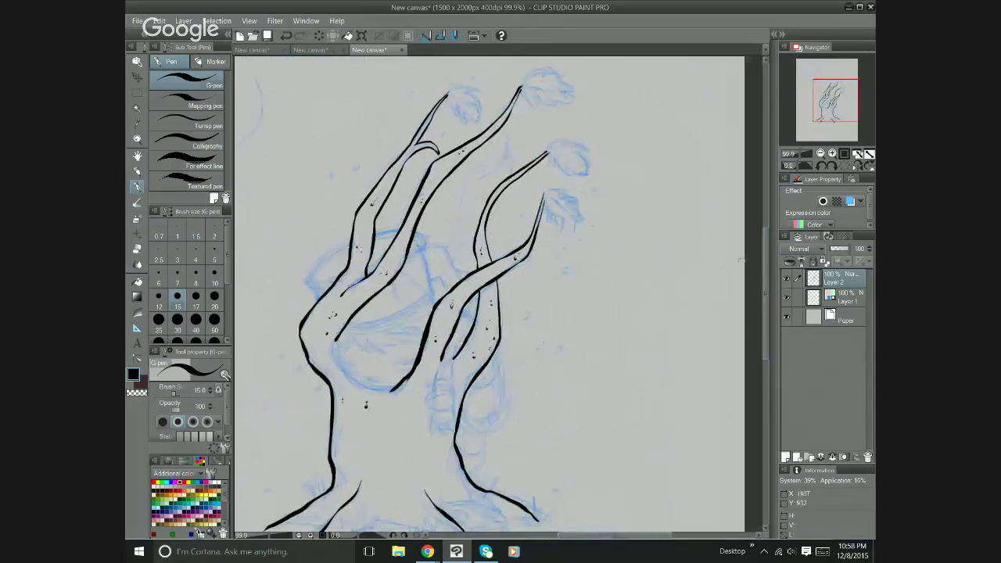
left_click_drag(768, 321, 766, 260)
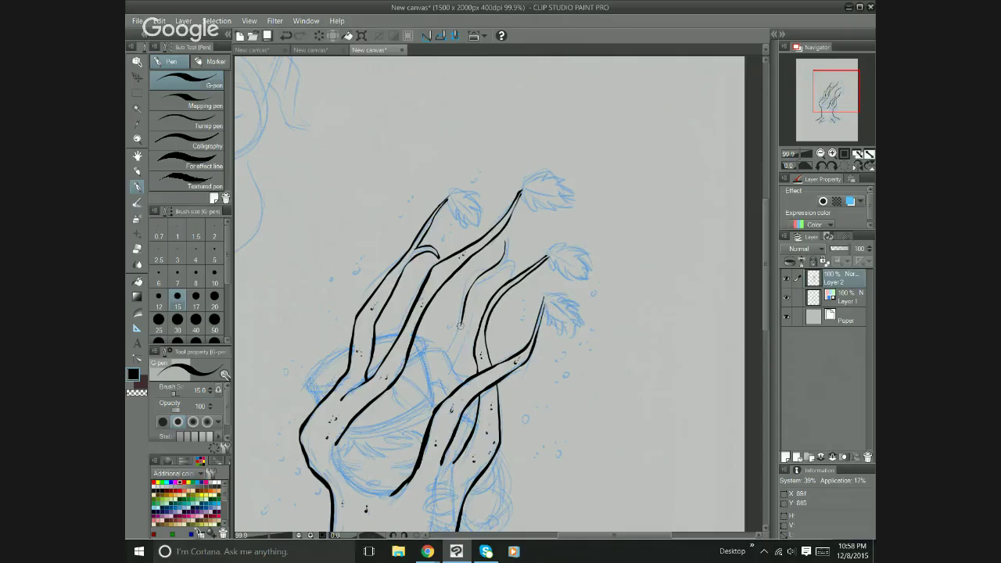
left_click_drag(460, 325, 431, 395)
left_click_drag(505, 241, 514, 263)
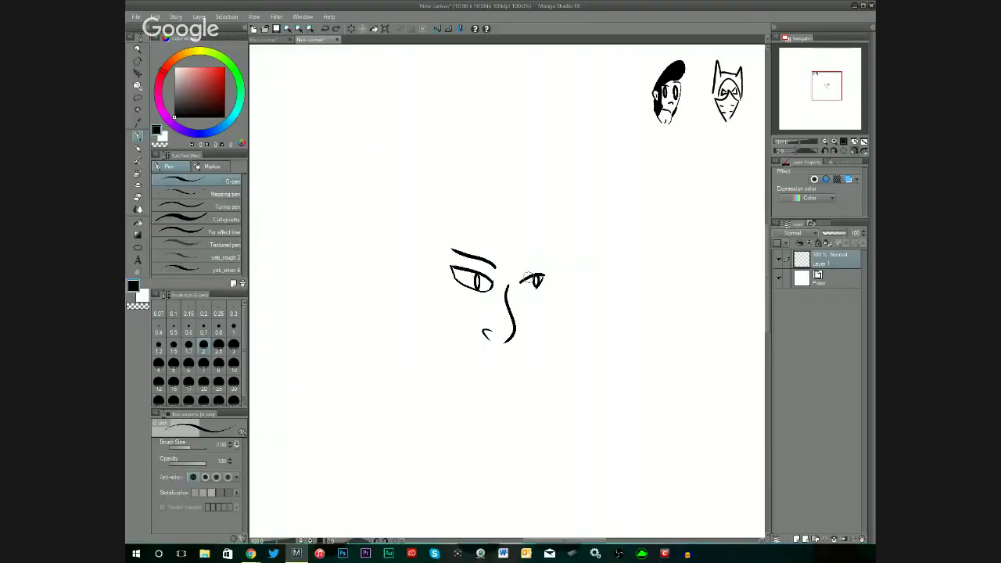
Switch to Manga Studio EX, undo the second eye's strokes, and try redrawing its iris.
key("ctrl+z")
key("ctrl+z")
key("ctrl+z")
left_click_drag(532, 279, 532, 291)
key("ctrl+z")
key("ctrl+z")
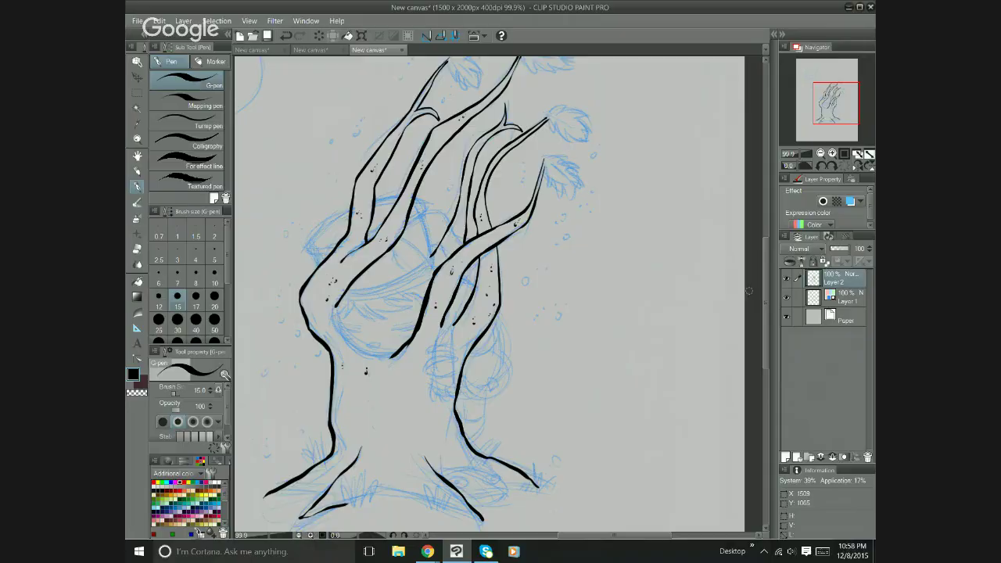
scroll(749, 291, "down", 2)
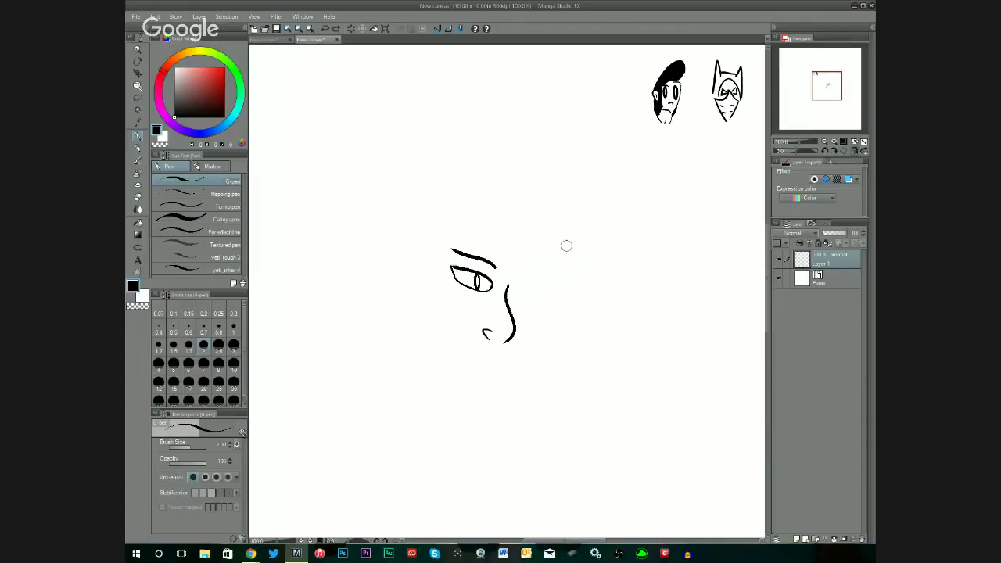
left_click_drag(566, 245, 576, 267)
left_click_drag(607, 230, 597, 255)
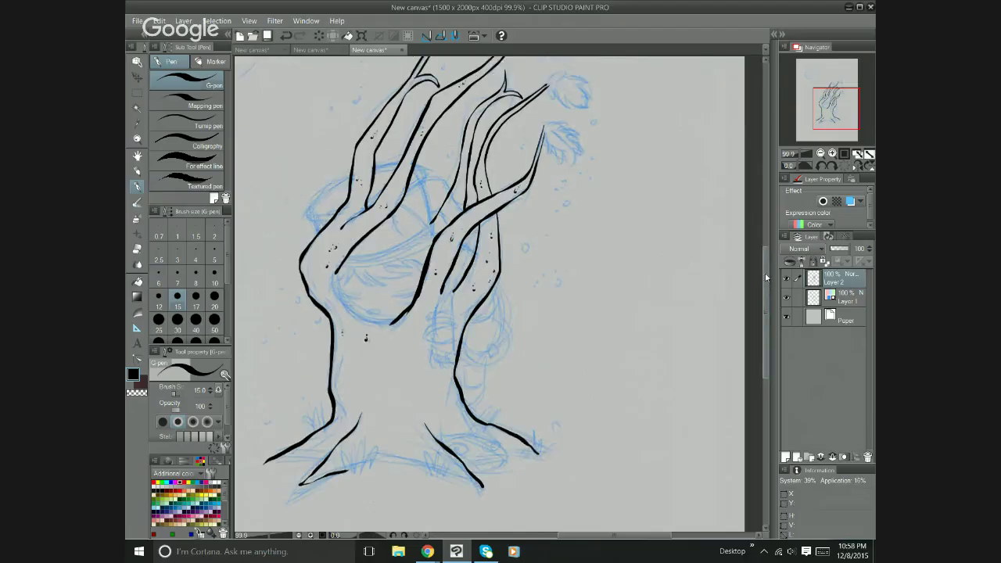
left_click_drag(765, 272, 761, 261)
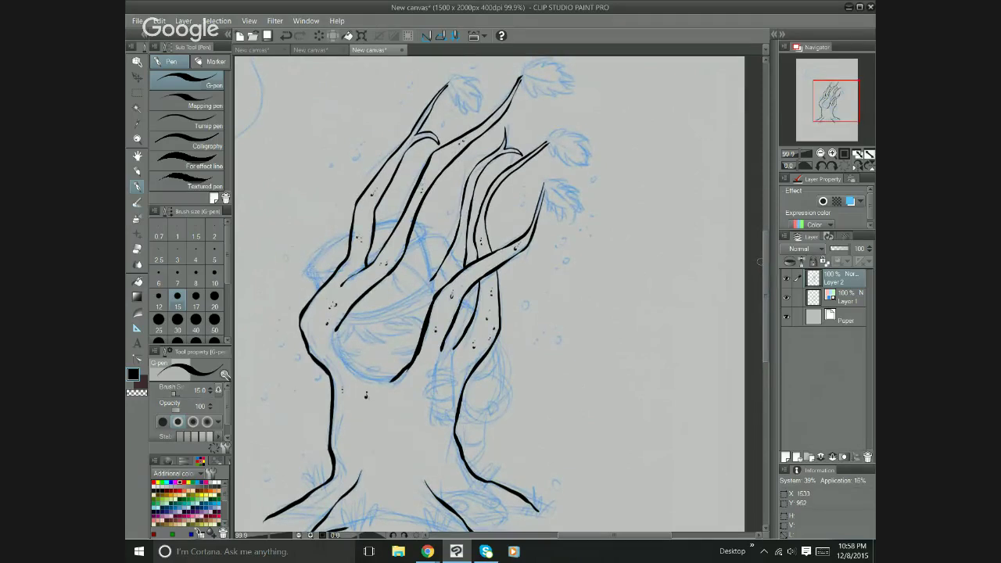
key("ctrl+z")
key("ctrl+z")
key("ctrl+z")
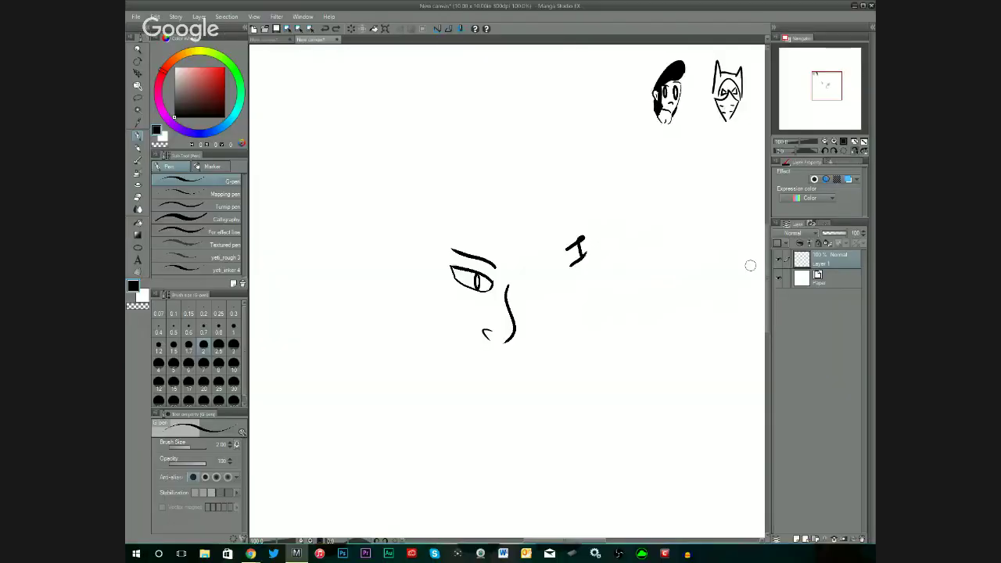
key("ctrl+z")
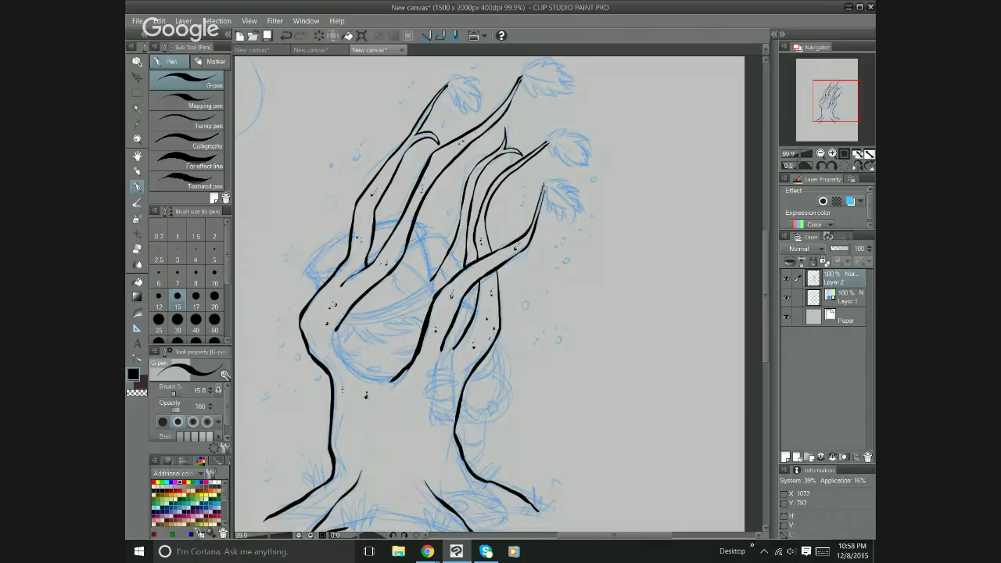
Switch to Clip Studio Paint and ink the lobed leaf at the tip of the lowest branch.
left_click_drag(545, 194, 560, 221)
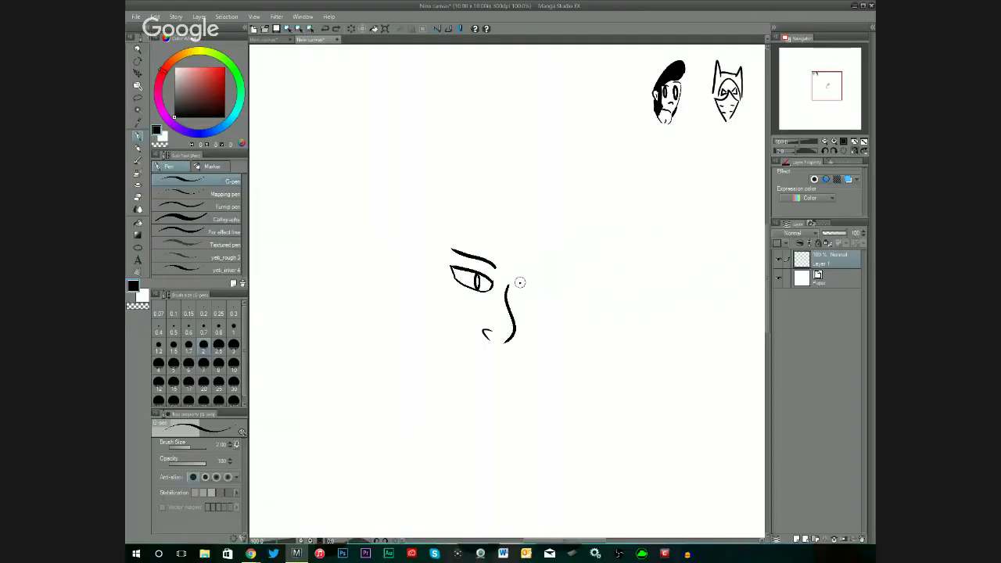
Switch to Manga Studio EX and try drawing the second eye's upper line beside the nose, undoing each attempt.
left_click_drag(520, 284, 550, 272)
key("ctrl+z")
mouse_move(523, 283)
left_mouse_down()
mouse_move(563, 260)
mouse_move(553, 277)
left_mouse_up()
key("ctrl+z")
key("ctrl+z")
key("ctrl+z")
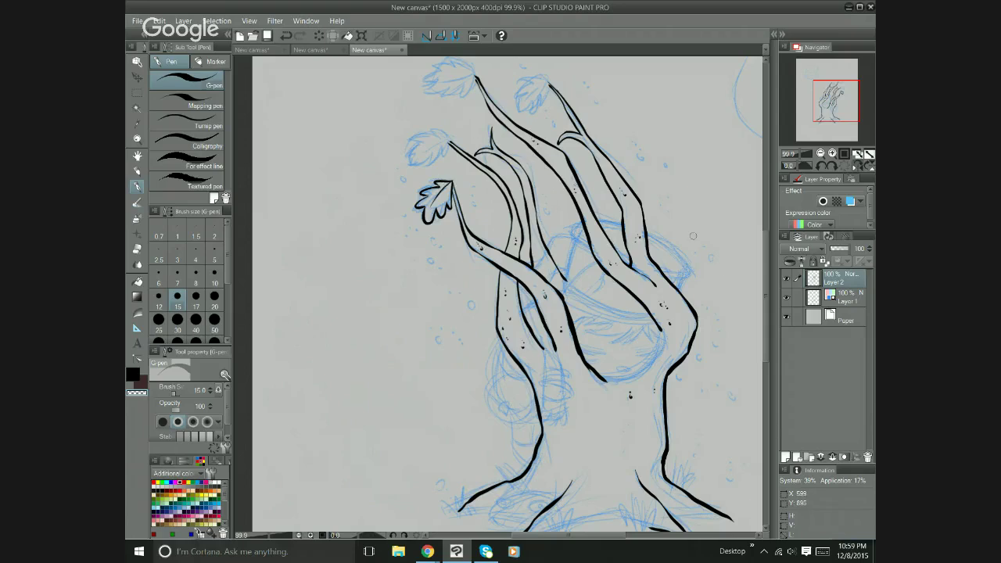
left_click_drag(764, 299, 766, 295)
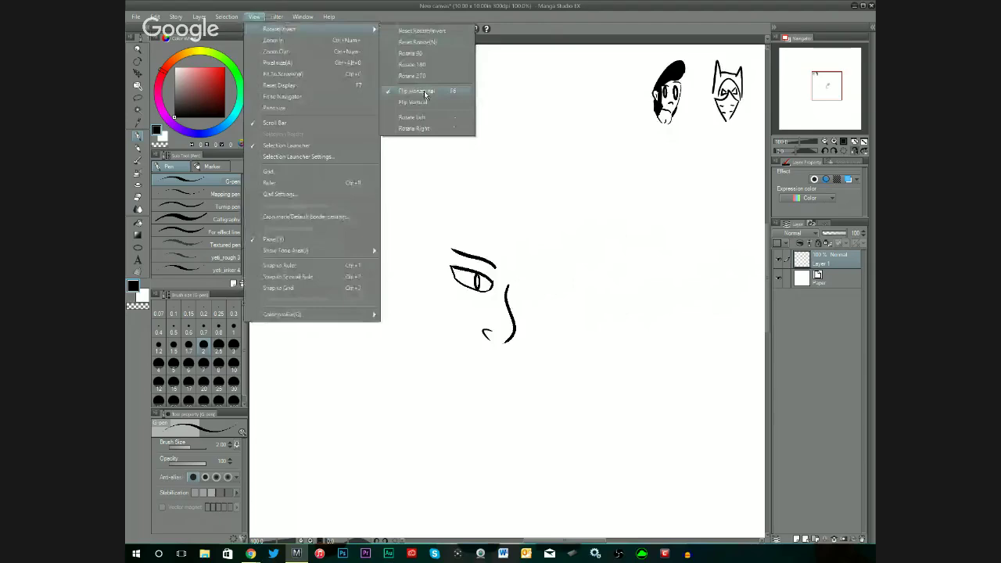
In Manga Studio EX, turn off the horizontal view flip and move the lassoed eye and nose drawing to the canvas's upper corner.
left_click(423, 92)
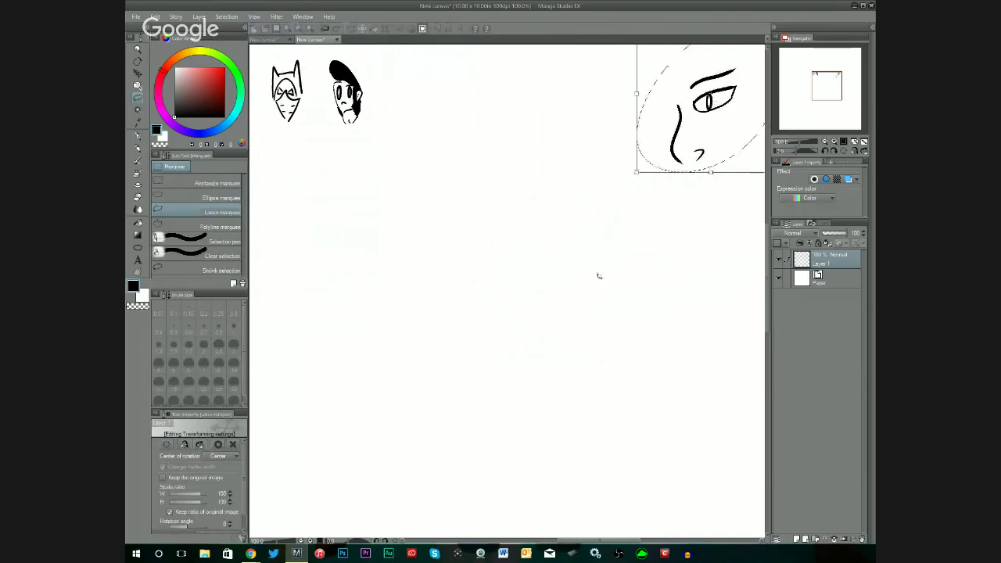
left_click_drag(721, 137, 715, 151)
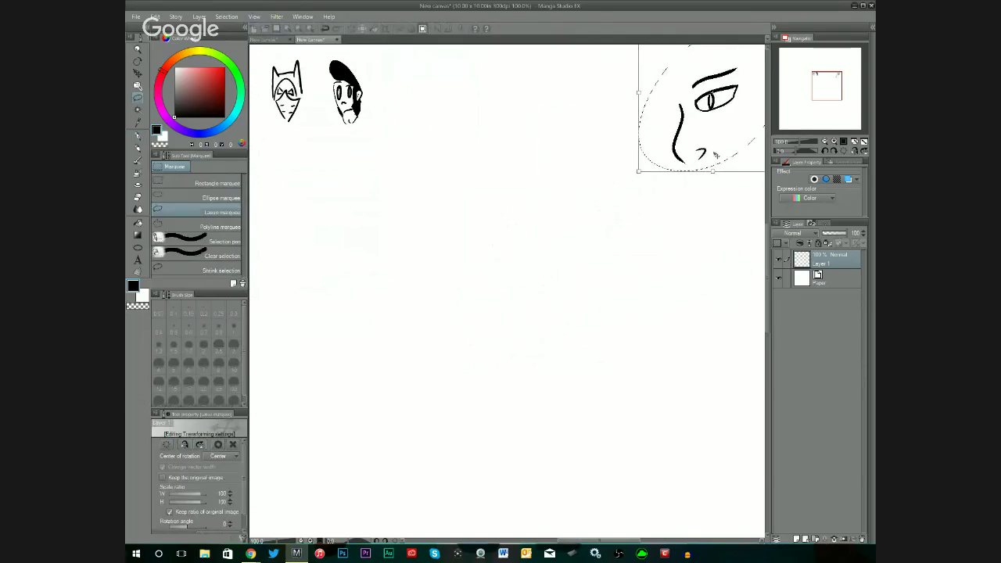
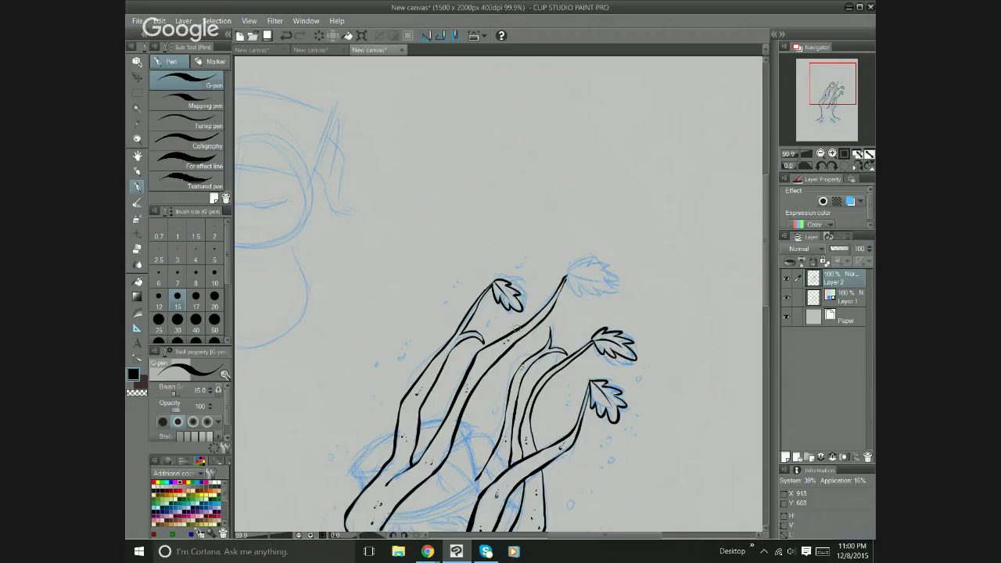
Switch to Clip Studio Paint and ink the lobed leaf outline at the tip of the tallest branch.
scroll(767, 301, "down", 1)
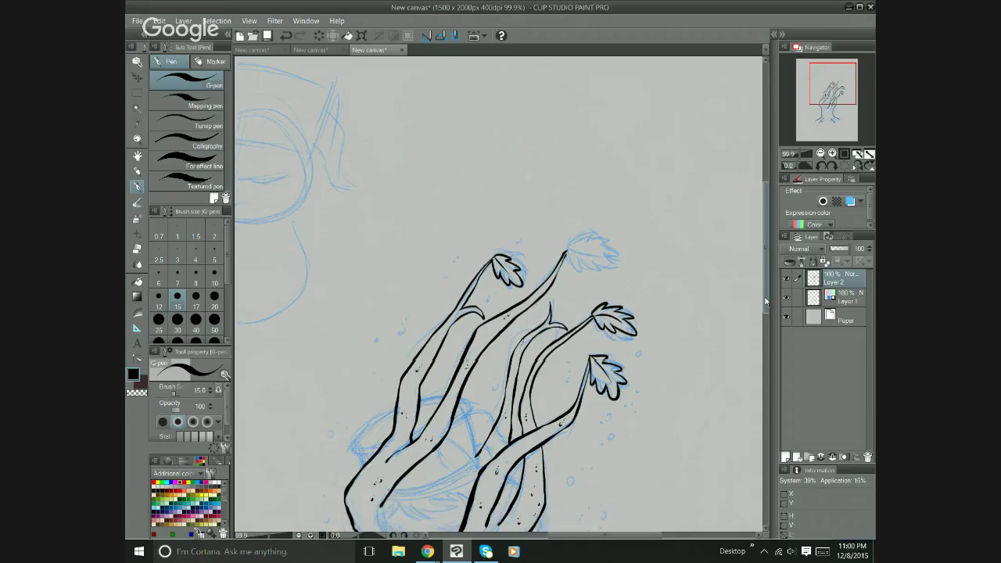
scroll(767, 300, "down", 1)
left_click_drag(509, 535, 540, 535)
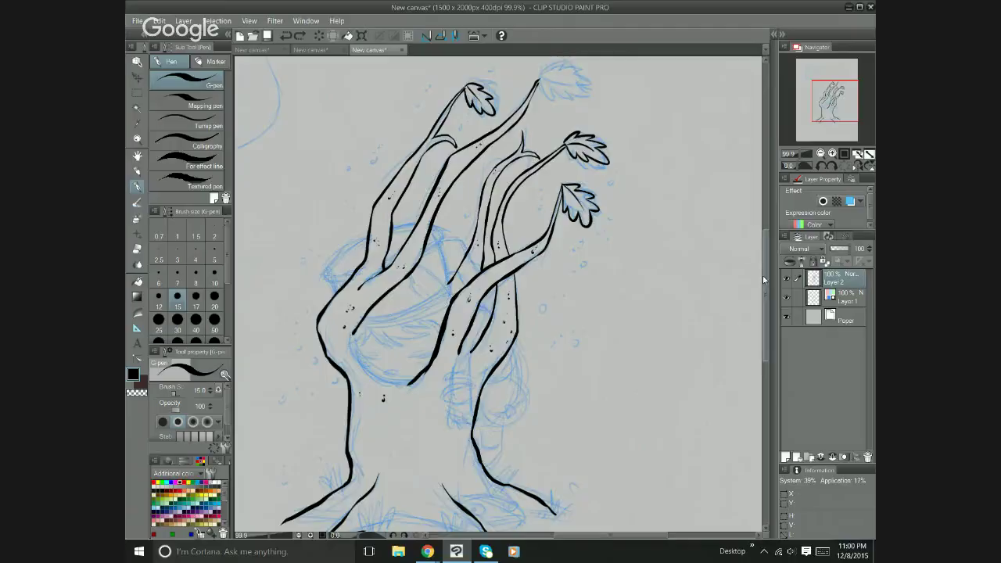
left_click_drag(765, 279, 767, 255)
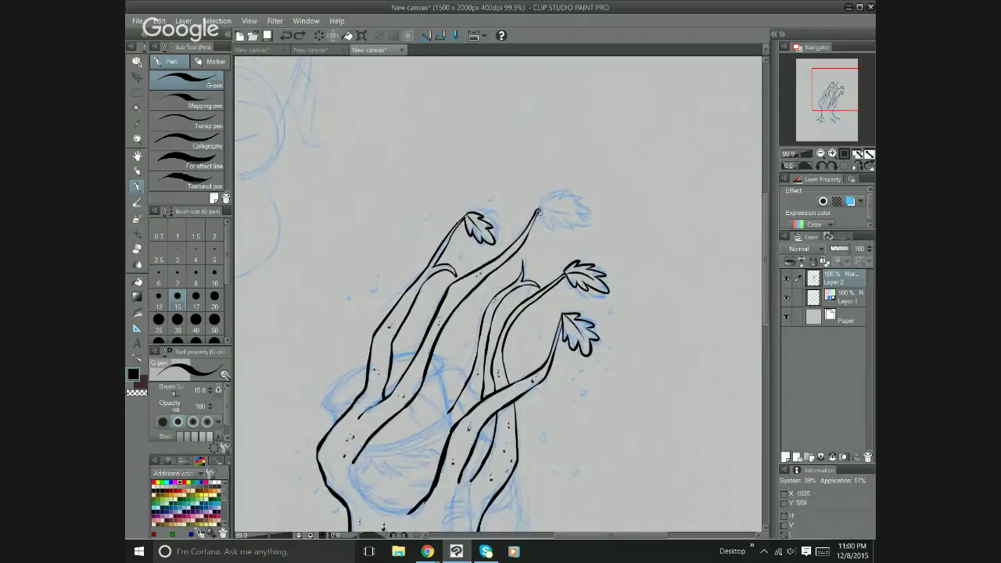
left_click_drag(539, 211, 572, 226)
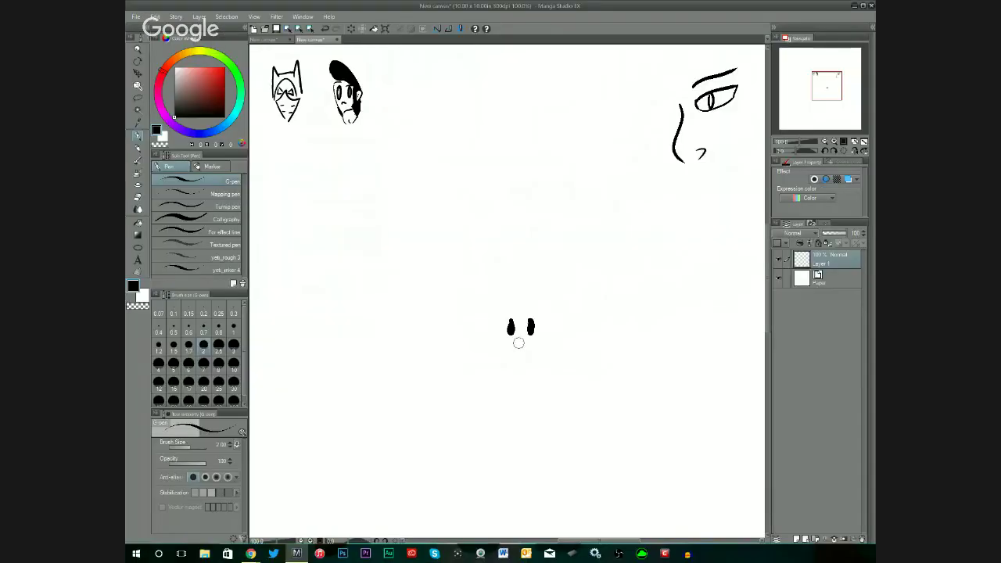
Switch to Manga Studio EX and draw the nose and both eyebrows around the new small face's solid black eyes.
left_click_drag(515, 346, 524, 345)
left_click_drag(505, 312, 516, 315)
left_click_drag(529, 314, 539, 309)
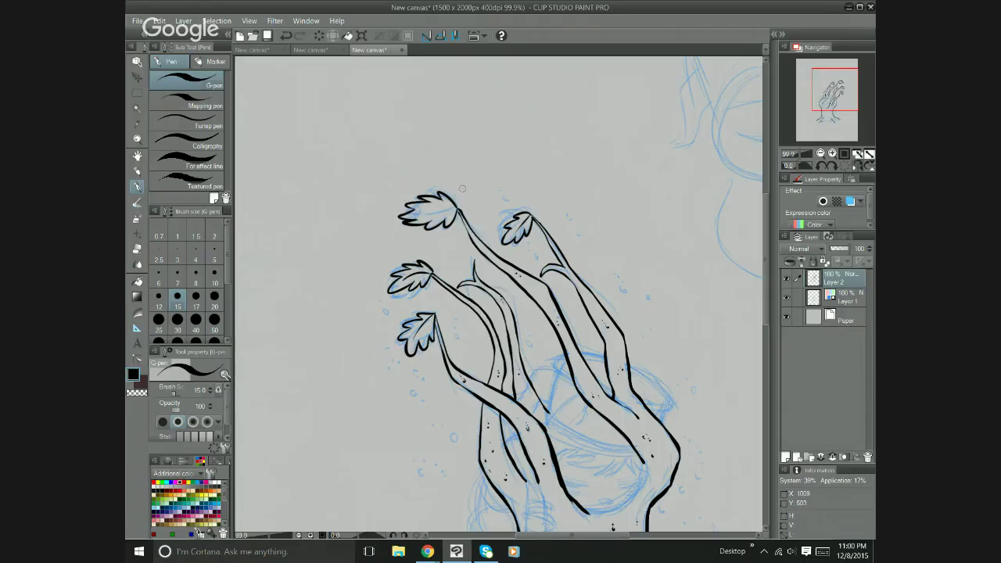
Switch to Clip Studio Paint, ink the tallest branch's leaf veins, and add small bark specks across the lower trunk and roots.
left_click_drag(423, 213, 456, 208)
key("c")
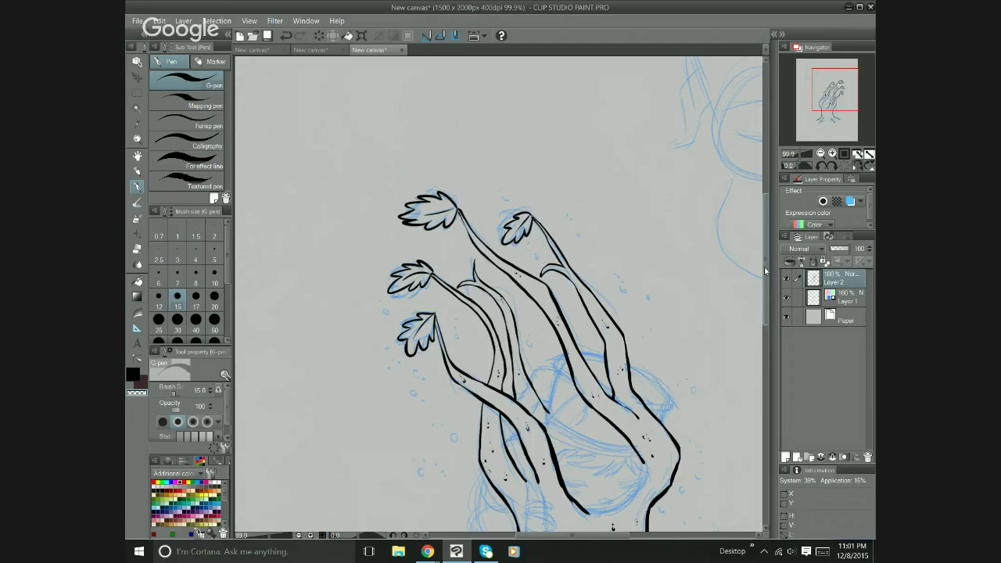
left_click_drag(766, 271, 757, 318)
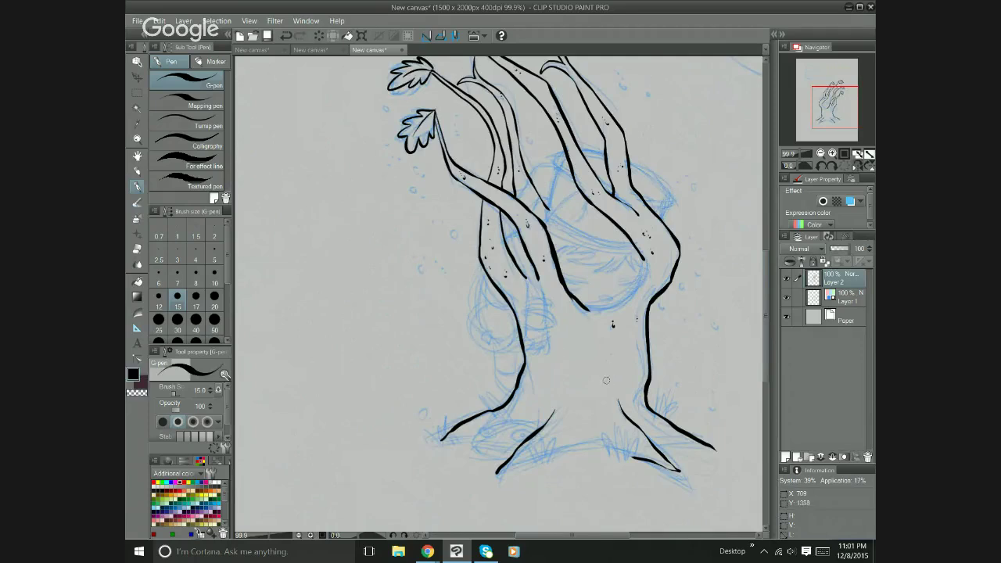
left_click_drag(606, 380, 608, 375)
left_click_drag(544, 385, 547, 391)
left_click_drag(572, 430, 577, 424)
left_click_drag(650, 420, 657, 427)
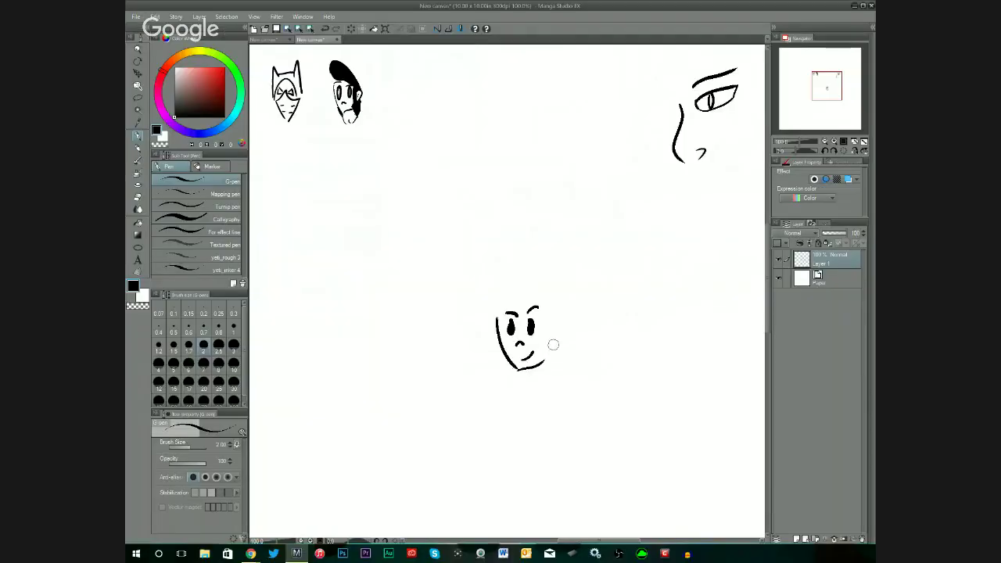
Switch to Manga Studio EX and try redrawing the small face's cheek and jaw lines, comparing the strokes with undo and redo.
key("ctrl+z")
left_click_drag(500, 321, 508, 363)
key("ctrl+z")
key("ctrl+y")
key("ctrl+z")
key("ctrl+y")
key("ctrl+z")
key("ctrl+y")
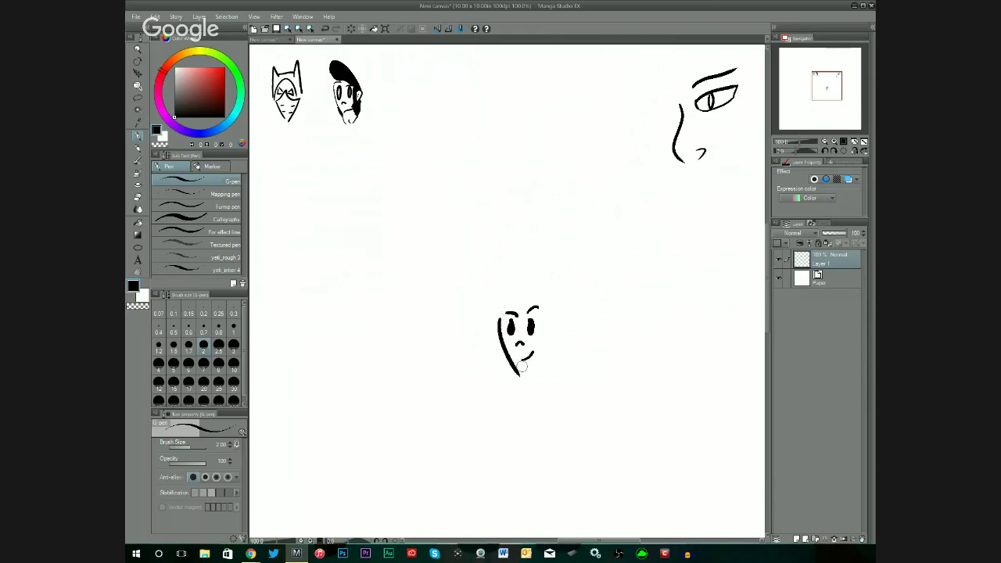
left_click_drag(518, 379, 553, 351)
key("ctrl+z")
key("ctrl+y")
key("ctrl+z")
key("ctrl+y")
key("ctrl+z")
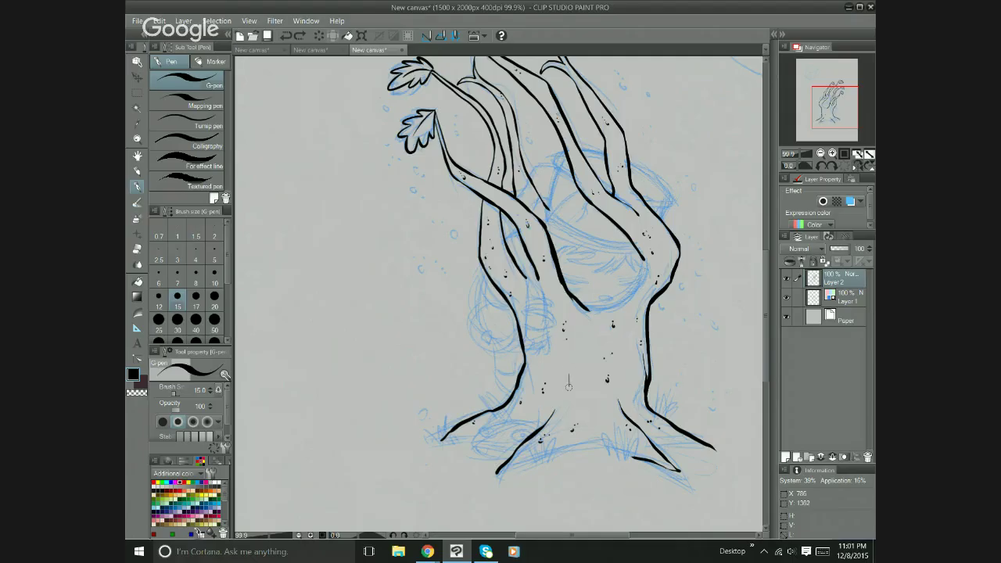
Switch to Clip Studio Paint and ink thin bark grooves running down the lower trunk into the roots.
left_click_drag(569, 386, 547, 451)
left_click_drag(548, 398, 544, 416)
left_click_drag(600, 409, 615, 443)
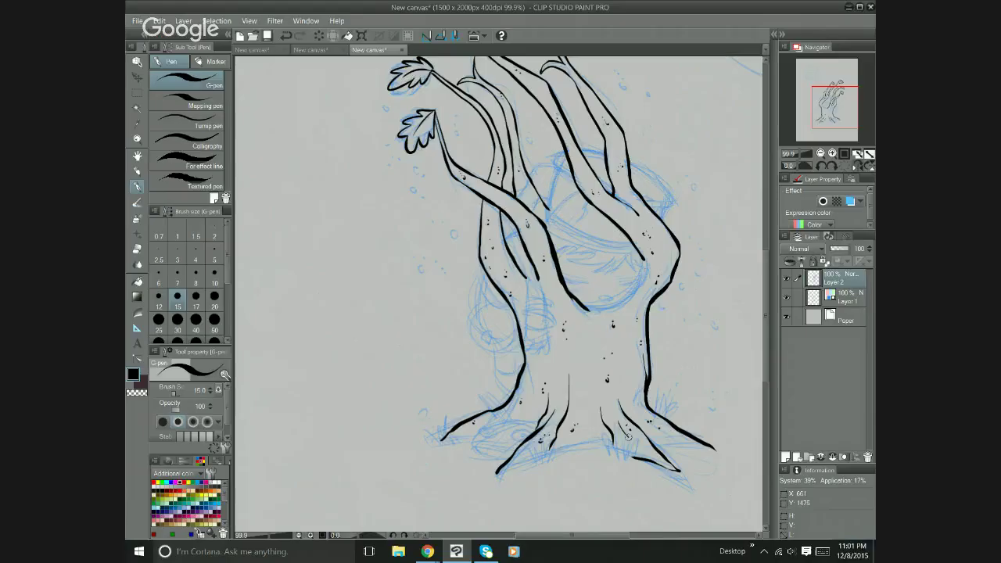
left_click_drag(626, 430, 635, 453)
left_click_drag(628, 326, 635, 390)
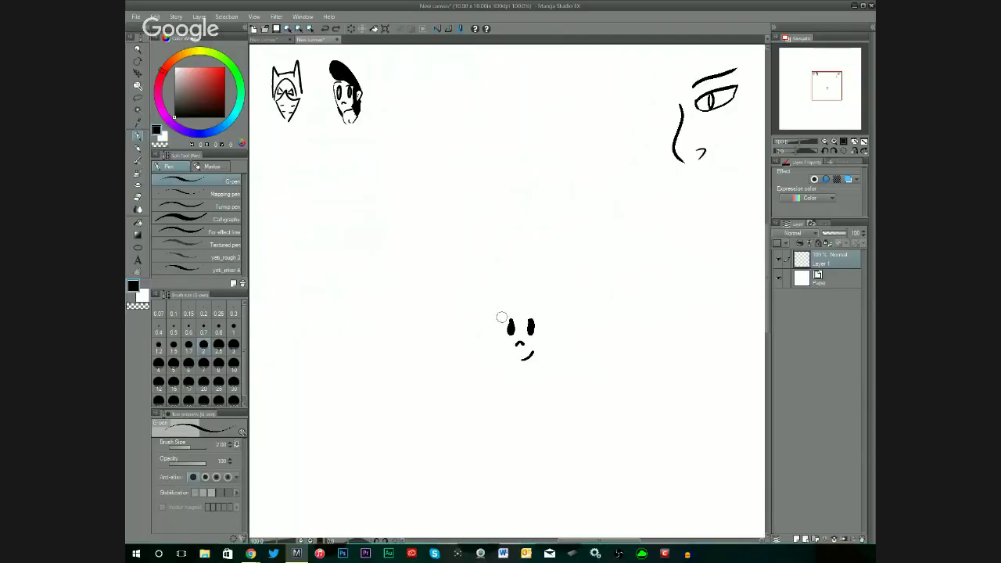
Switch to Manga Studio EX and draw a curved cap edge across the small face's forehead.
left_click_drag(501, 316, 521, 313)
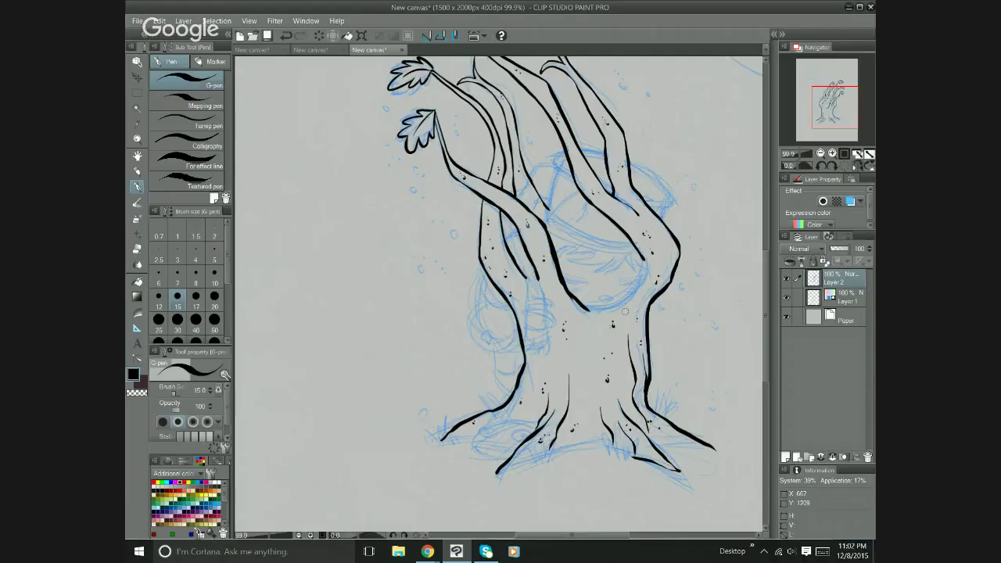
Switch to Clip Studio Paint and add another short bark groove near the side of the lower trunk.
left_click_drag(629, 369, 634, 403)
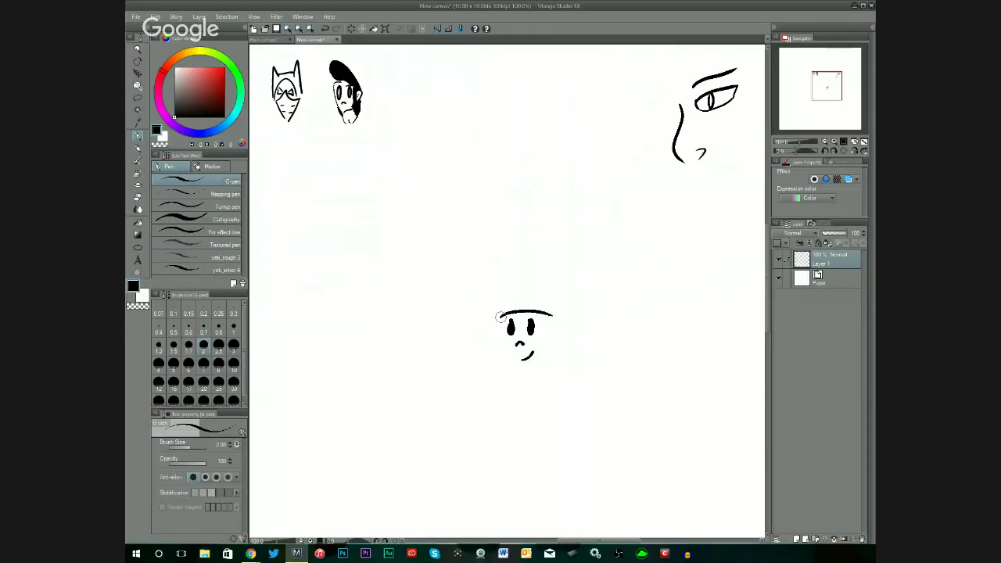
Switch to Manga Studio EX and try drawing the cap's dome above the small face's forehead line.
mouse_move(498, 318)
left_mouse_down()
mouse_move(540, 282)
mouse_move(561, 300)
left_mouse_up()
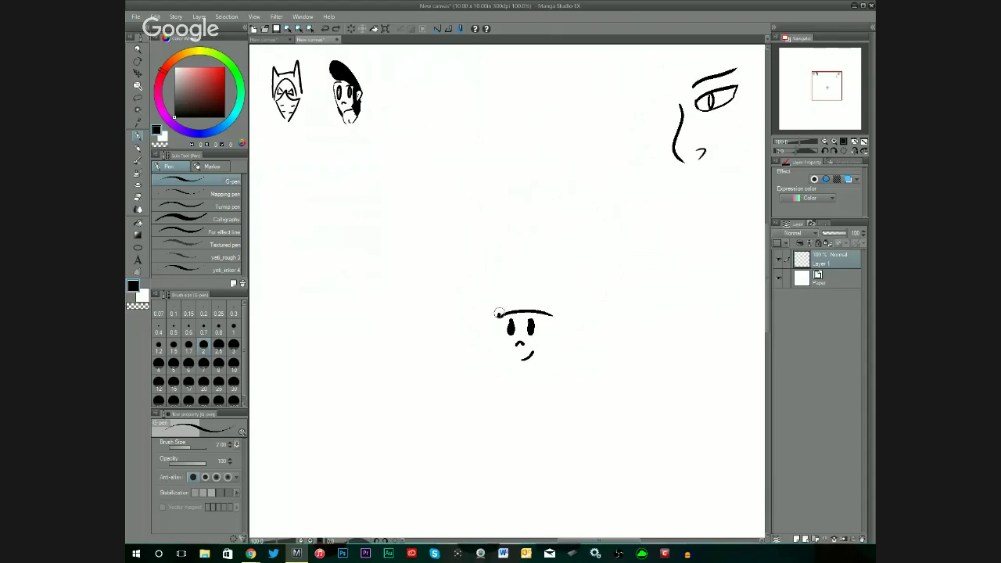
mouse_move(497, 317)
left_mouse_down()
mouse_move(547, 284)
mouse_move(567, 307)
left_mouse_up()
key("ctrl+z")
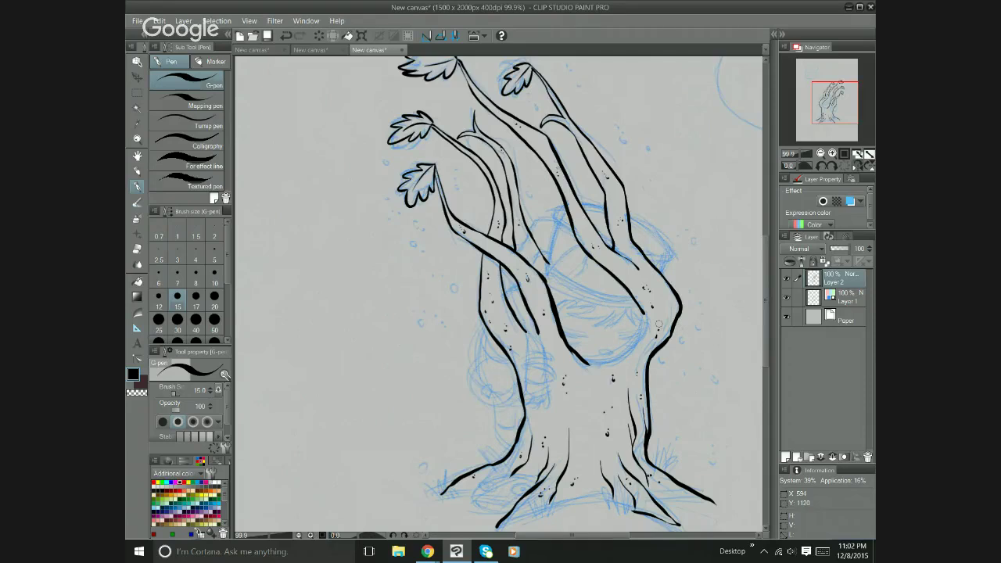
Switch to Clip Studio Paint, flip the canvas view back, and add a new raster layer above the inked tree.
key("h")
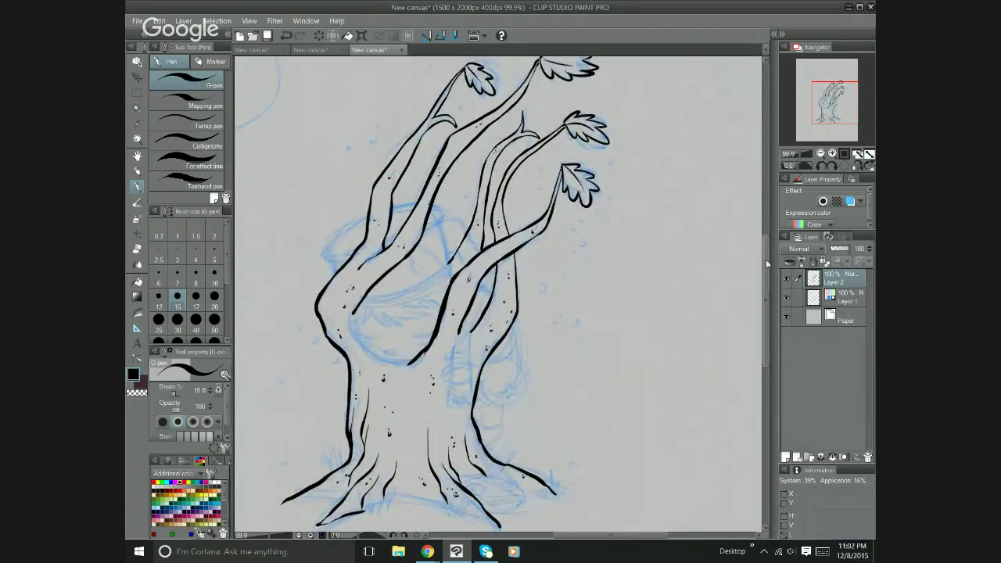
left_click_drag(659, 323, 658, 237)
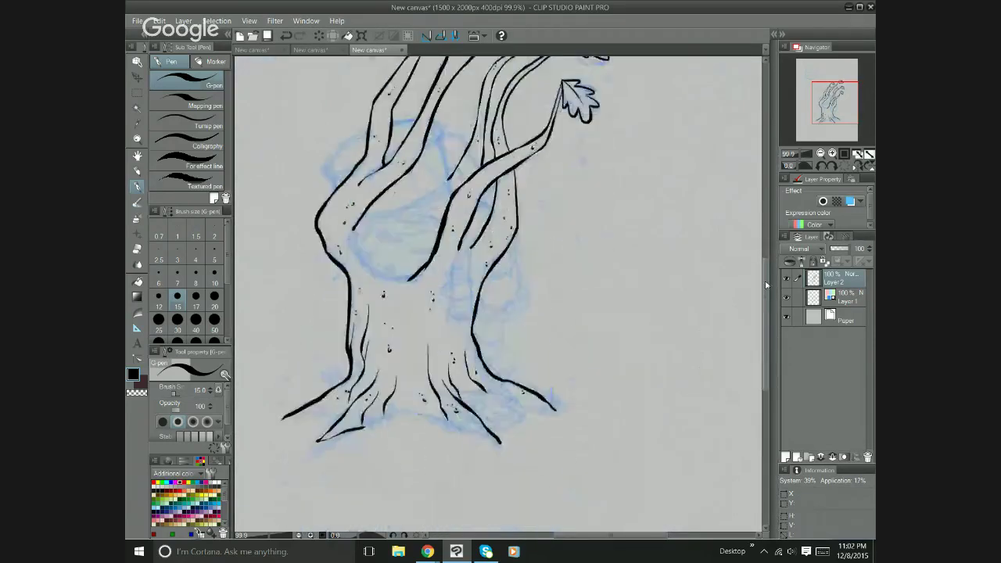
left_click(786, 457)
scroll(626, 313, "up", 3)
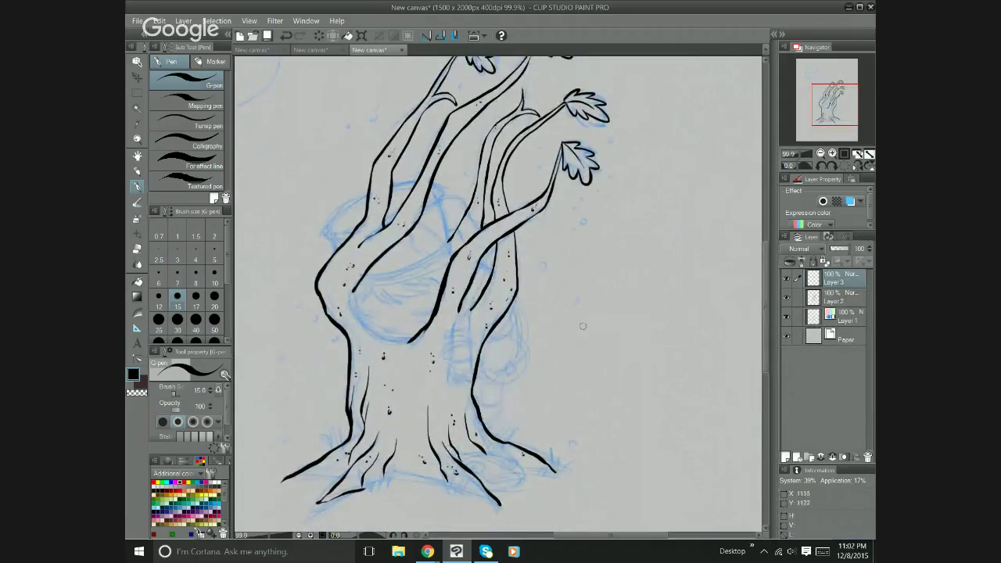
Set the G-pen to size 12 and ink the sleeping face's chin, mouth and closed eyes between the branches.
key("ctrl+alt+space")
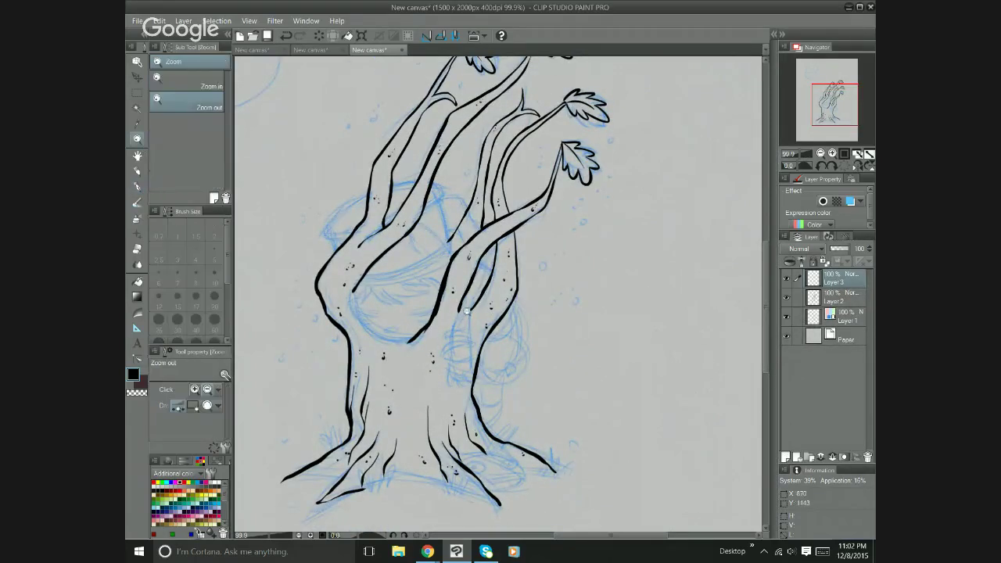
left_click(467, 311)
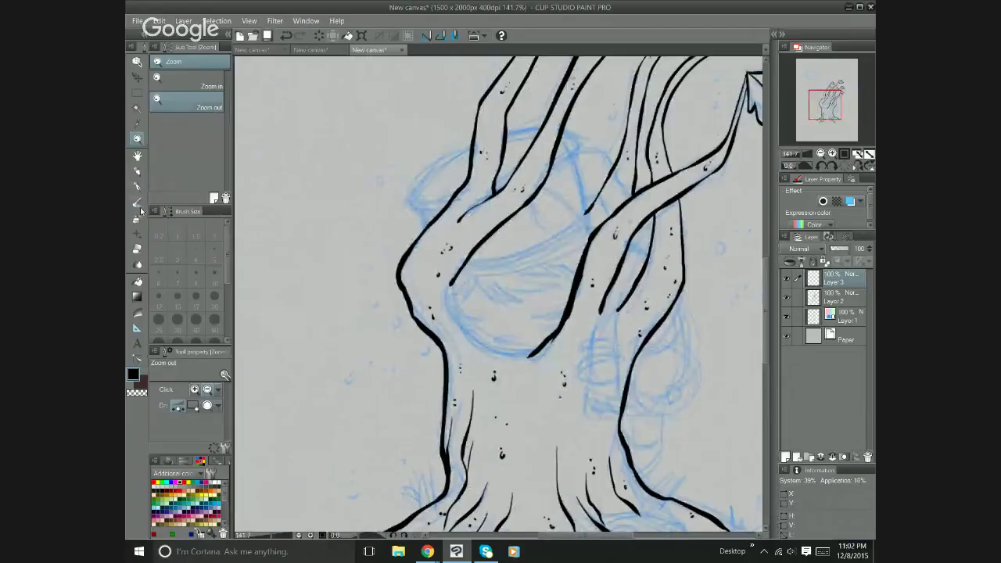
left_click(139, 188)
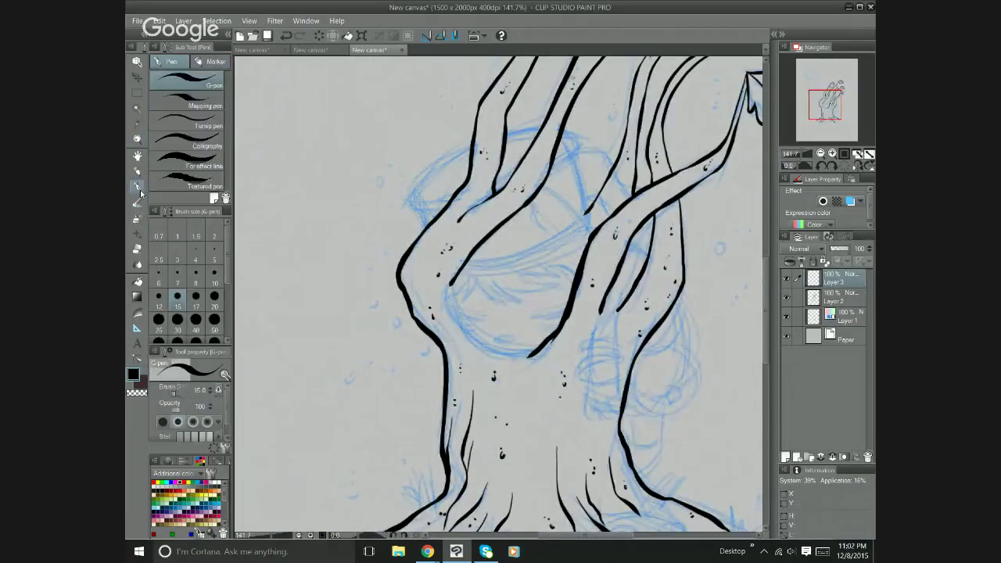
left_click(160, 301)
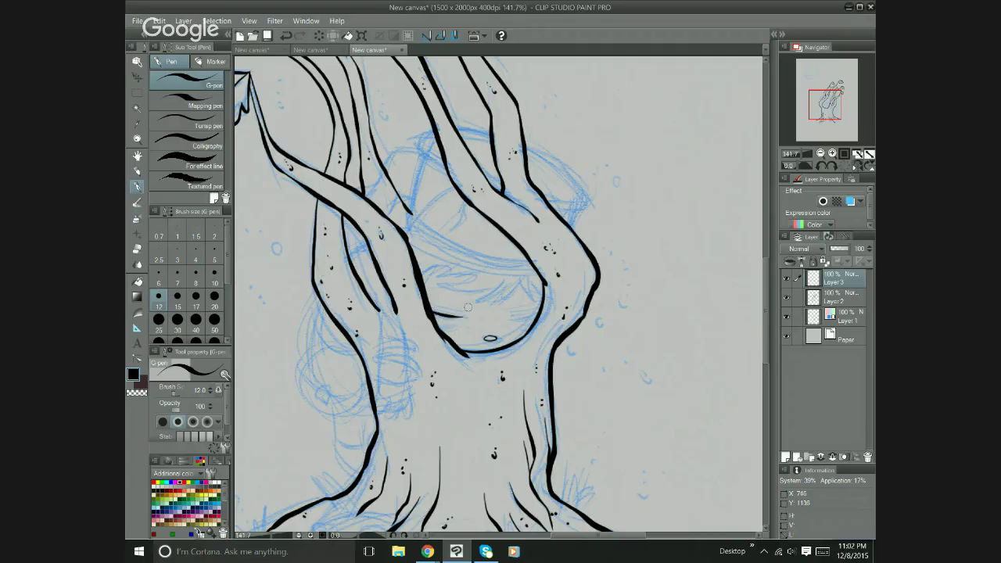
left_click_drag(509, 320, 538, 316)
key("c")
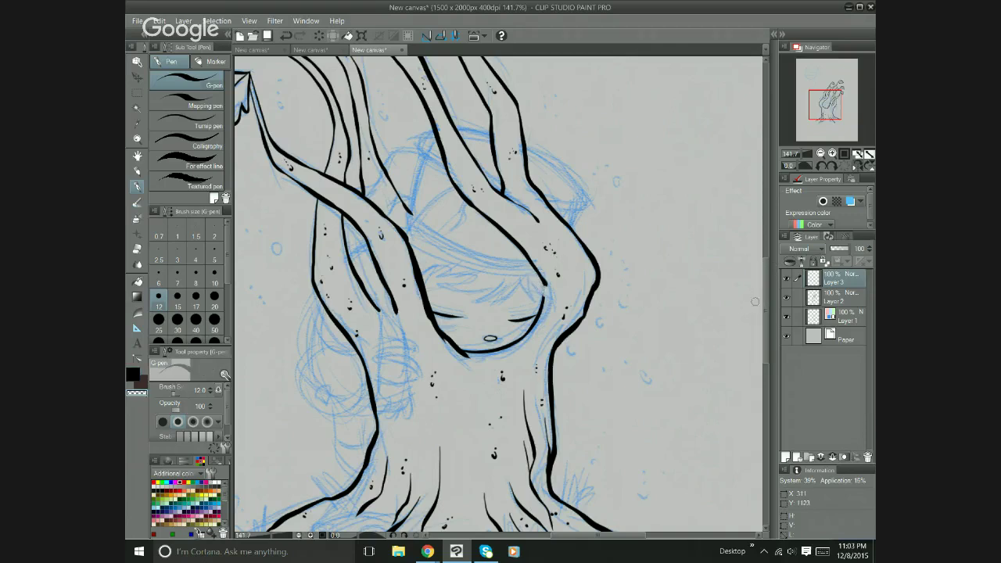
scroll(755, 302, "up", 2)
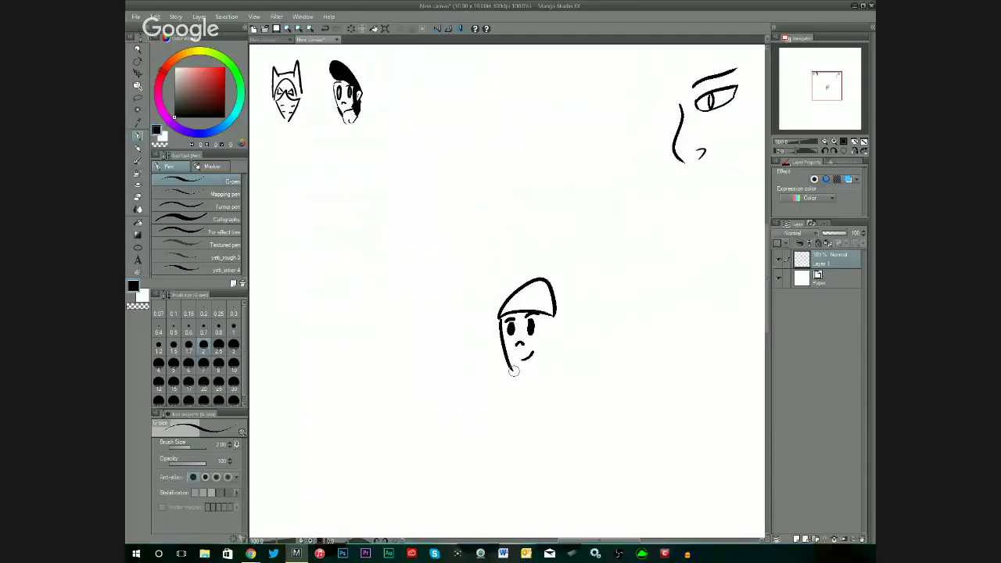
Switch to Manga Studio EX, draw the small capped face's jaw line, and undo the hair strokes tried beside the cheek.
left_click_drag(511, 367, 546, 346)
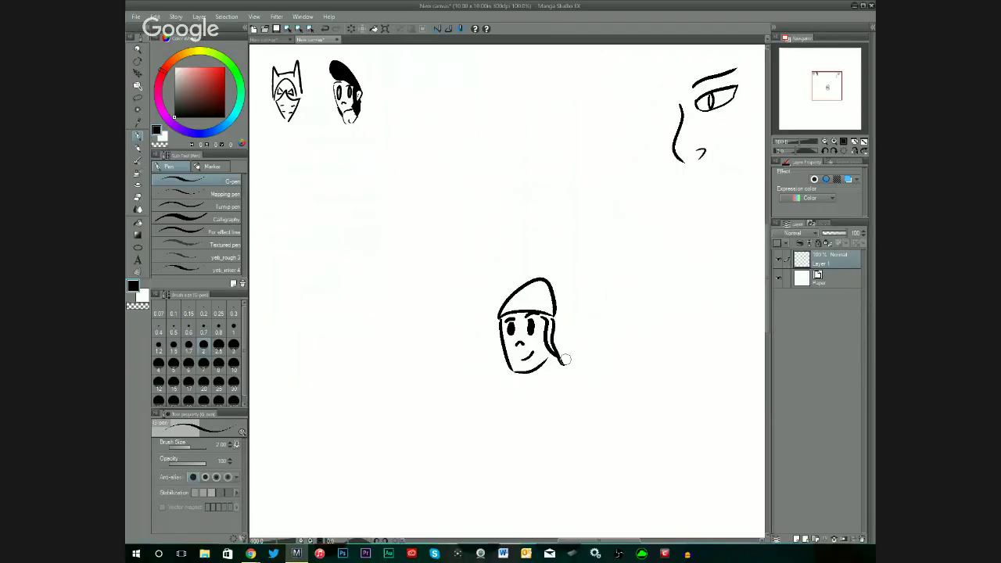
key("ctrl+z")
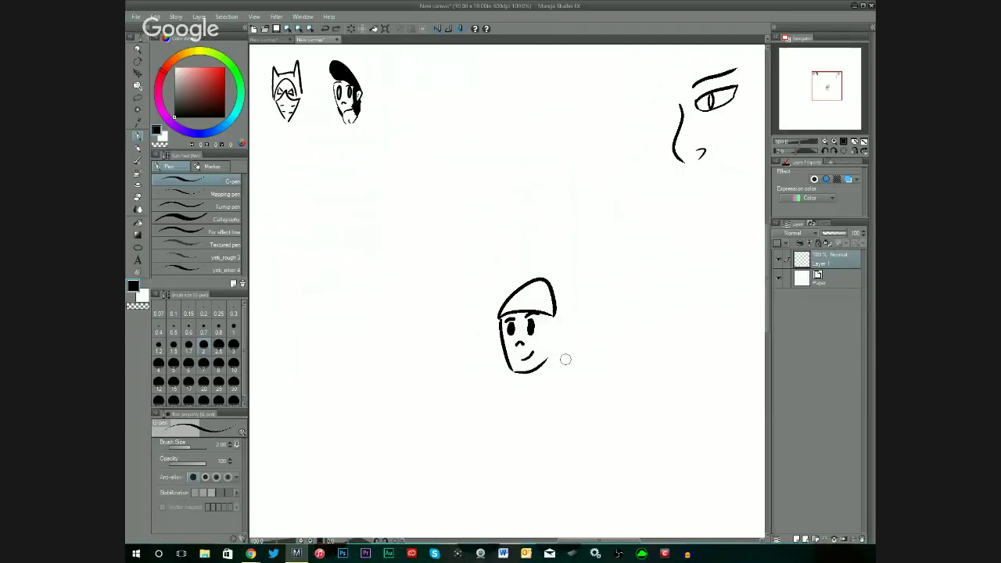
left_click_drag(656, 50, 618, 70)
key("ctrl+z")
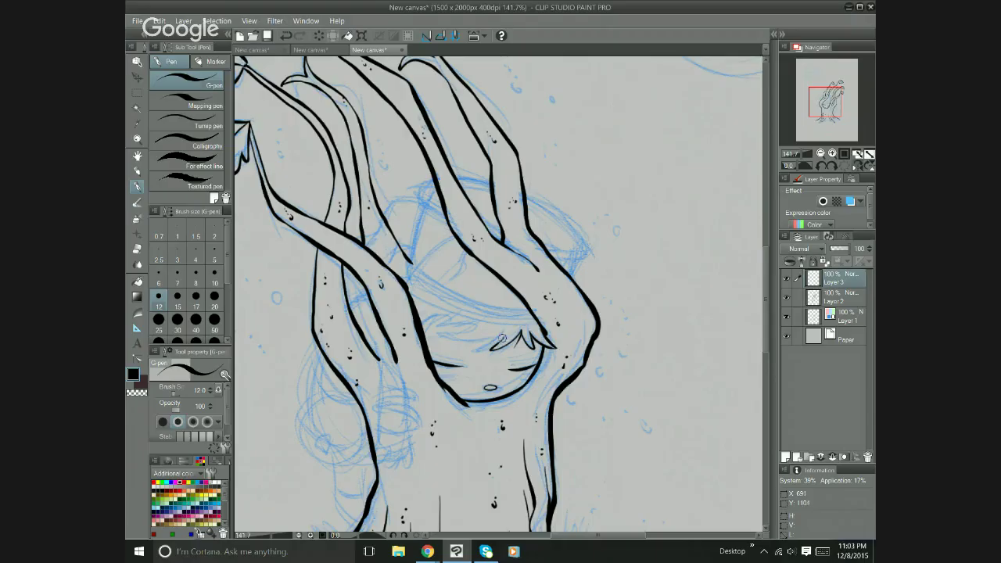
Switch to Clip Studio Paint and ink the jagged hair fringe above the sleeping face's closed eyes.
left_click_drag(501, 339, 481, 349)
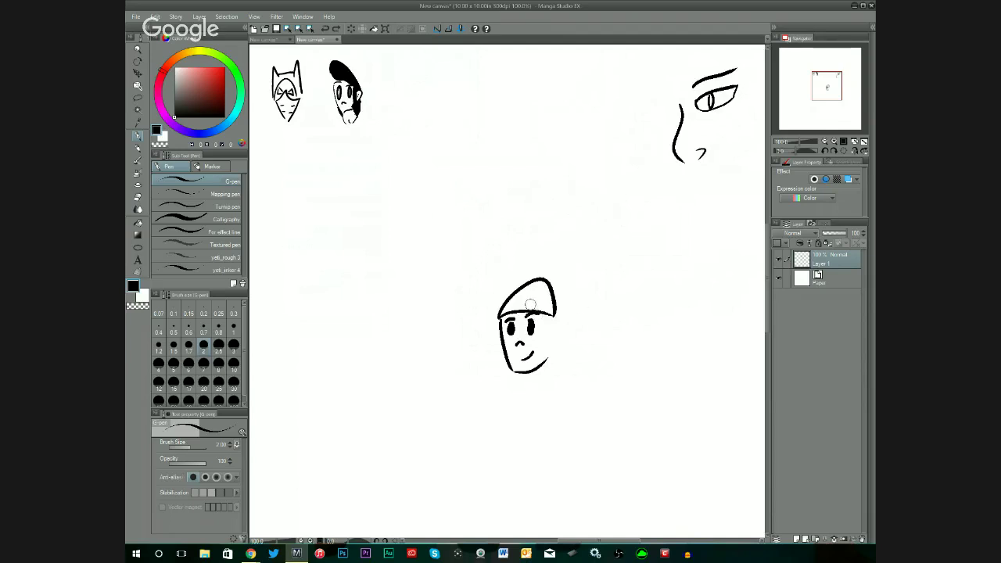
Switch to Manga Studio EX, try several hair strokes down the right cheek of the small capped face, and undo them.
left_click_drag(540, 317, 563, 372)
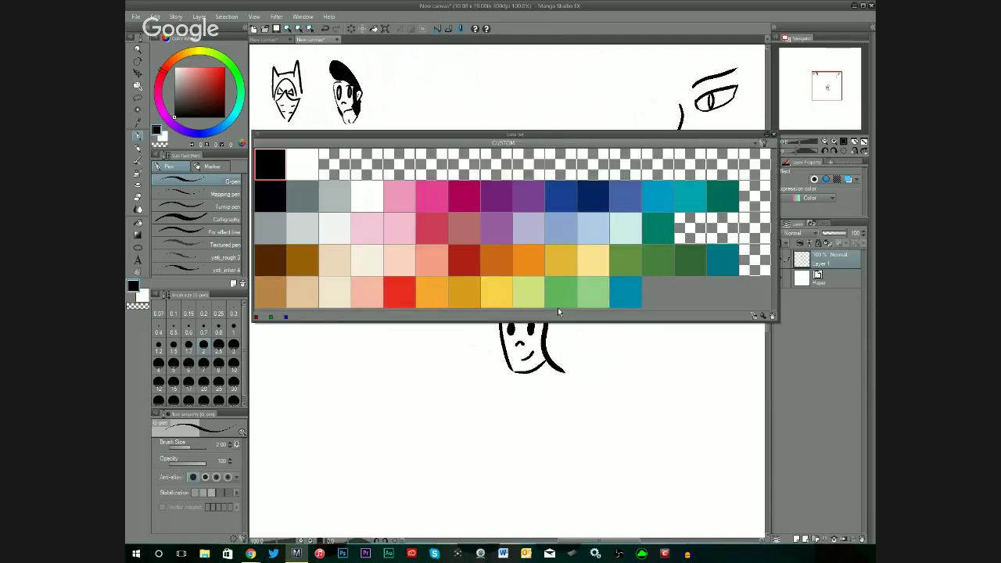
key("ctrl+z")
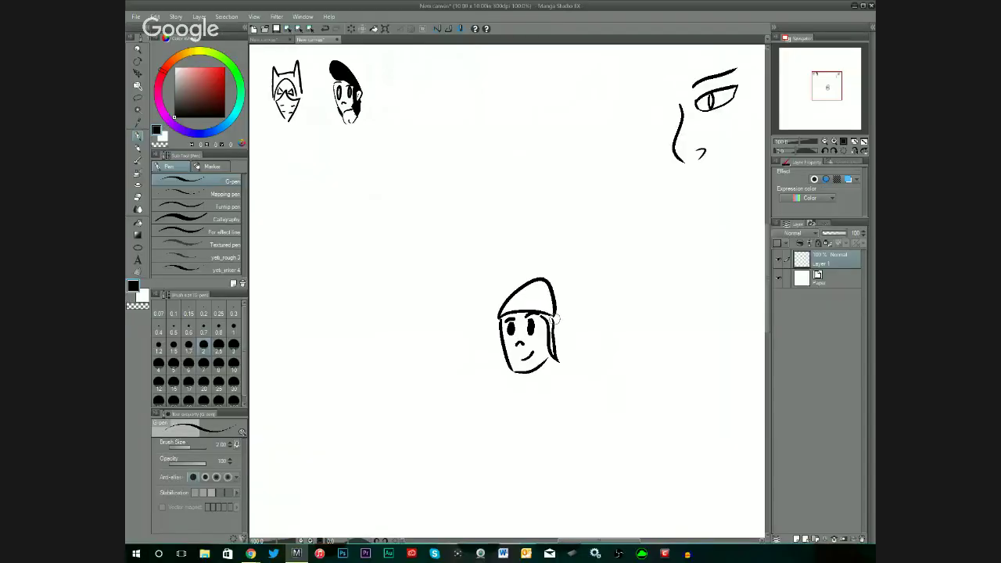
key("ctrl+z")
left_click_drag(553, 320, 559, 366)
key("ctrl+z")
left_click_drag(552, 320, 559, 366)
key("ctrl+z")
left_click_drag(552, 324, 559, 366)
key("ctrl+z")
left_click_drag(552, 323, 558, 366)
key("ctrl+z")
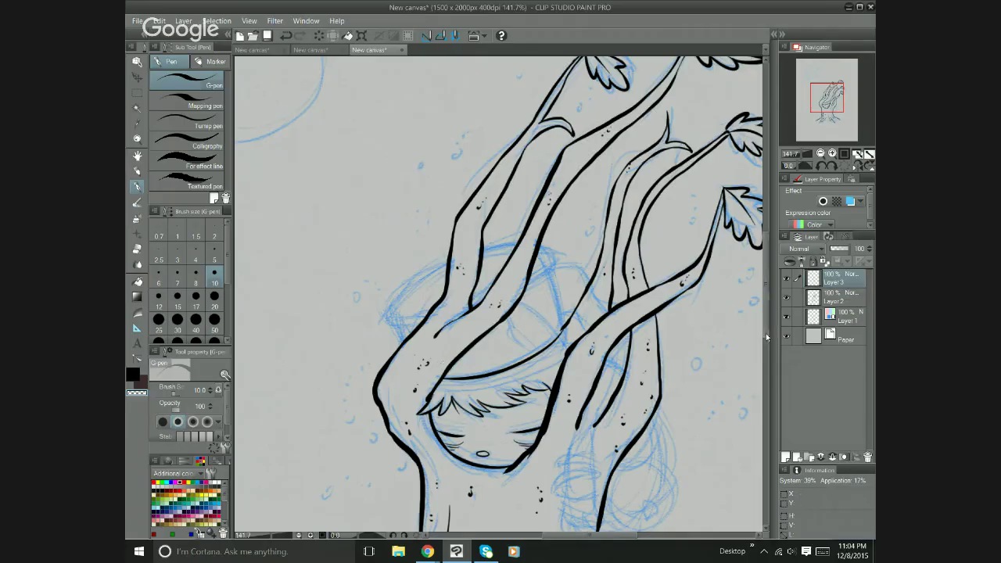
Ink the hat's crown lines between the branches in Clip Studio Paint, and try a hair strand beside the capped face in Manga Studio EX.
scroll(766, 336, "down", 1)
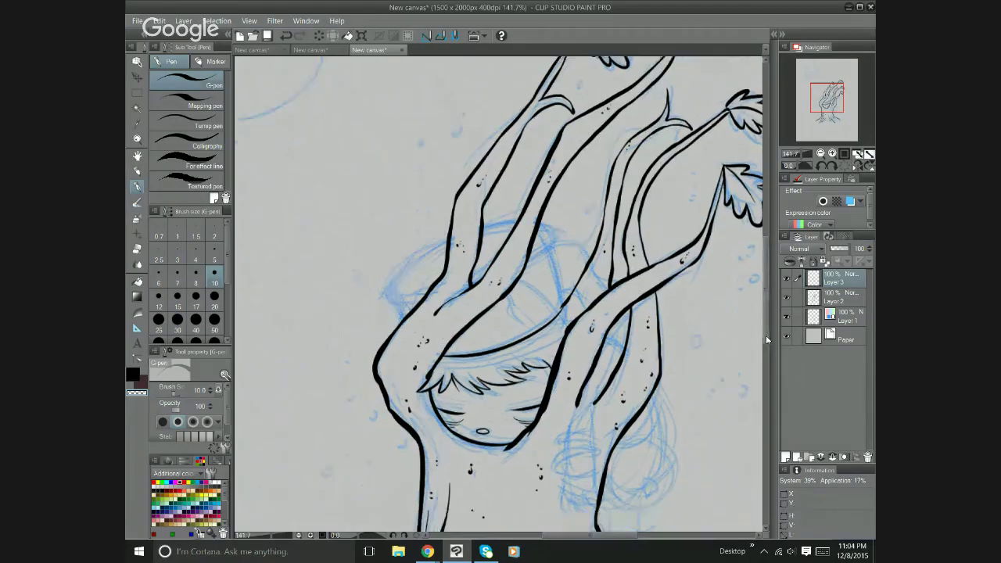
scroll(767, 336, "up", 3)
scroll(608, 541, "up", 1)
scroll(609, 542, "right", 2)
scroll(609, 542, "right", 1)
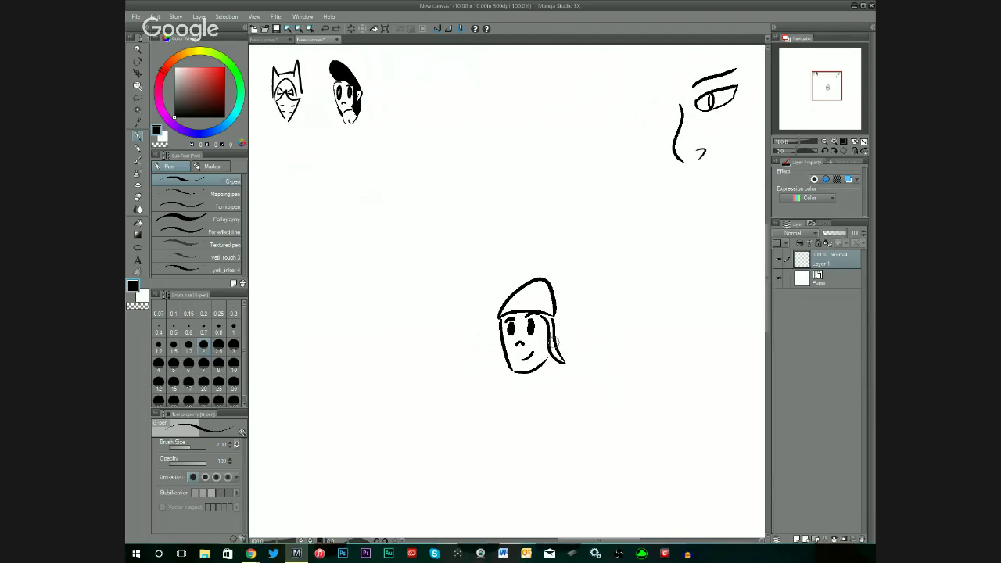
mouse_move(555, 318)
left_mouse_down()
mouse_move(555, 370)
mouse_move(551, 357)
mouse_move(561, 360)
left_mouse_up()
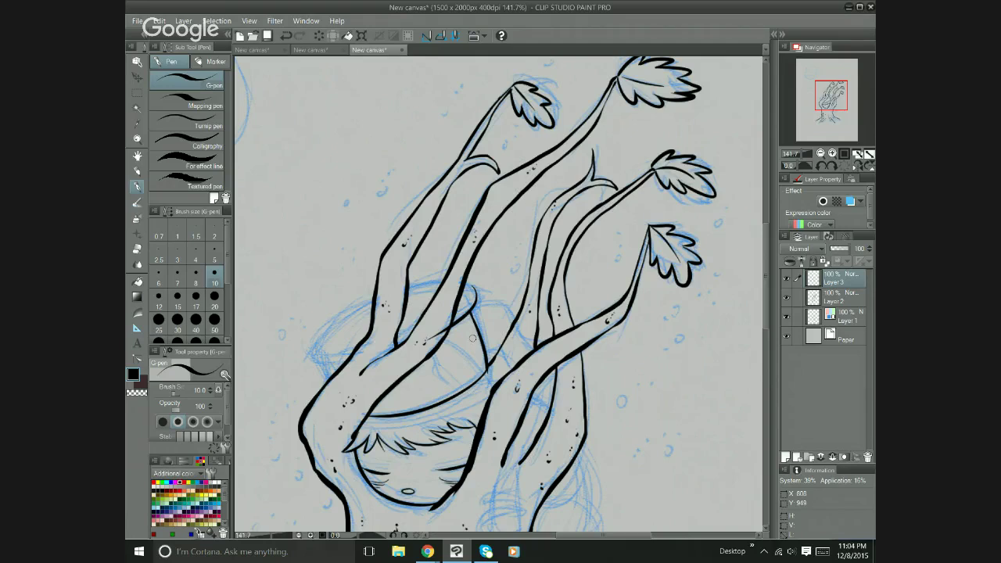
Switch to Clip Studio Paint, mirror the canvas view, ink the hat's far edge, and erase its overlap with the branches using the Hard eraser.
key("h")
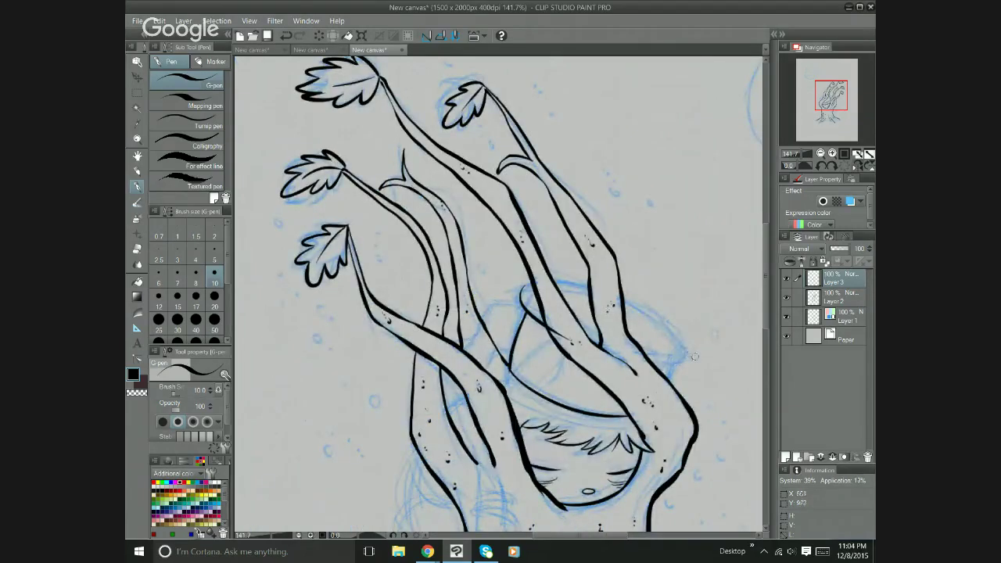
left_click_drag(693, 350, 635, 347)
key("ctrl+z")
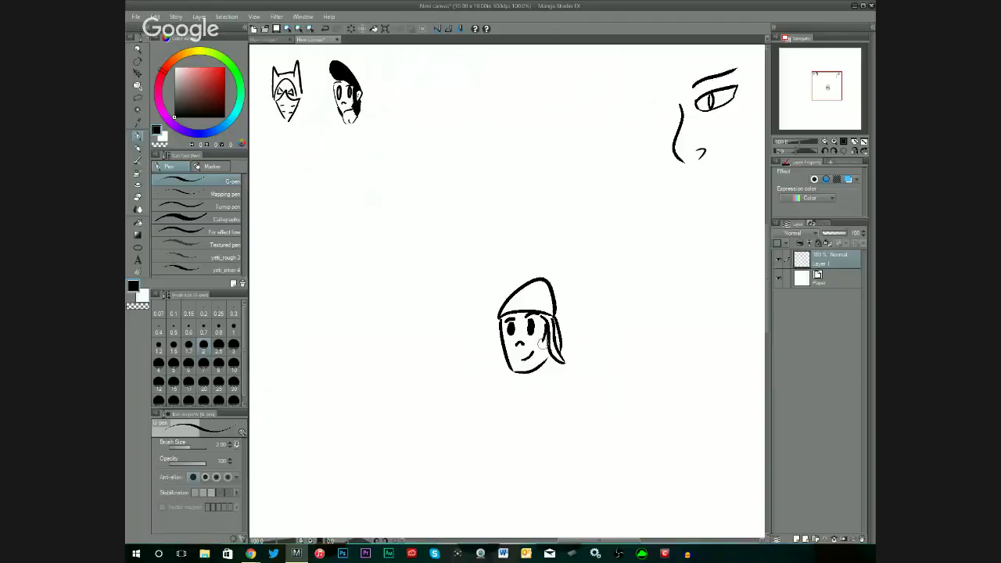
left_click(138, 249)
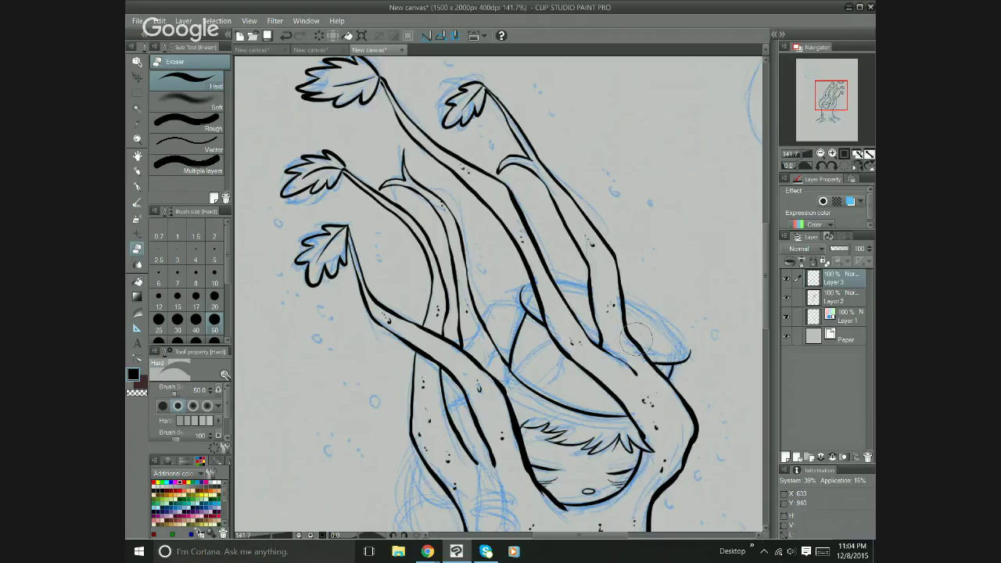
Flip the canvas view back and ink the oval top outline of the hat behind the branches with the G-pen.
key("h")
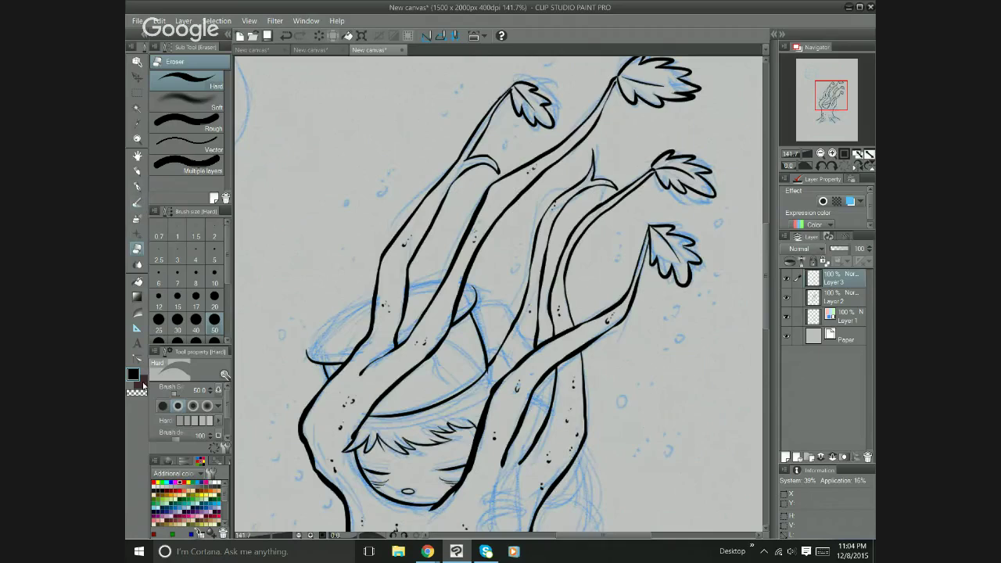
left_click(138, 186)
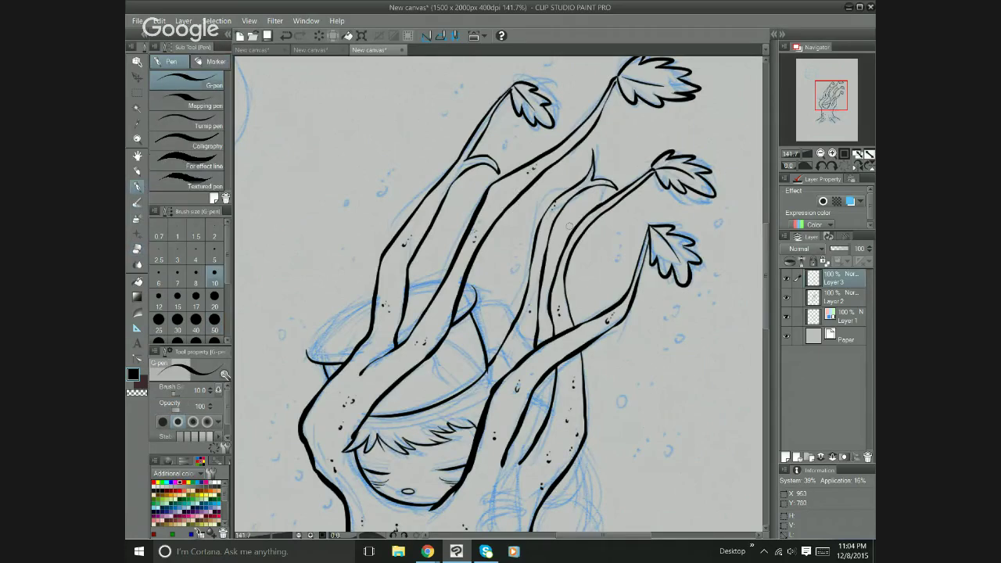
mouse_move(307, 354)
left_mouse_down()
mouse_move(336, 311)
mouse_move(391, 288)
left_mouse_up()
left_click_drag(471, 288, 410, 287)
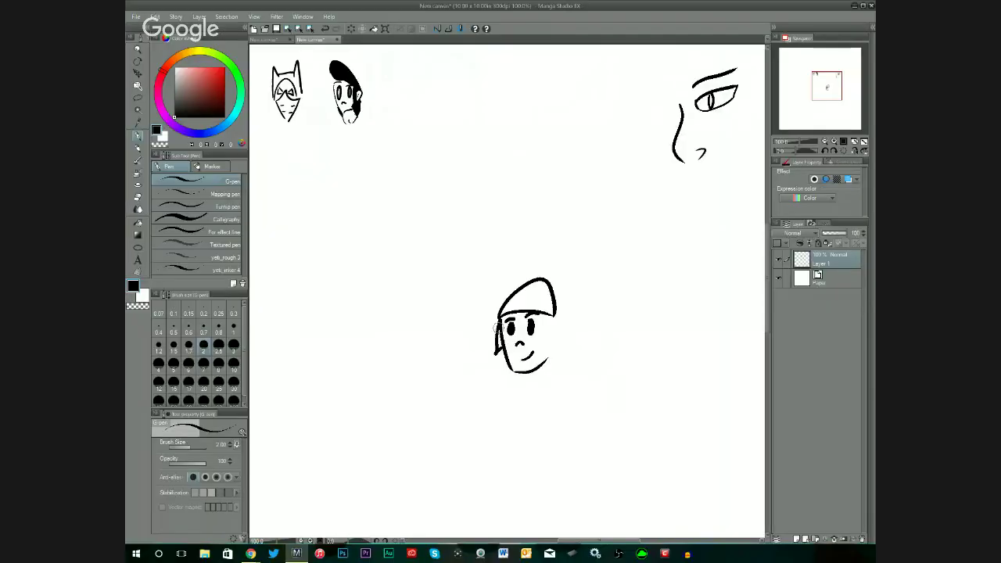
Switch to Manga Studio EX, try repeated hair strokes down the left side of the capped face, and undo them.
left_click_drag(496, 314, 488, 361)
key("ctrl+z")
left_click_drag(500, 312, 492, 352)
key("ctrl+z")
key("ctrl+z")
key("ctrl+z")
key("ctrl+z")
key("ctrl+z")
key("ctrl+z")
left_click_drag(496, 318, 492, 356)
key("ctrl+z")
left_click_drag(496, 316, 493, 357)
key("ctrl+z")
left_click_drag(495, 319, 493, 358)
key("ctrl+z")
left_click_drag(496, 319, 493, 357)
key("ctrl+z")
Try new hair strands on both sides of the capped face below the cap, and undo them.
left_click_drag(552, 321, 560, 361)
key("ctrl+z")
left_click_drag(547, 319, 551, 329)
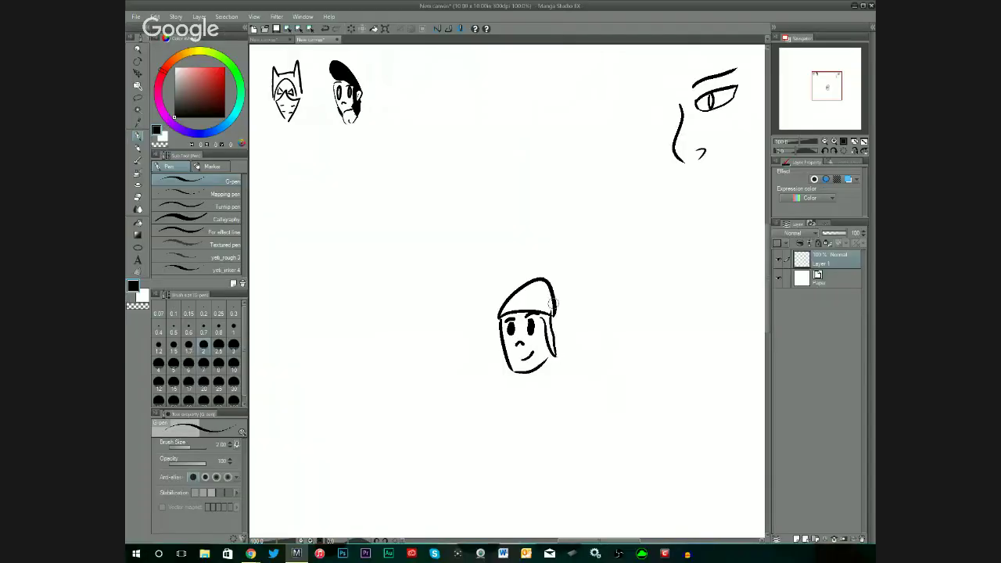
left_click_drag(556, 358, 552, 318)
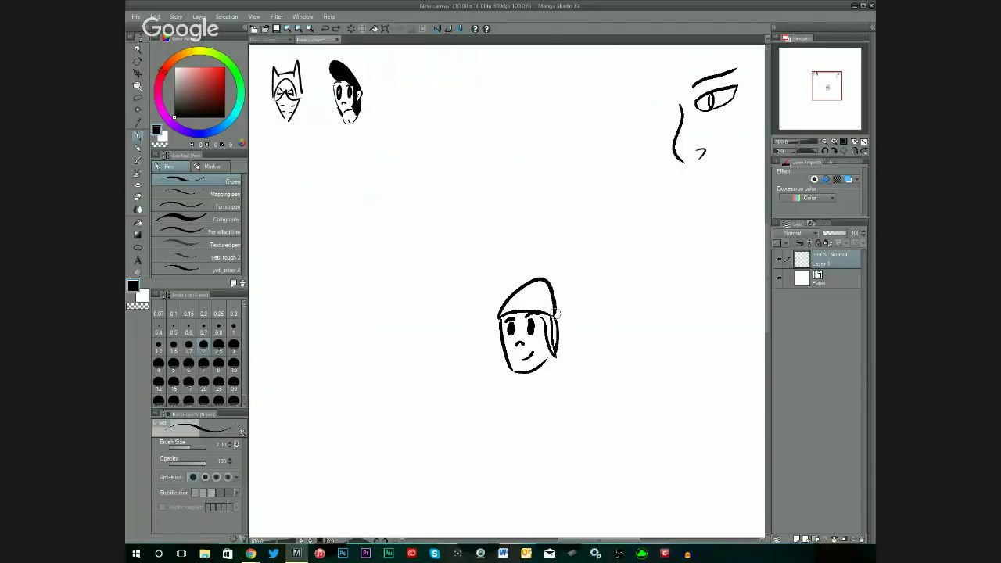
key("ctrl+z")
left_click_drag(558, 351, 556, 321)
key("ctrl+z")
left_click_drag(557, 360, 549, 310)
left_click_drag(496, 320, 493, 356)
key("ctrl+z")
key("ctrl+z")
key("ctrl+z")
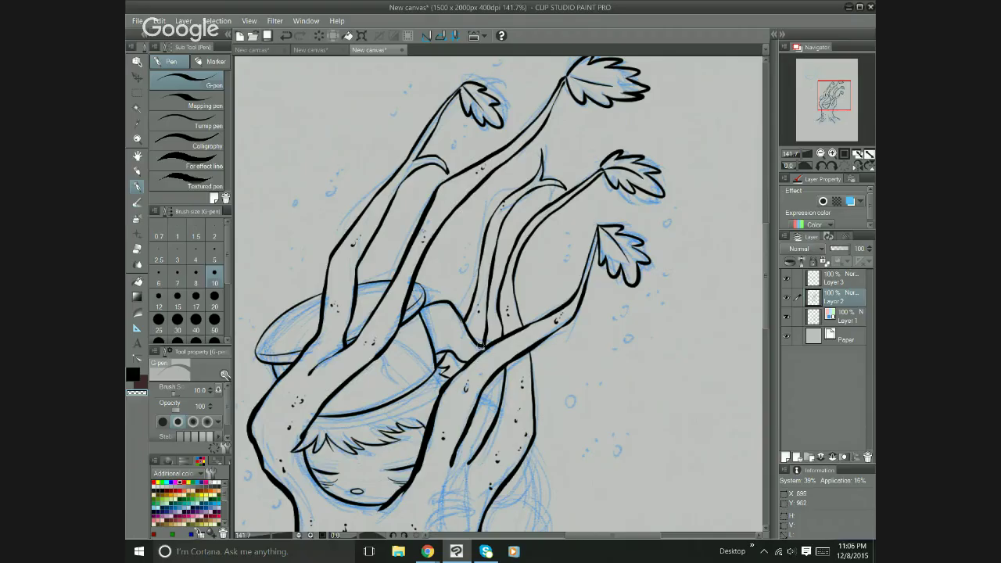
Switch to Clip Studio Paint, undo the last stroke on Layer 2, re-ink the small branch joint beside the hat, and review the whole tree.
key("ctrl+z")
left_click_drag(482, 349, 485, 345)
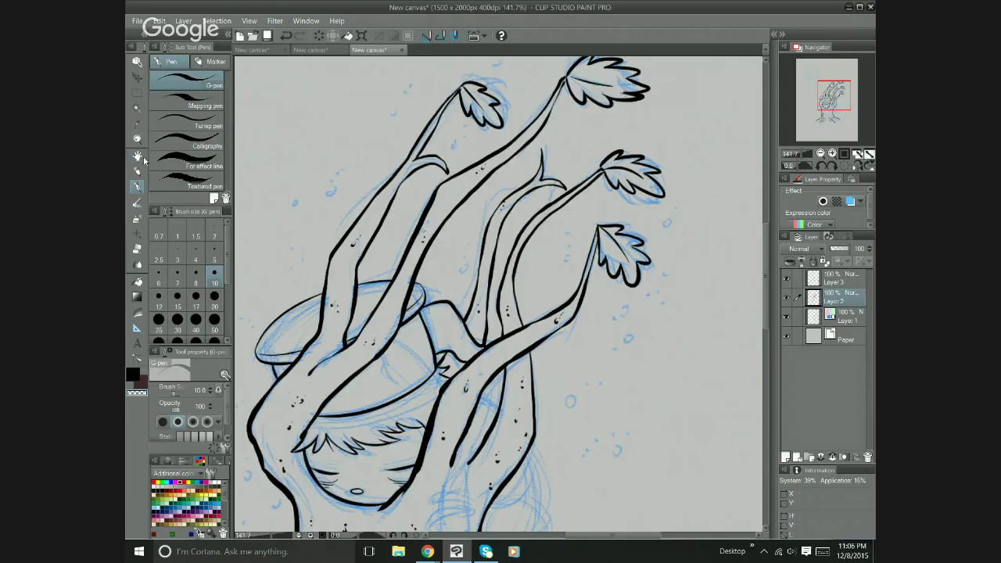
left_click(137, 139)
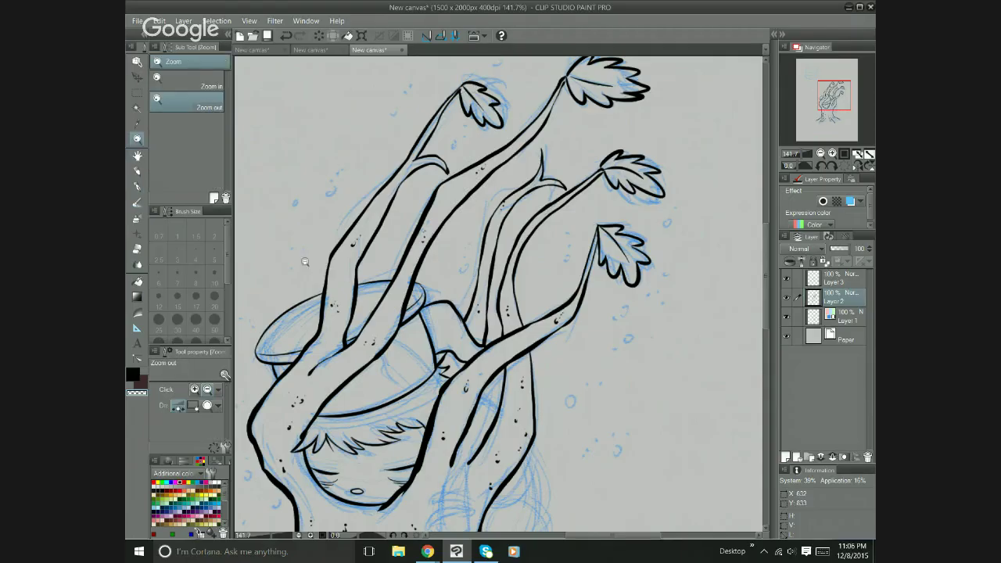
left_click(595, 363)
left_click(548, 448)
left_click(547, 447)
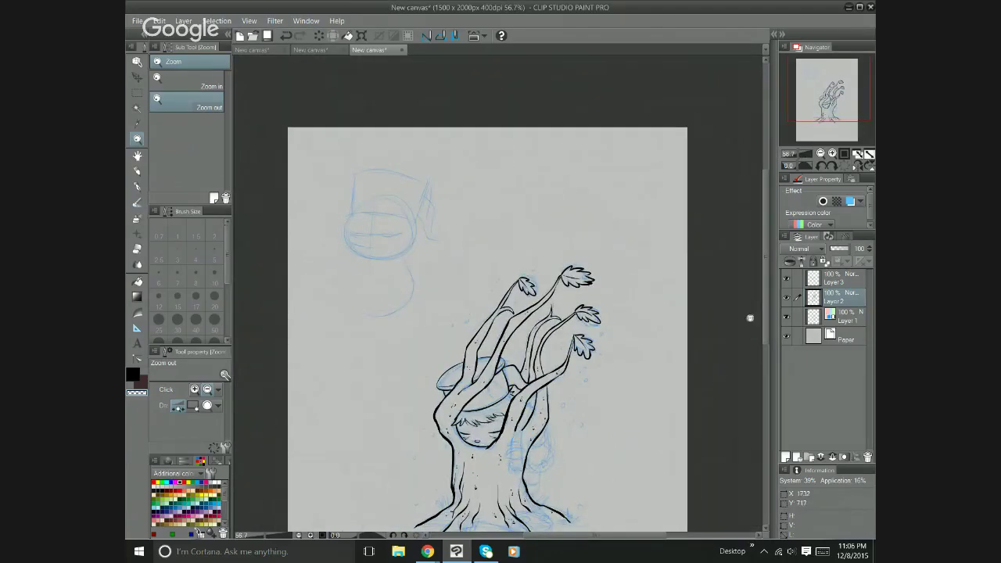
scroll(592, 336, "down", 3)
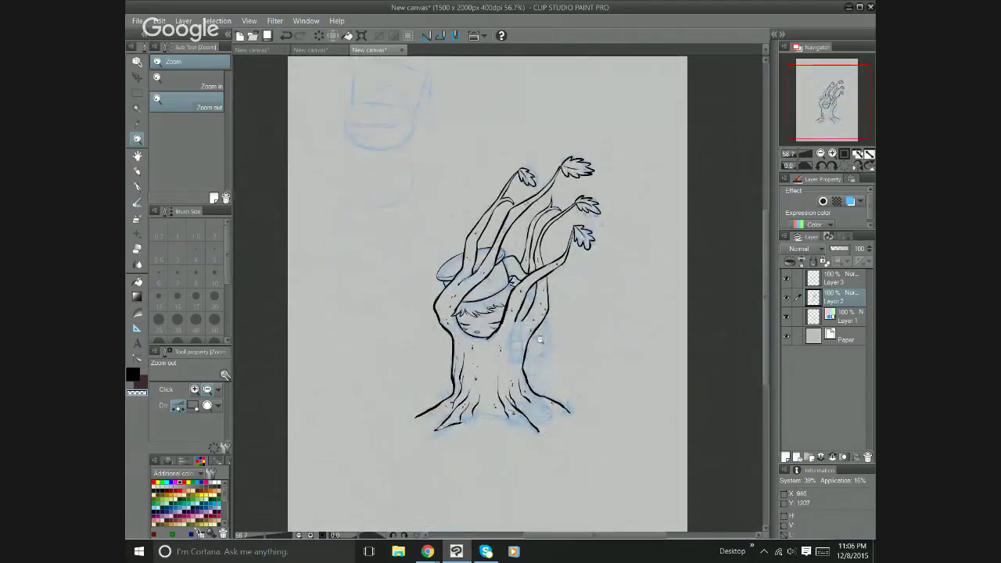
scroll(537, 320, "up", 5)
scroll(526, 364, "up", 1)
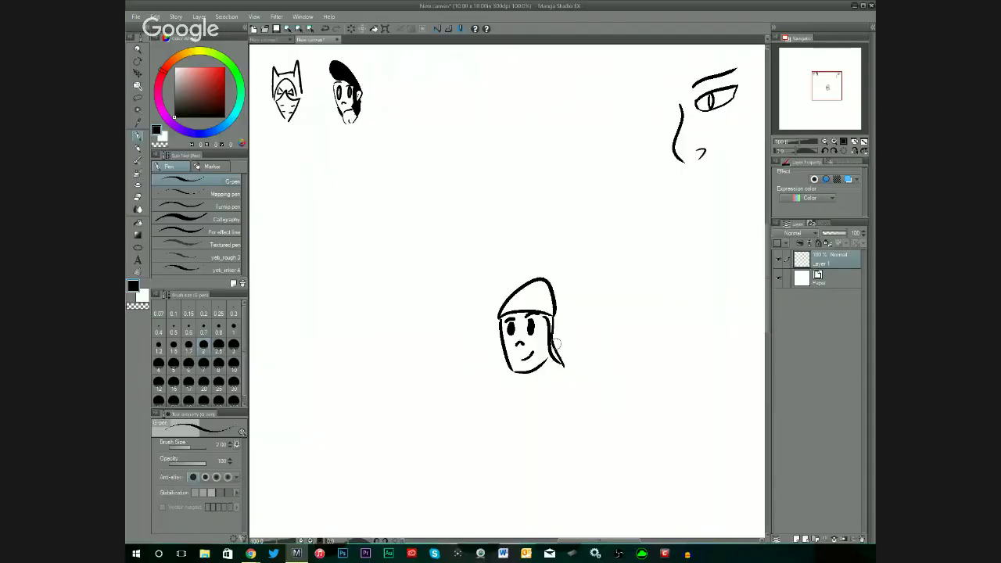
Draw hair strands by the capped face's right cheek in Manga Studio EX, and ink the hanging hand's fingers at size 12 in Clip Studio Paint.
left_click_drag(561, 364, 558, 316)
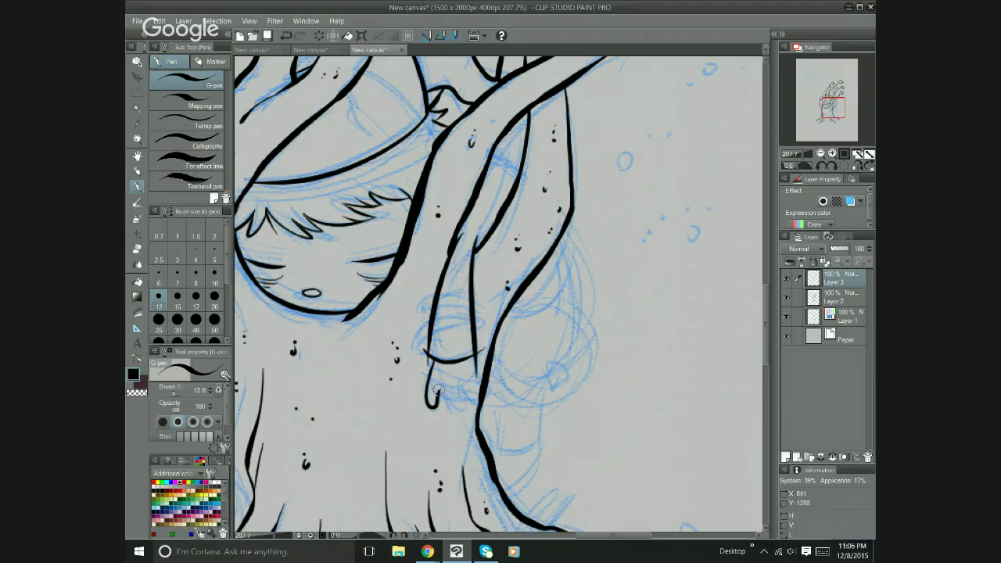
mouse_move(437, 390)
left_mouse_down()
mouse_move(457, 407)
mouse_move(461, 386)
mouse_move(478, 391)
mouse_move(470, 366)
left_mouse_up()
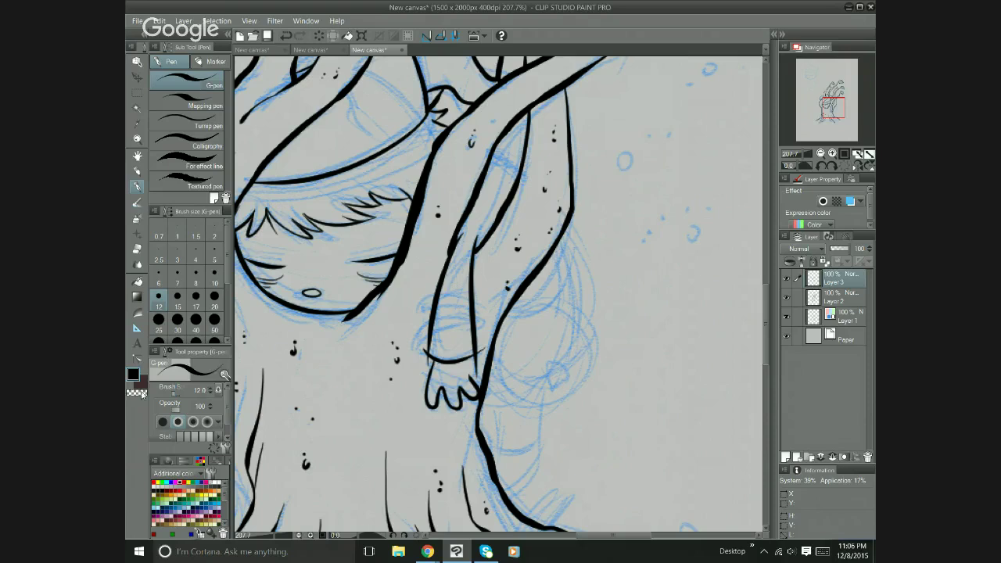
key("c")
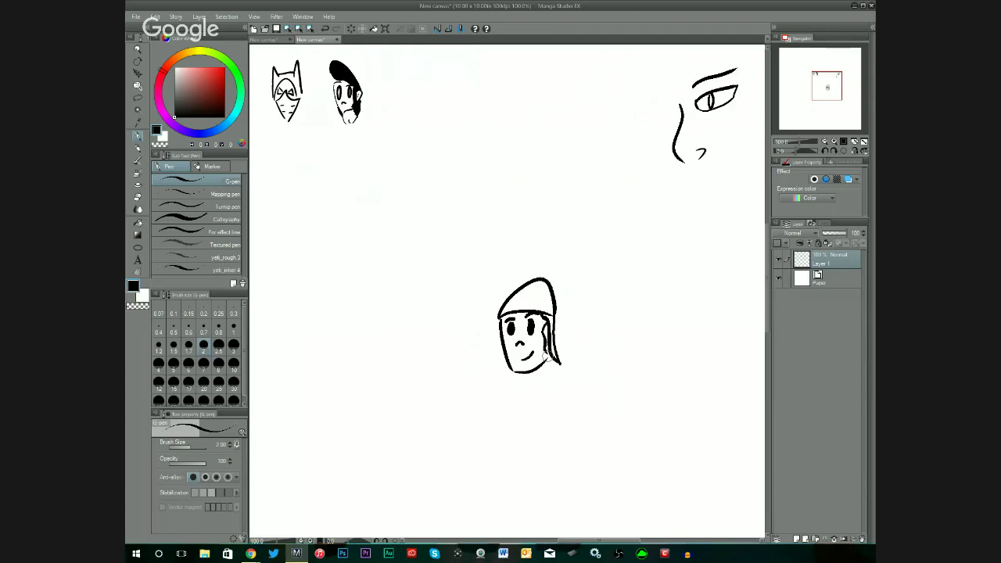
left_click_drag(546, 350, 554, 368)
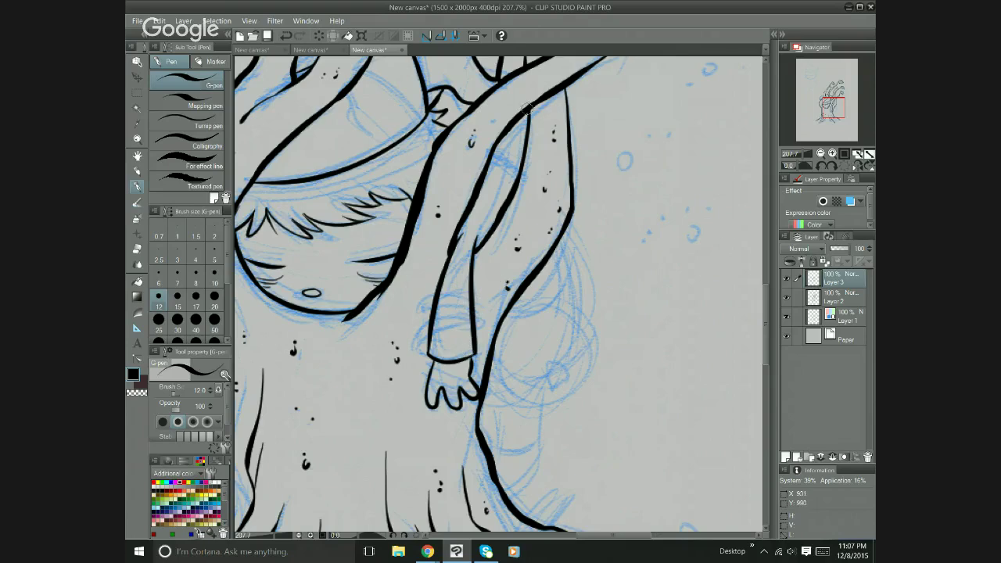
Ink the band across the hanging arm's upper sleeve in Clip Studio Paint, and add an outer hair strand in Manga Studio EX.
scroll(766, 322, "up", 1)
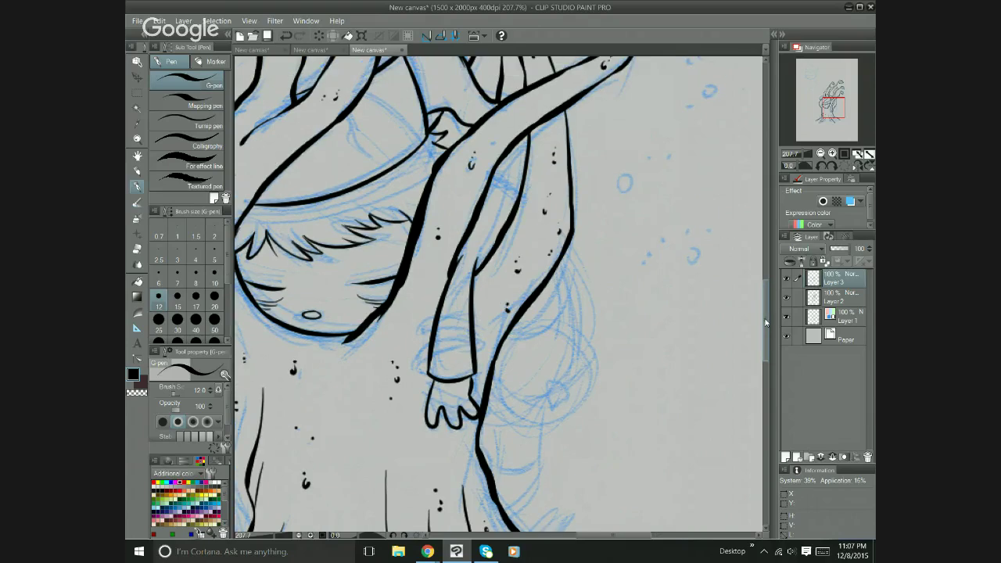
scroll(767, 322, "up", 2)
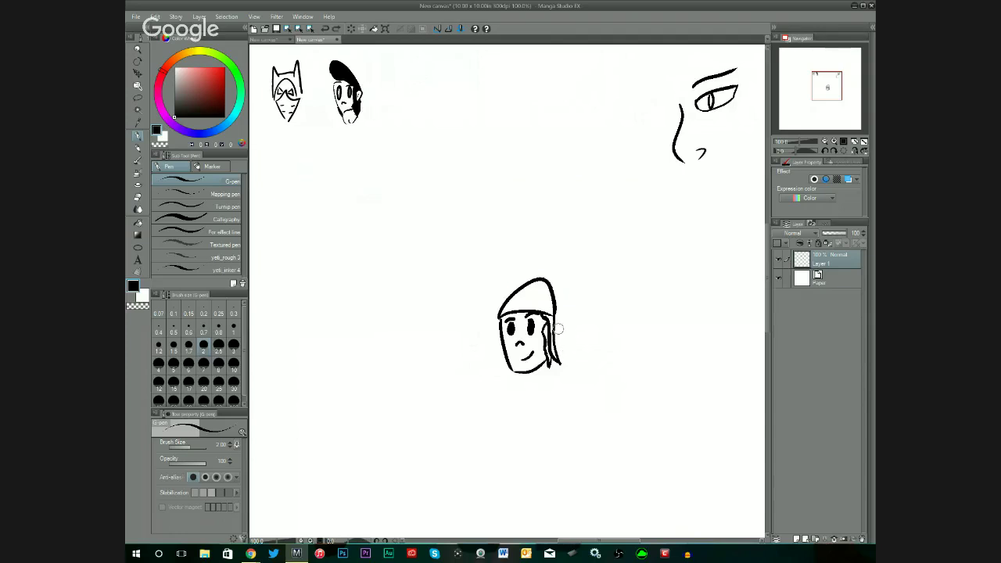
left_click_drag(554, 322, 560, 356)
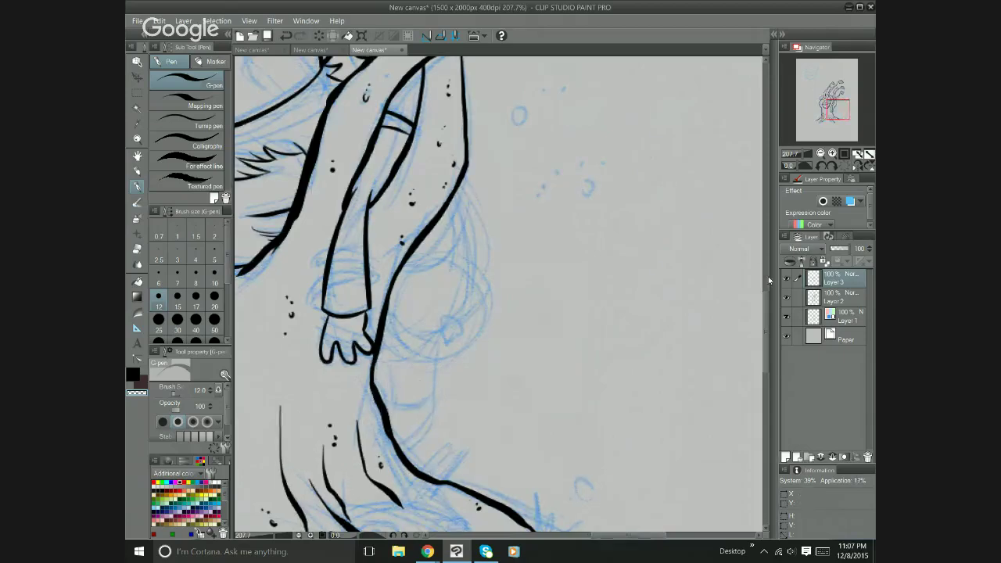
Ink the character's rounded back and leg behind the trunk in Clip Studio Paint, and thicken the inner hair strand in Manga Studio EX.
left_click_drag(767, 327, 767, 278)
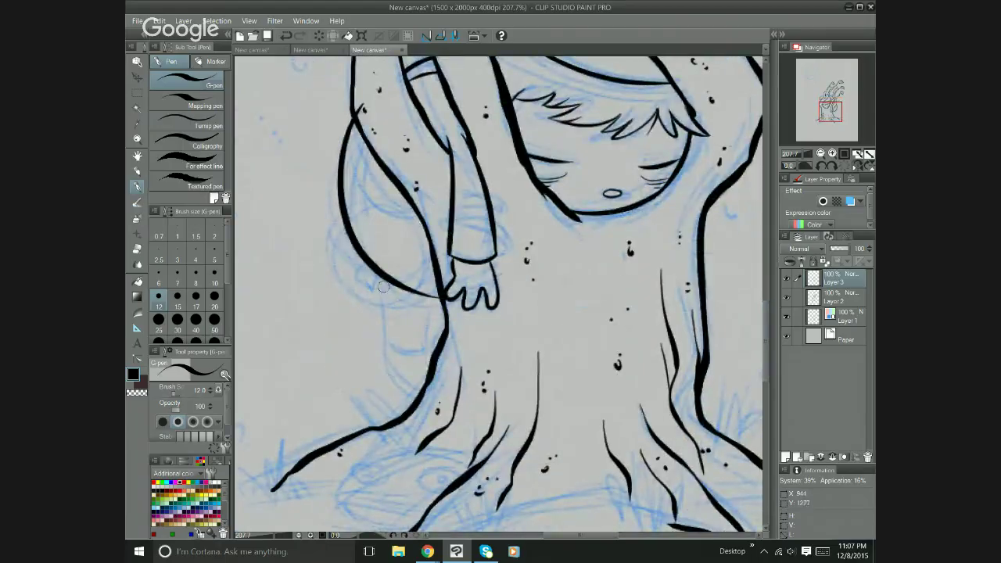
left_click_drag(379, 271, 388, 361)
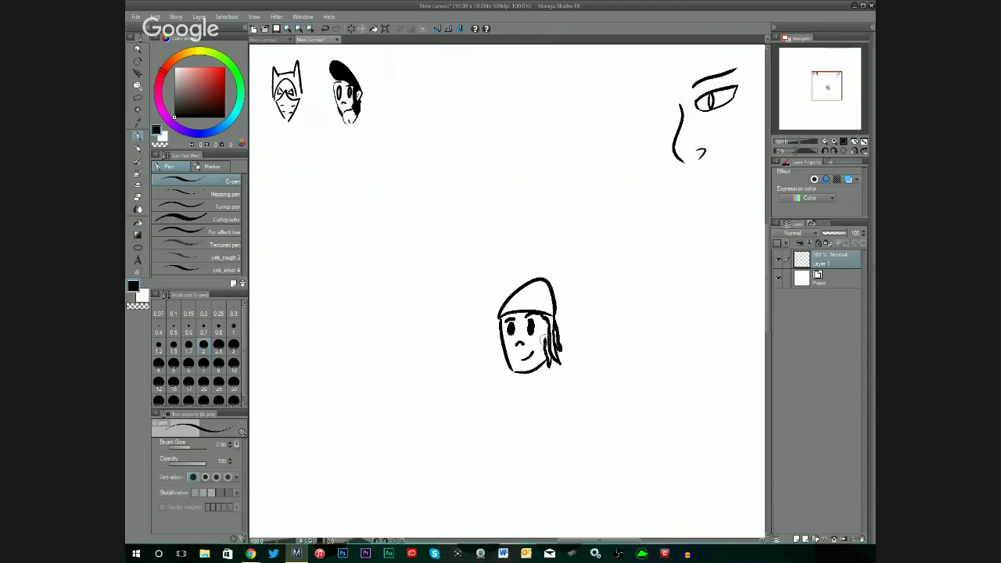
left_click_drag(544, 339, 541, 316)
left_click_drag(544, 337, 547, 303)
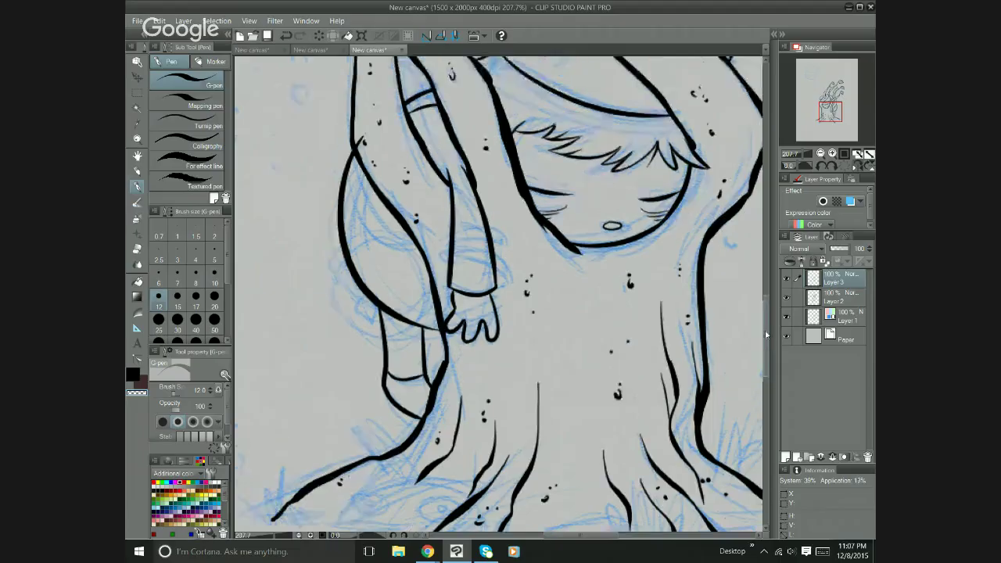
Switch to Clip Studio Paint, add a new raster layer above Layer 3, and ink a round shape over the character's lower back.
scroll(766, 335, "up", 3)
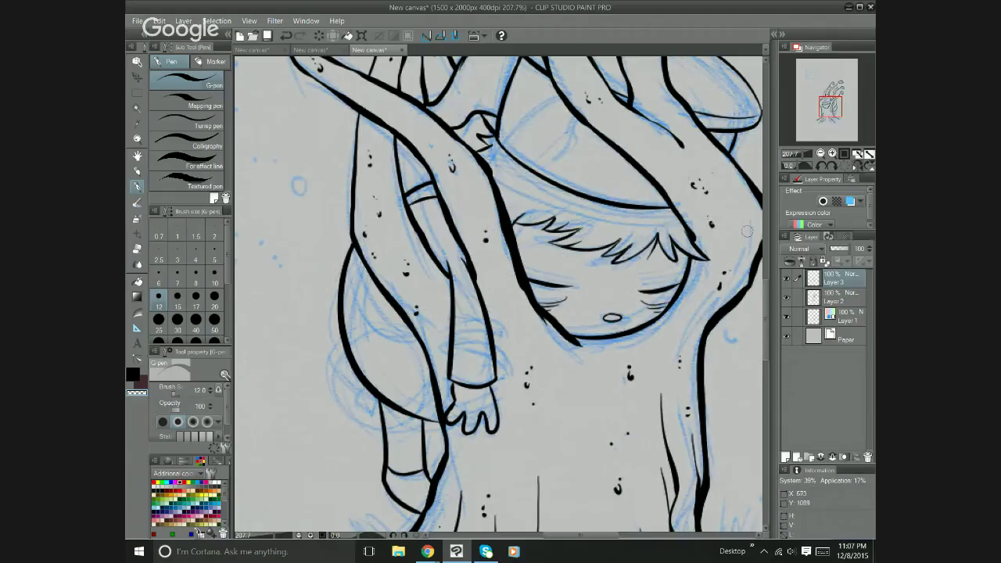
scroll(766, 298, "down", 3)
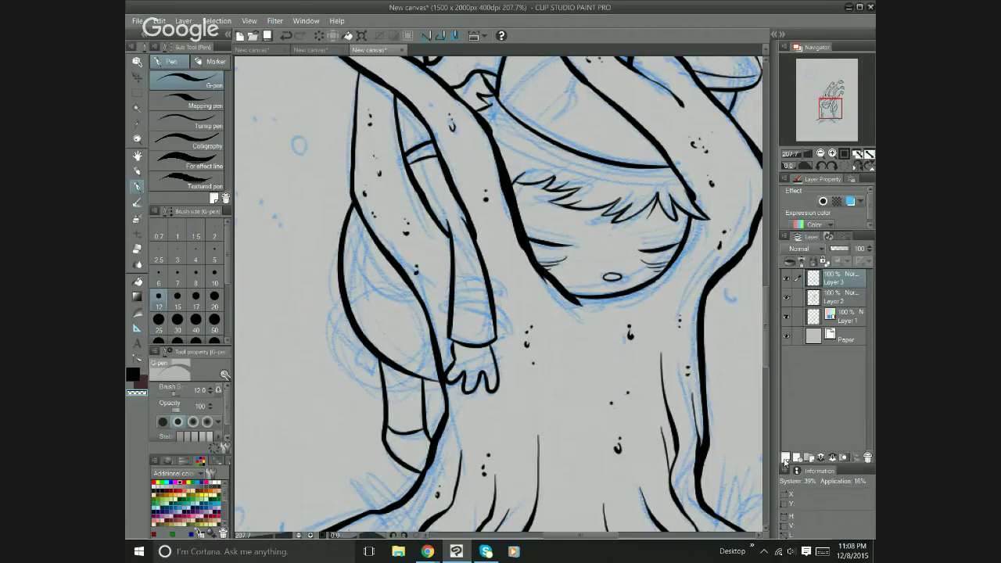
left_click(786, 458)
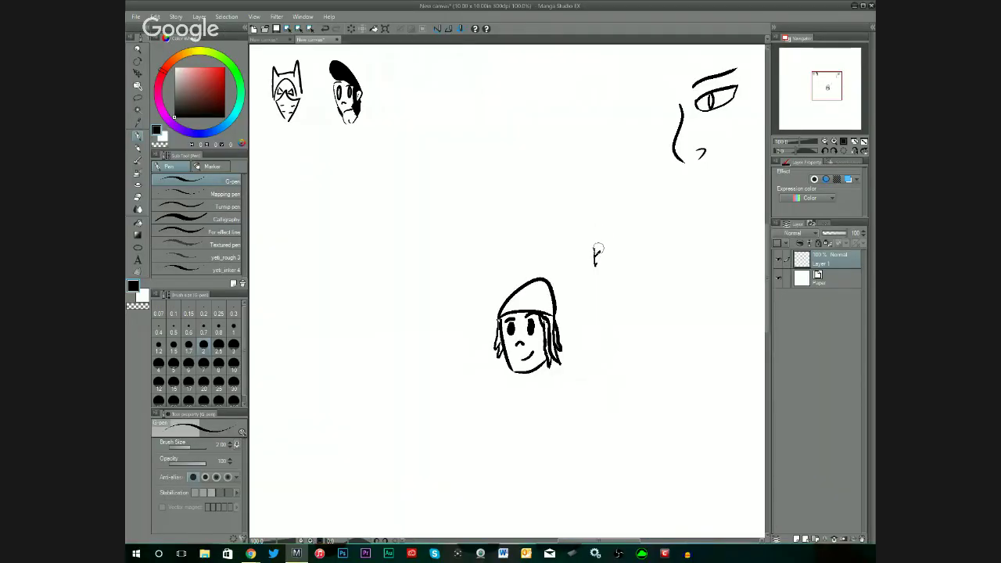
Try hand-lettering "Death of an Artist" beside the capped face in Manga Studio EX, and erase the lettering.
left_click_drag(597, 252, 604, 256)
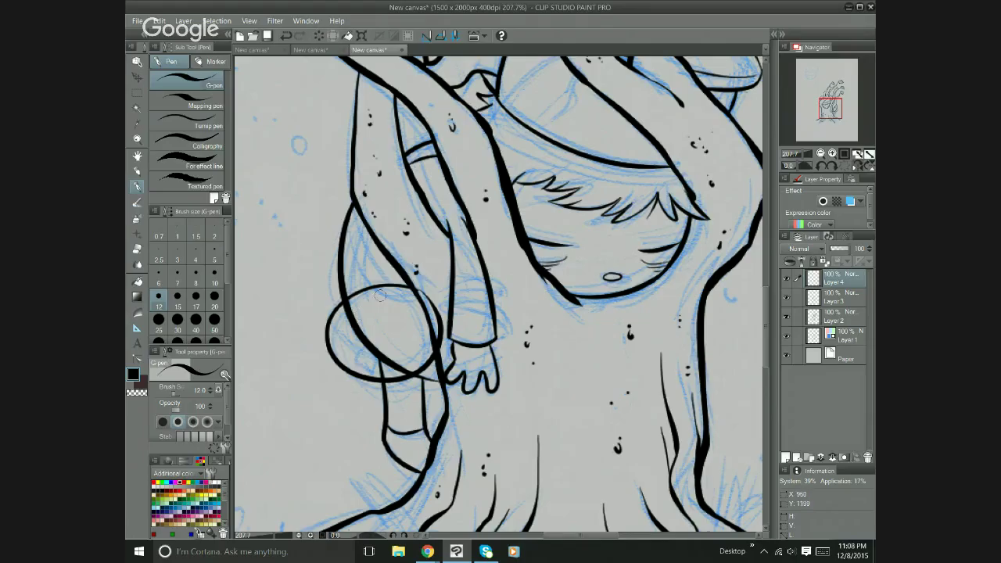
left_click(836, 301)
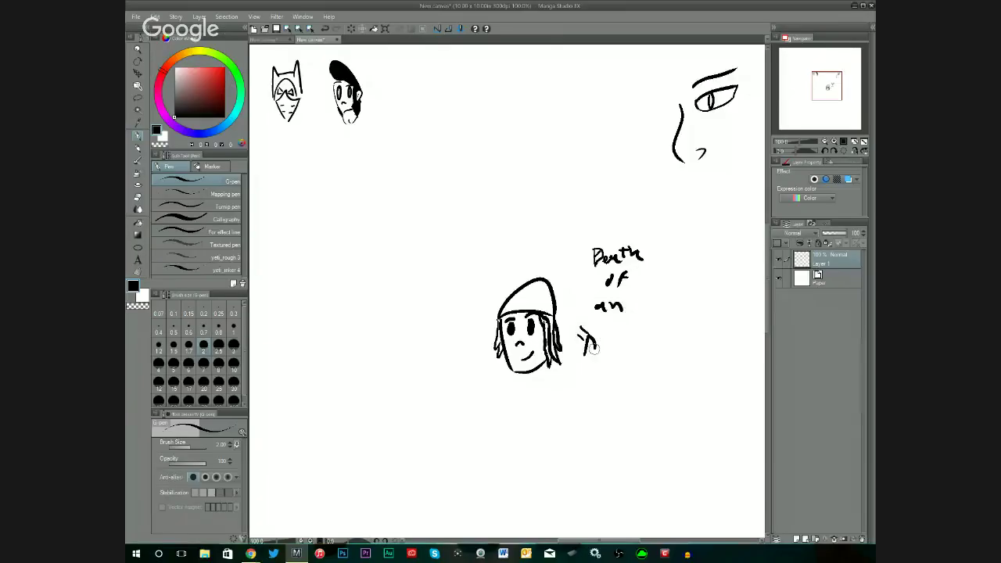
left_click_drag(585, 352, 604, 342)
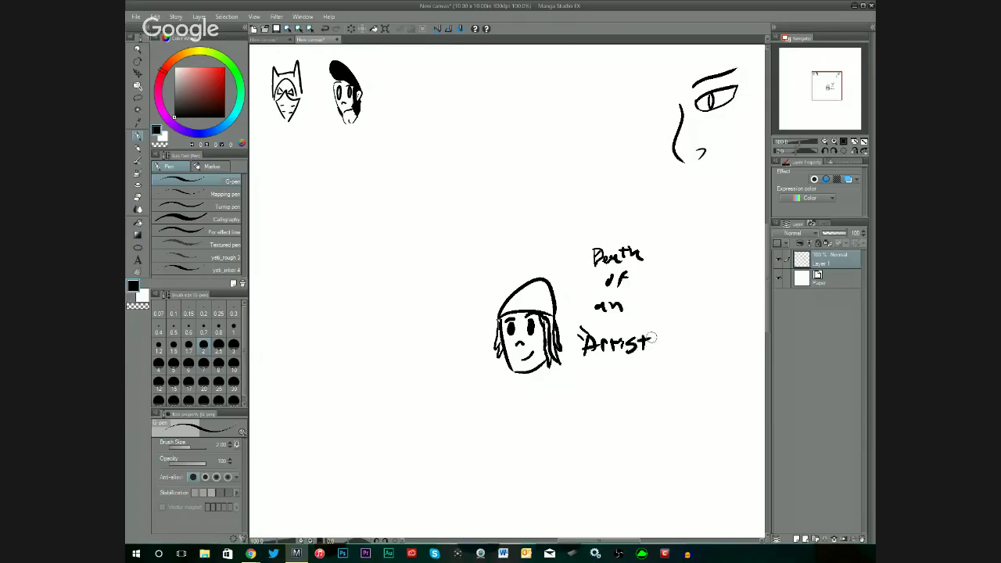
left_click_drag(657, 329, 661, 334)
mouse_move(644, 365)
left_mouse_down()
mouse_move(633, 363)
mouse_move(641, 342)
left_mouse_up()
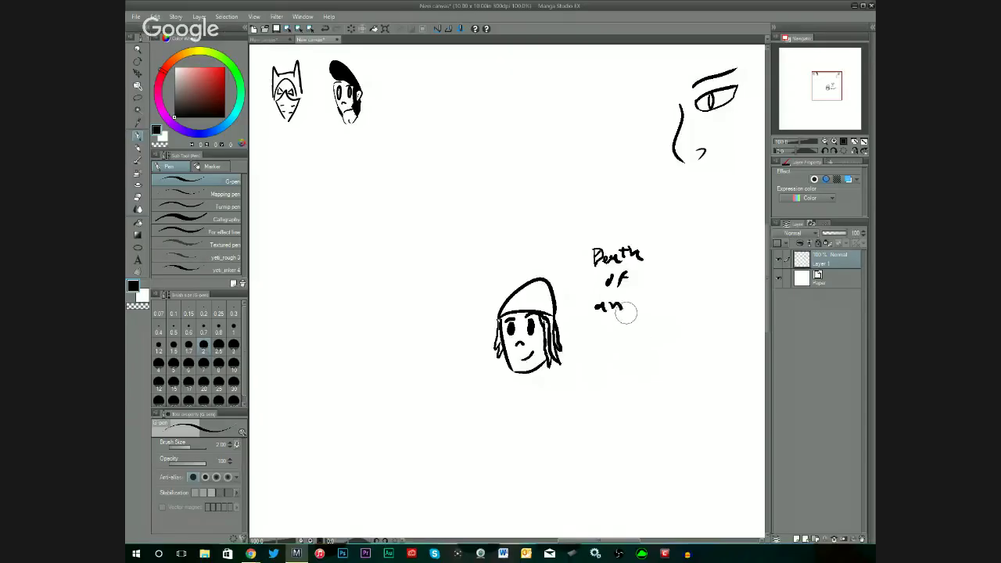
mouse_move(626, 308)
left_mouse_down()
mouse_move(610, 295)
mouse_move(618, 268)
mouse_move(600, 252)
left_mouse_up()
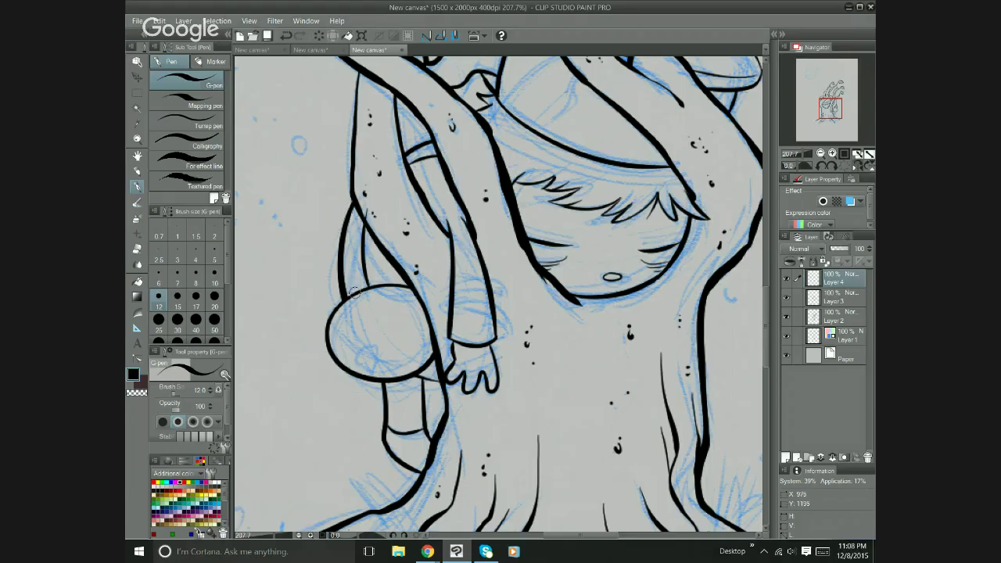
Ink the bag's strap along the character's back in Clip Studio Paint, and try a neck line under the capped face in Manga Studio EX.
left_click_drag(354, 291, 351, 227)
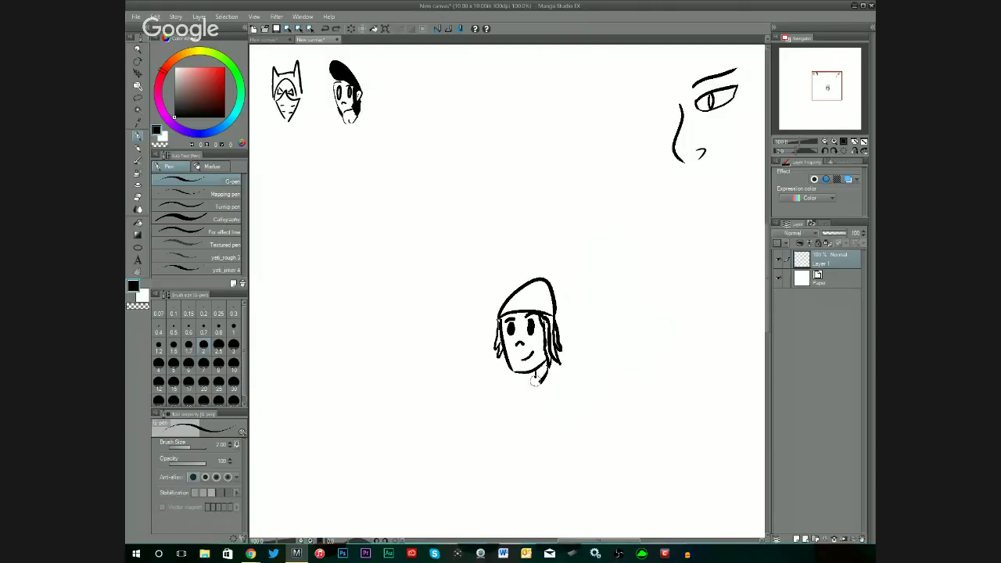
key("ctrl+z")
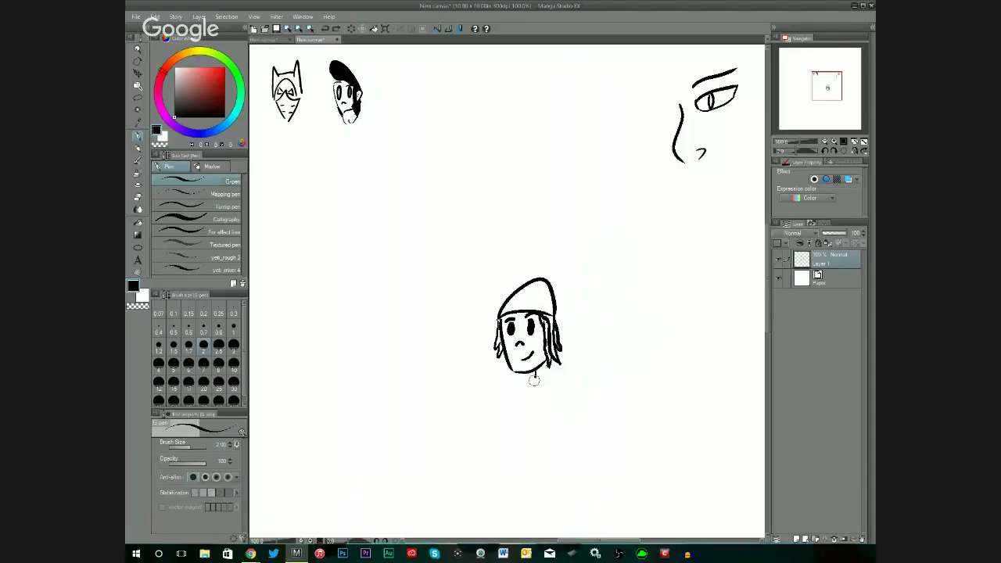
left_click_drag(534, 380, 560, 357)
key("ctrl+z")
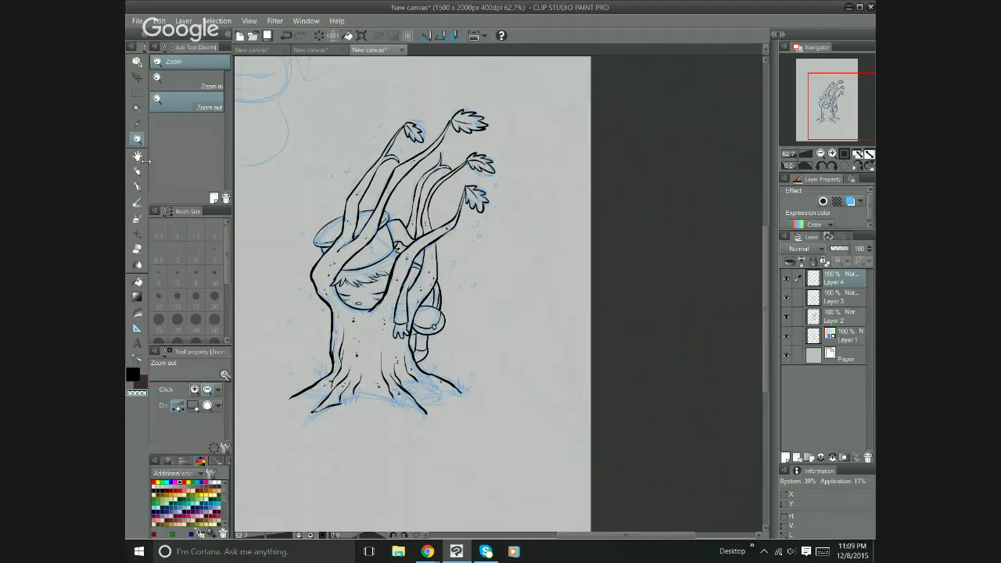
key("h")
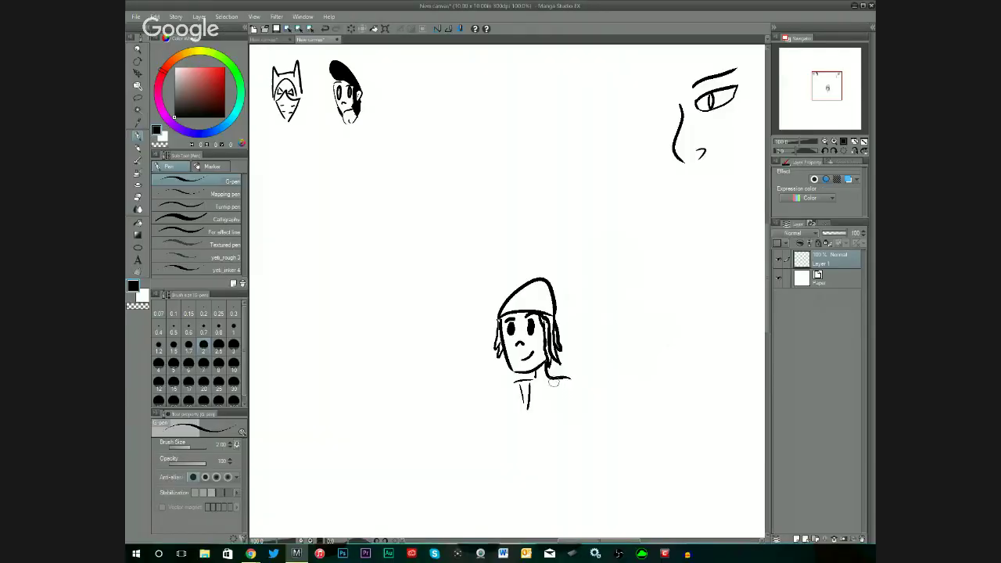
Draw and redraw the shoulder and V-neckline strokes of the shirt below the capped face in Manga Studio EX.
left_click_drag(559, 380, 561, 409)
key("ctrl+z")
mouse_move(558, 373)
left_mouse_down()
mouse_move(571, 378)
mouse_move(529, 407)
left_mouse_up()
key("ctrl+z")
mouse_move(529, 386)
left_mouse_down()
mouse_move(531, 399)
mouse_move(557, 414)
left_mouse_up()
key("ctrl+z")
mouse_move(524, 385)
left_mouse_down()
mouse_move(532, 409)
mouse_move(550, 384)
mouse_move(532, 407)
left_mouse_up()
key("ctrl+z")
mouse_move(543, 375)
left_mouse_down()
mouse_move(561, 413)
mouse_move(563, 370)
left_mouse_up()
left_click_drag(561, 374, 579, 397)
key("ctrl+z")
key("ctrl+z")
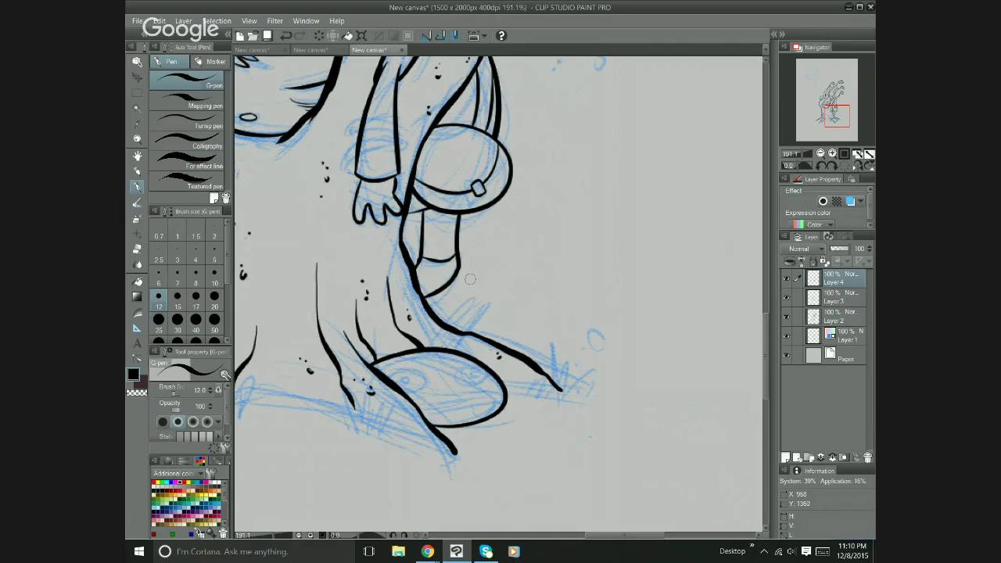
Switch to Clip Studio Paint and ink two dot eyes, a wide mouth and a tongue on the oval shape at the tree's roots.
left_click_drag(403, 373, 401, 376)
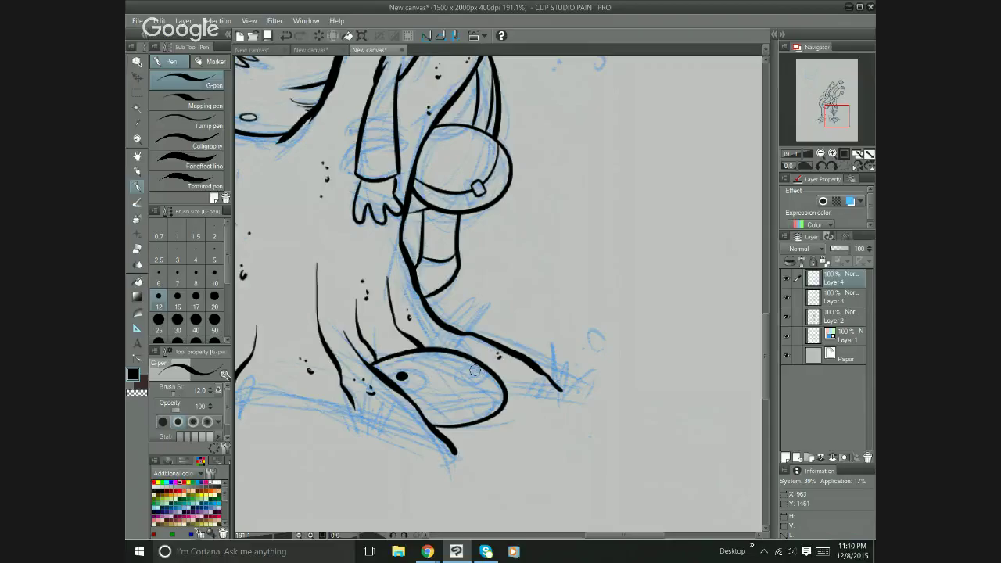
left_click_drag(474, 371, 477, 371)
left_click_drag(418, 400, 493, 392)
left_click_drag(424, 400, 491, 394)
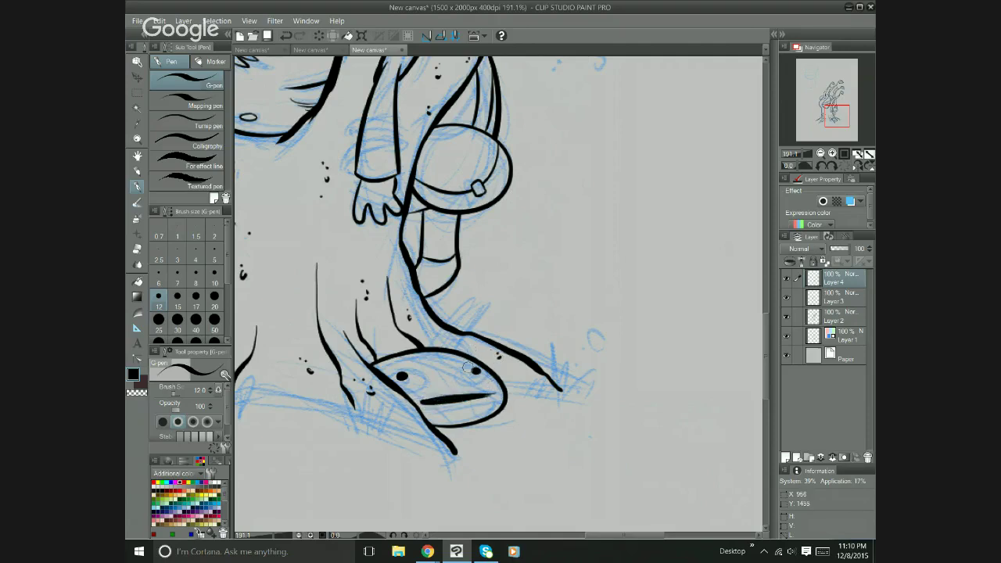
left_click_drag(469, 400, 493, 395)
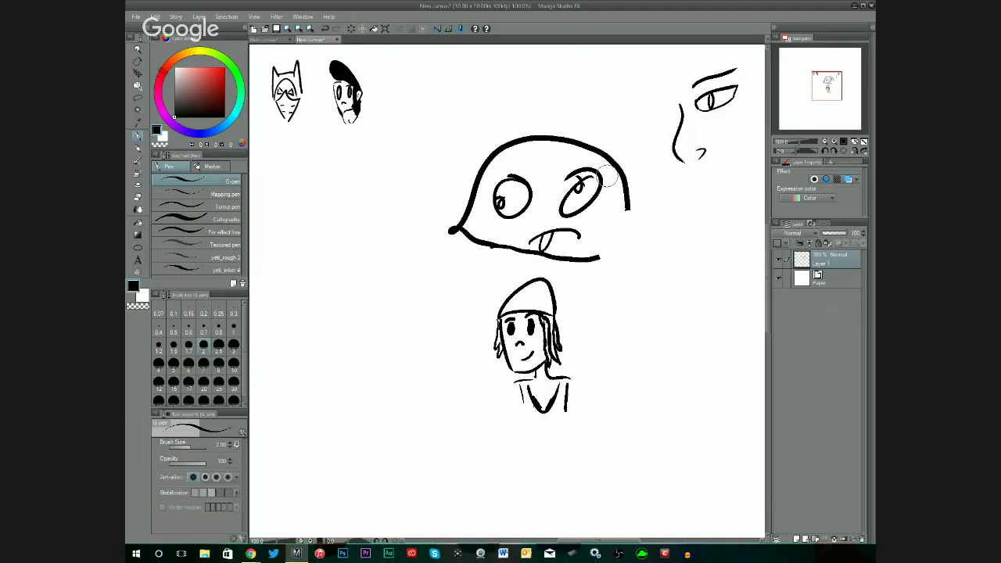
Lasso and delete the large cartoon head above the capped figure in Manga Studio EX, and clear its leftover stroke.
left_click(140, 99)
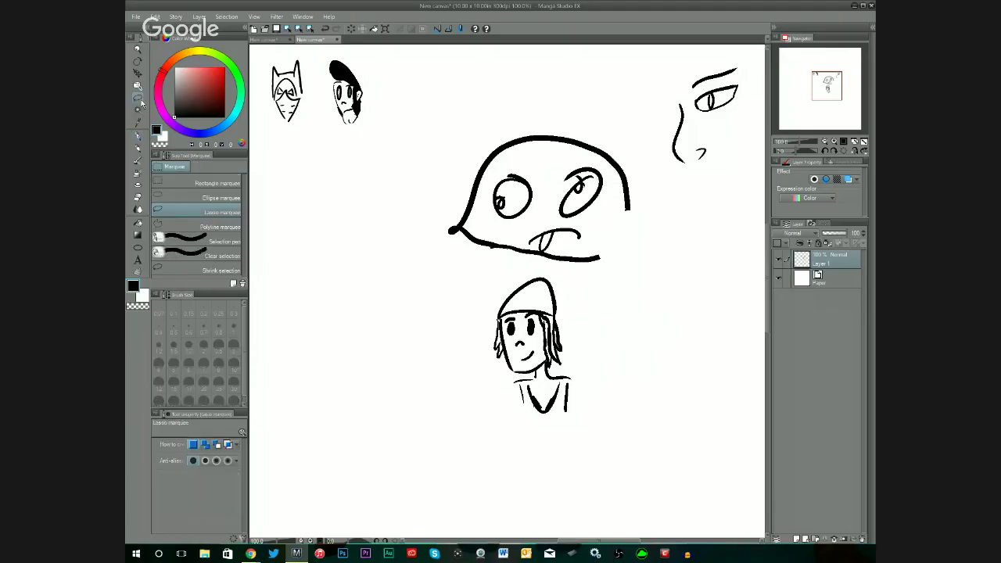
mouse_move(489, 140)
left_mouse_down()
mouse_move(428, 213)
mouse_move(598, 276)
mouse_move(664, 229)
mouse_move(629, 140)
mouse_move(452, 151)
left_mouse_up()
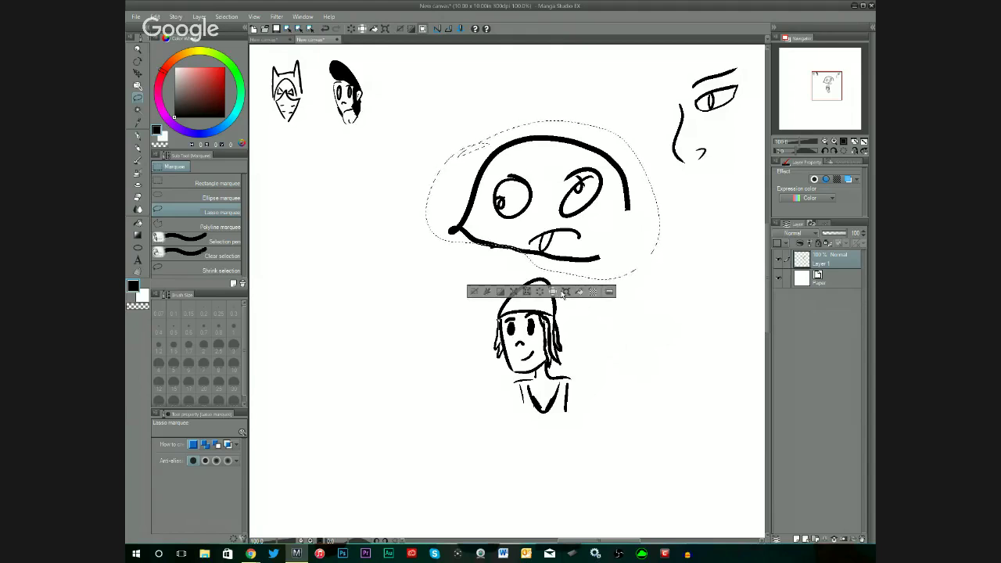
left_click(539, 292)
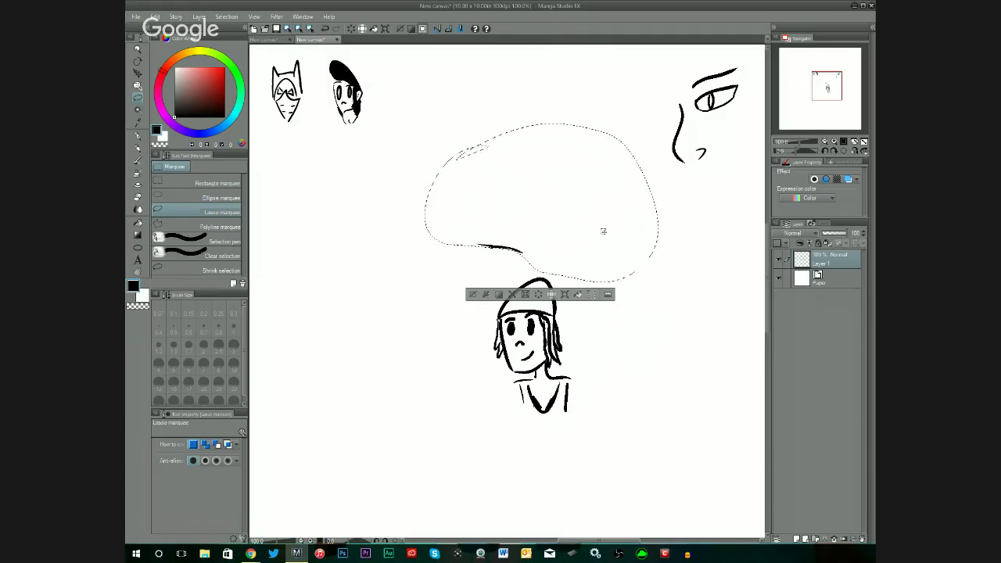
key("p")
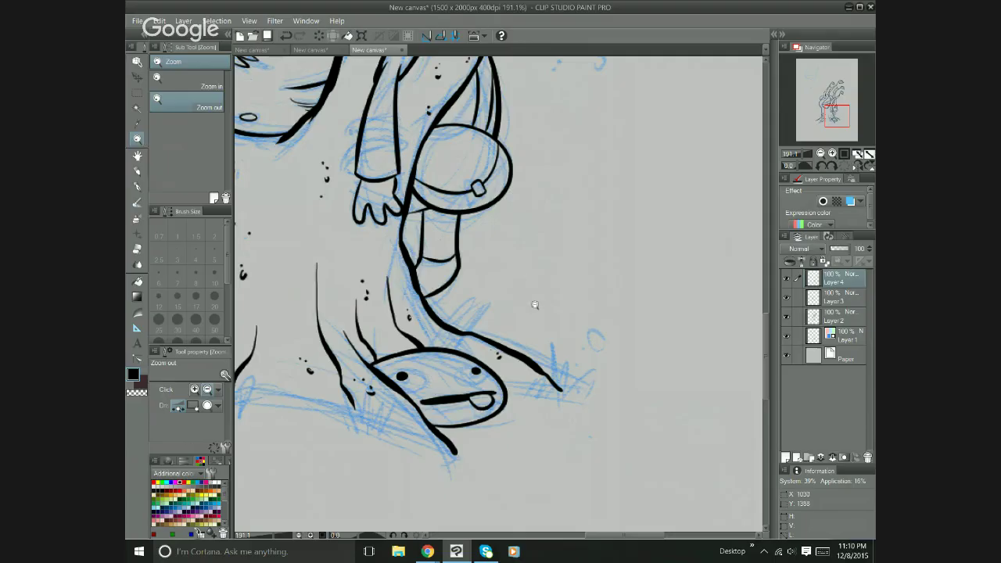
left_click(509, 294)
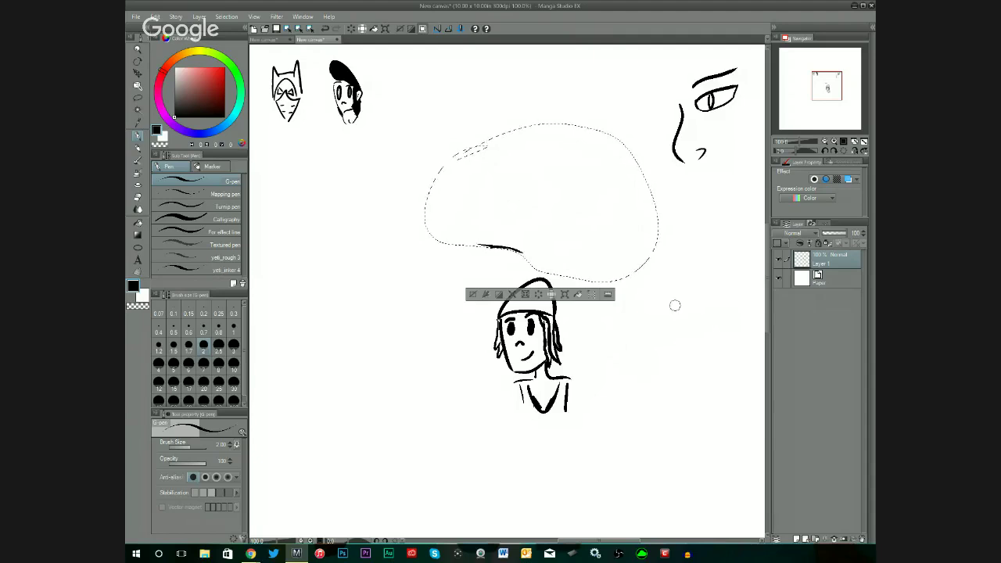
key("ctrl+d")
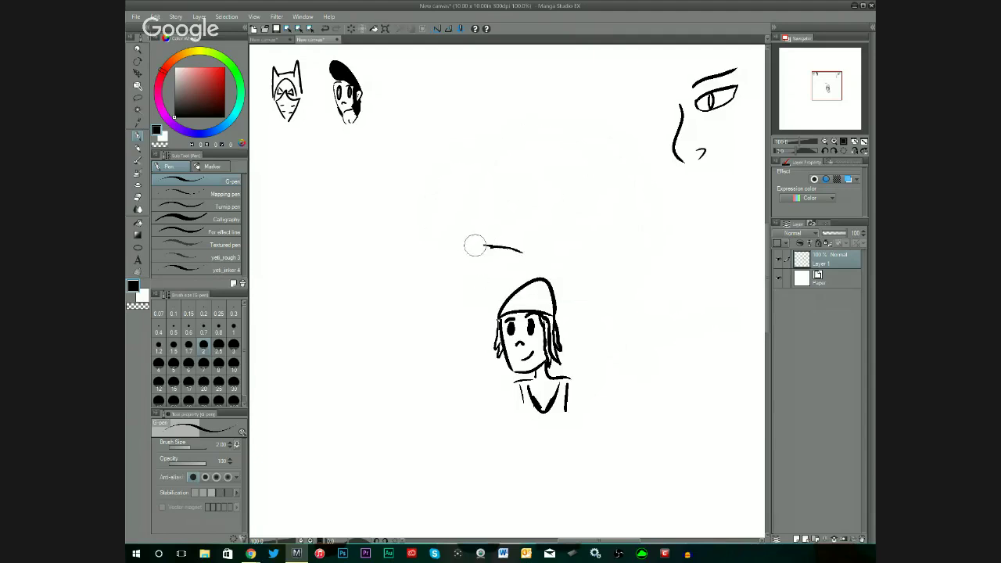
key("ctrl+z")
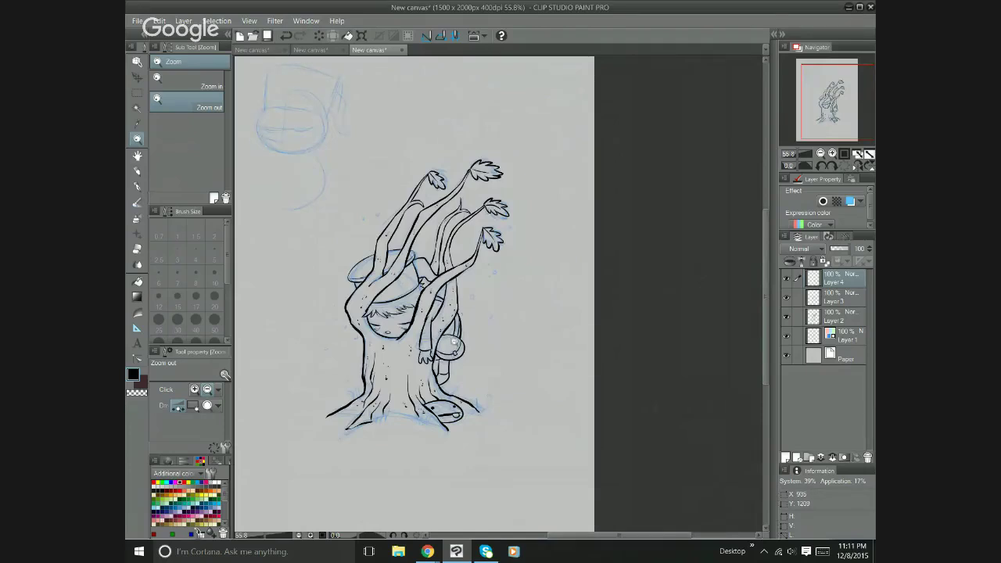
Add a new raster layer above Layer 4 in Clip Studio Paint, and draw the shirt's left side line on the capped figure in Manga Studio EX.
left_click(785, 458)
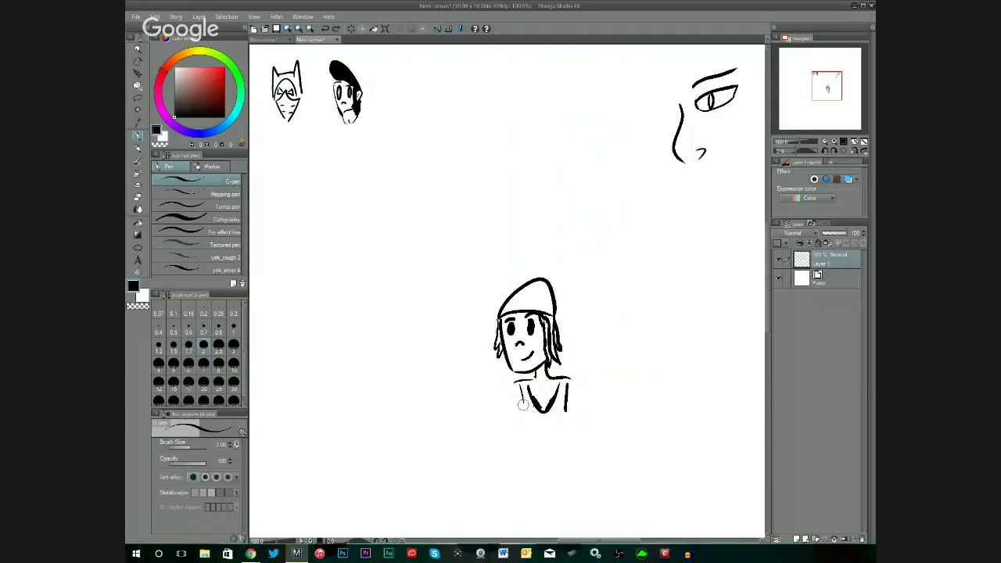
left_click_drag(523, 396, 538, 454)
key("ctrl+z")
key("ctrl+z")
left_click_drag(523, 397, 520, 469)
key("ctrl+z")
left_click_drag(523, 398, 528, 468)
key("ctrl+z")
left_click_drag(522, 397, 517, 449)
key("ctrl+z")
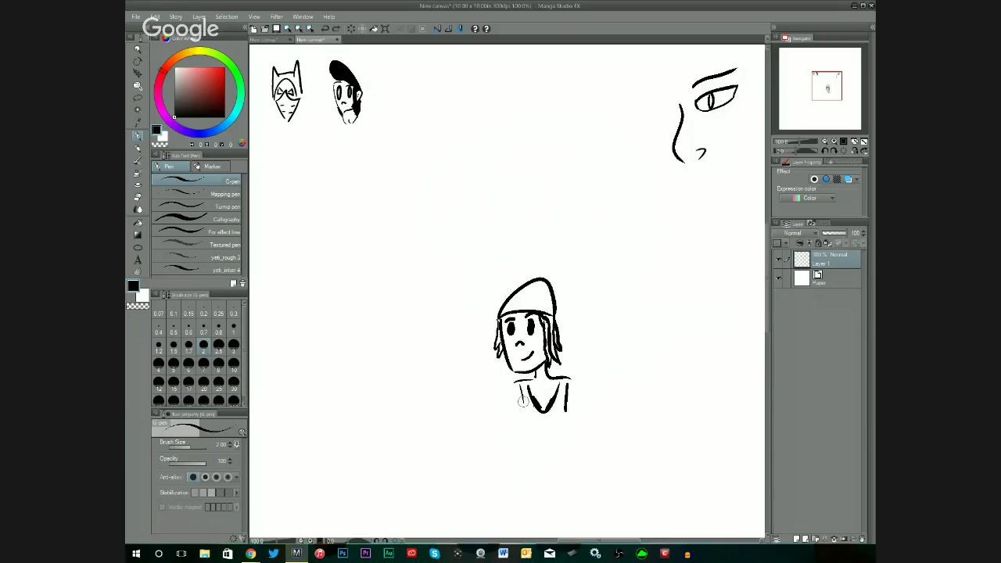
left_click_drag(522, 401, 525, 452)
Draw the curved hem across the bottom of the capped figure's shirt, and undo a stray stroke beside the figure.
left_click_drag(514, 462, 580, 475)
key("ctrl+z")
left_click_drag(514, 461, 580, 475)
key("ctrl+z")
left_click_drag(515, 462, 583, 473)
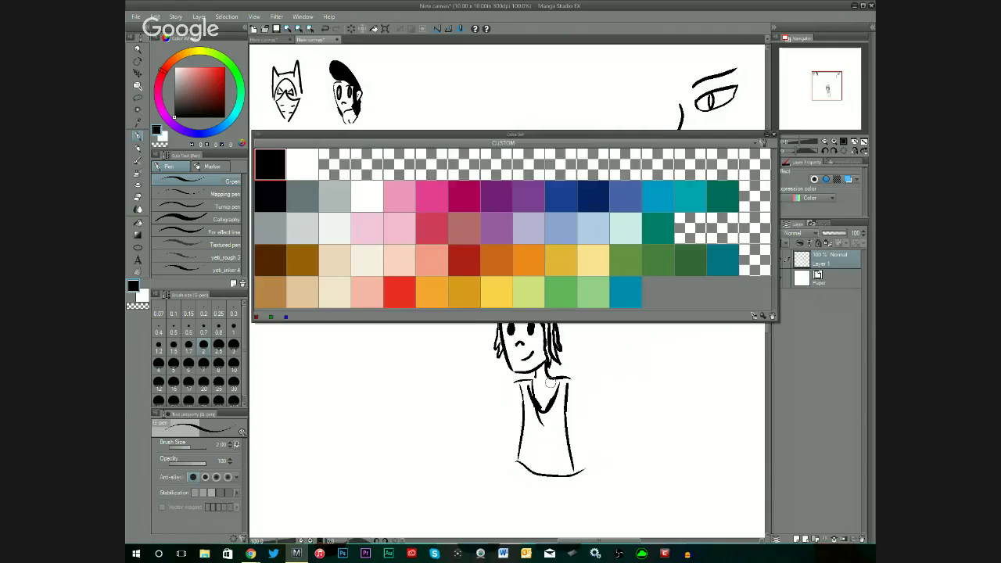
left_click_drag(619, 374, 647, 356)
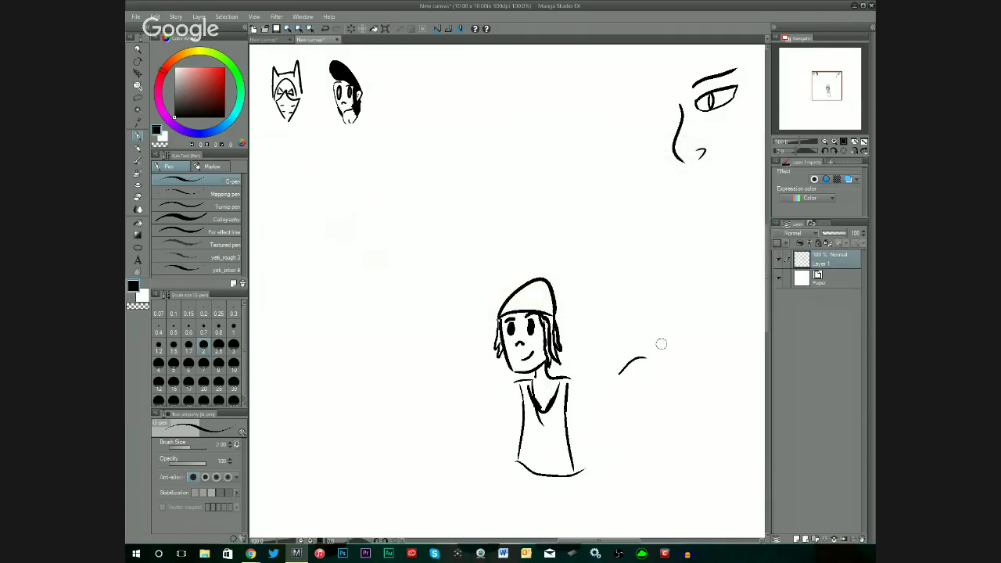
key("ctrl+z")
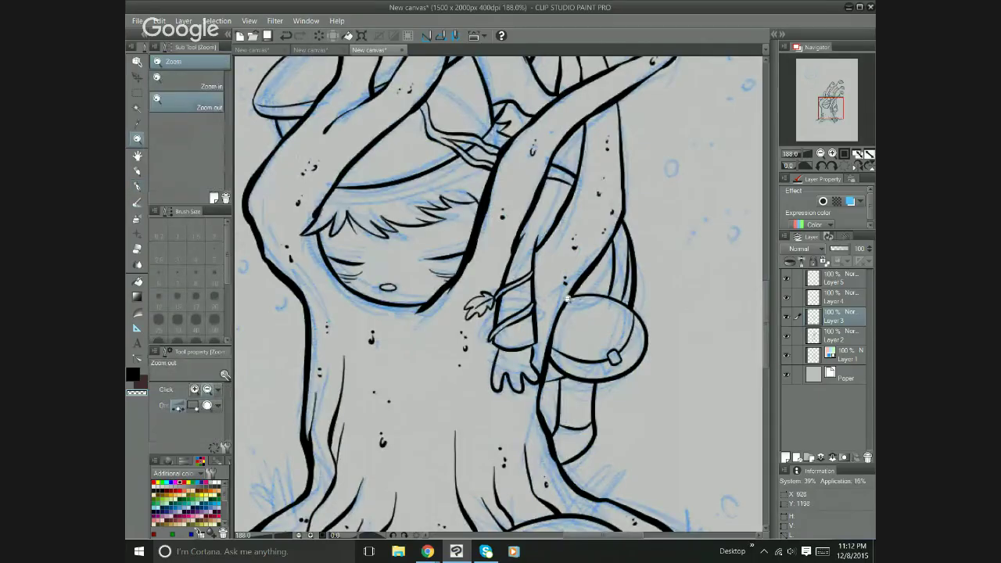
Switch to Clip Studio Paint and save the tree drawing as gregtree in CLIP STUDIO PAINT format.
left_click(583, 304)
left_click(693, 277)
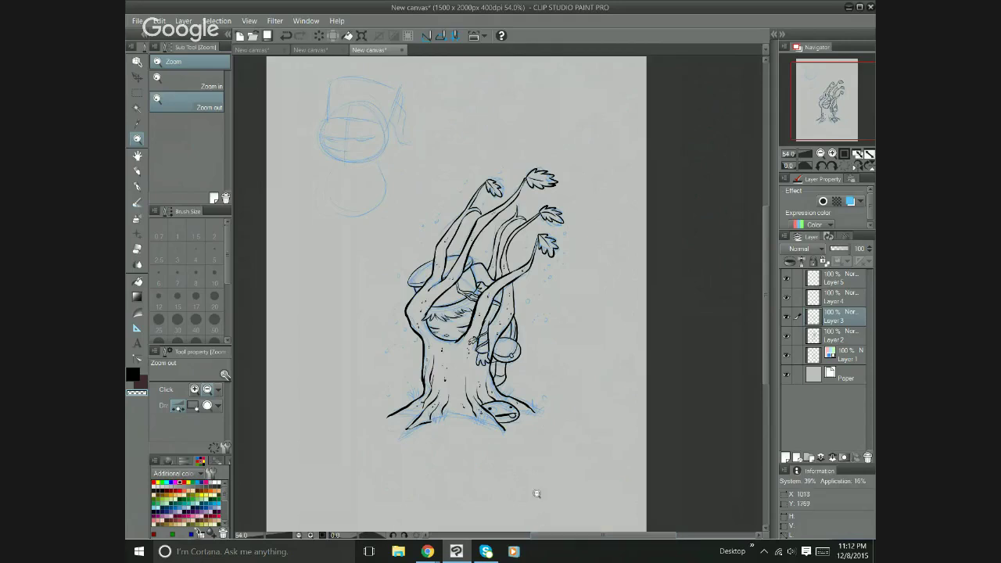
left_click(267, 36)
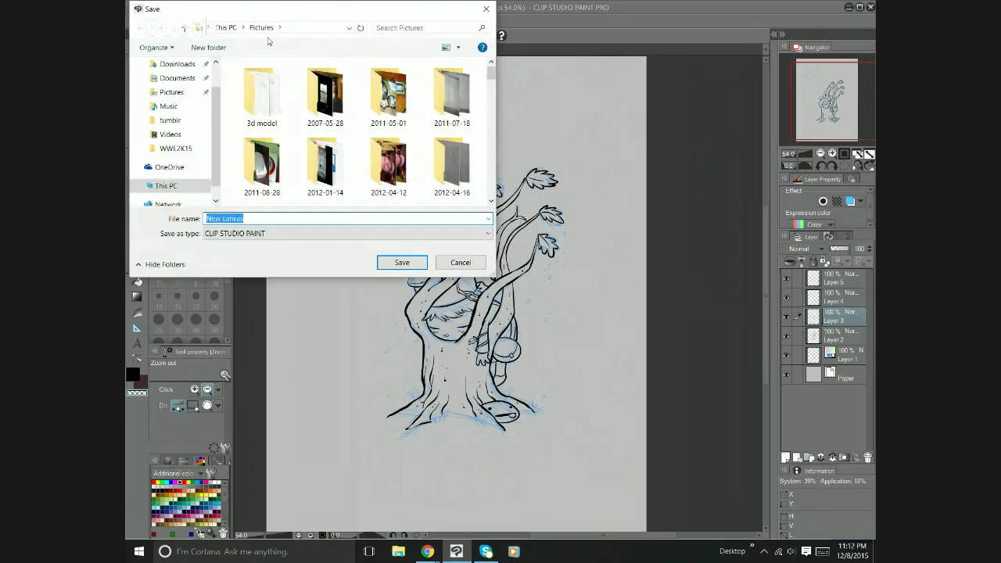
type("greg")
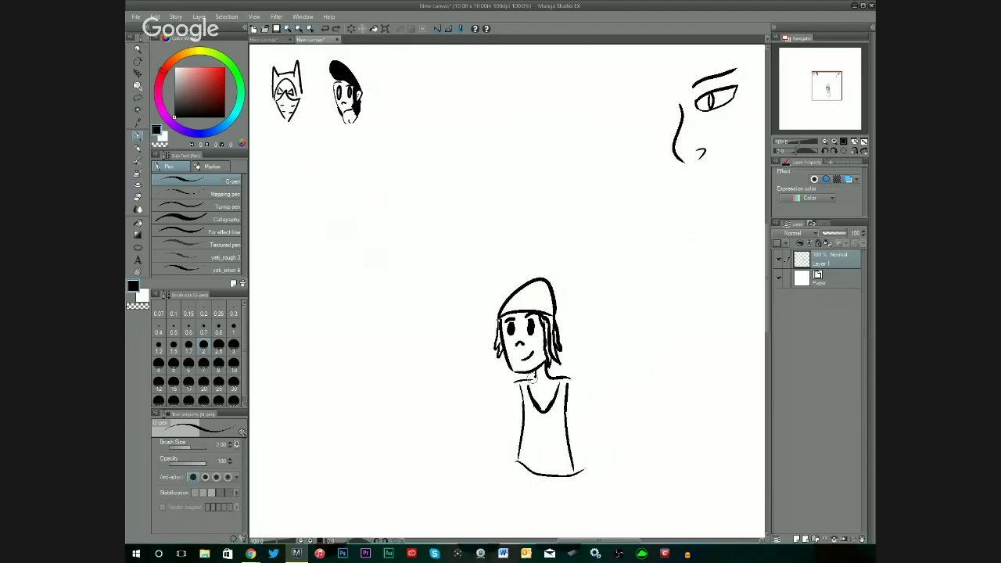
Draw the necklace cord inside the figure's neckline in Manga Studio EX, and group the ink layers in a new folder in Clip Studio Paint.
mouse_move(531, 375)
left_mouse_down()
mouse_move(547, 422)
mouse_move(547, 400)
left_mouse_up()
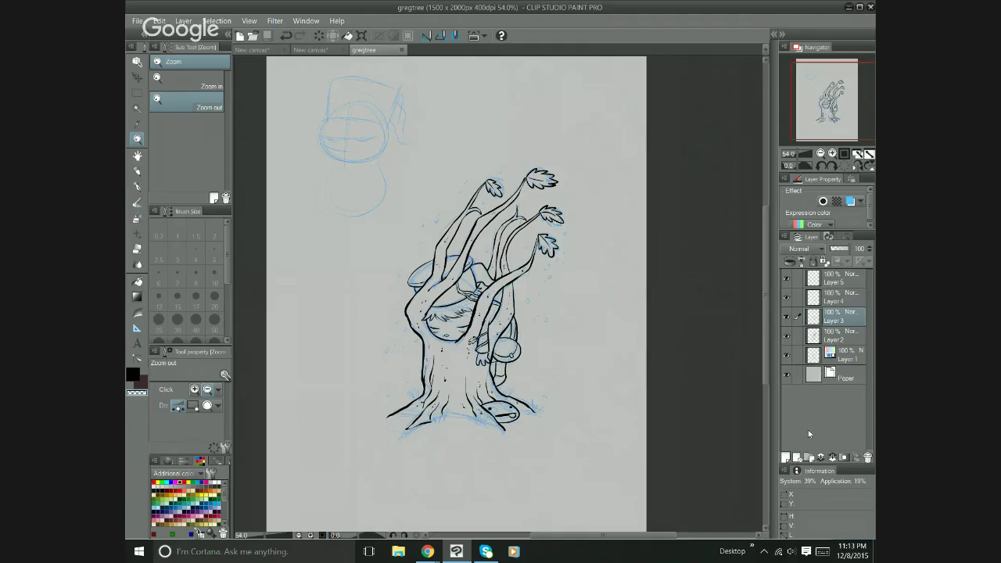
left_click(811, 458)
mouse_move(837, 305)
left_mouse_down()
mouse_move(834, 279)
mouse_move(834, 298)
left_mouse_up()
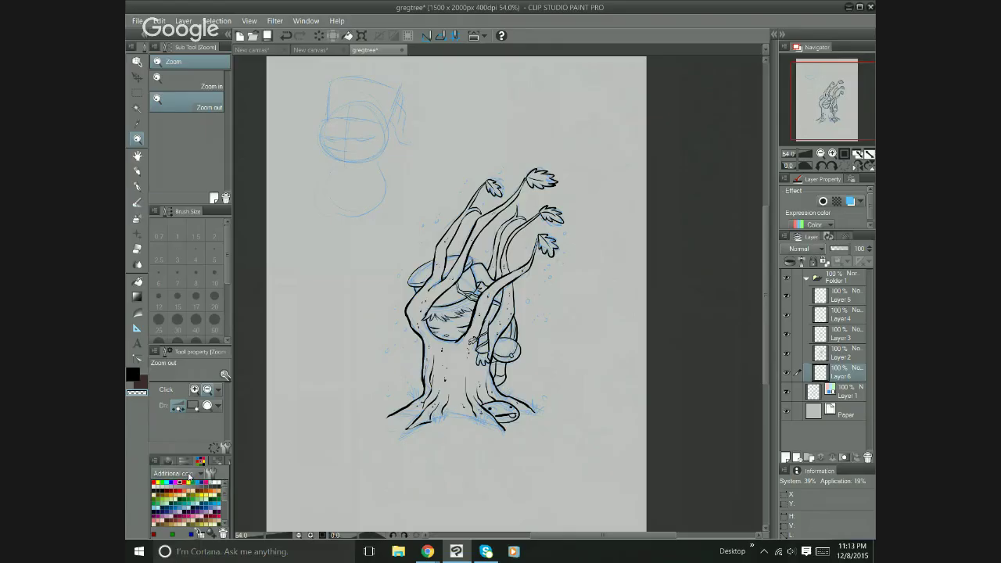
Open the colour set list in Clip Studio Paint, and pick the slate grey swatch from the CUSTOM colour set in Manga Studio EX.
left_click(190, 475)
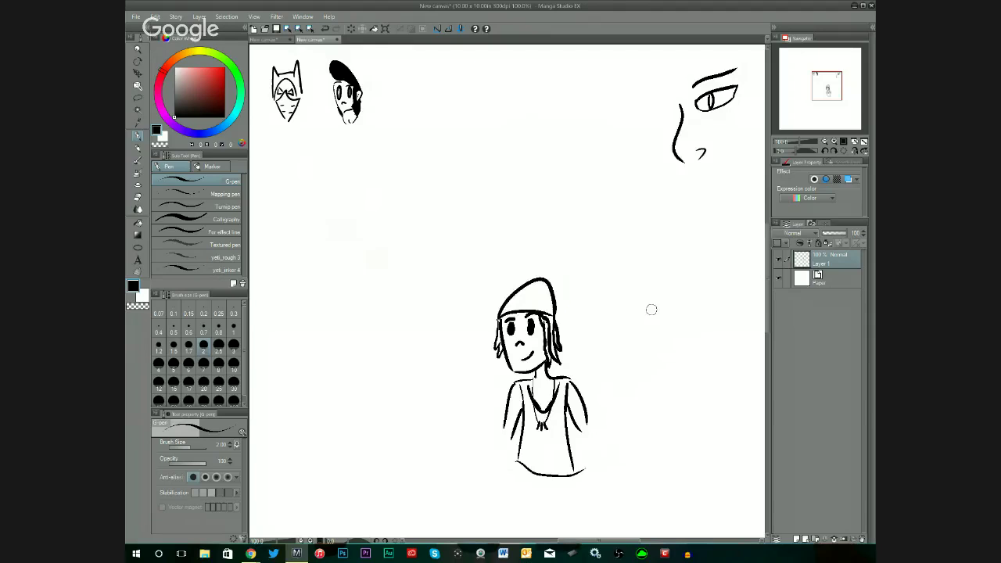
key("F4")
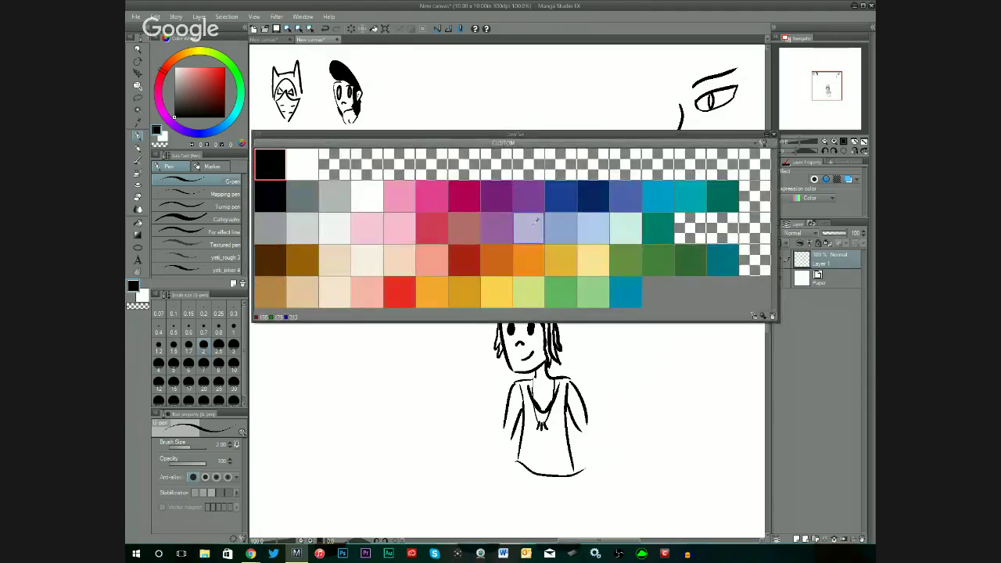
left_click(314, 192)
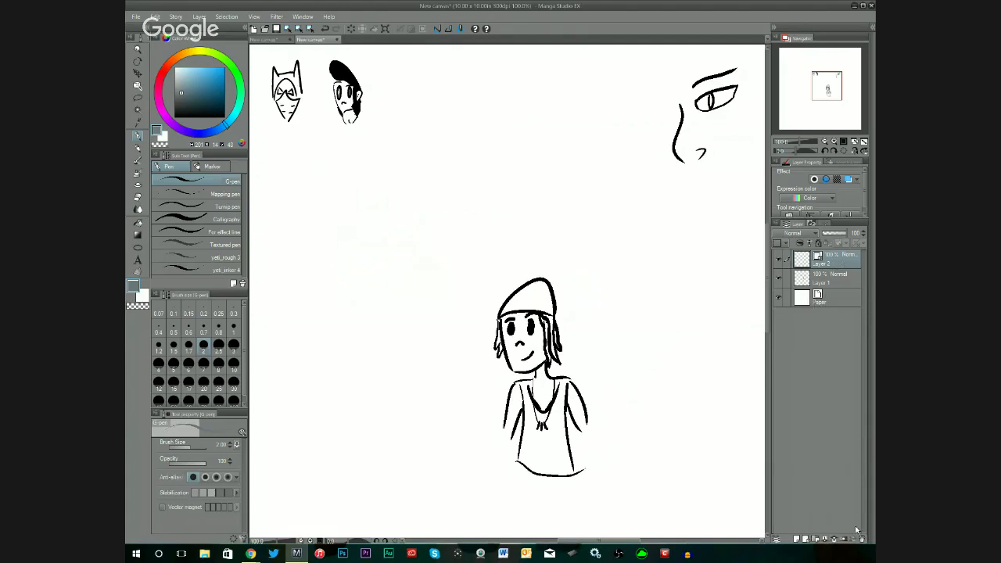
Replace the vector layer above Layer 1 with a new raster layer and place it beneath Layer 1.
left_click_drag(866, 522, 863, 539)
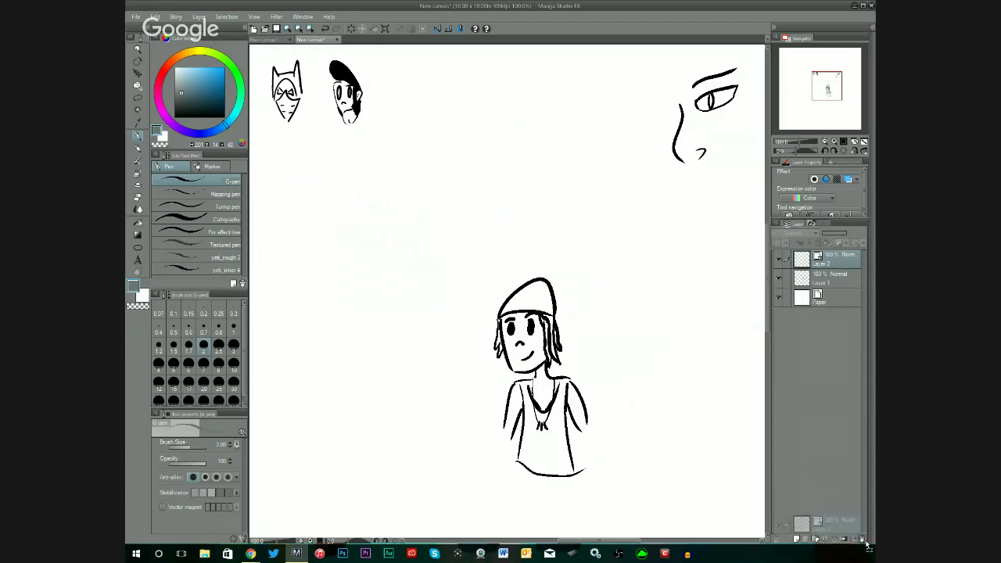
left_click(796, 540)
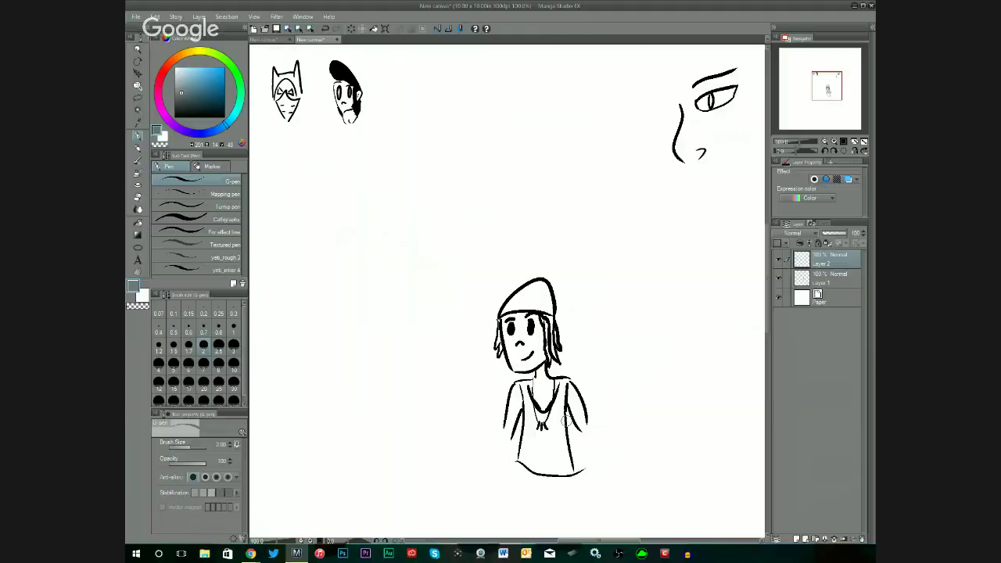
left_click_drag(842, 263, 834, 290)
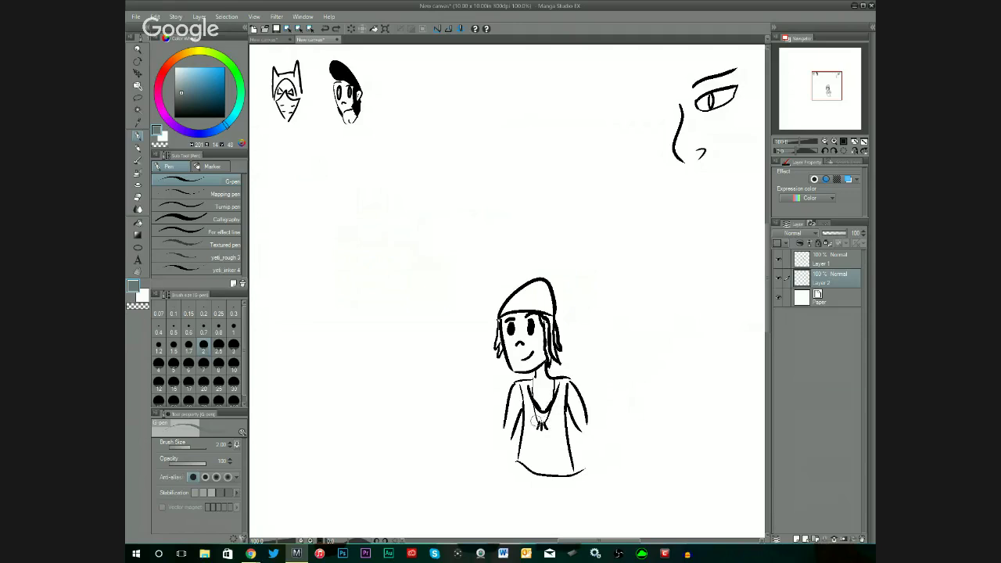
left_click_drag(532, 434, 557, 429)
key("ctrl+z")
key("F7")
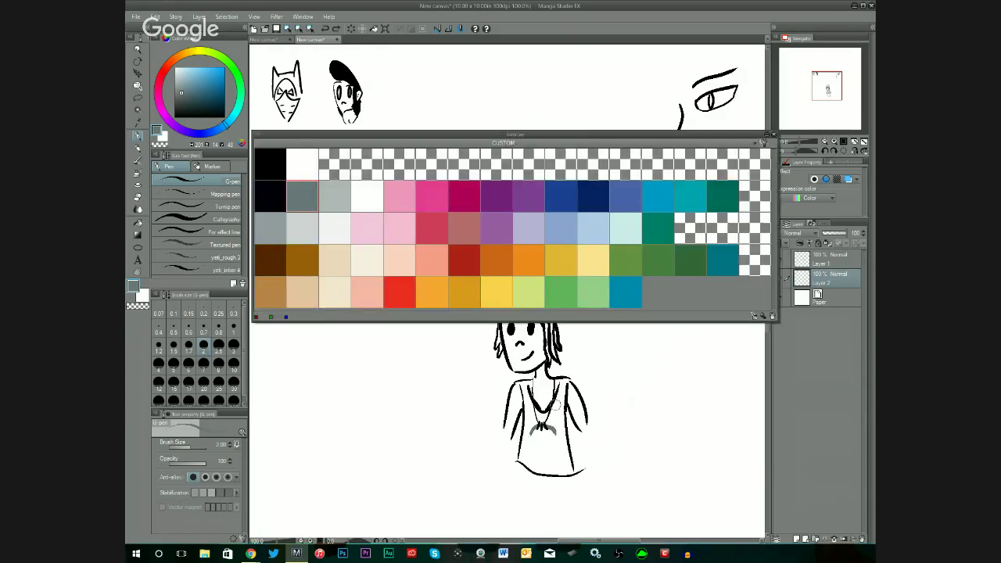
key("F7")
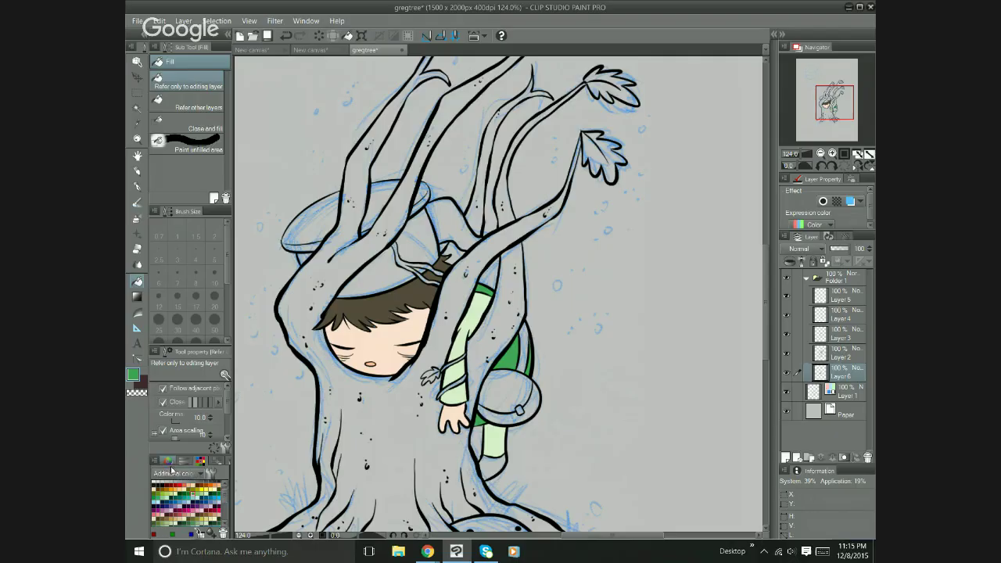
In the gregtree drawing in Clip Studio Paint, fill the satchel behind the tree with brown and recolor its flap.
scroll(227, 498, "down", 5)
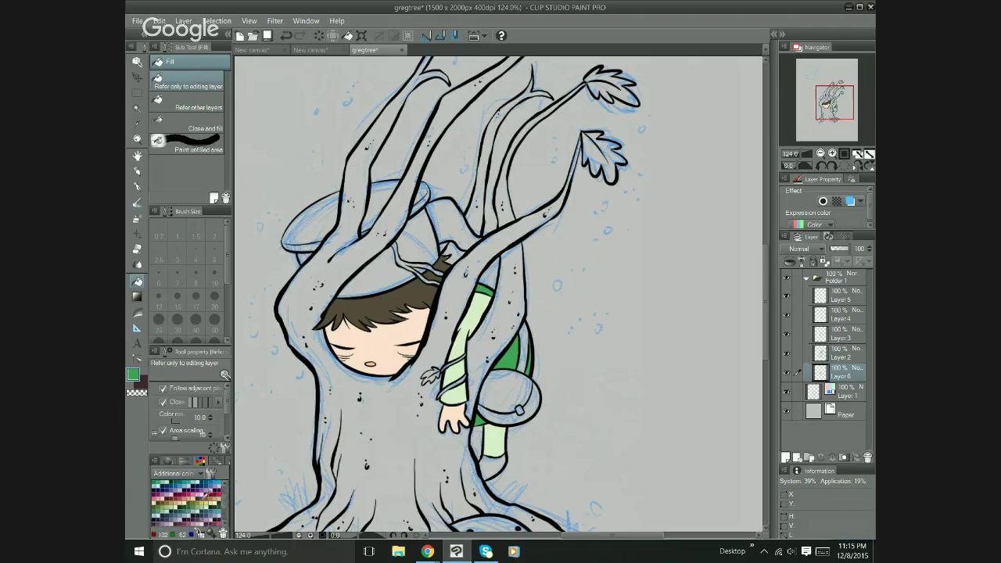
left_click(206, 496)
left_click(512, 392)
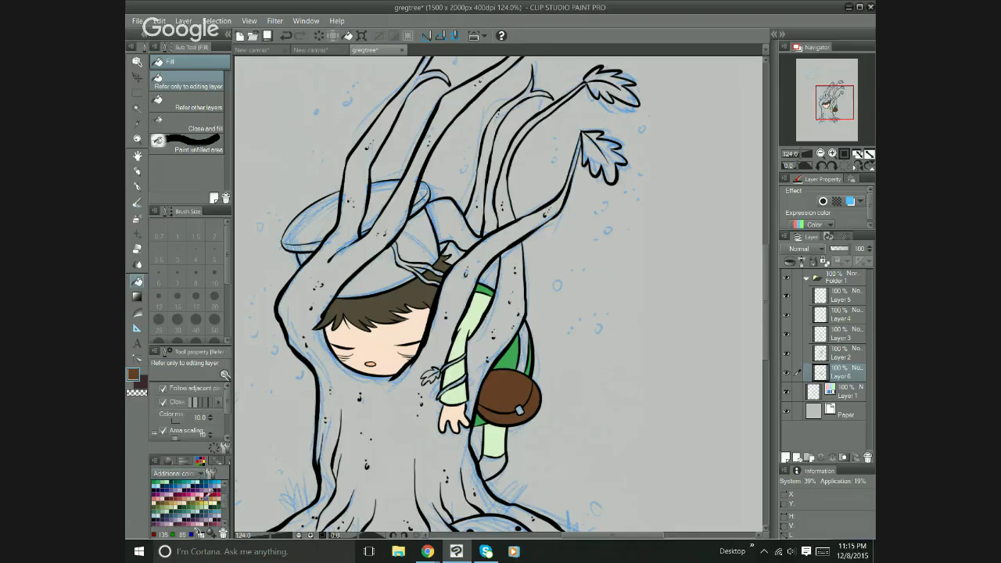
left_click(213, 494)
left_click(510, 371)
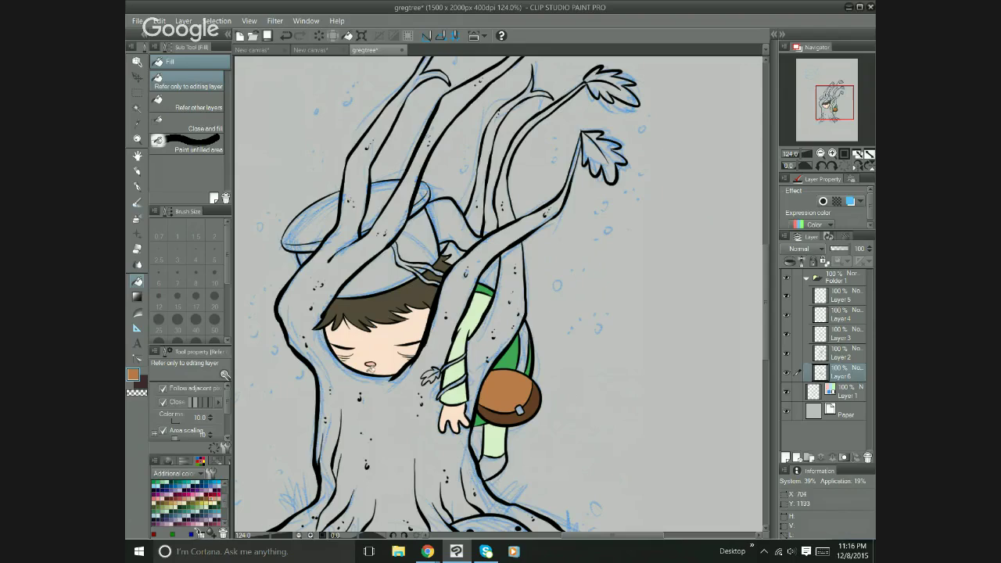
left_click(211, 495)
left_click(507, 372)
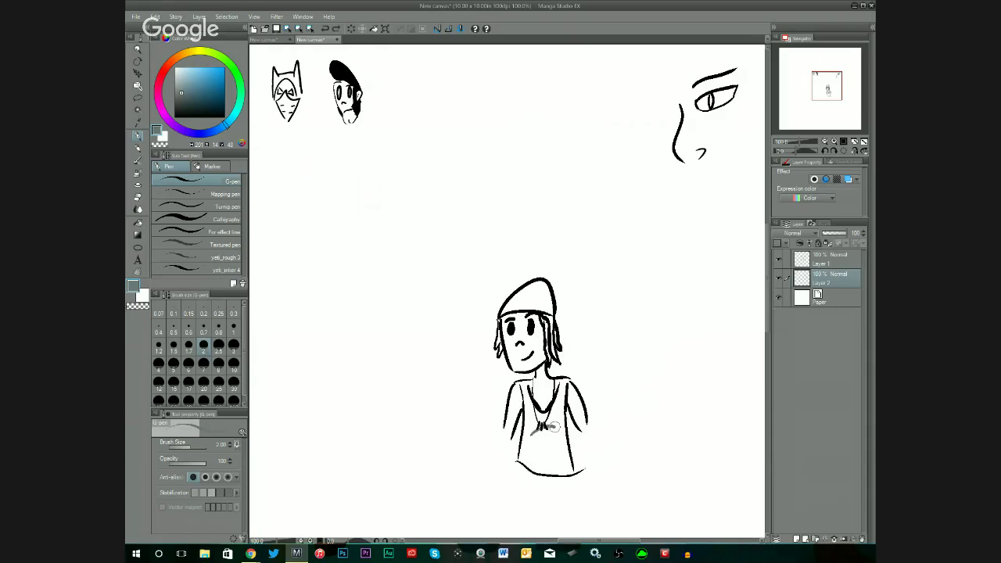
left_click_drag(540, 426, 554, 446)
key("ctrl+z")
key("ctrl+z")
key("ctrl+z")
key("ctrl+F9")
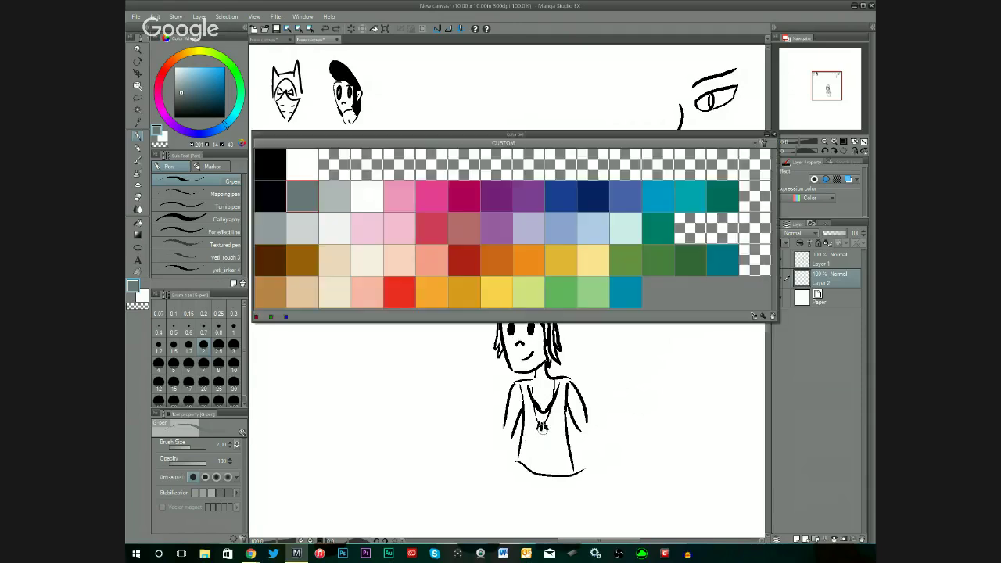
key("ctrl+F9")
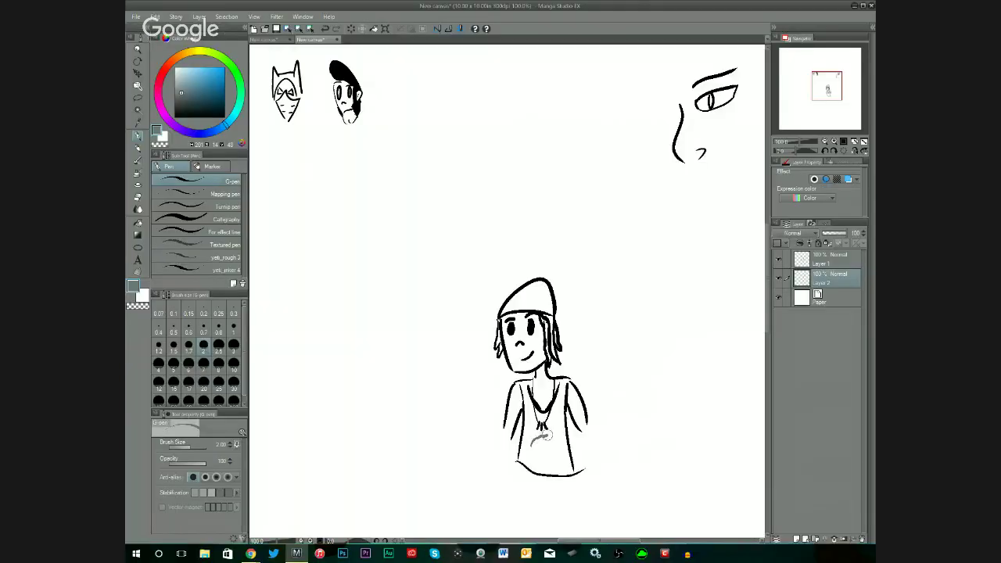
key("ctrl+z")
In the Manga Studio canvas, draw a gray round skull outline on the shirt below the necklace and start its eyes.
left_click_drag(530, 449, 535, 459)
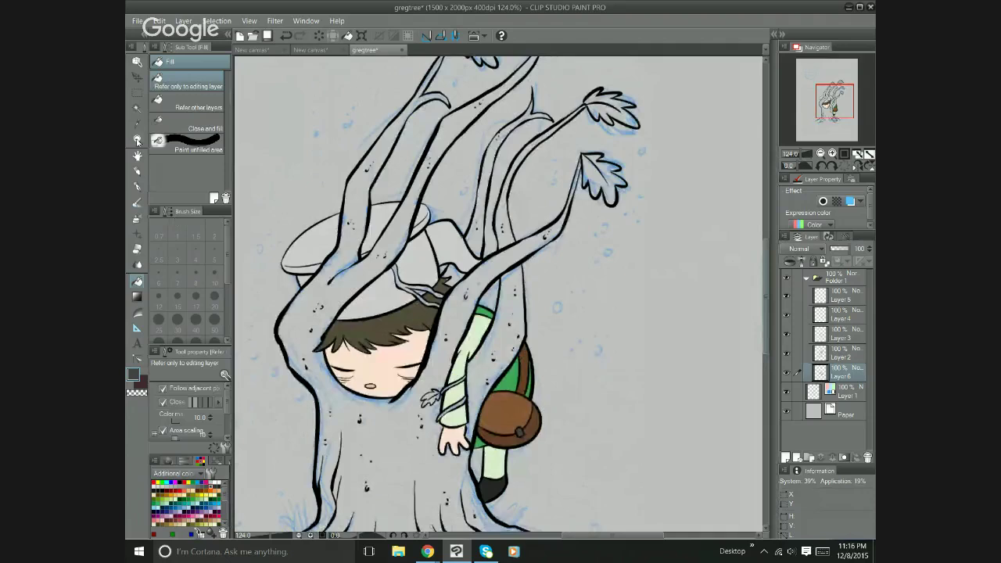
left_click(138, 139)
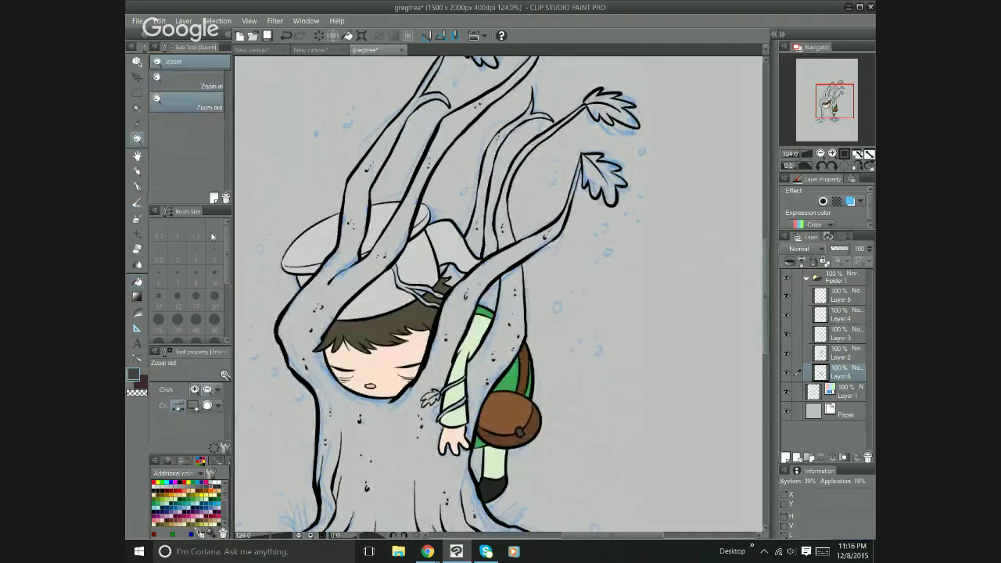
left_click(487, 377)
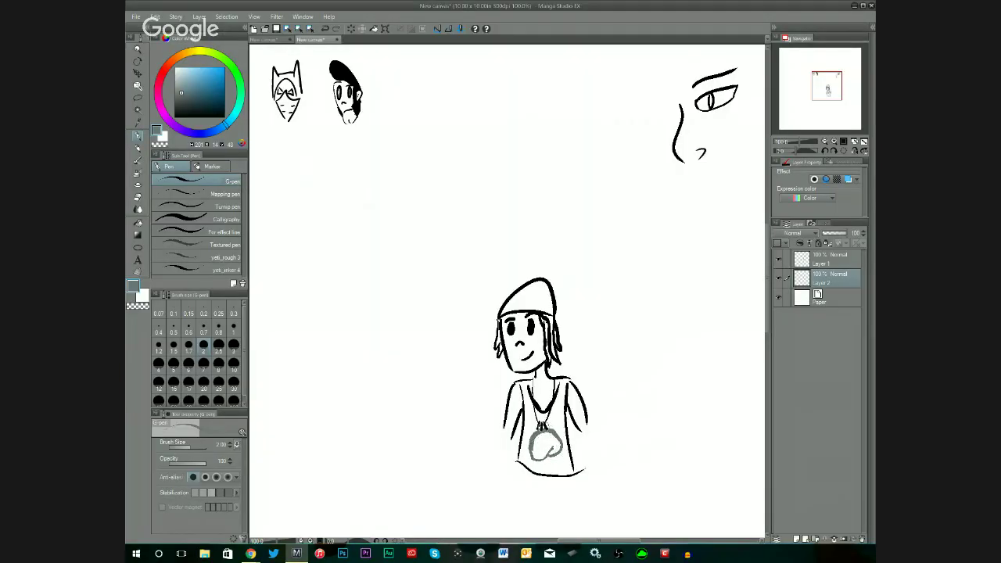
key("ctrl+z")
mouse_move(532, 447)
left_mouse_down()
mouse_move(558, 448)
mouse_move(533, 437)
left_mouse_up()
key("F7")
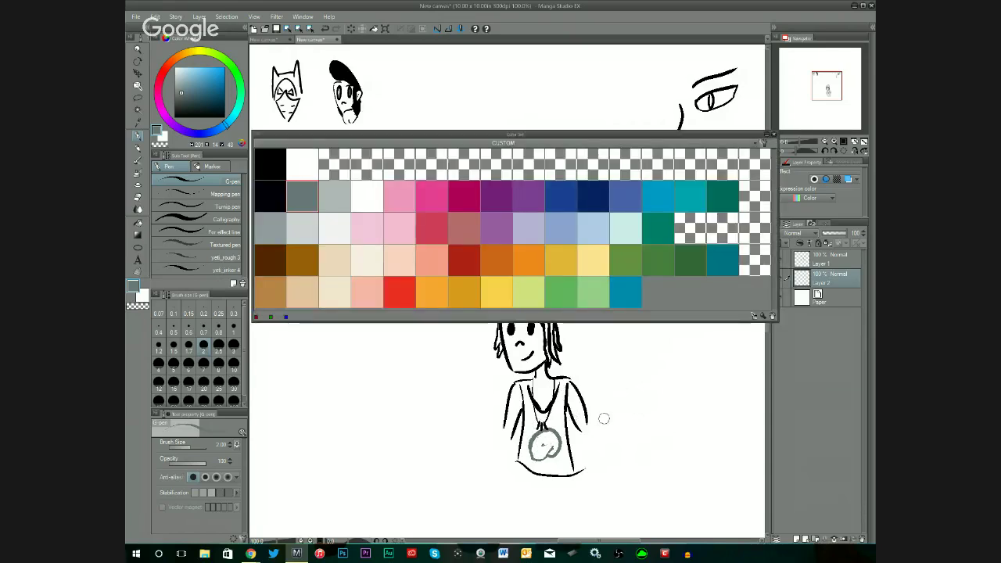
key("F7")
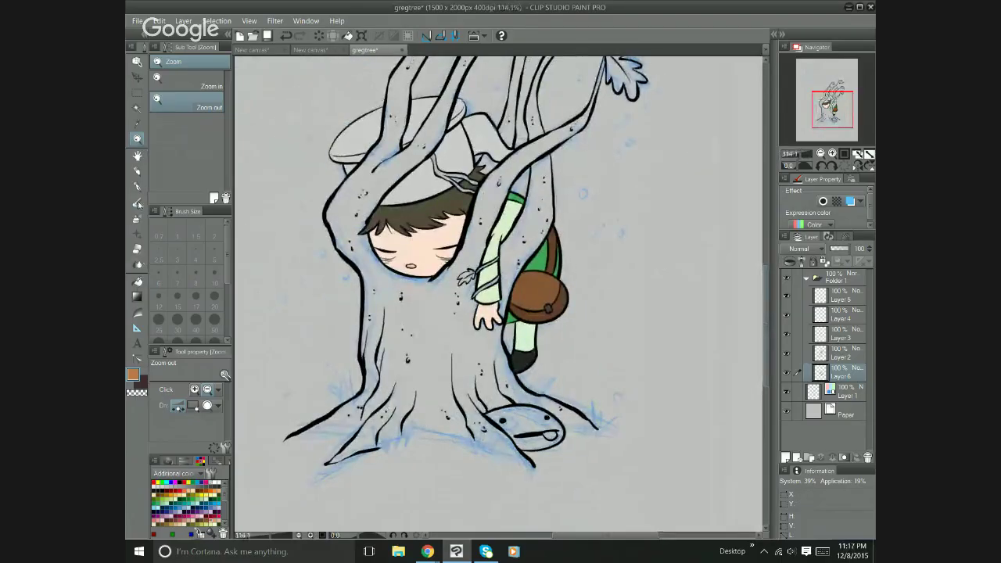
left_click(139, 188)
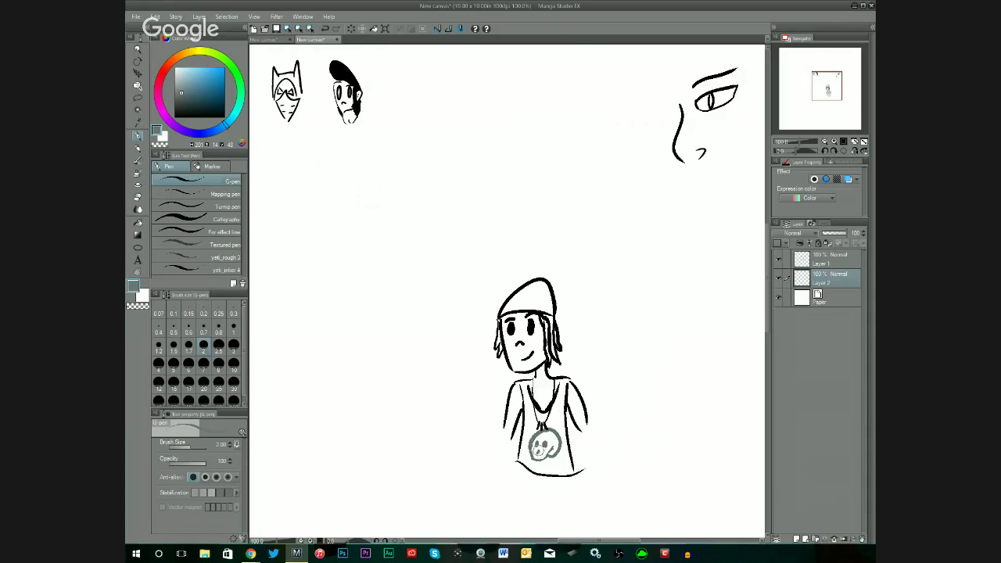
Finish the gray skull's face and add pointed marks above it and a wavy line beneath it on the shirt.
left_click_drag(537, 452, 545, 458)
left_click_drag(532, 424, 554, 423)
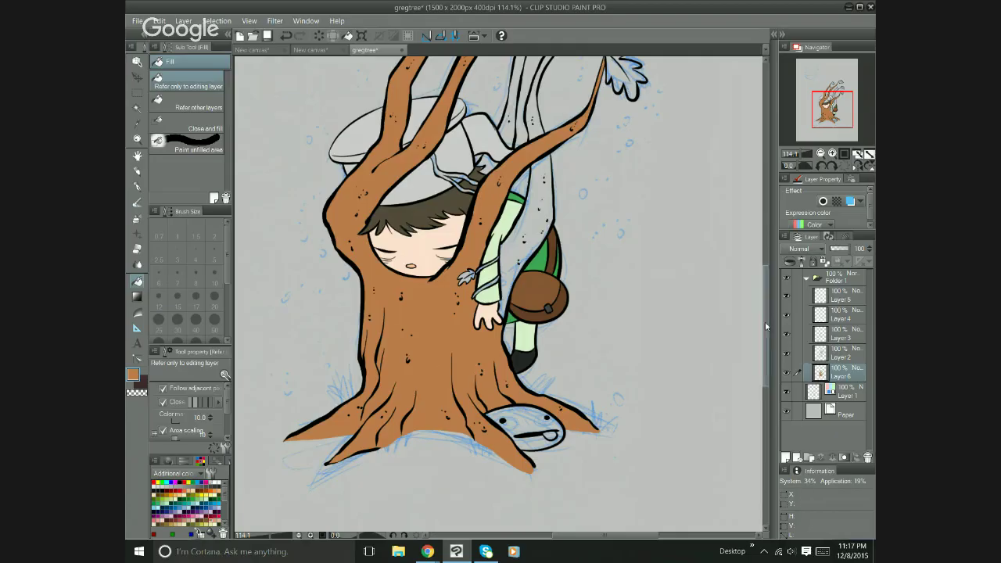
left_click_drag(767, 327, 768, 271)
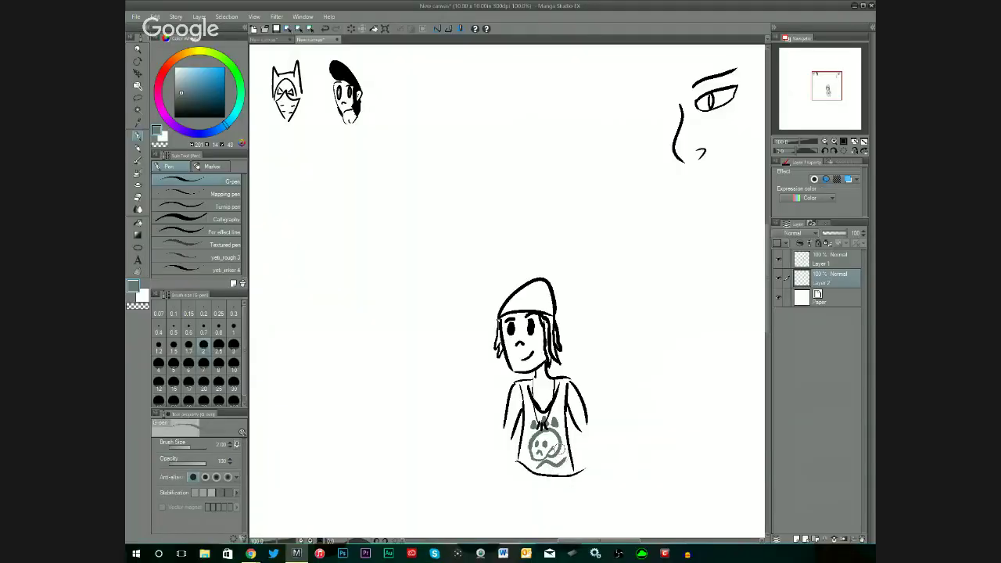
mouse_move(567, 463)
left_mouse_down()
mouse_move(532, 470)
mouse_move(567, 461)
left_mouse_up()
left_click_drag(579, 419, 565, 443)
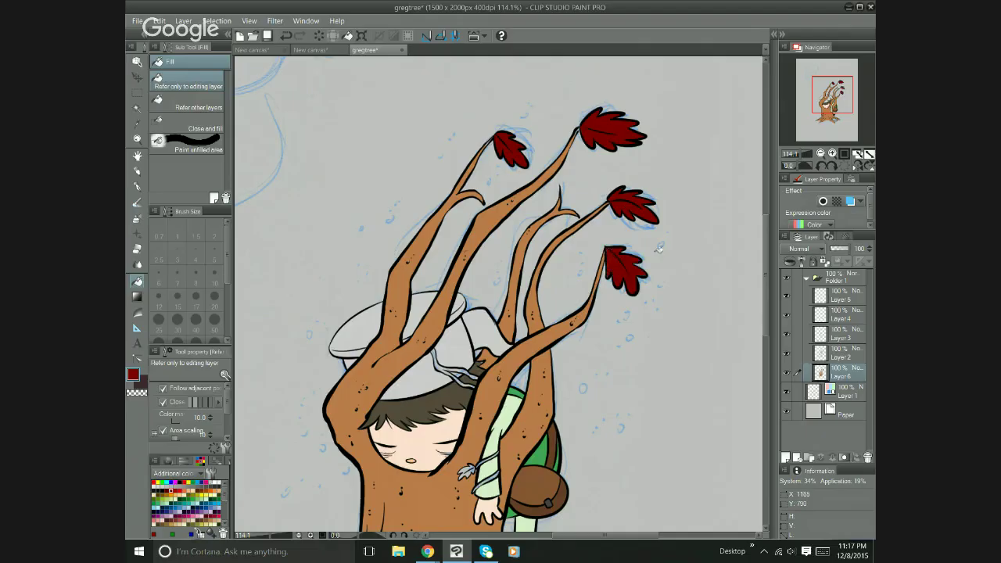
In the gregtree drawing, fill the vine around the arm with olive green and its small leaf with the larger leaves' dark red.
scroll(765, 288, "down", 1)
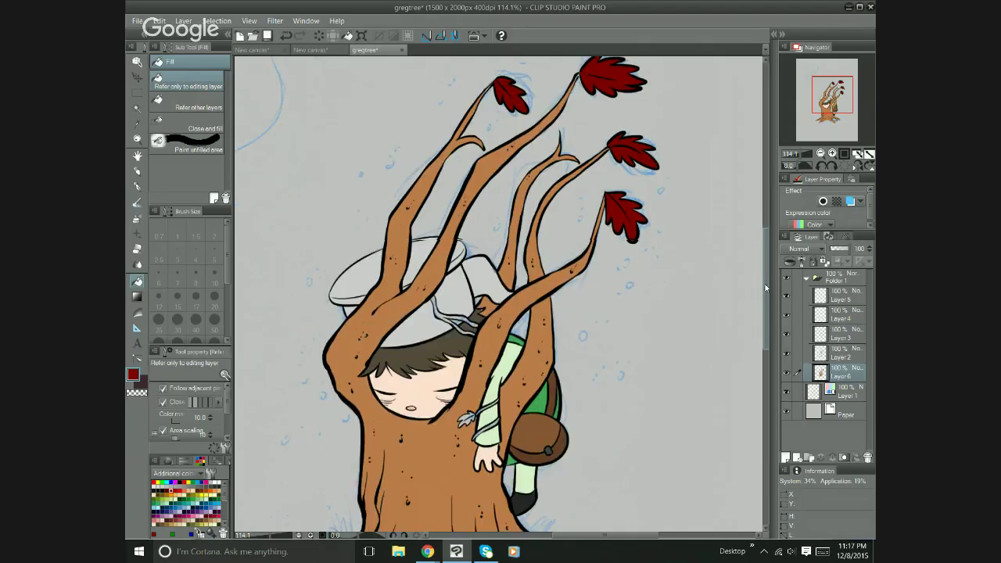
scroll(765, 288, "down", 2)
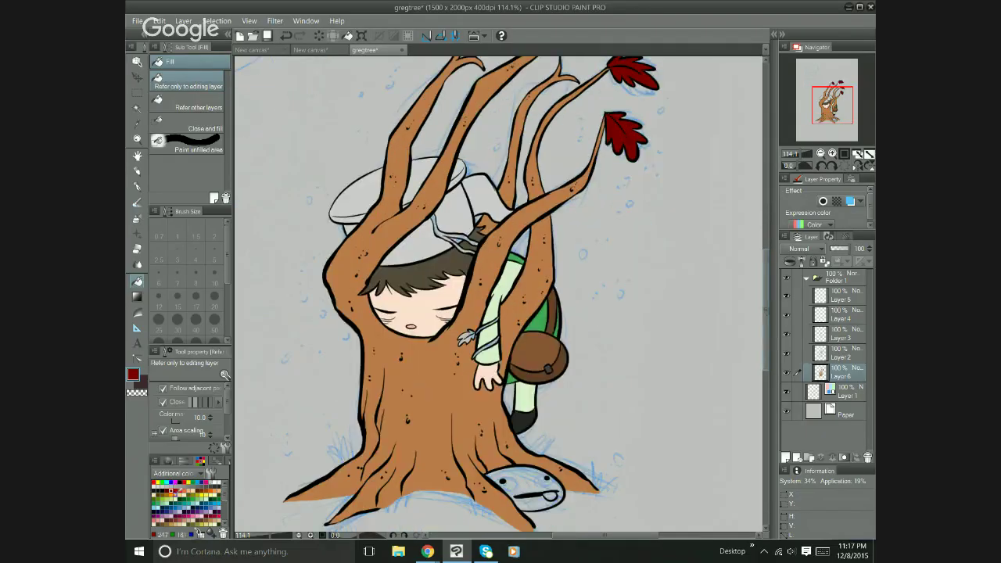
left_click(192, 508)
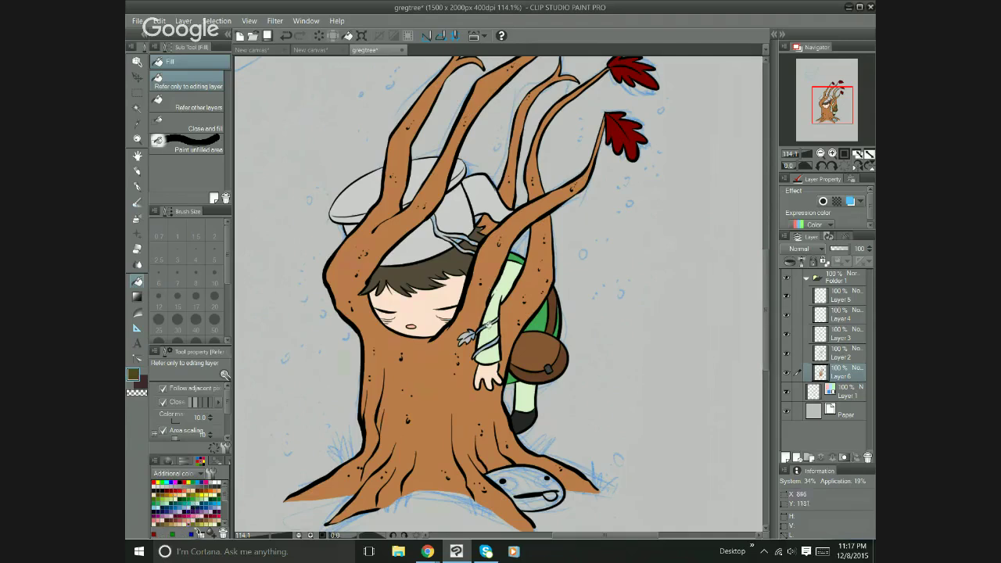
left_click(491, 343)
left_click(622, 134, "alt")
left_click(467, 337)
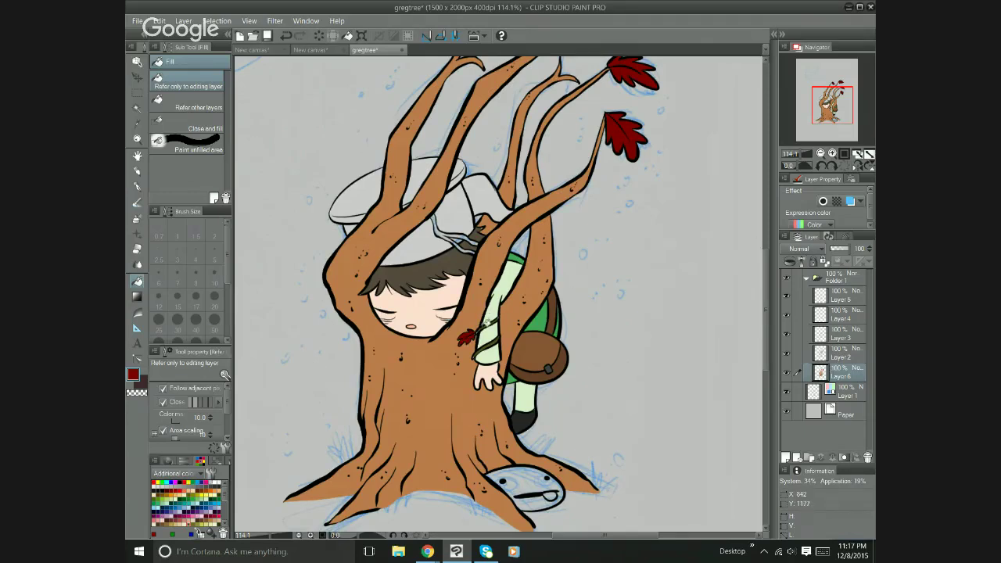
left_click(487, 323, "alt")
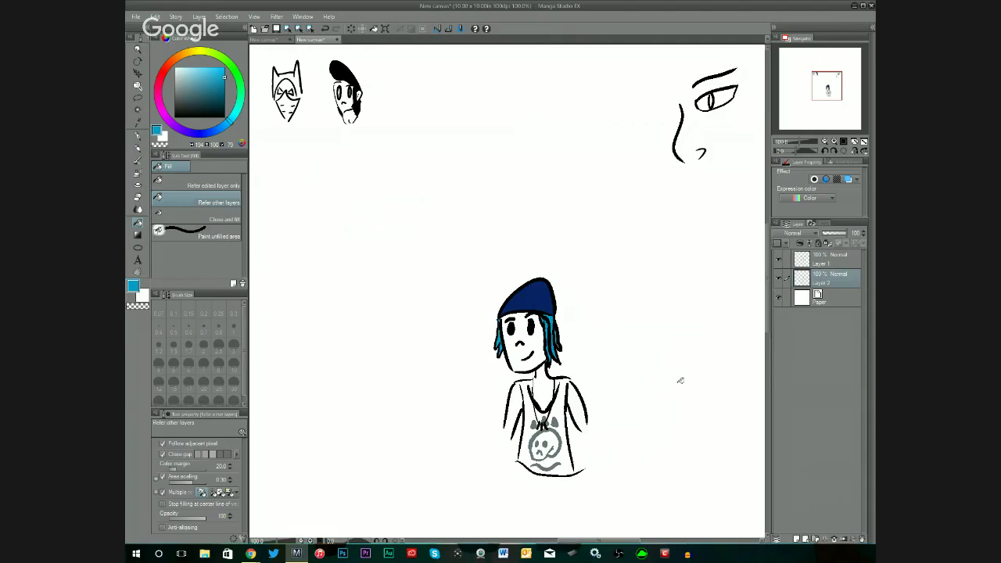
left_click(155, 16)
left_click(185, 40)
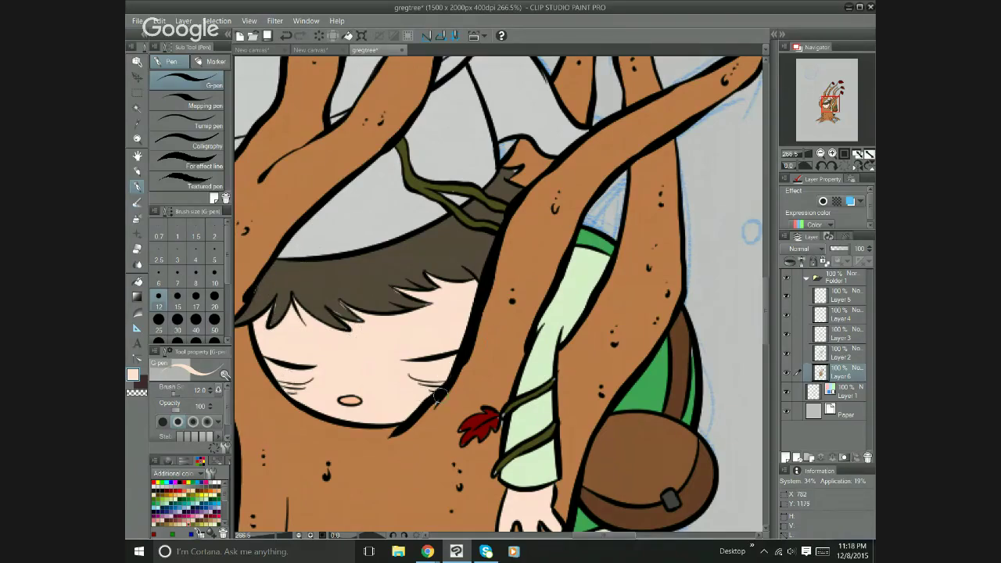
Sample the tree brown and leaf red in the gregtree drawing, and choose red for tattoo strokes on the beanie character's arm.
left_click(487, 351, "alt")
left_click(462, 414, "alt")
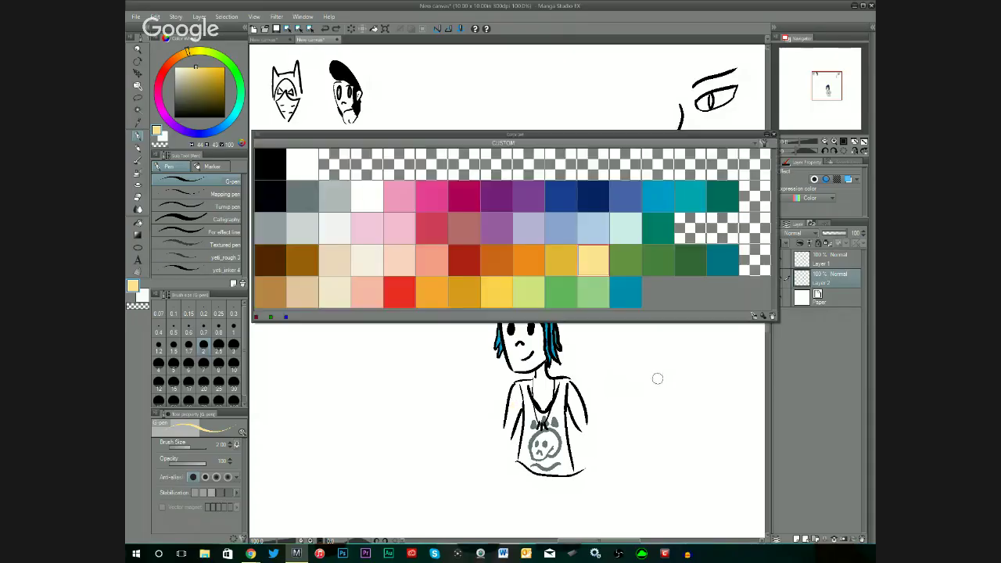
left_click(469, 261)
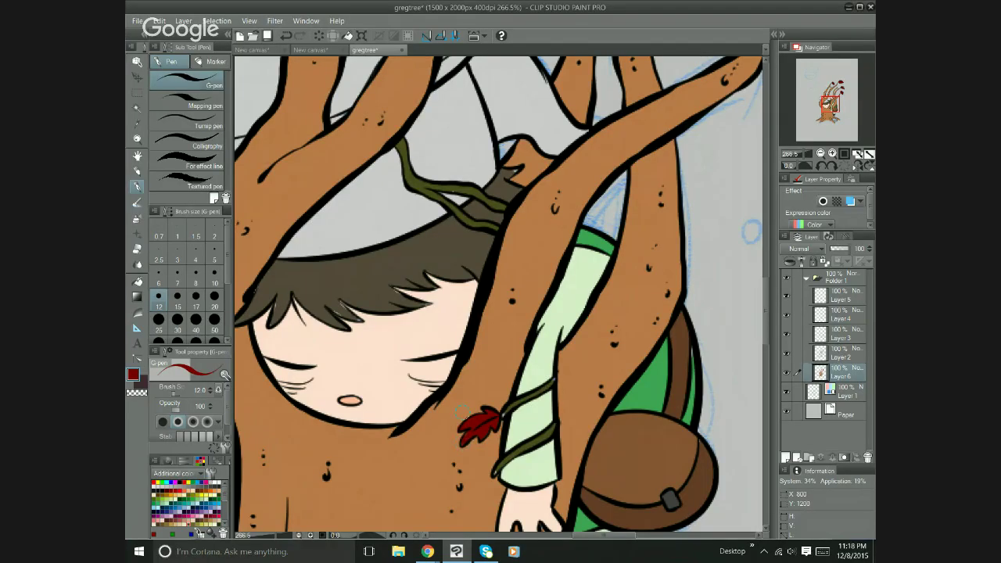
left_click(449, 391, "alt")
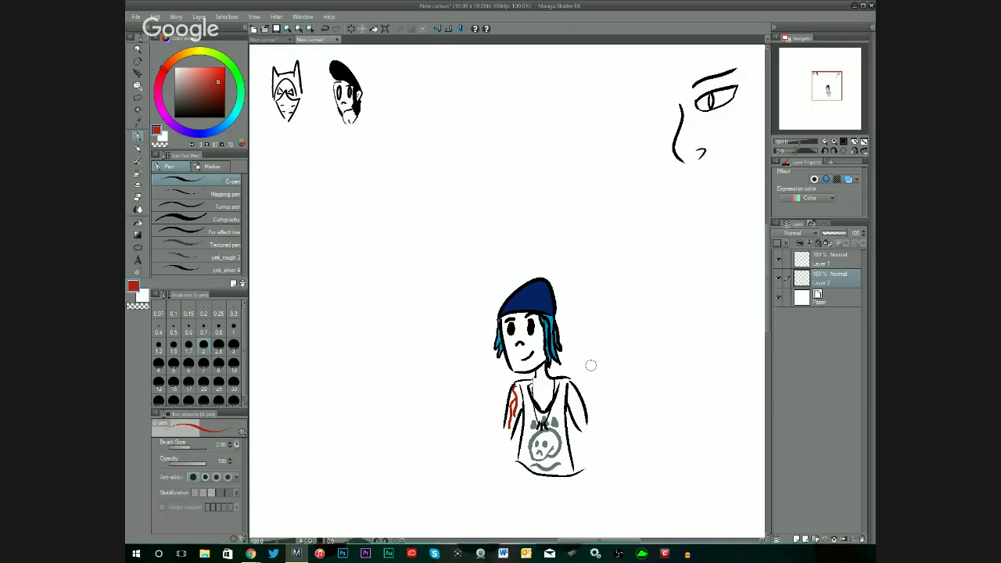
Choose green from the custom color set for the tattoo on the beanie character's arm.
key("F6")
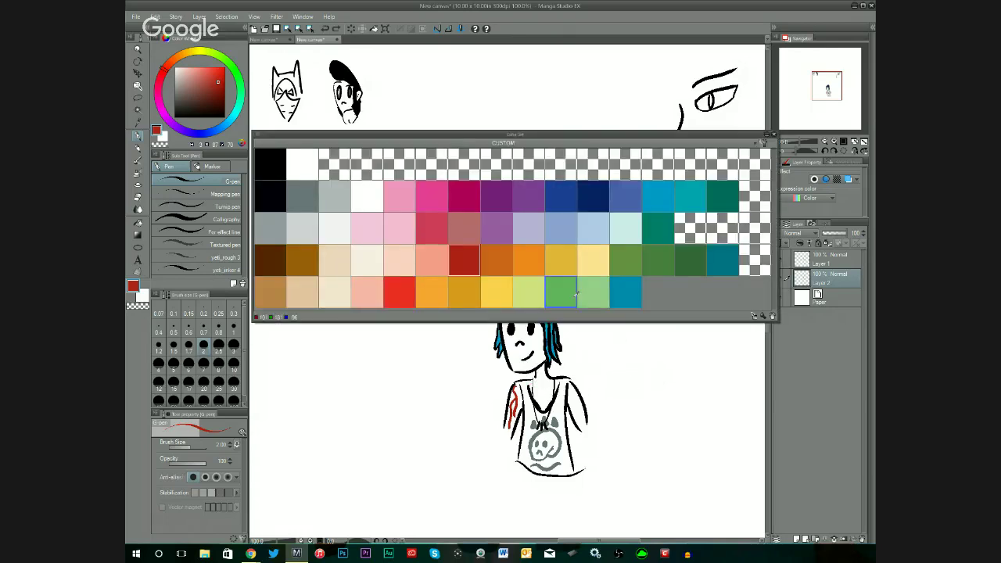
left_click(286, 159)
key("F6")
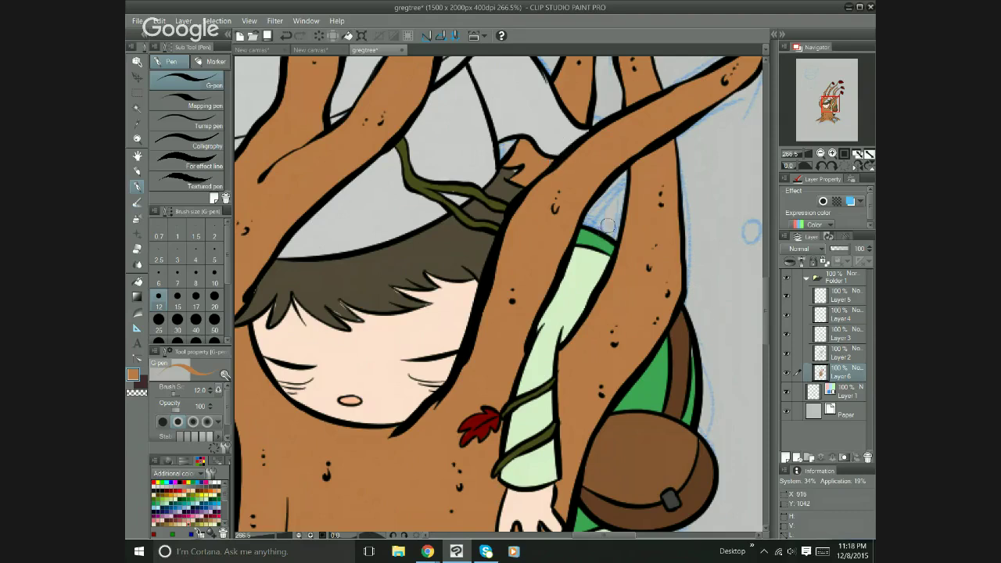
In the gregtree drawing, sample the hair's dark brown and set the G-pen brush size to 10.
left_click(349, 286, "alt")
left_click(215, 274)
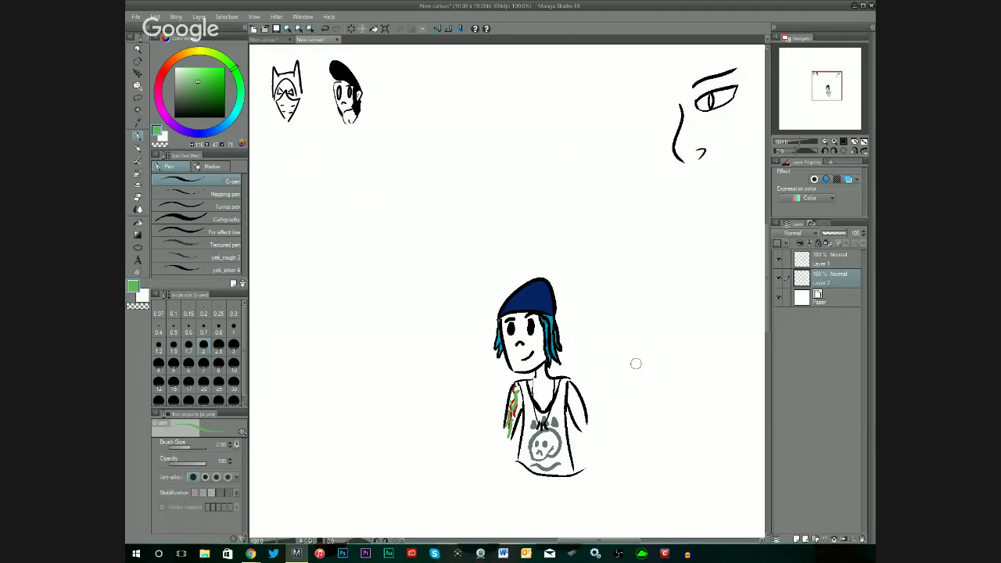
Choose blue from the custom color set for the beanie character's arm tattoo.
key("F5")
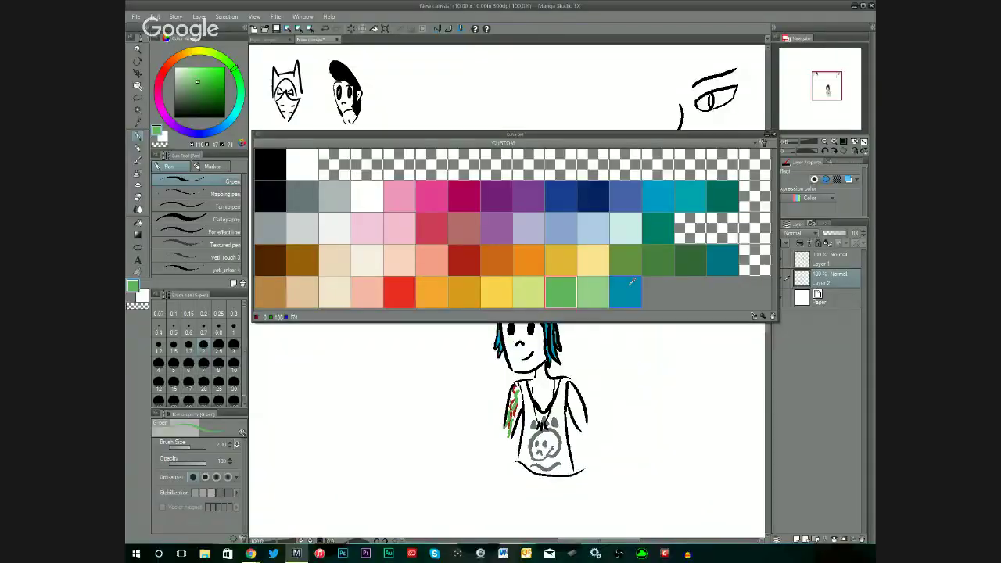
left_click(634, 295)
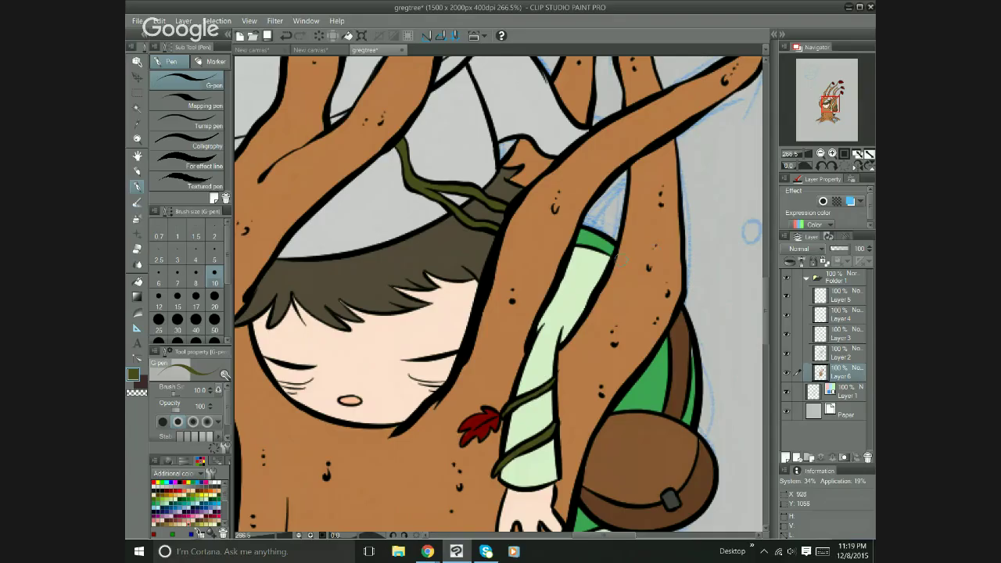
left_click_drag(600, 540, 577, 540)
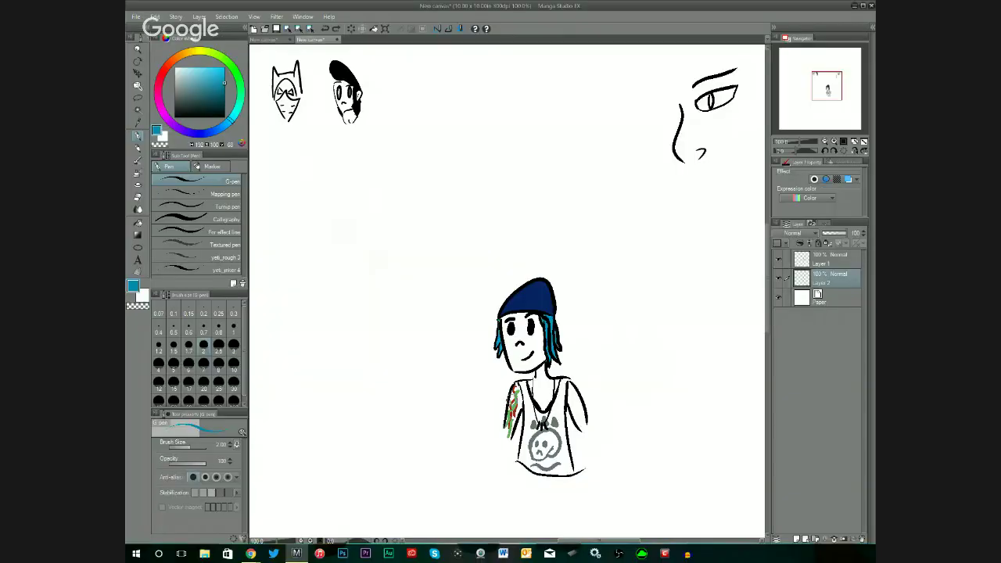
Try another blue stroke on the beanie character's arm tattoo, undo it, and choose pale yellow from the custom color set.
left_click_drag(507, 393, 515, 407)
key("ctrl+z")
left_click(593, 261)
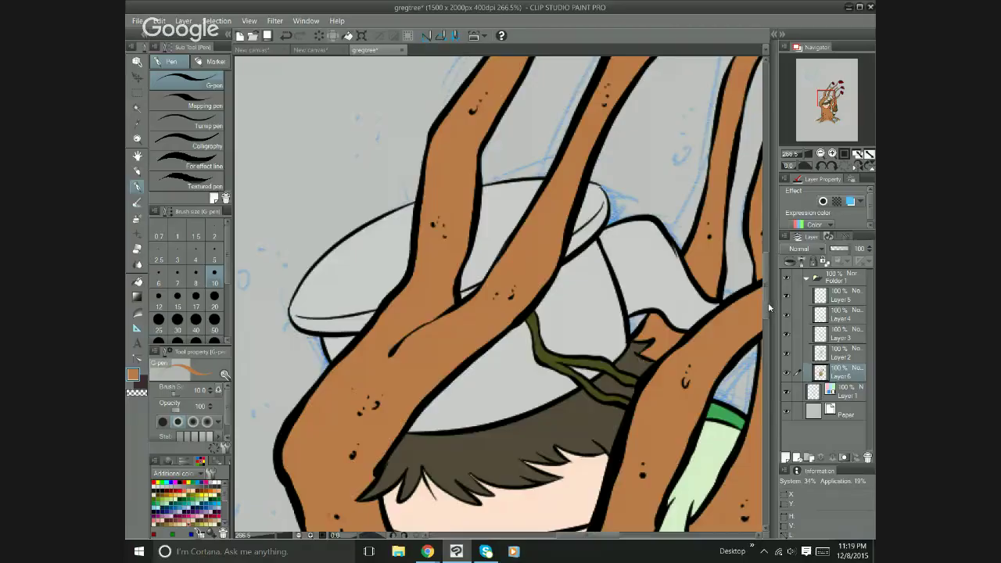
In the gregtree drawing, sample the dark red of the leaves for touching up where the leaves meet the branches.
left_click_drag(768, 302, 768, 246)
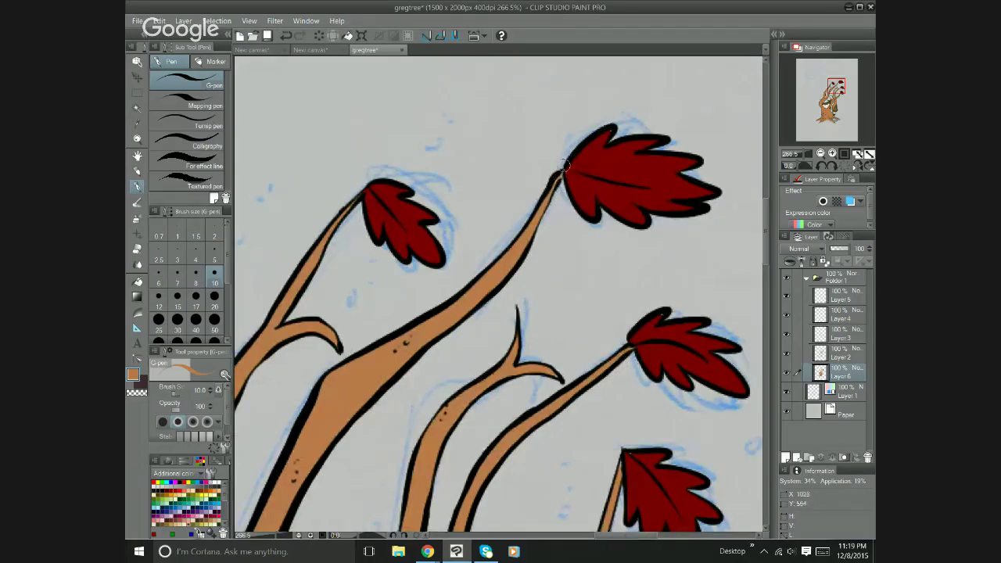
left_click(611, 128, "alt")
scroll(756, 258, "down", 4)
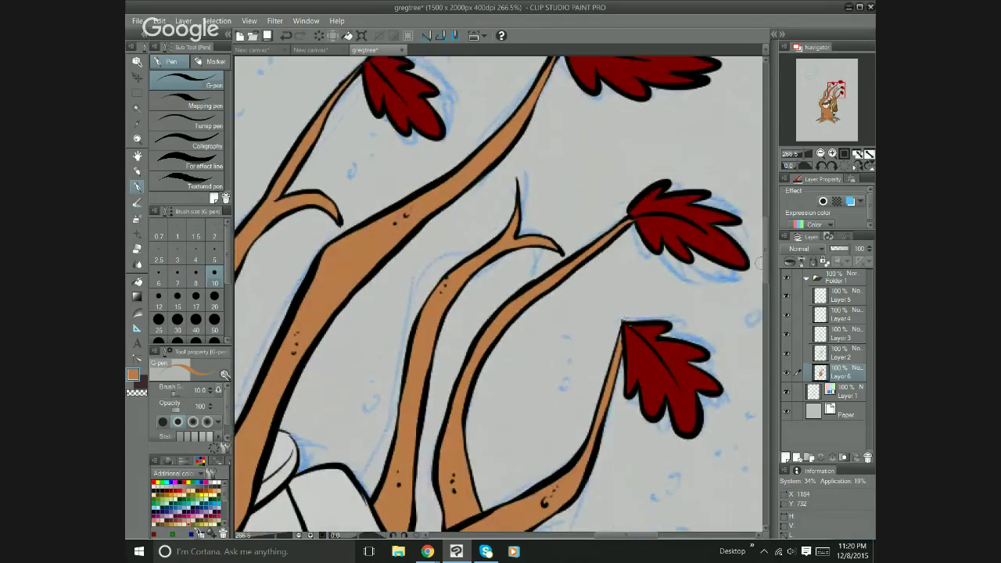
left_click(628, 329, "alt")
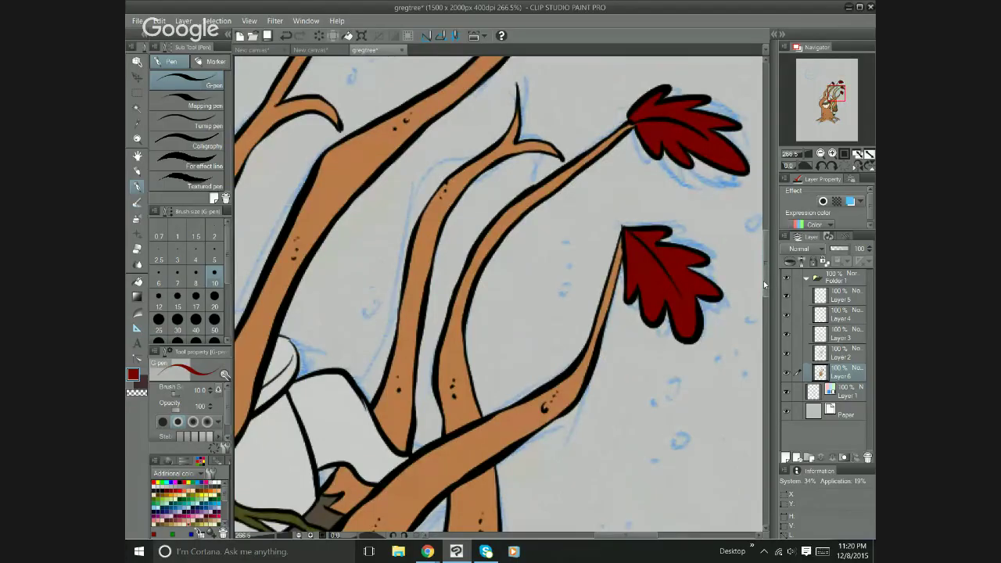
scroll(766, 285, "up", 3)
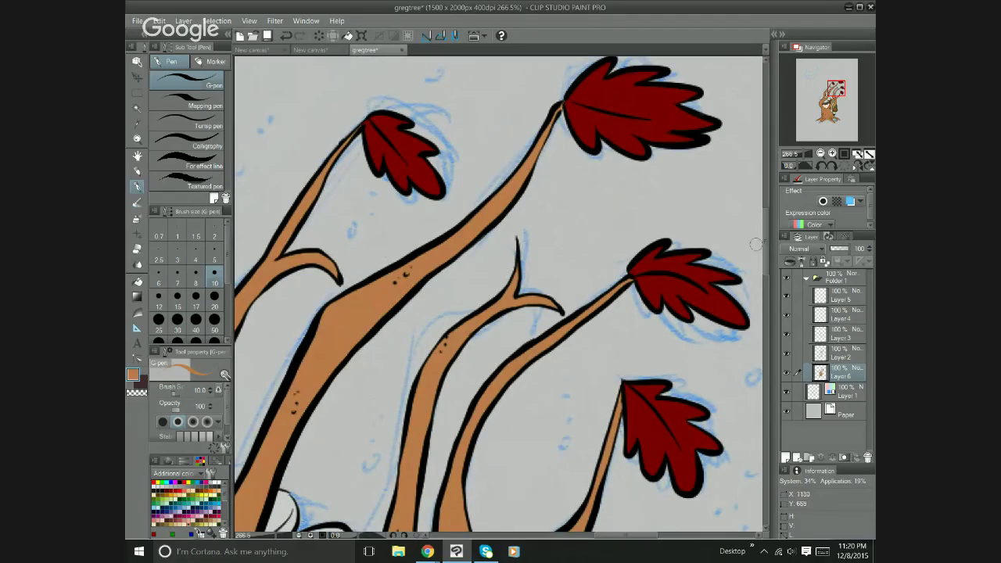
scroll(766, 268, "down", 1)
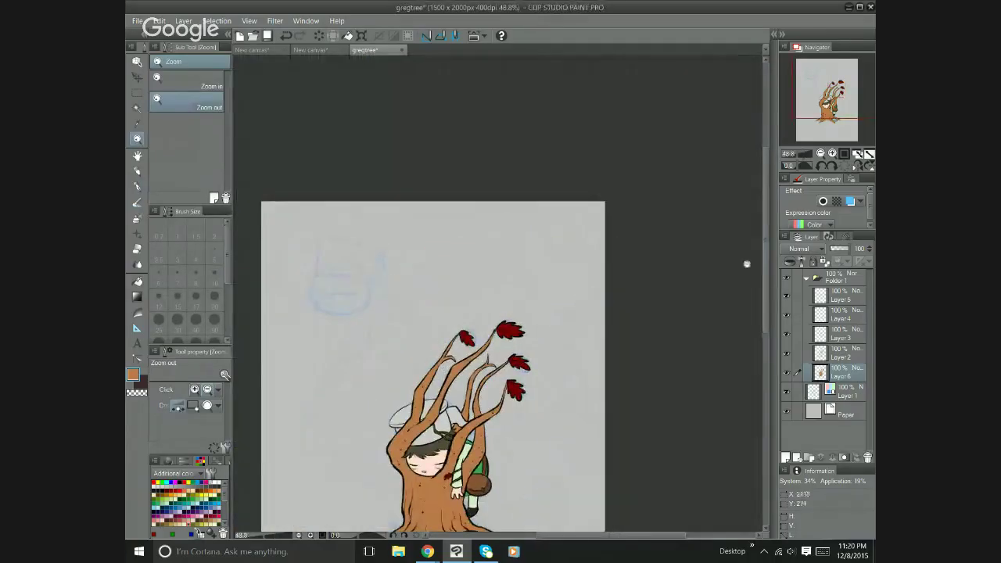
scroll(766, 284, "down", 1)
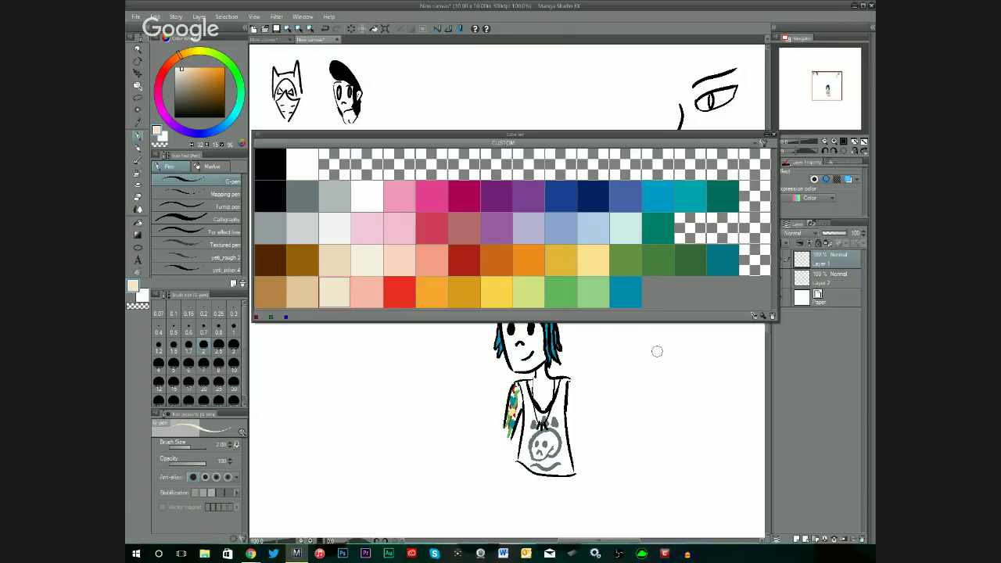
Choose black from the custom color set for the beanie character's outlines.
left_click(270, 166)
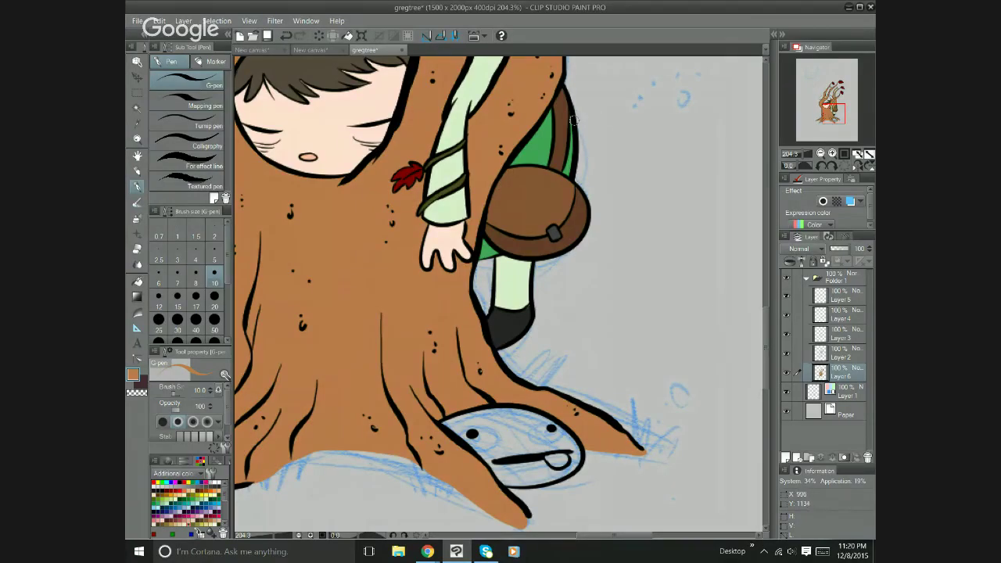
In the gregtree drawing, sample the tunic green, the stocking's light green and the face's skin color for touching up the boy.
left_click(573, 124, "alt")
left_click(520, 316, "alt")
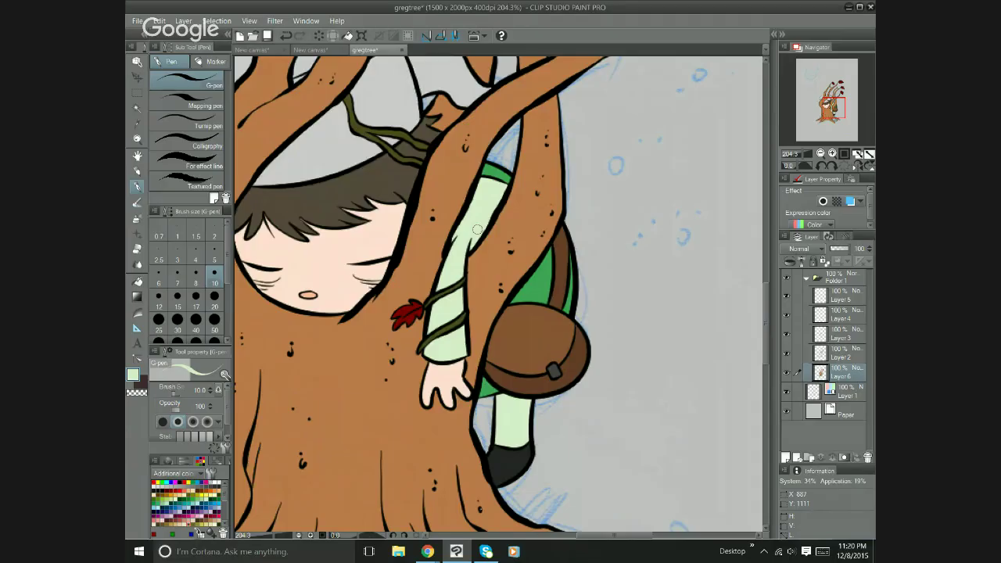
scroll(621, 389, "down", 2)
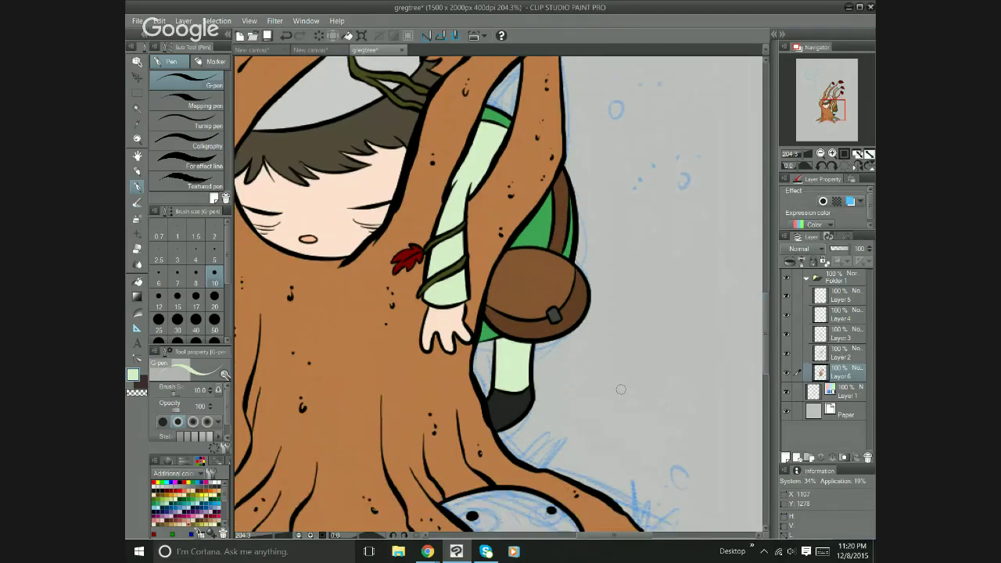
scroll(622, 389, "left", 5)
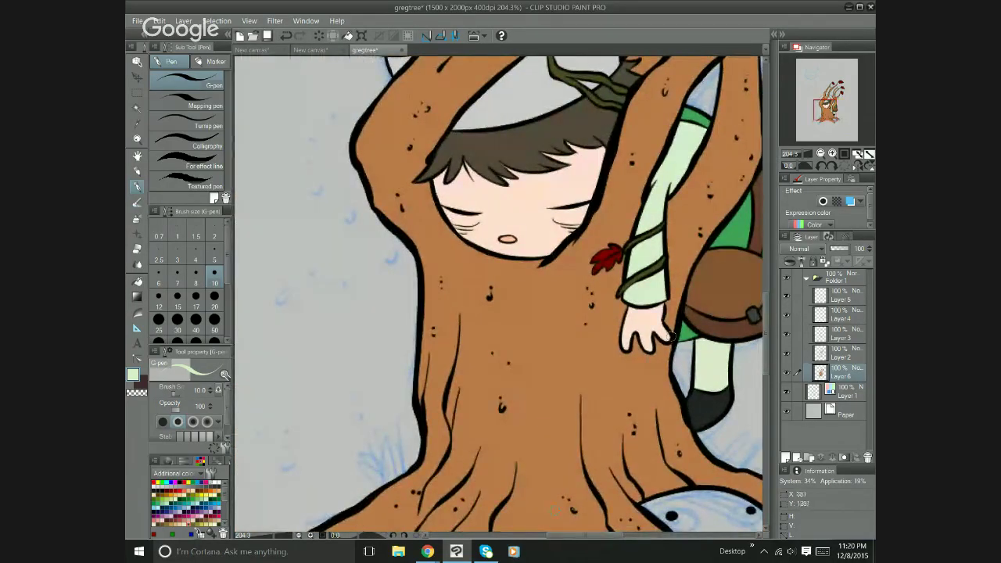
left_click(441, 203, "alt")
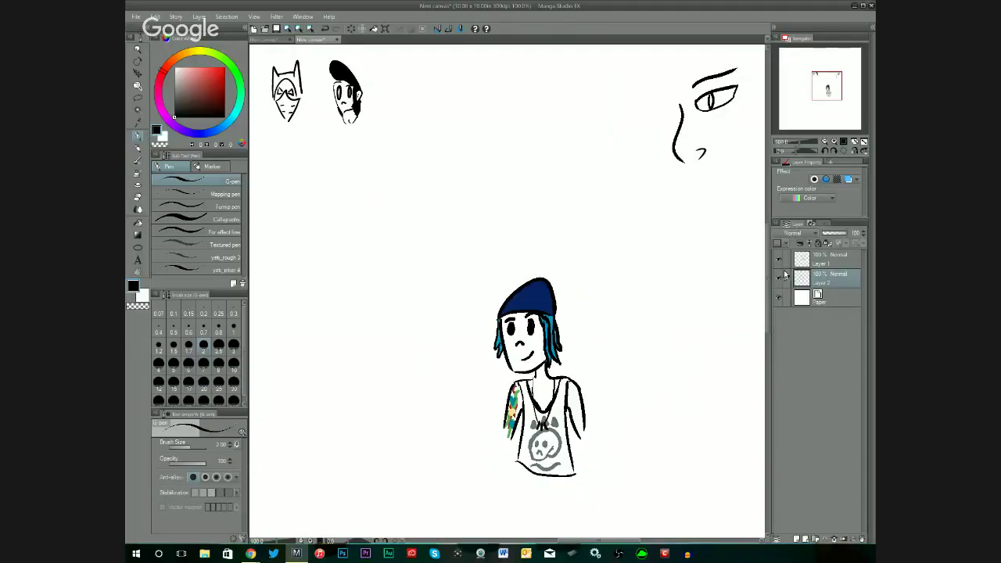
Hide the beanie drawing's Layer 2 to check the line art without color, and show the layer again.
left_click(780, 279)
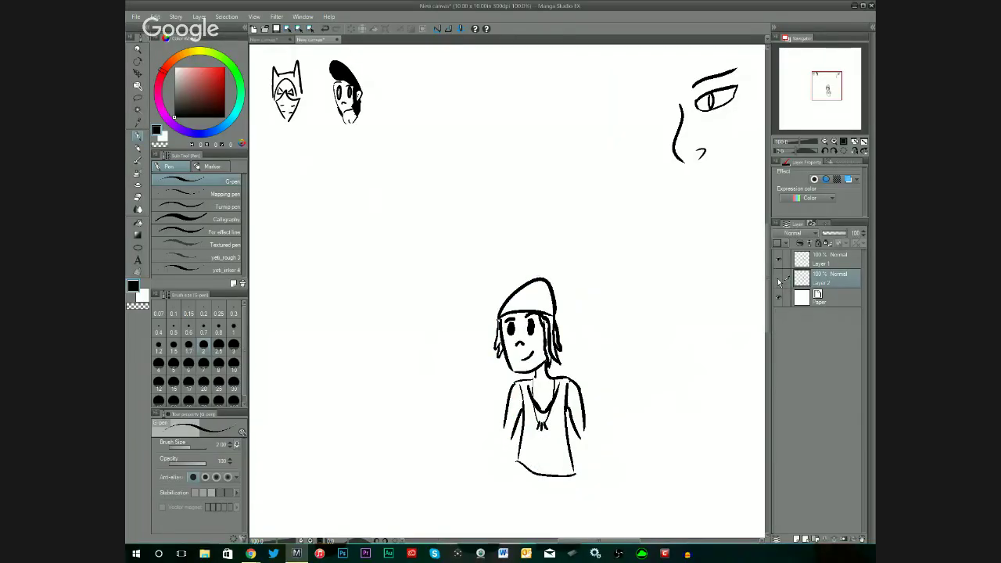
left_click(779, 280)
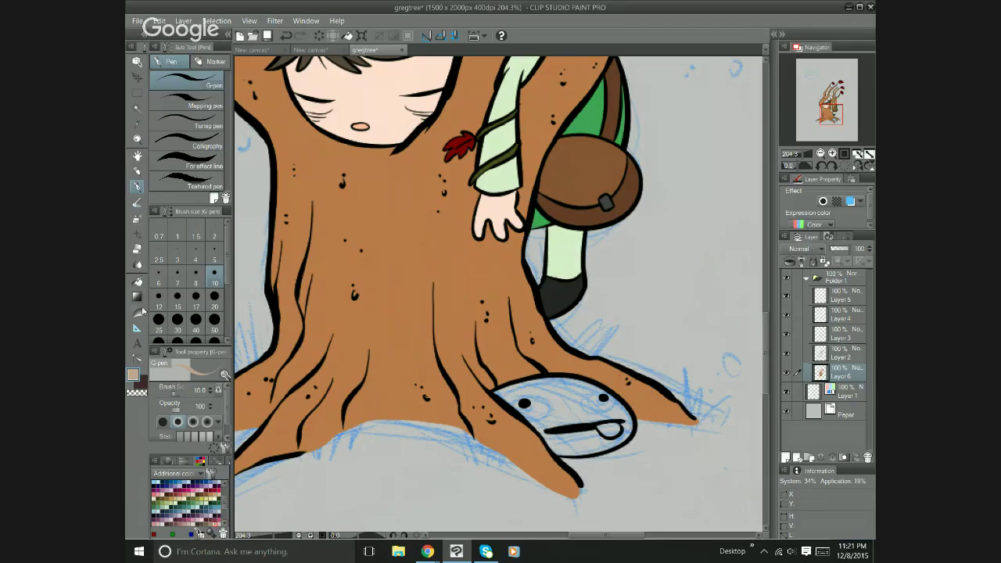
Fill the creature between the tree roots with beige in the gregtree drawing, and undo the last operation.
left_click(138, 283)
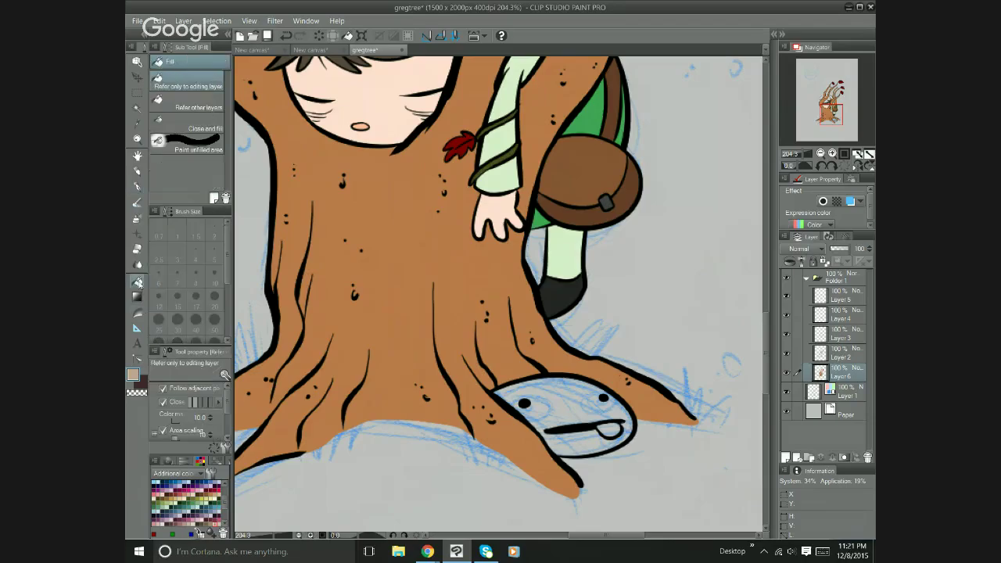
left_click(571, 411)
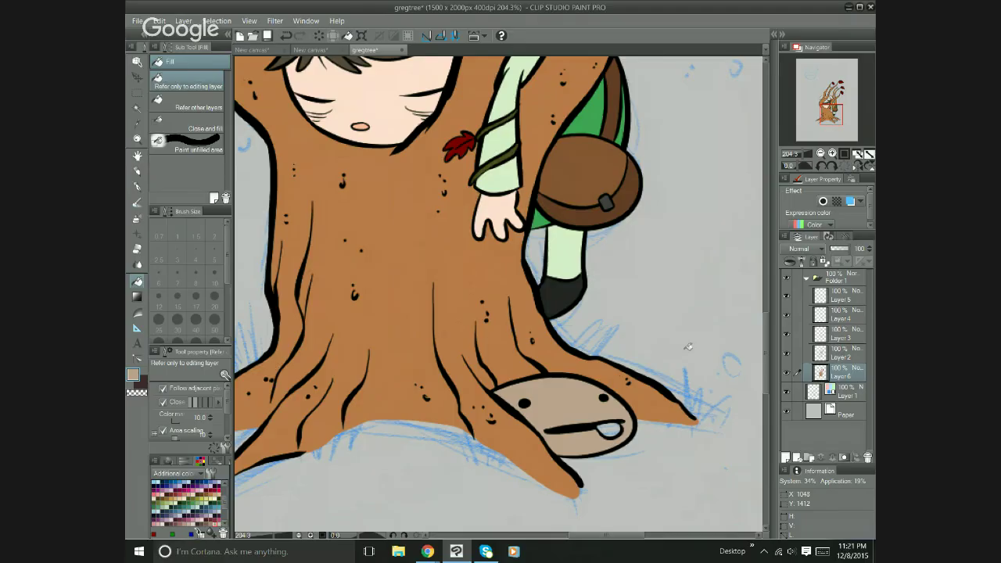
key("ctrl+z")
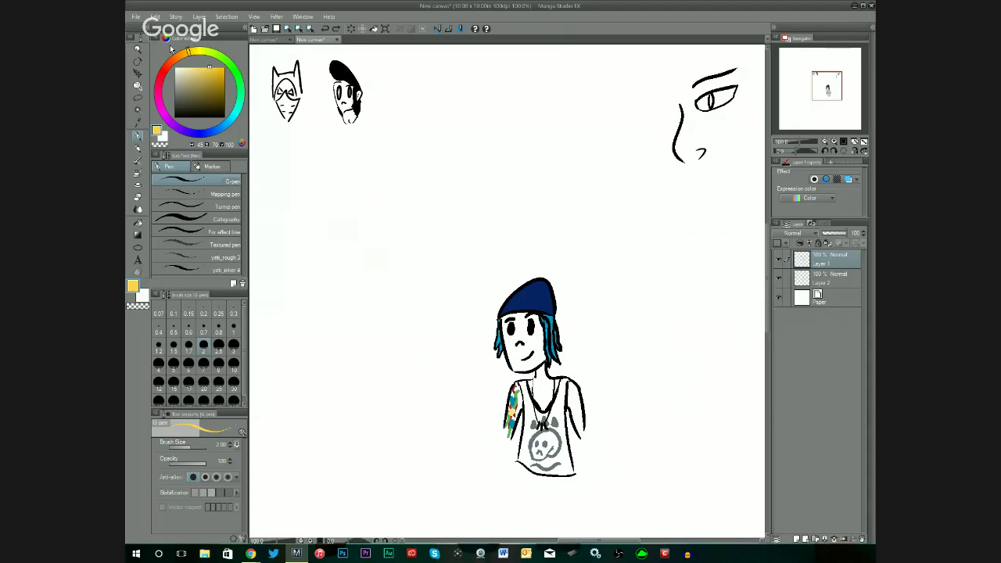
Try yellow strokes on the beanie character's necklace pendants at 200% zoom, and undo the last two strokes.
left_click(834, 141)
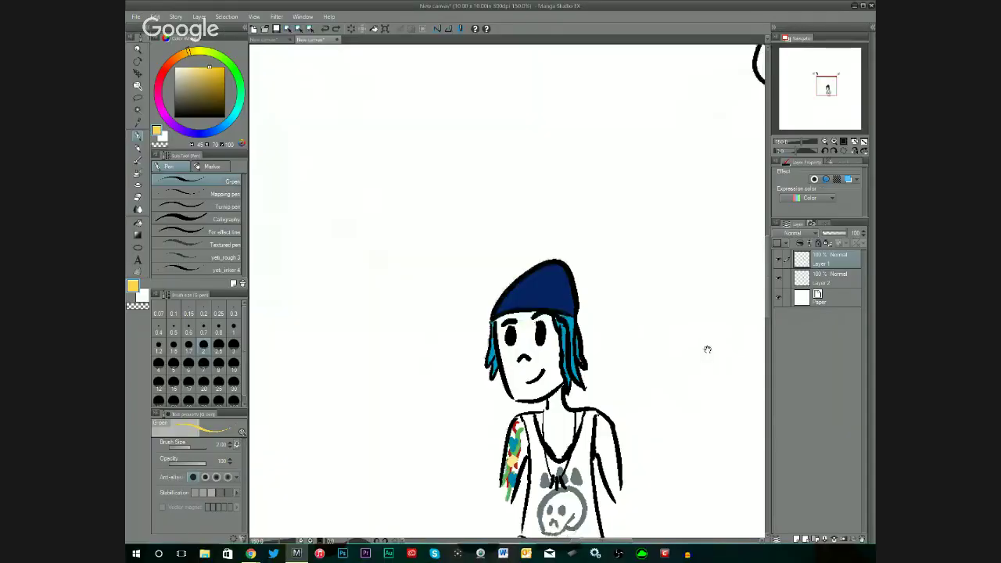
left_click_drag(707, 350, 677, 275)
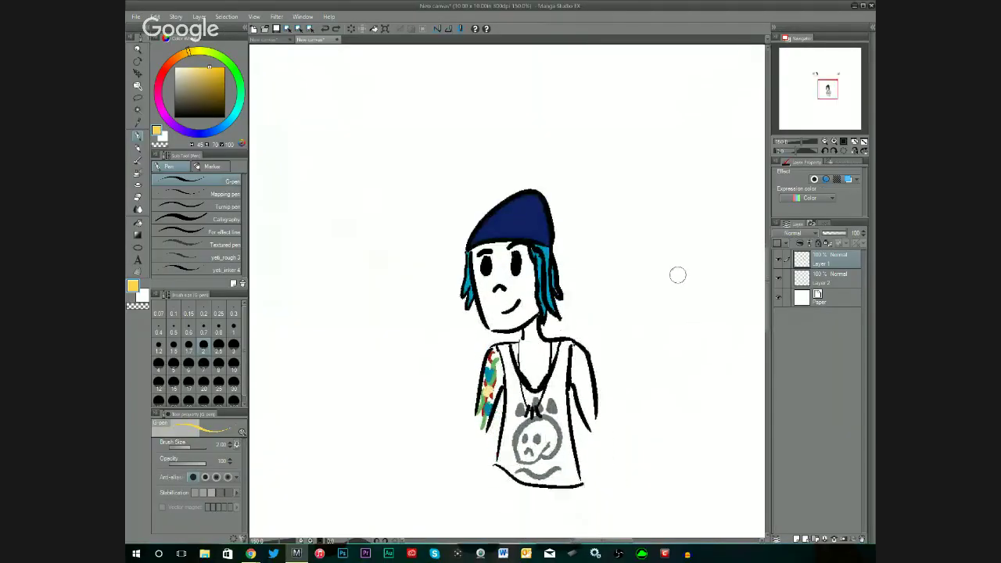
left_click(837, 141)
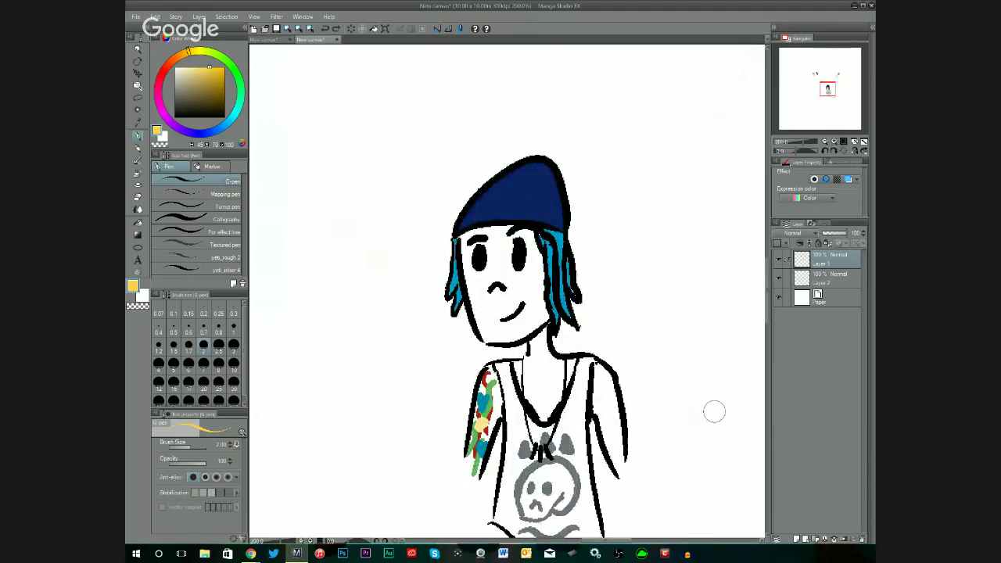
left_click_drag(715, 418, 715, 363)
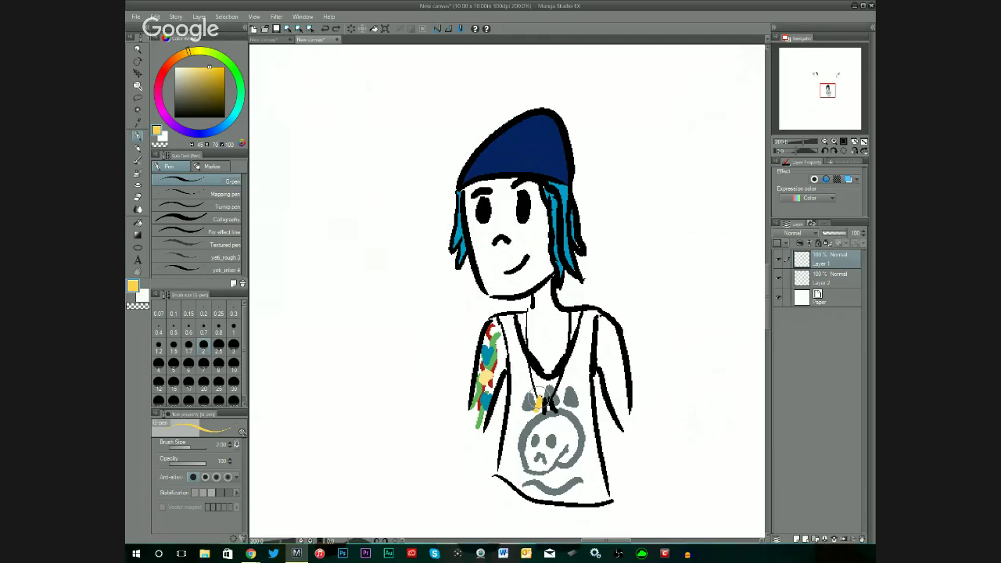
key("ctrl+z")
key("ctrl+z")
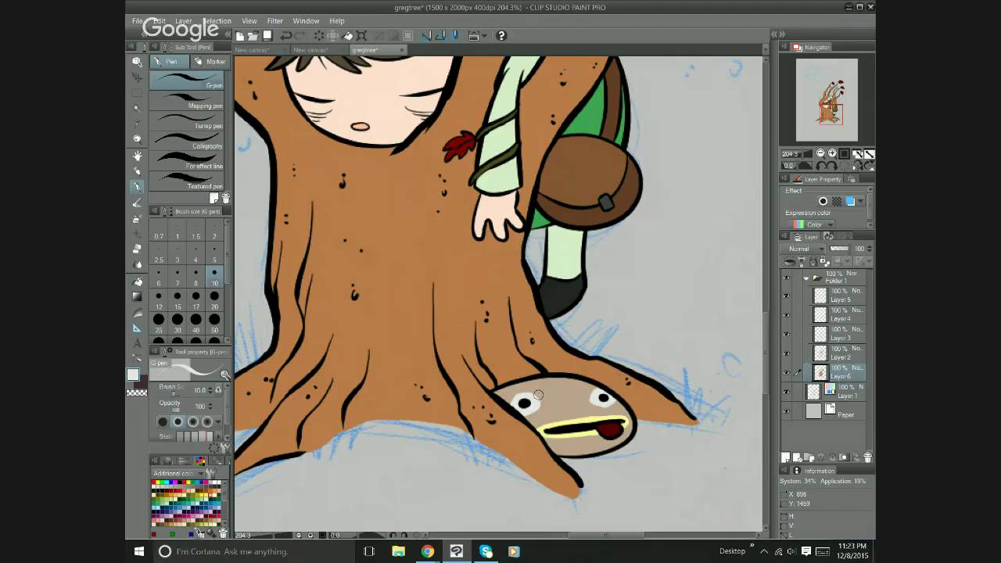
Look over the gregtree drawing with the colored creature at a reduced zoom.
key("slash")
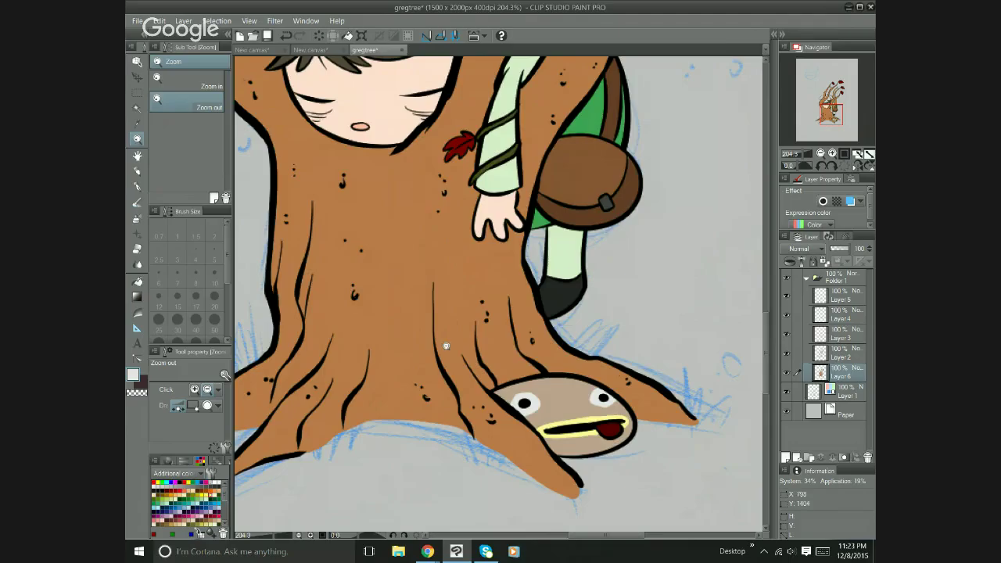
left_click(426, 351)
left_click(427, 350)
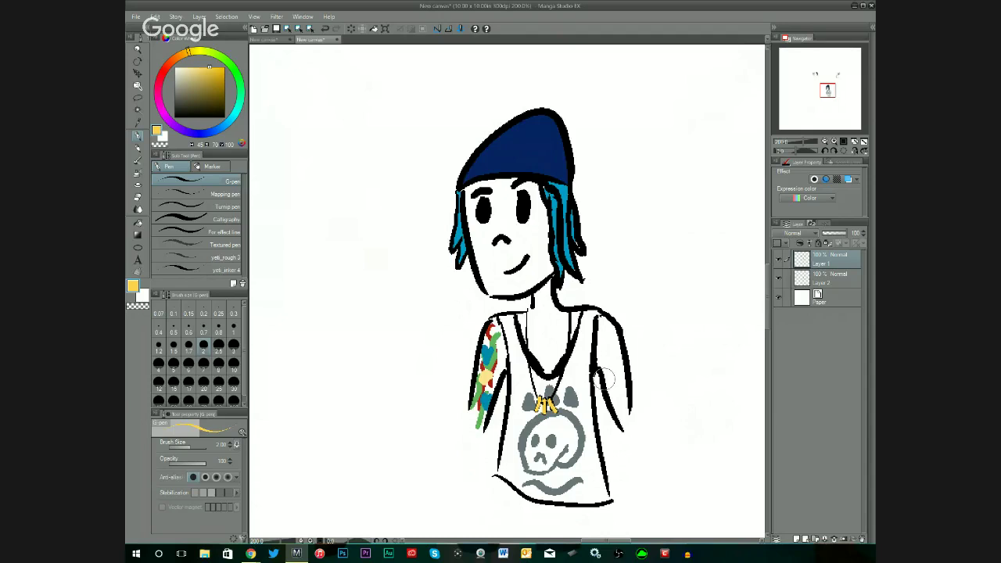
Try to fill the beanie character's face with tan from the custom color set, referring to other layers.
left_click(826, 142)
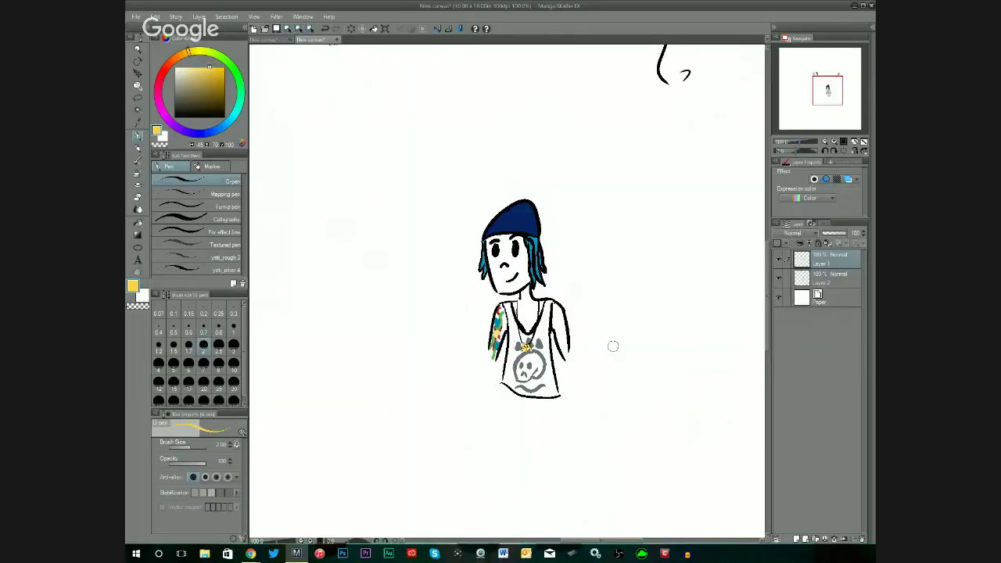
key("F6")
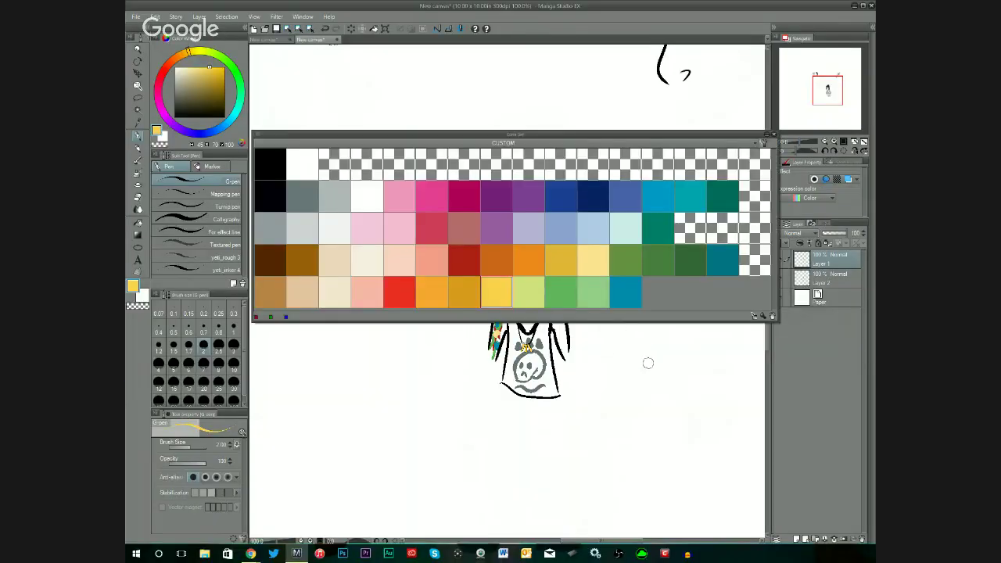
left_click(270, 163)
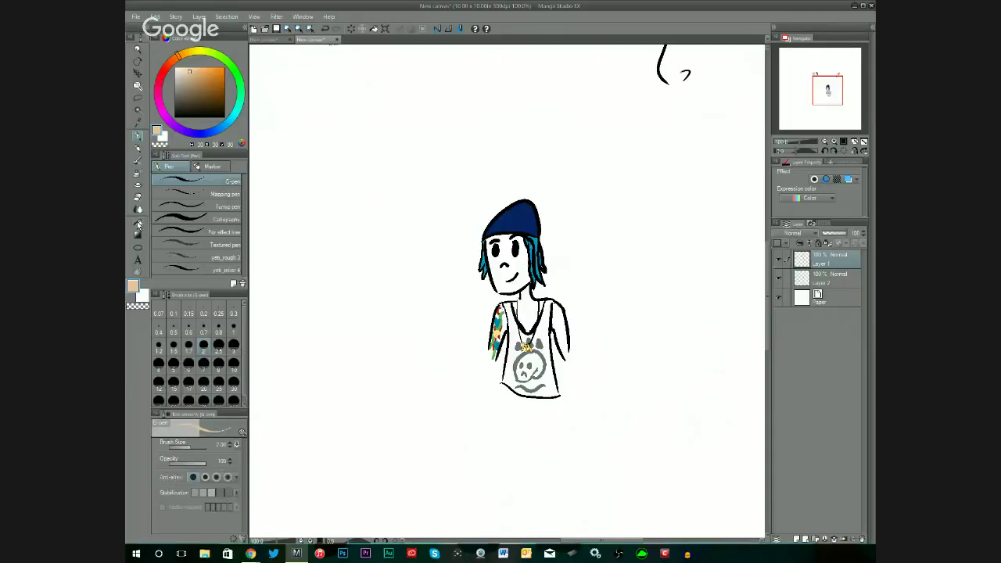
left_click(139, 222)
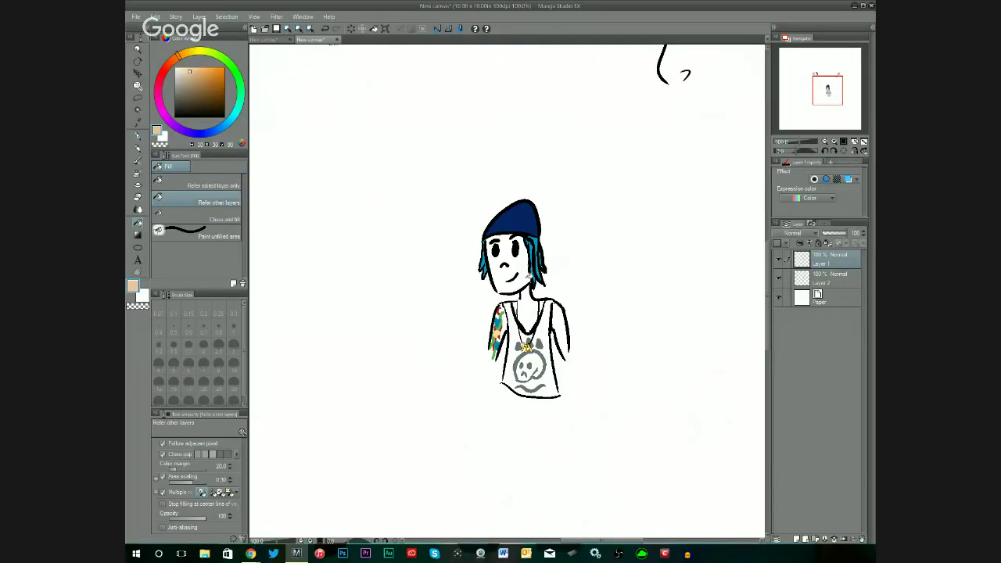
left_click(526, 274)
Select Layer 2 and choose light cream from the custom color set for the beanie character's skin.
left_click(829, 281)
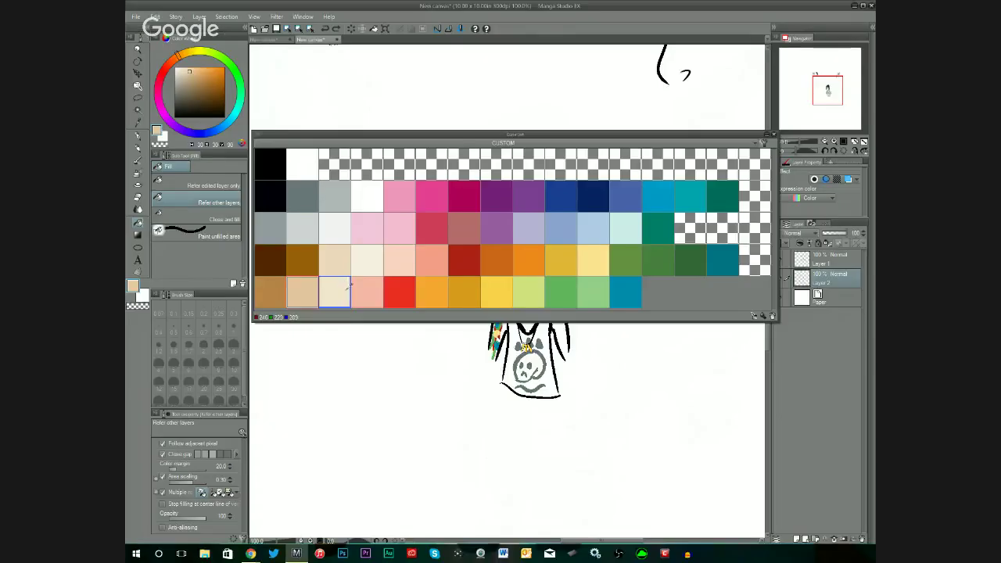
left_click(337, 291)
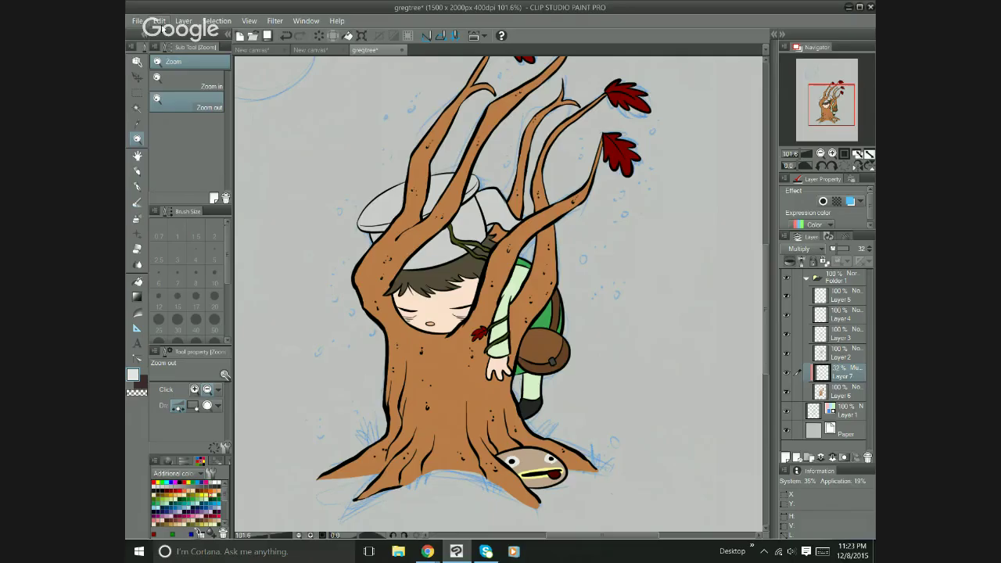
Open the wirt3 painting alongside the gregtree drawing for reference.
left_click(136, 21)
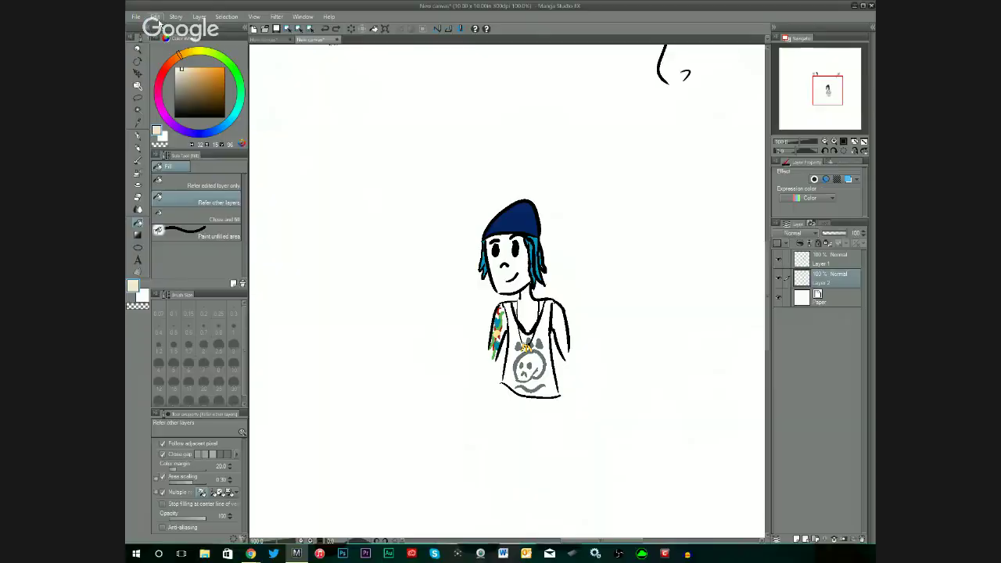
left_click(157, 17)
left_click(183, 41)
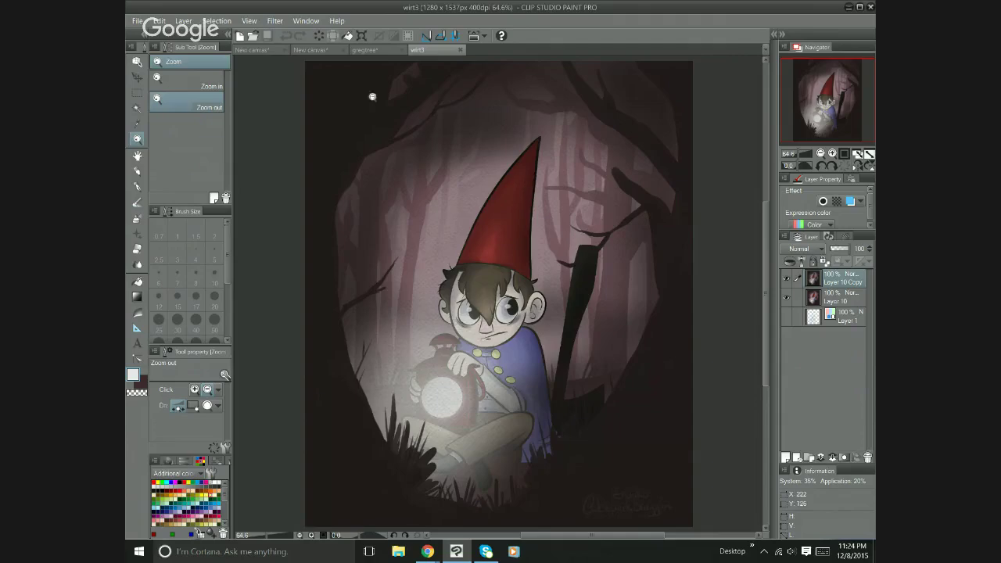
Return to the gregtree drawing and change its paper color to dark grey.
left_click(375, 52)
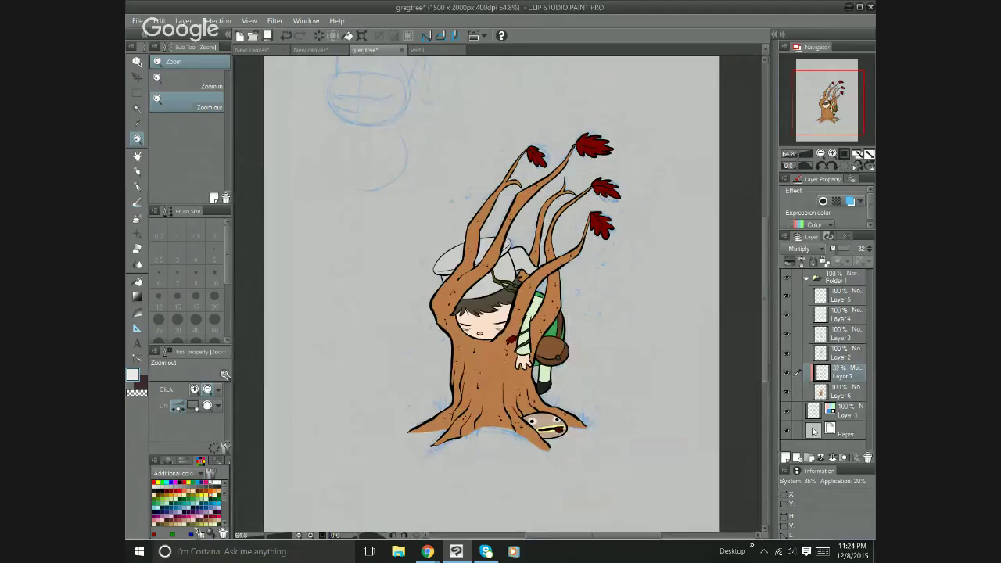
double_click(813, 430)
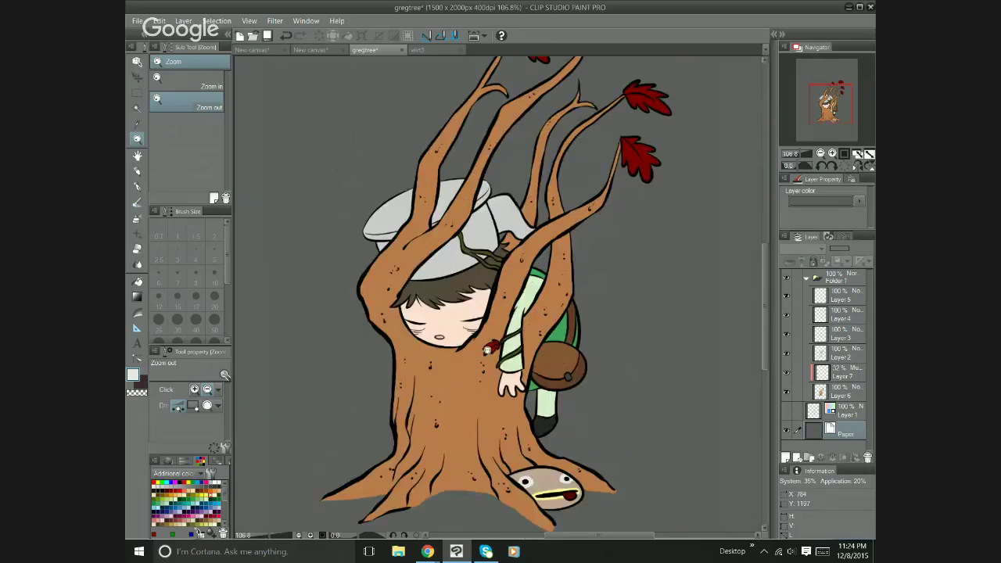
left_click(488, 348)
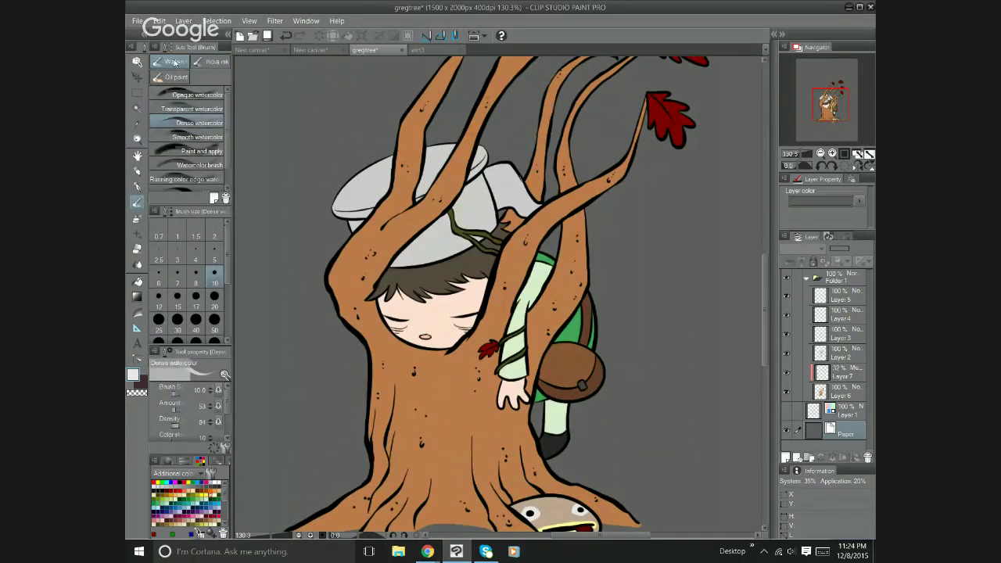
Fill the beanie character's bare arm with light cream, referring to other layers.
left_click(192, 97)
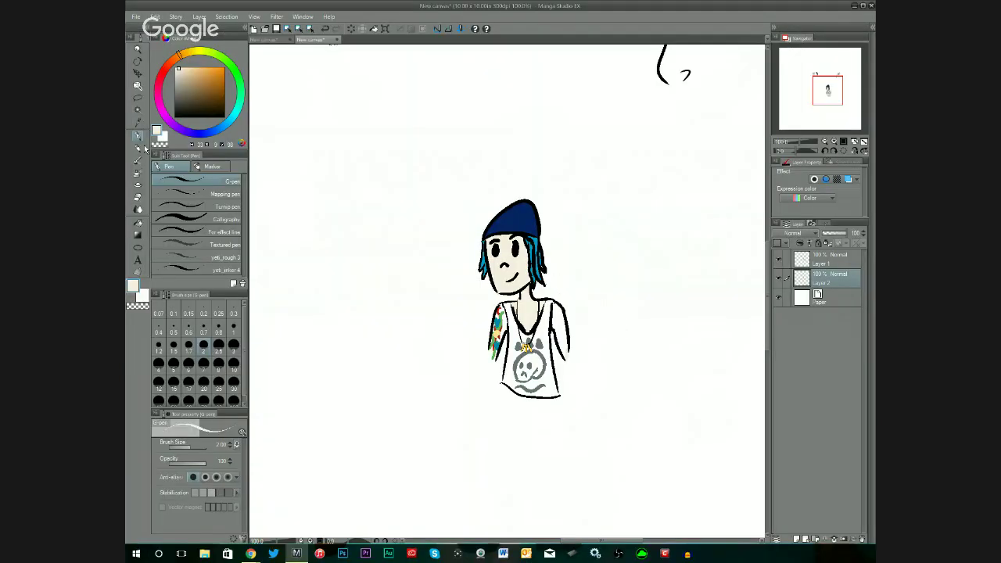
left_click(138, 226)
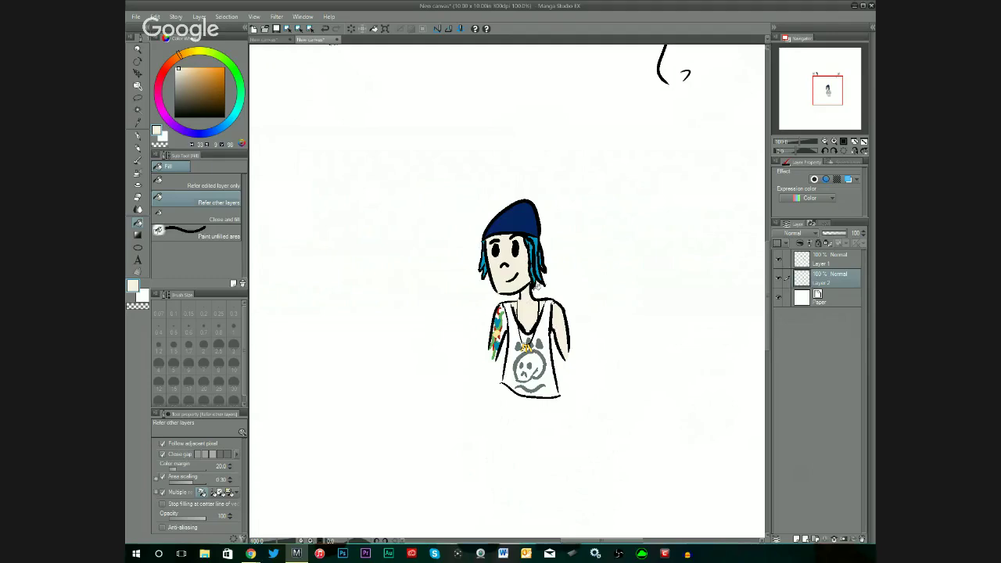
left_click(139, 146)
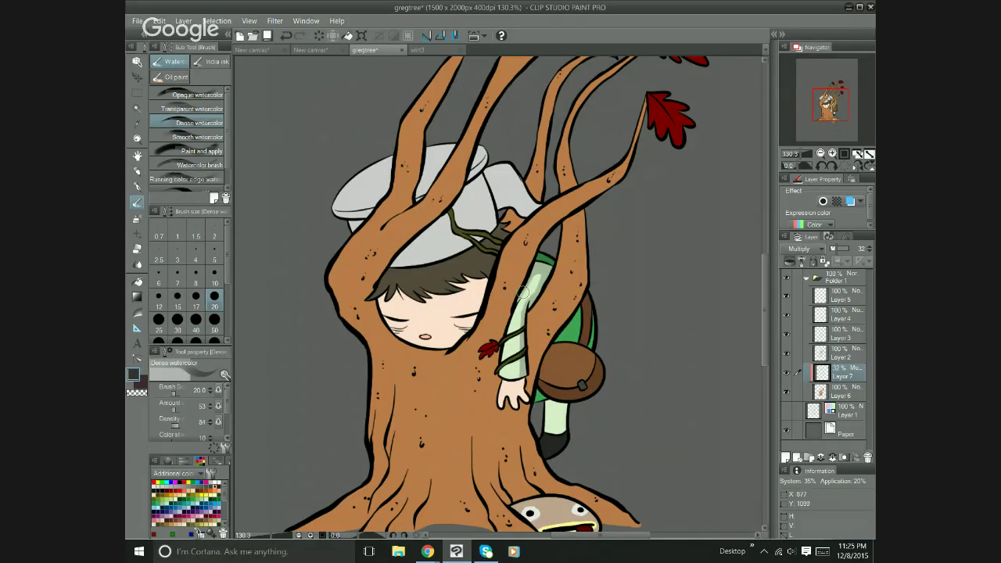
Shade the sleeping boy's sleeve and green clothing on Layer 7 with dense watercolor, and paint cream on the end of the beanie character's tattooed arm.
mouse_move(523, 290)
left_mouse_down()
mouse_move(532, 283)
mouse_move(519, 348)
mouse_move(518, 322)
left_mouse_up()
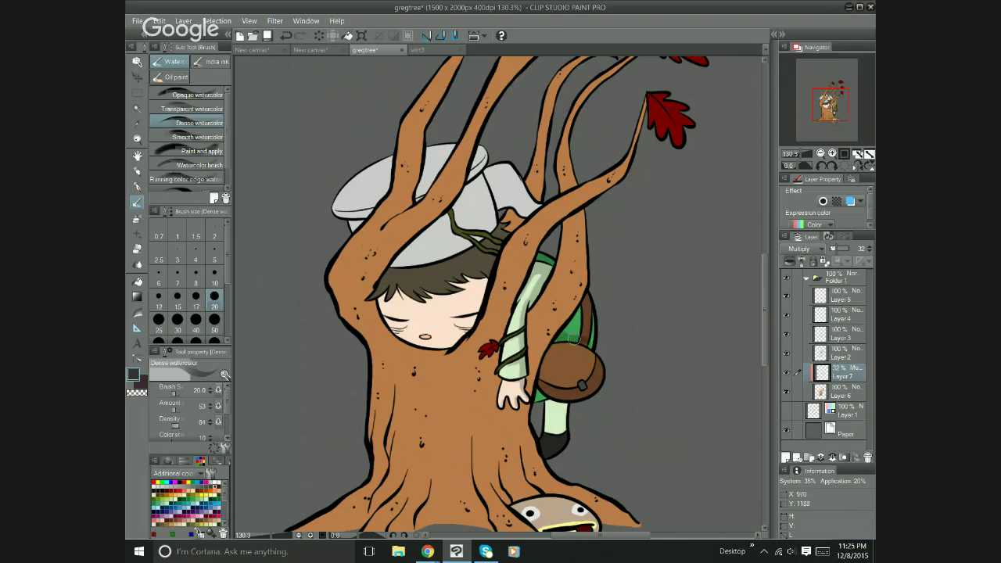
mouse_move(574, 336)
left_mouse_down()
mouse_move(589, 333)
mouse_move(583, 311)
mouse_move(565, 332)
mouse_move(583, 329)
mouse_move(555, 342)
left_mouse_up()
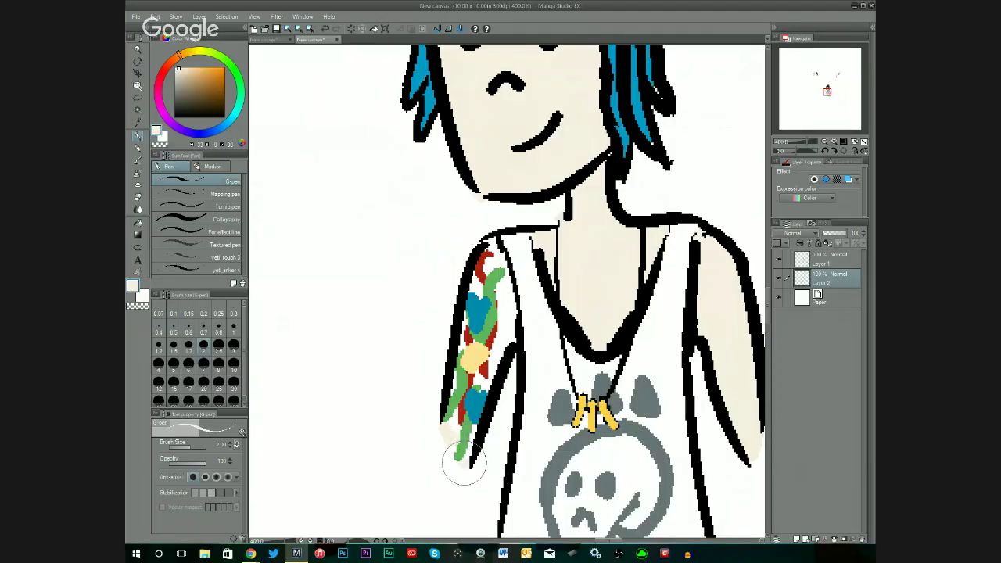
mouse_move(465, 466)
left_mouse_down()
mouse_move(454, 470)
mouse_move(440, 452)
mouse_move(445, 423)
left_mouse_up()
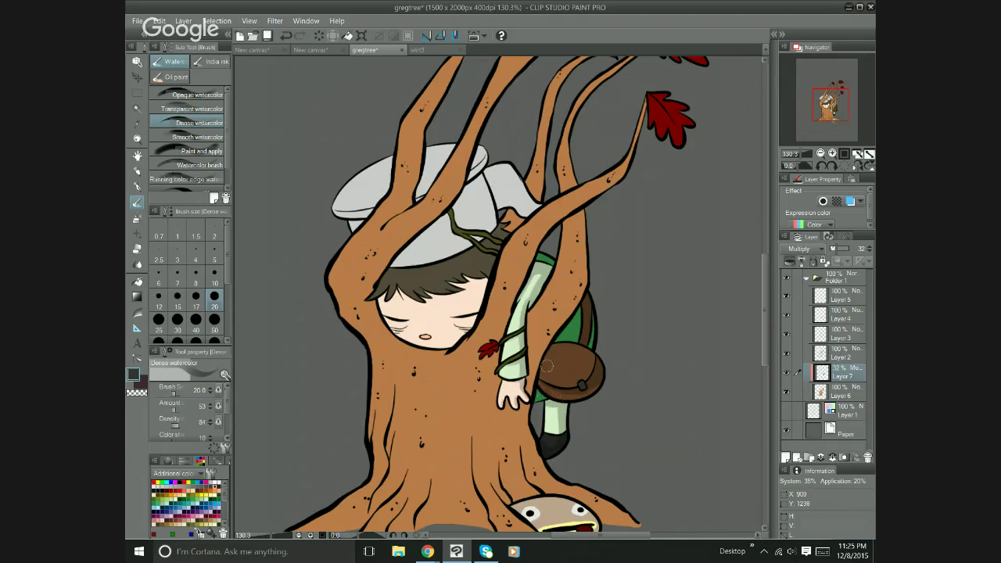
left_click(136, 394)
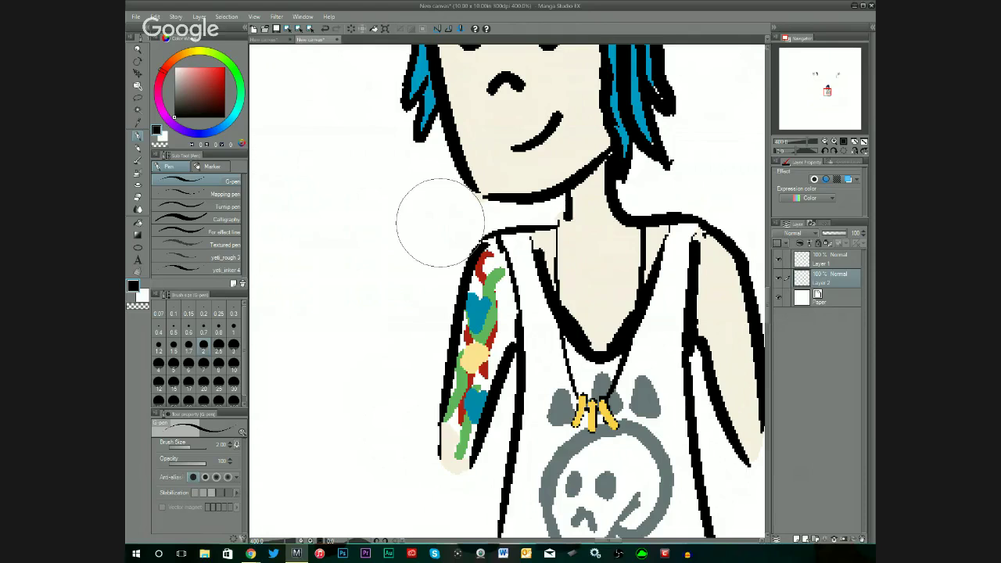
Add a layer beneath Layer 2, pick up the cream skin color, and paint the skin around the arm tattoo with the G-pen.
left_click(798, 540)
left_click_drag(806, 283, 805, 305)
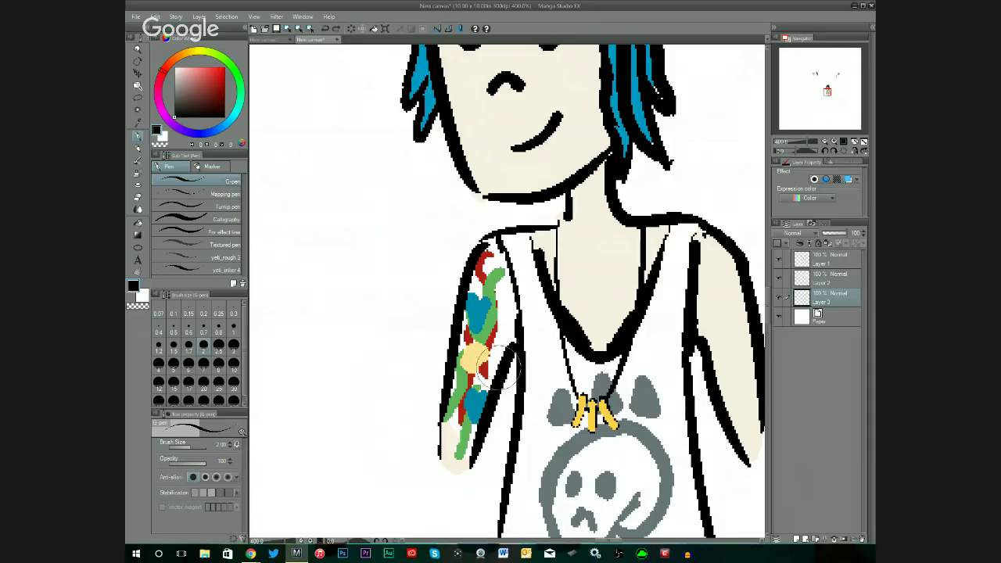
left_click(139, 123)
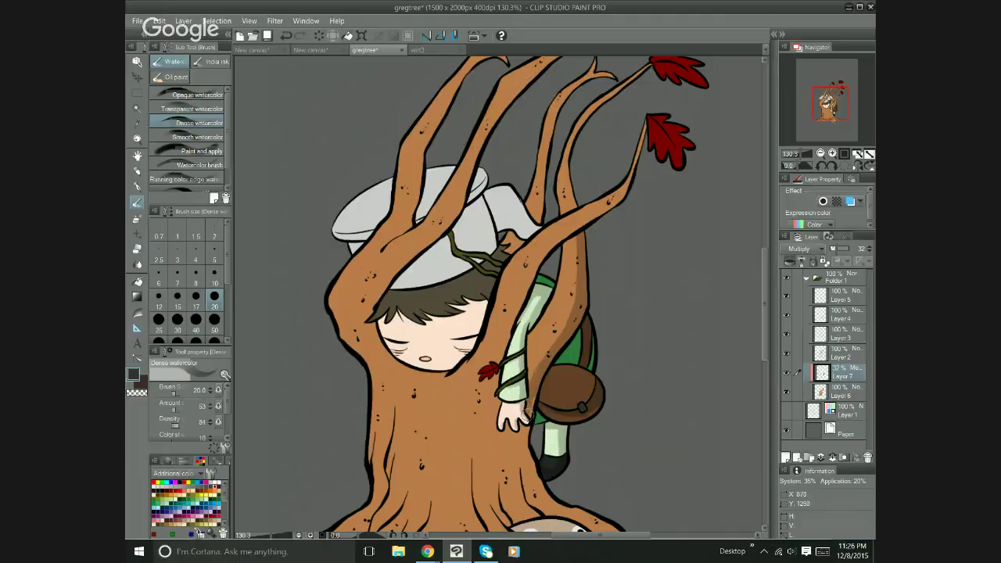
key("p")
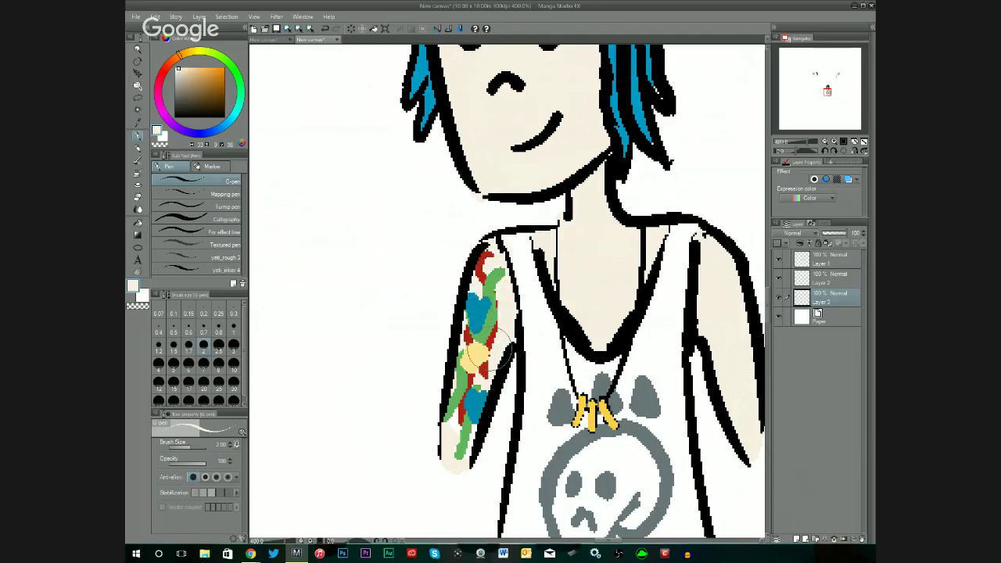
left_click(516, 266, "alt")
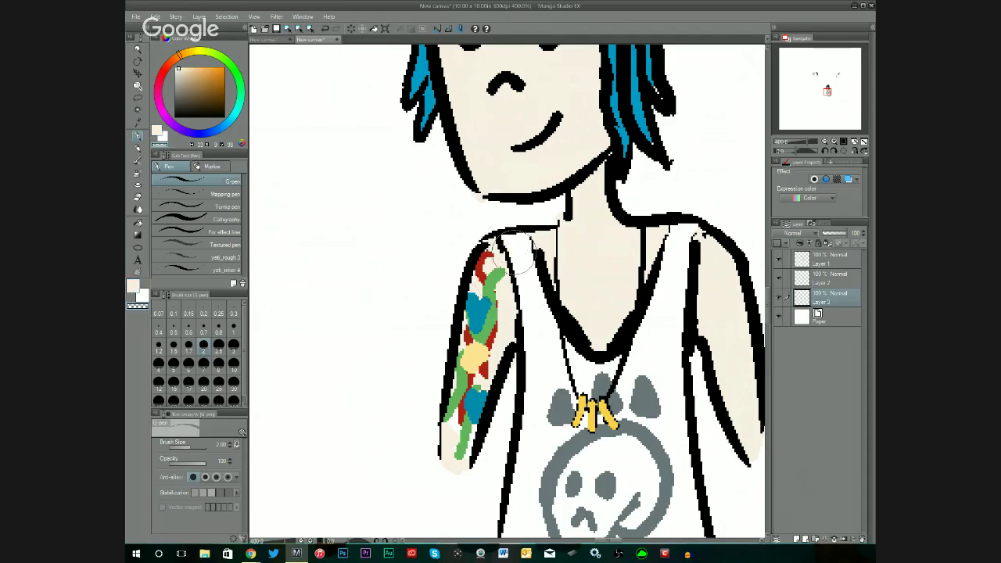
Touch up the cream skin around the tattooed arm, switching the G-pen between cream and transparent color.
left_click(138, 306)
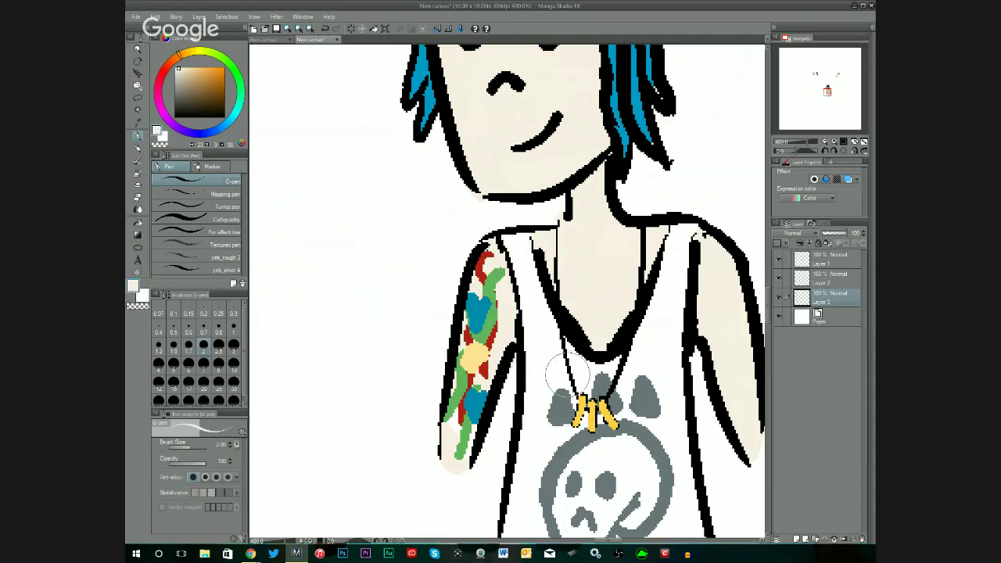
mouse_move(570, 290)
left_mouse_down()
mouse_move(542, 430)
mouse_move(523, 442)
left_mouse_up()
left_click(137, 306)
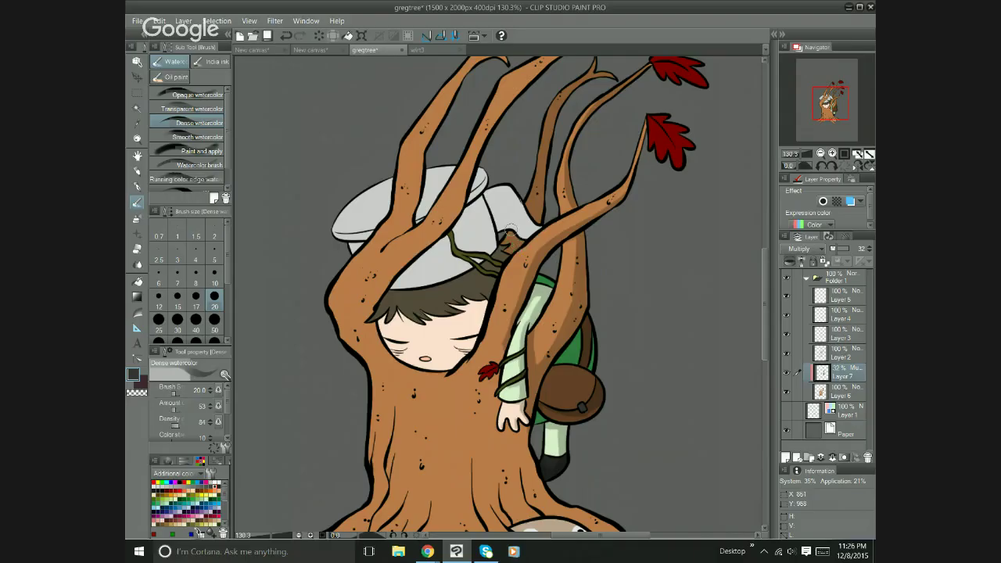
key("alt+space")
left_click(571, 352)
left_click(572, 352)
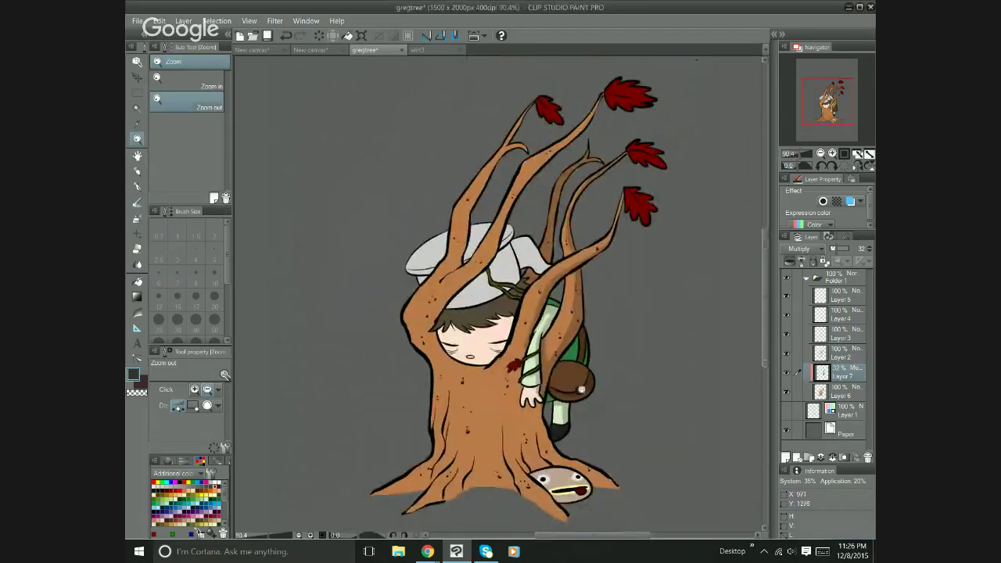
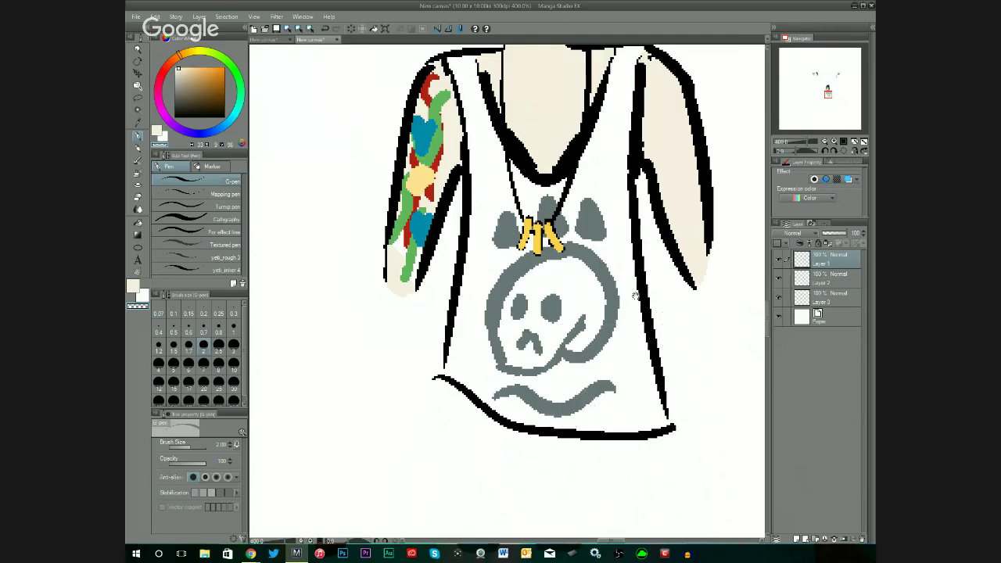
Select Layer 2, pick up the blue of the beanie character's hair, and touch up the hair with the G-pen.
mouse_move(632, 308)
left_mouse_down()
mouse_move(640, 340)
mouse_move(606, 277)
mouse_move(590, 476)
mouse_move(597, 285)
mouse_move(595, 485)
left_mouse_up()
mouse_move(598, 298)
left_mouse_down()
mouse_move(606, 458)
mouse_move(647, 344)
left_mouse_up()
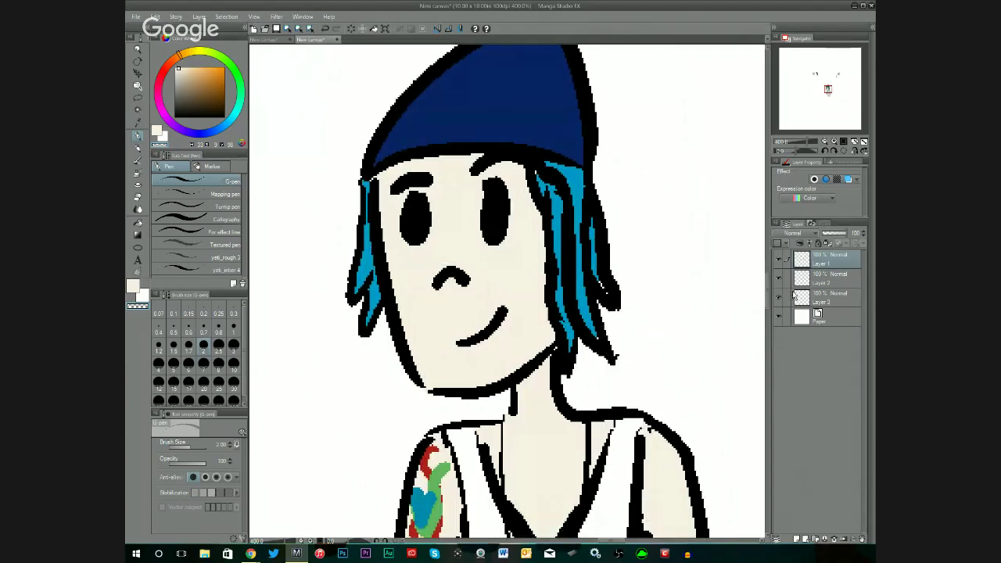
left_click(778, 279)
left_click(777, 280)
left_click(808, 282)
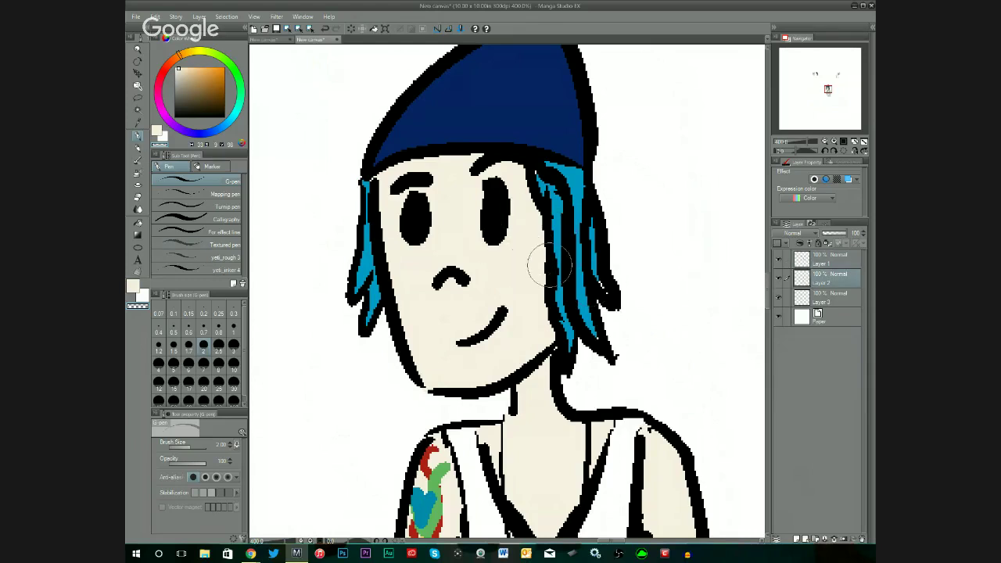
key("i")
left_click(580, 262)
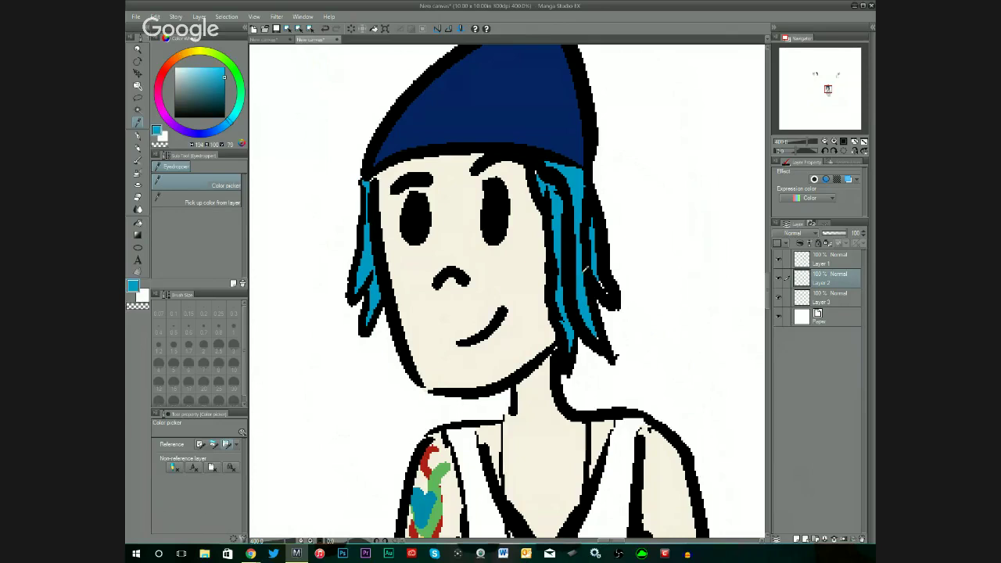
key("p")
mouse_move(599, 342)
left_mouse_down()
mouse_move(568, 352)
mouse_move(557, 309)
left_mouse_up()
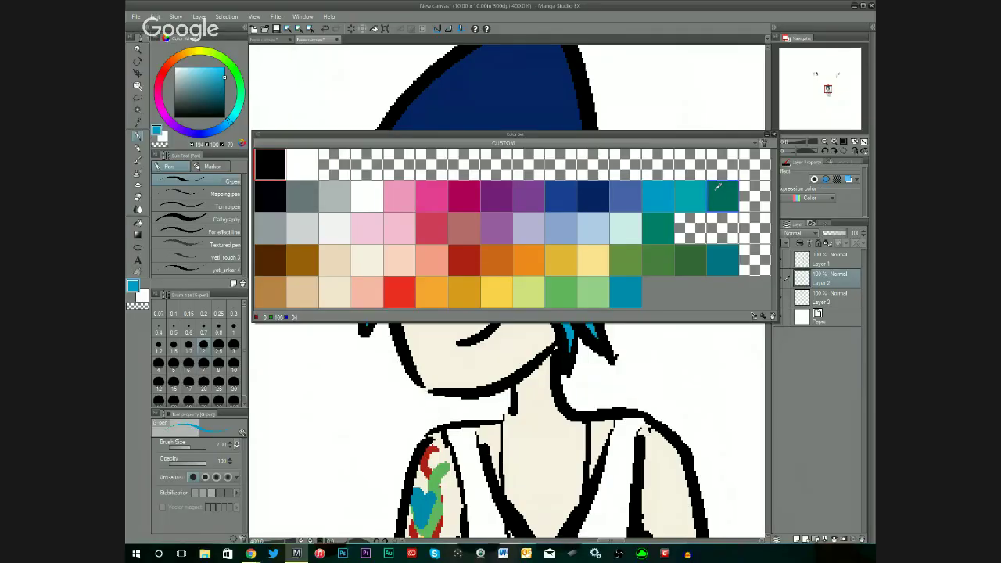
Fill the beanie character's free-standing eyebrow with golden brown from the custom color set, and choose the G-pen in the gregtree drawing.
left_click(280, 283)
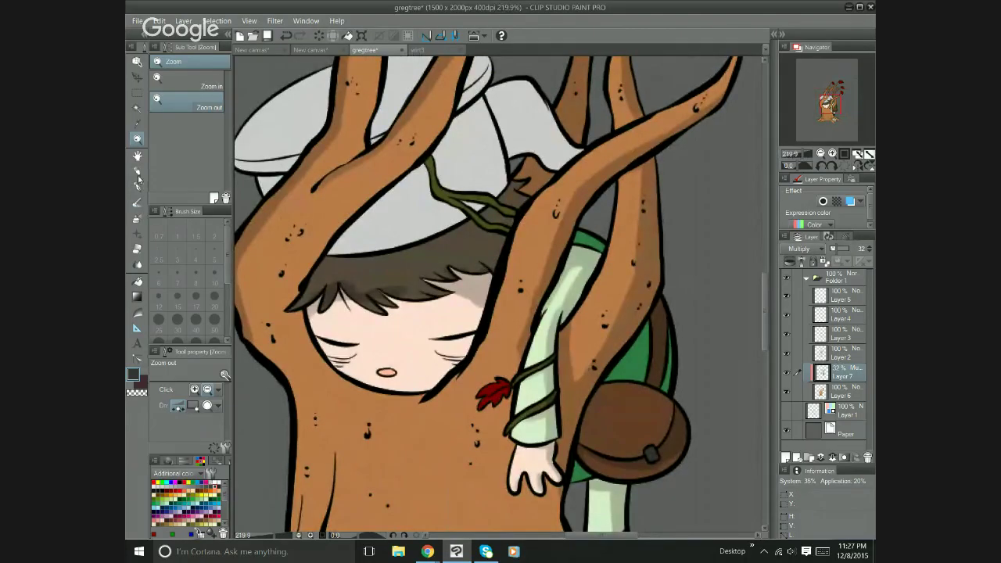
left_click(137, 187)
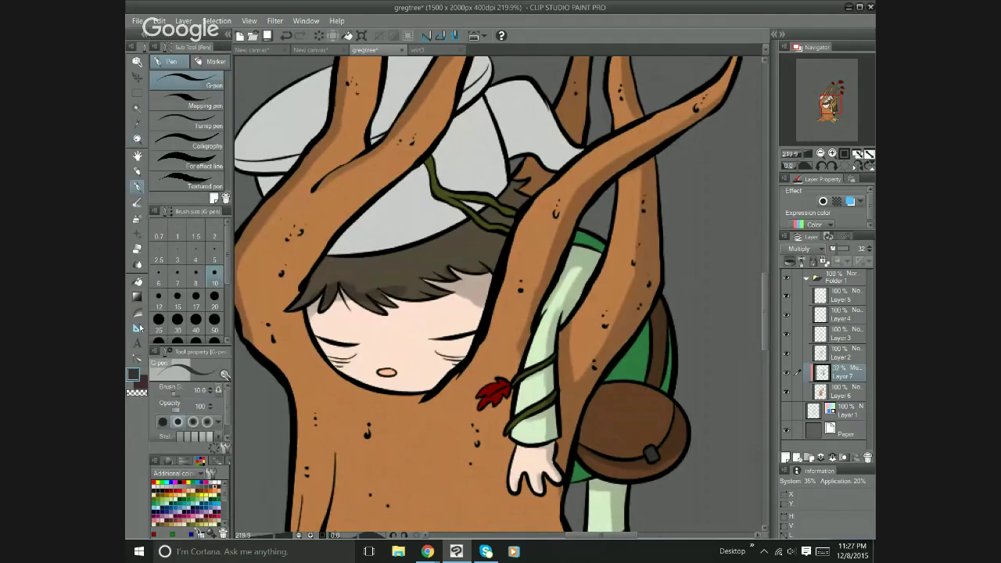
left_click(320, 290, "alt")
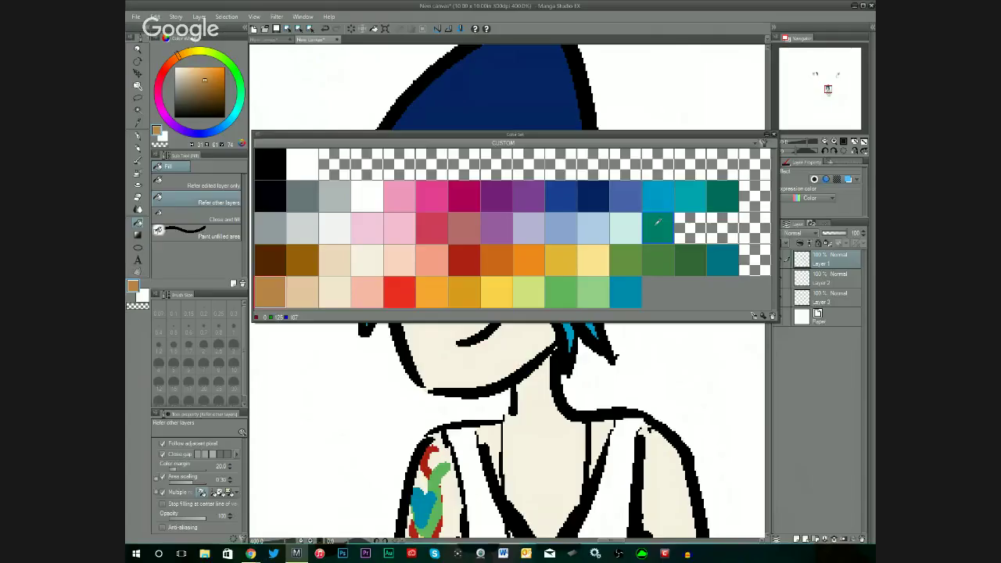
left_click(302, 259)
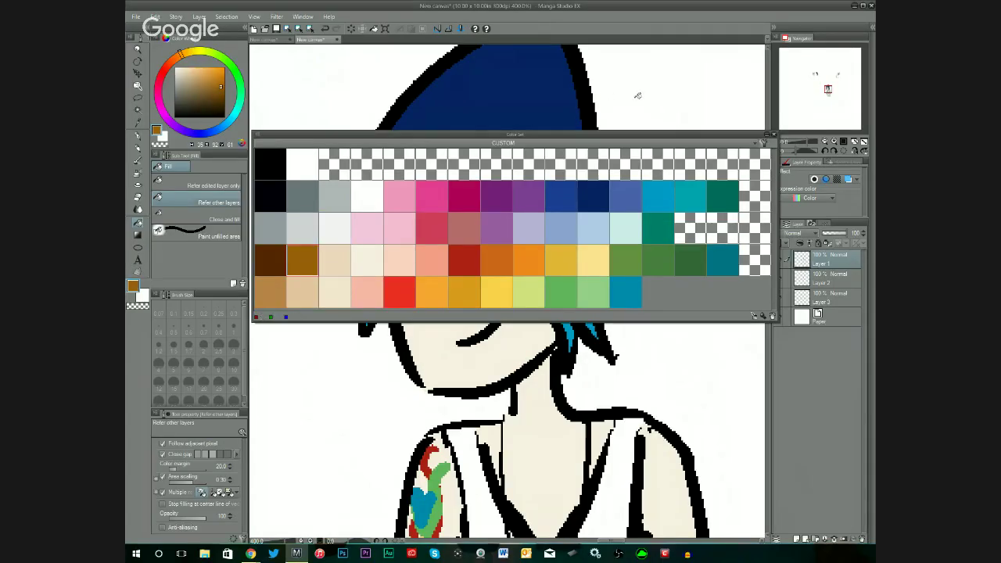
left_click_drag(391, 191, 422, 180)
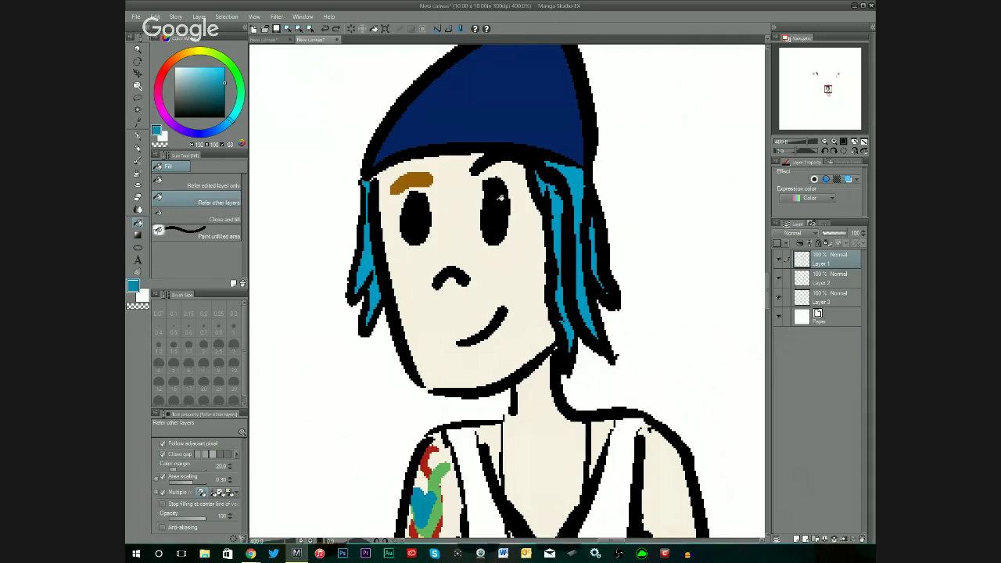
Fill both of the beanie character's eyes with teal blue.
left_click(501, 197)
left_click(421, 205)
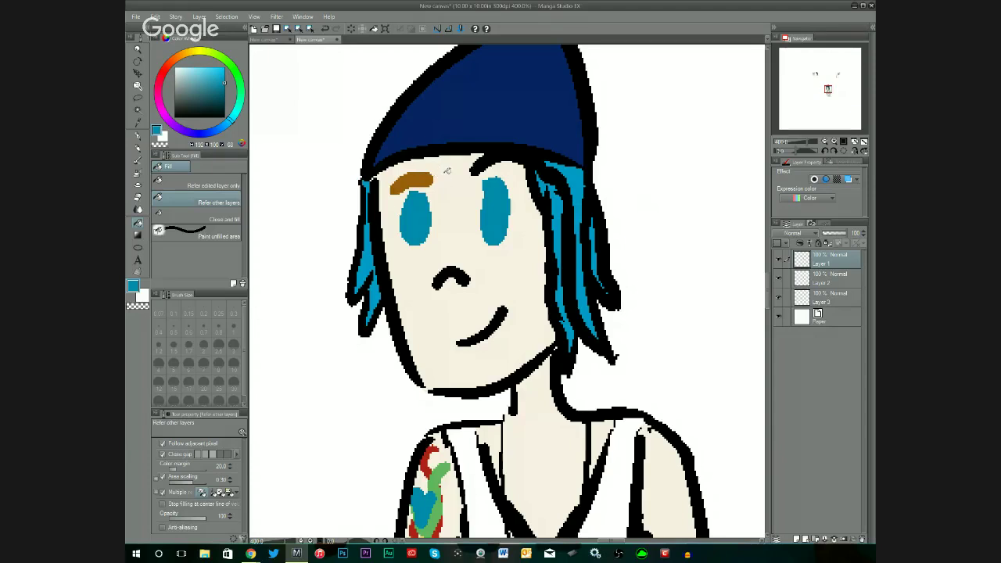
Add a layer above Layer 1 and paint the eyebrow touching the beanie golden brown with the G-pen.
right_click(690, 217)
left_click(302, 260)
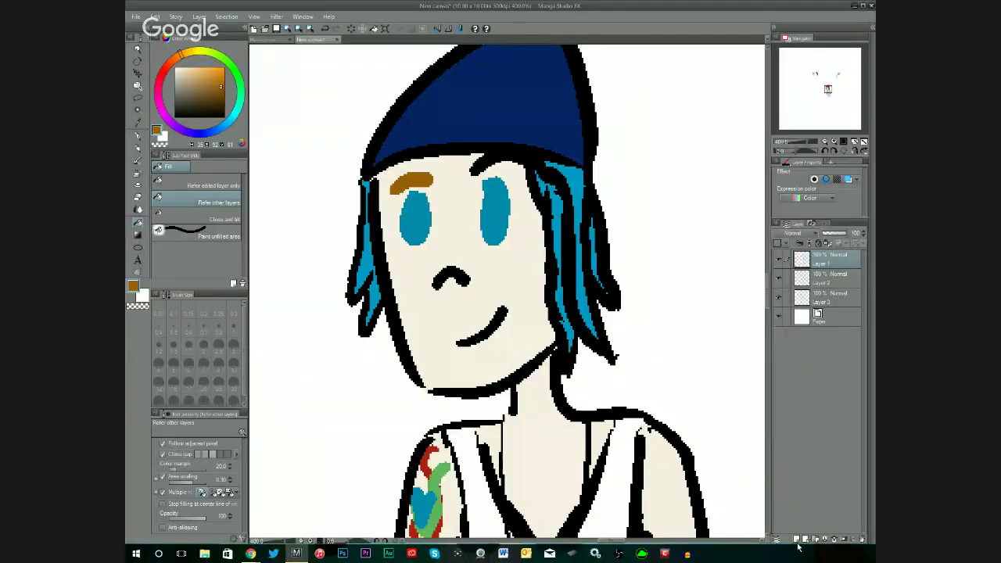
left_click(797, 540)
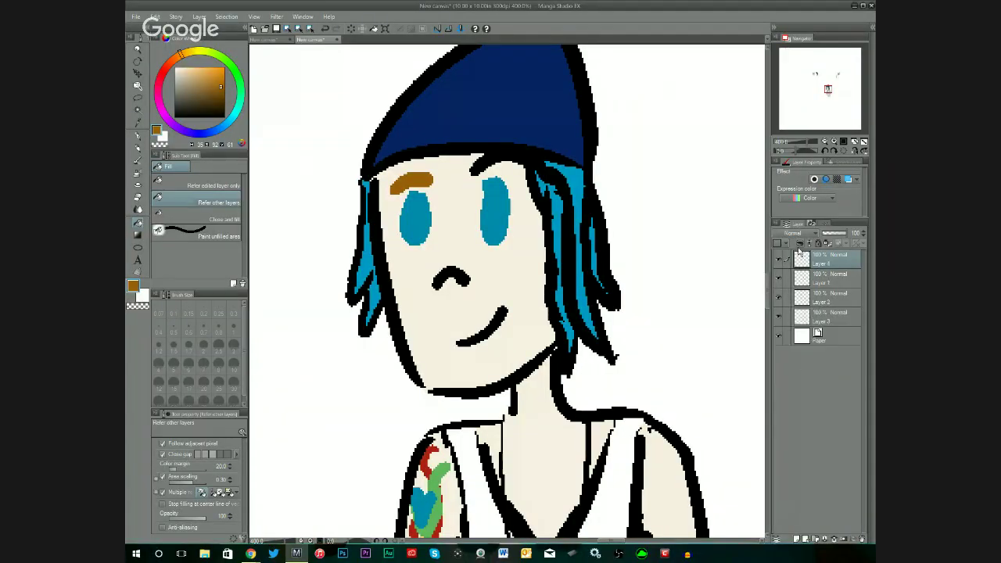
key("p")
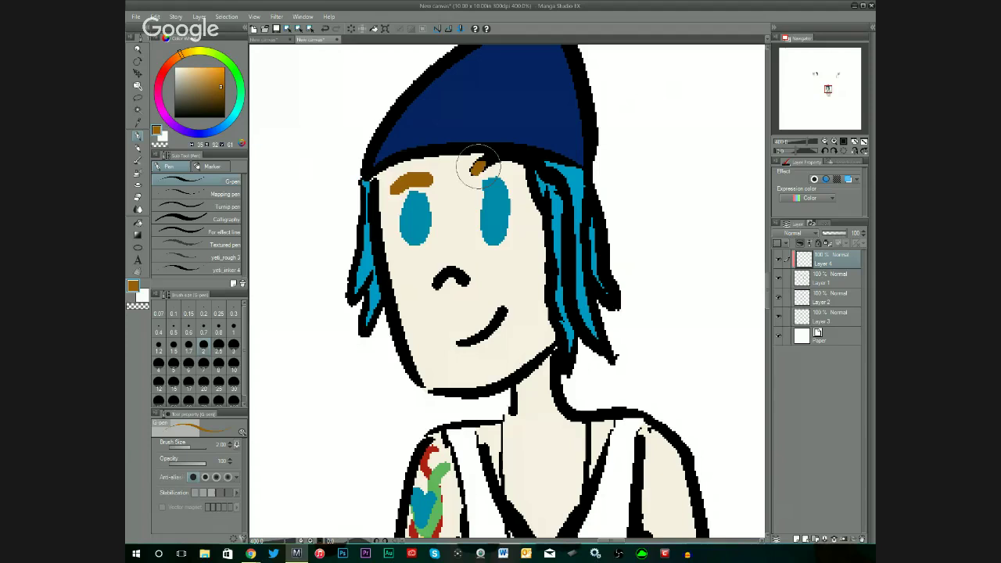
left_click_drag(474, 168, 530, 161)
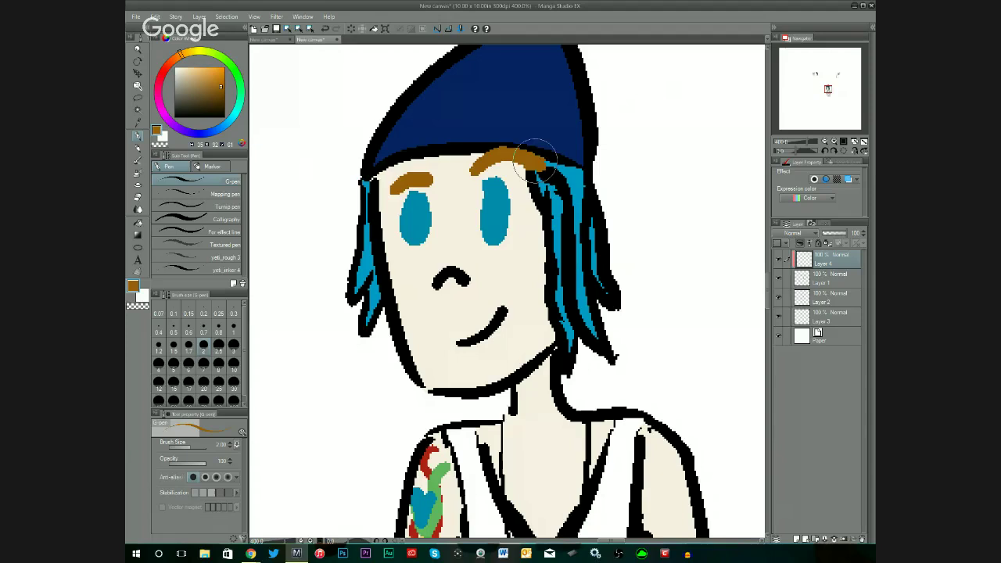
Erase the end of the brown eyebrow that overlaps the blue hair, using the G-pen with transparent color.
key("g")
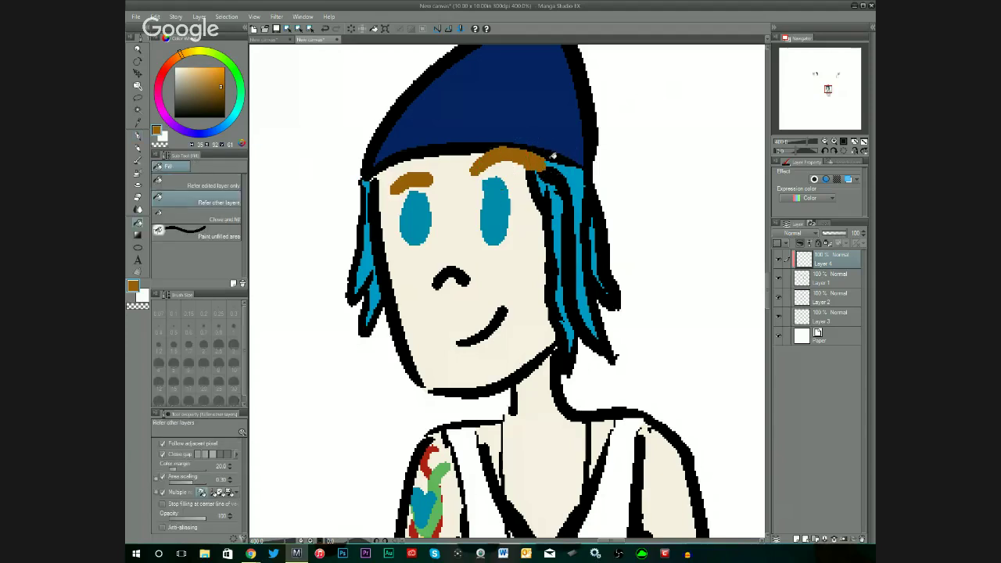
key("c")
key("p")
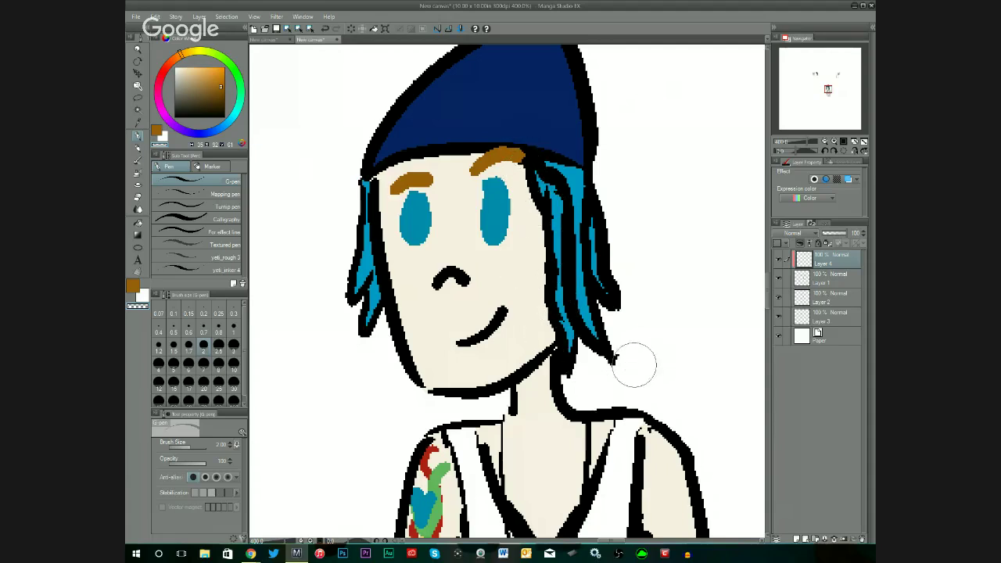
Select Layer 1 and fill both of the beanie character's eyes with black, referring to other layers.
left_click(790, 281)
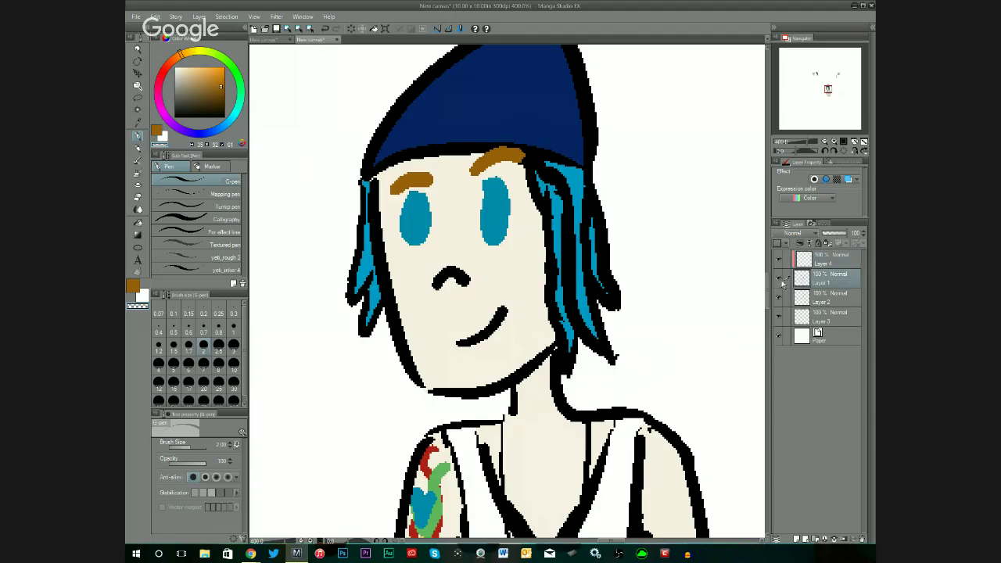
left_click(779, 280)
left_click(779, 280)
scroll(628, 276, "down", 5)
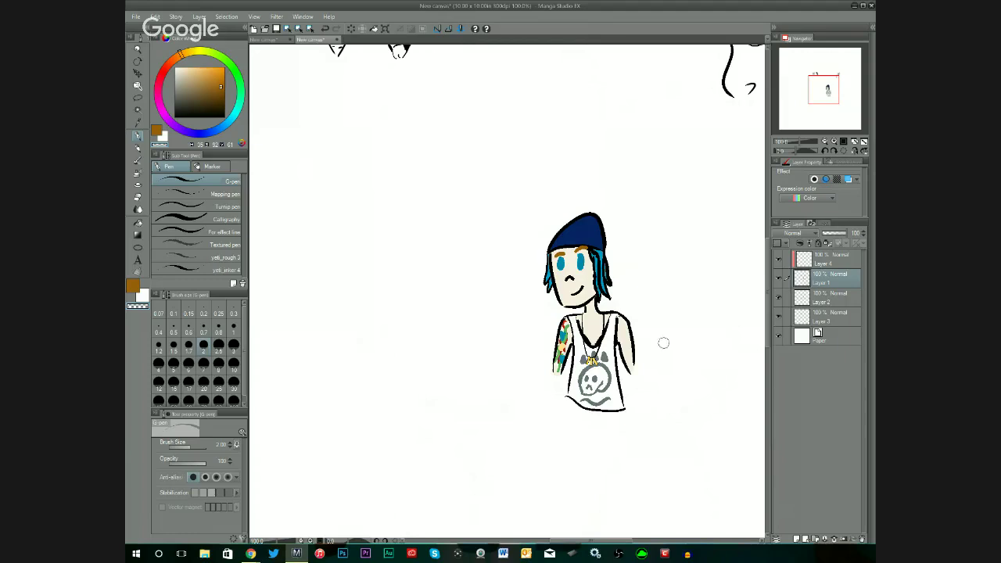
scroll(585, 271, "up", 5)
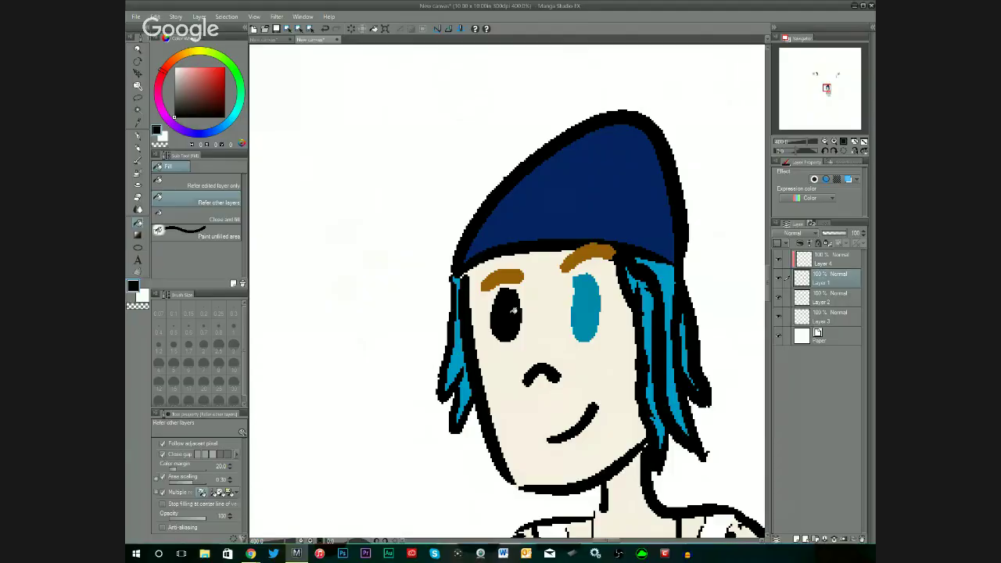
left_click(595, 303)
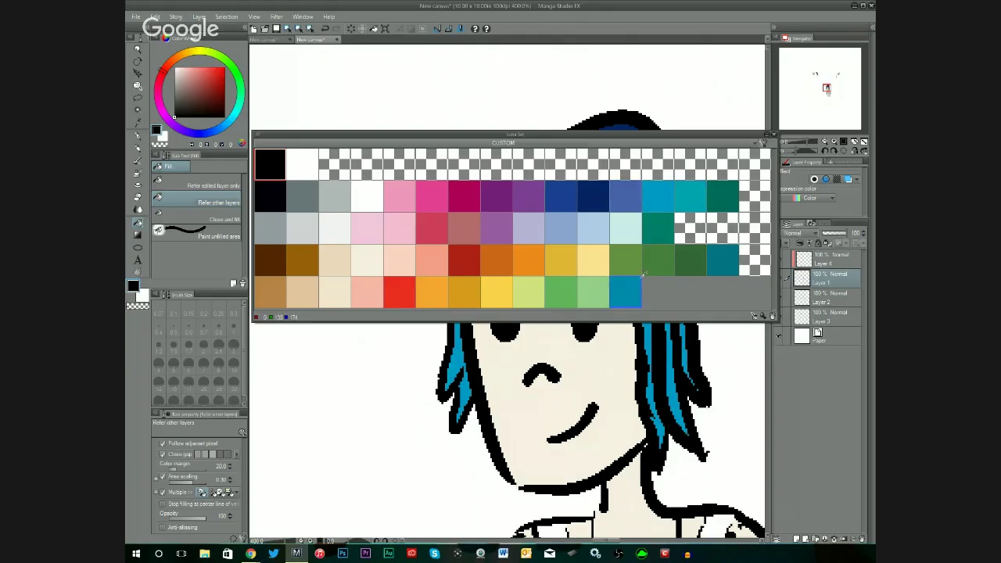
Paint the inside of both of the beanie character's black eyes teal blue with the G-pen, leaving a black rim.
left_click(639, 280)
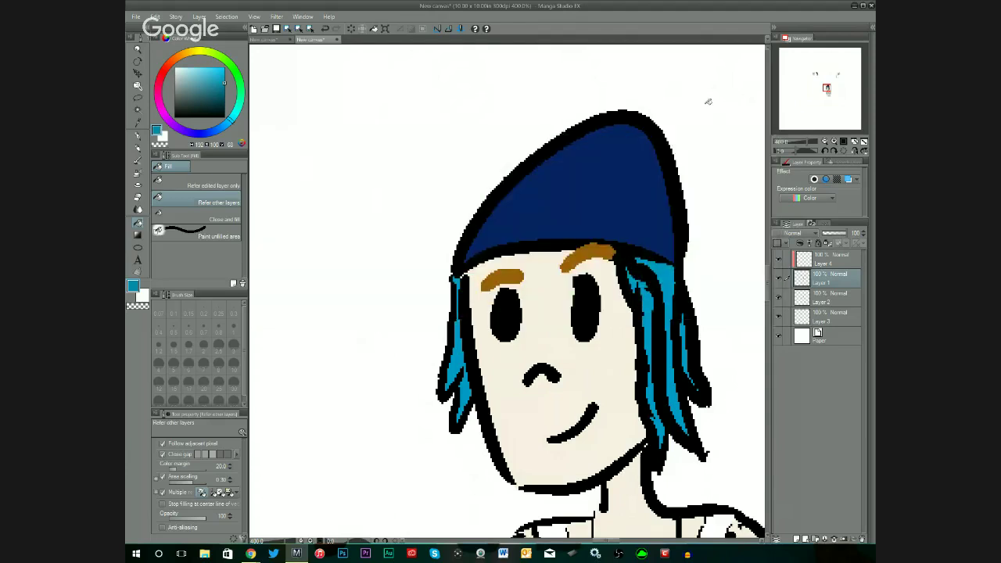
left_click(143, 135)
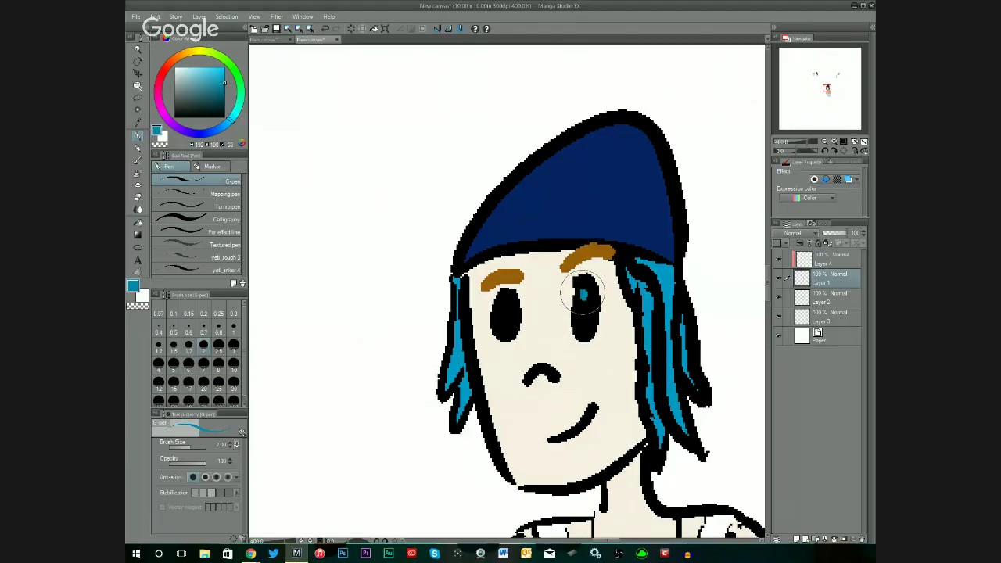
left_click(583, 293)
left_click_drag(582, 289, 588, 309)
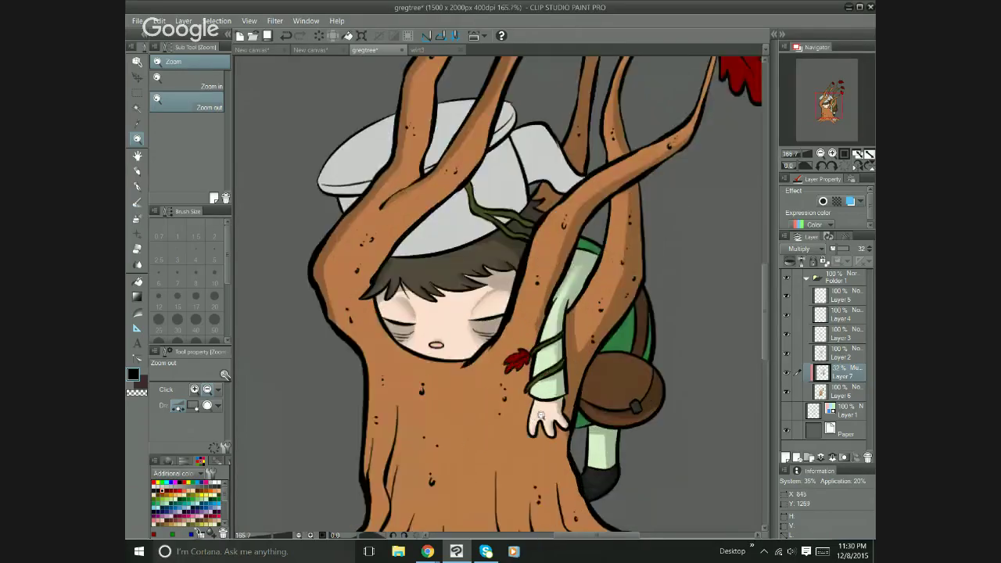
left_click_drag(588, 310, 583, 323)
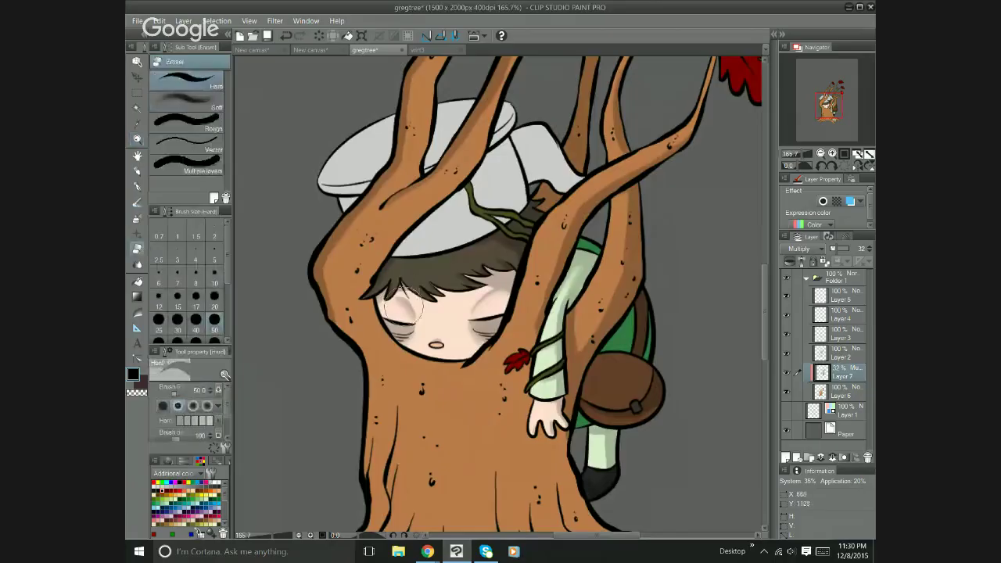
Set the hard eraser to size 20 and erase the shading around the sleeping boy's eyelid on Layer 7.
left_click(215, 295)
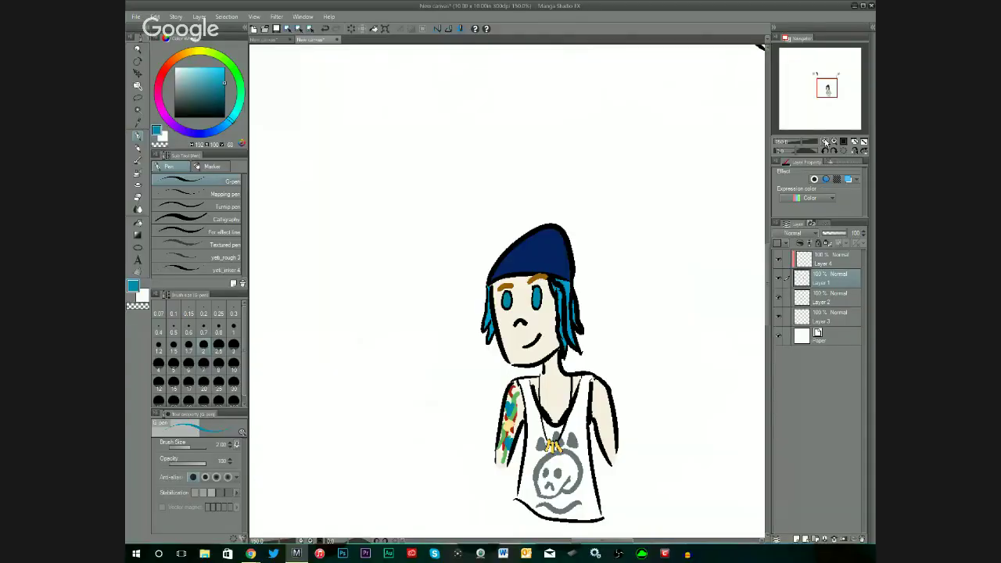
left_click(828, 143)
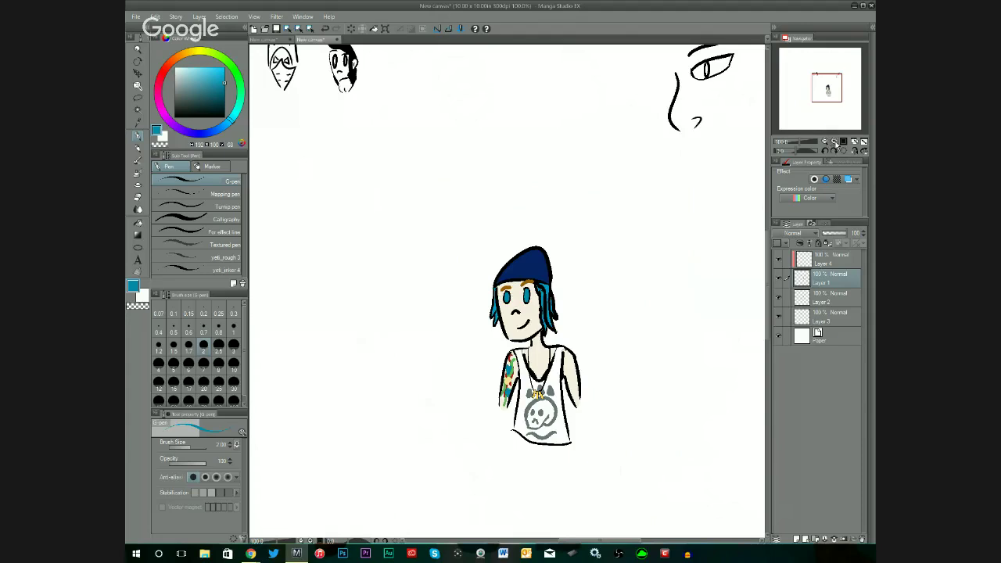
left_click(835, 142)
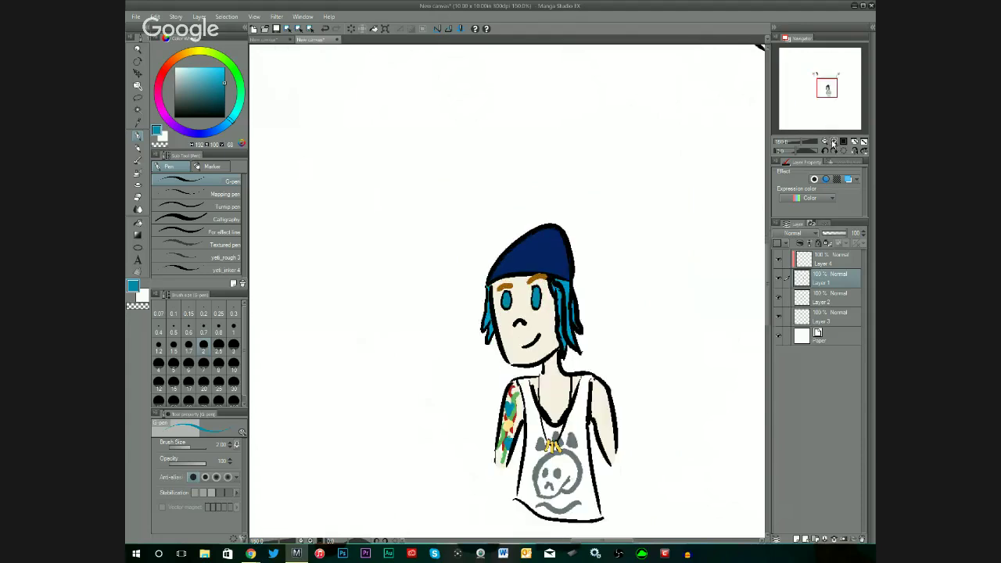
left_click(834, 143)
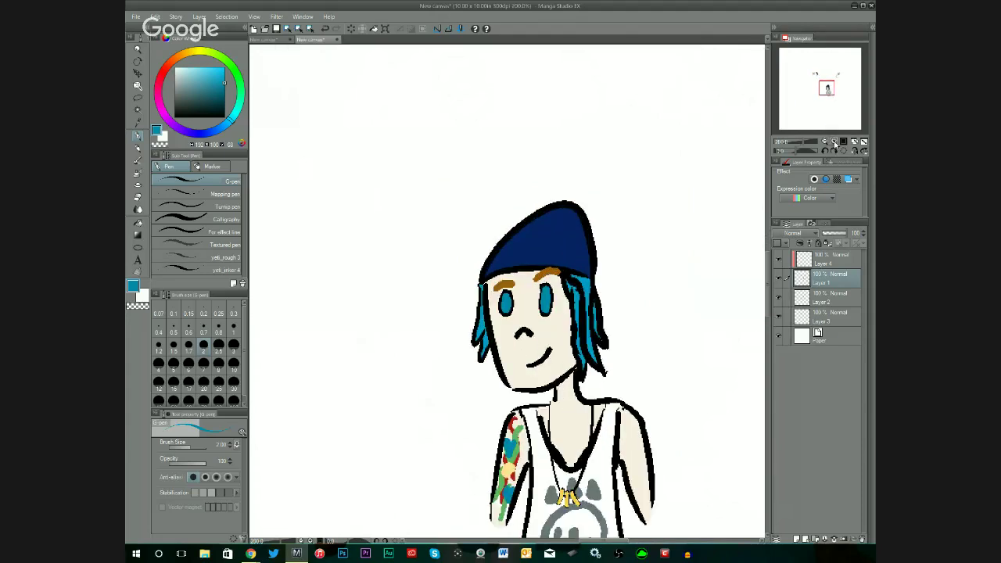
key("F7")
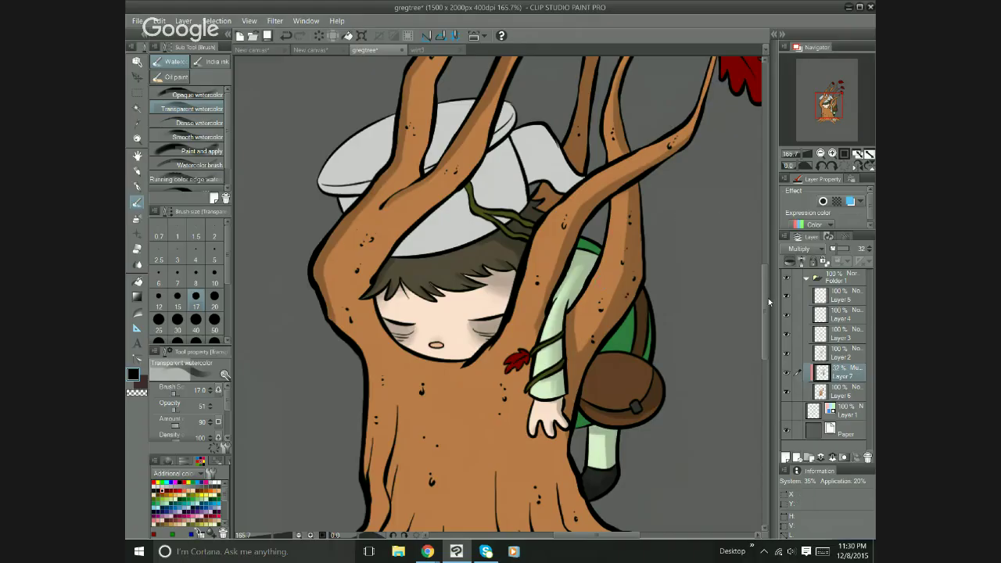
Shade the sleeping boy's white hat beside the branch on Layer 7 with the Dense watercolor brush.
scroll(771, 303, "up", 3)
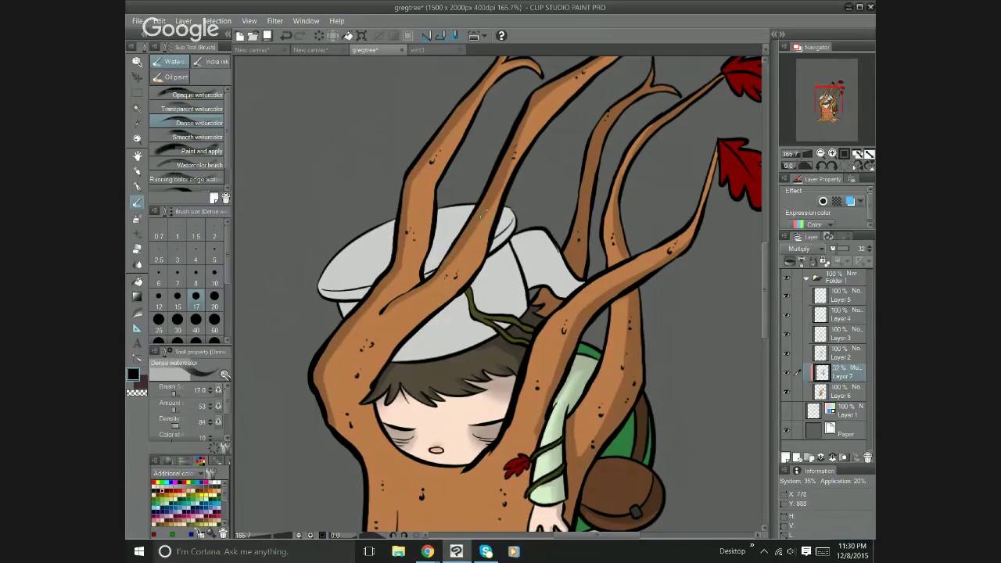
mouse_move(514, 314)
left_mouse_down()
mouse_move(497, 252)
mouse_move(517, 317)
left_mouse_up()
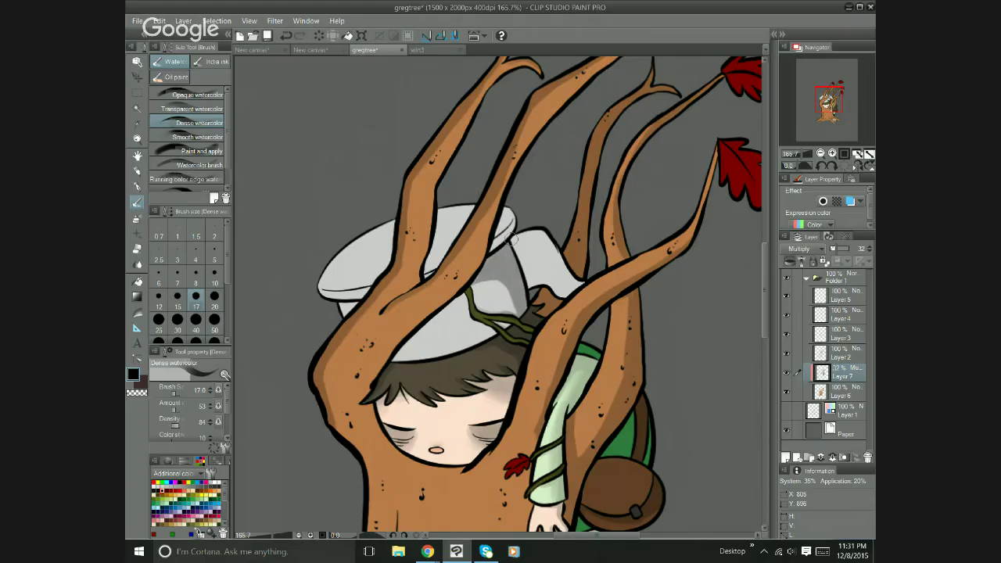
left_click_drag(517, 237, 532, 276)
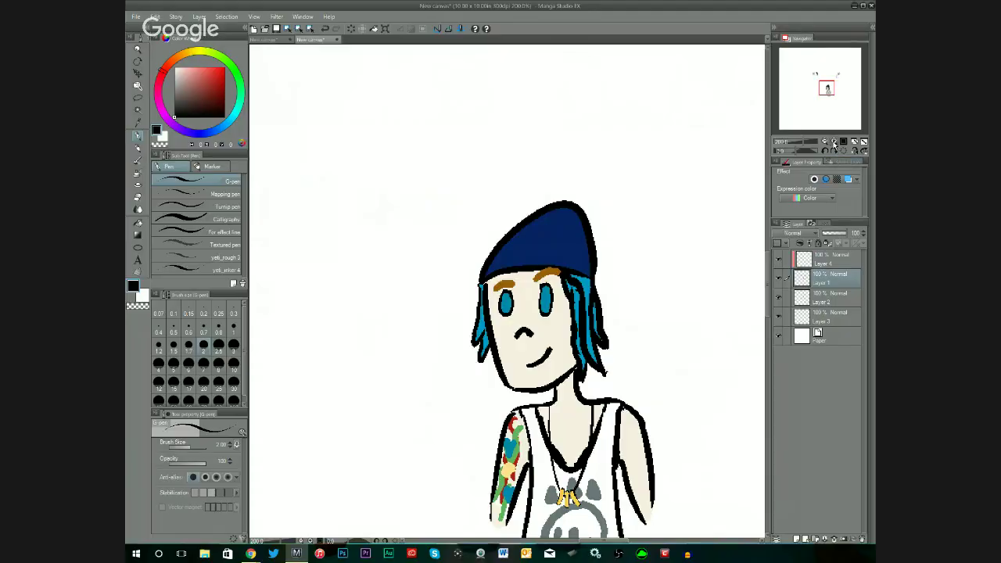
Examine the beanie character's tattooed arm and check what Layer 2 and Layer 3 each contain by hiding and showing them.
left_click(820, 138)
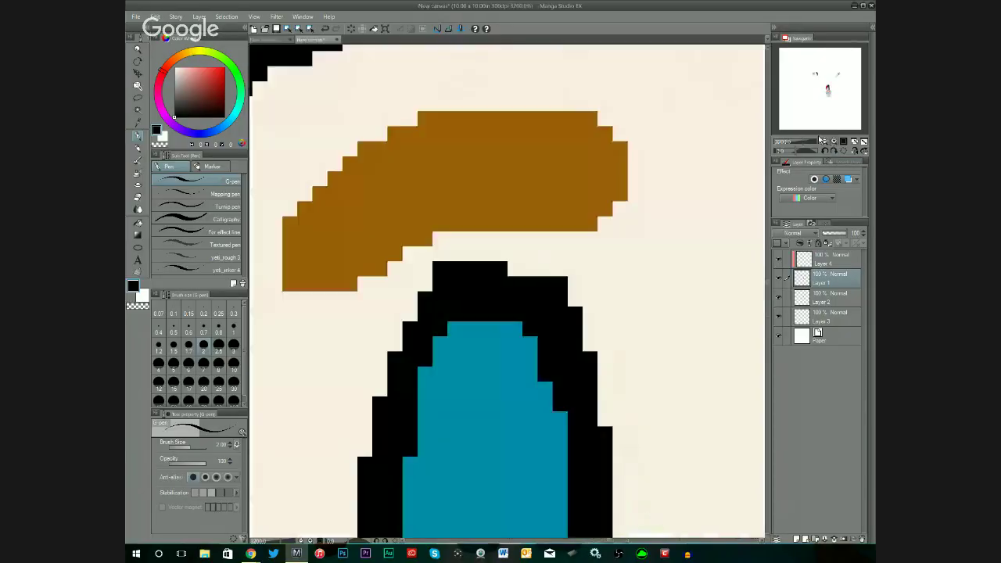
left_click(830, 142)
left_click(829, 142)
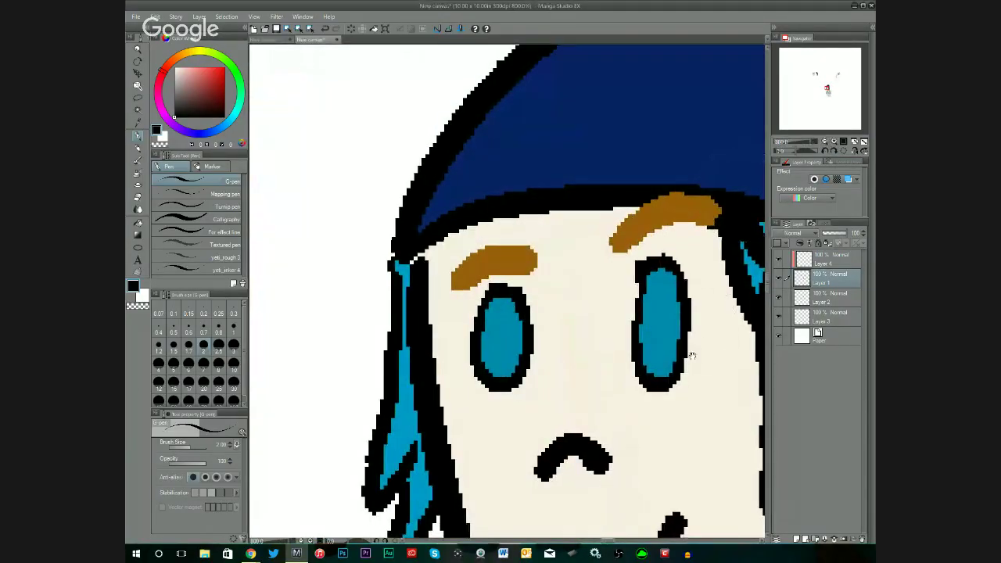
scroll(692, 356, "down", 10)
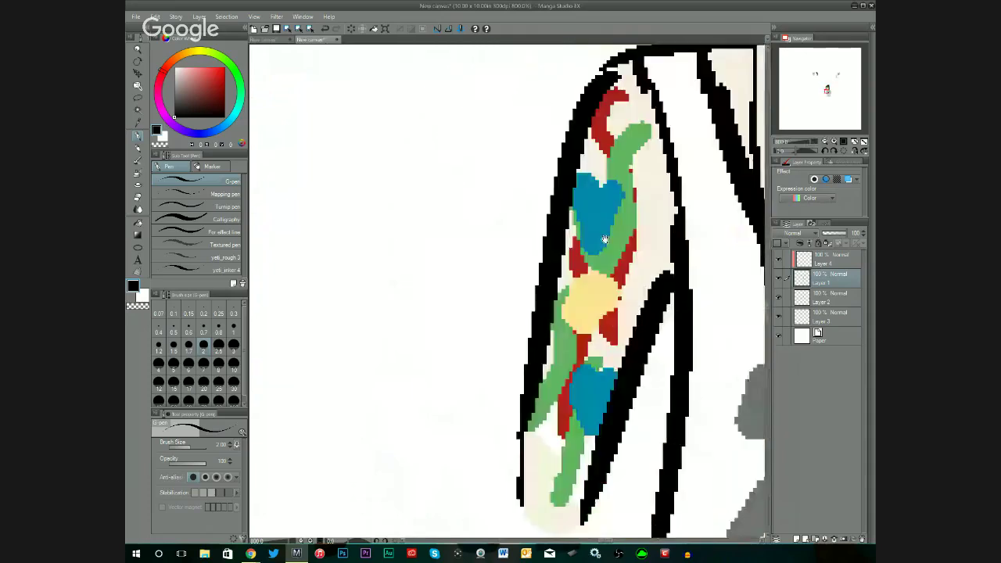
scroll(605, 240, "down", 2)
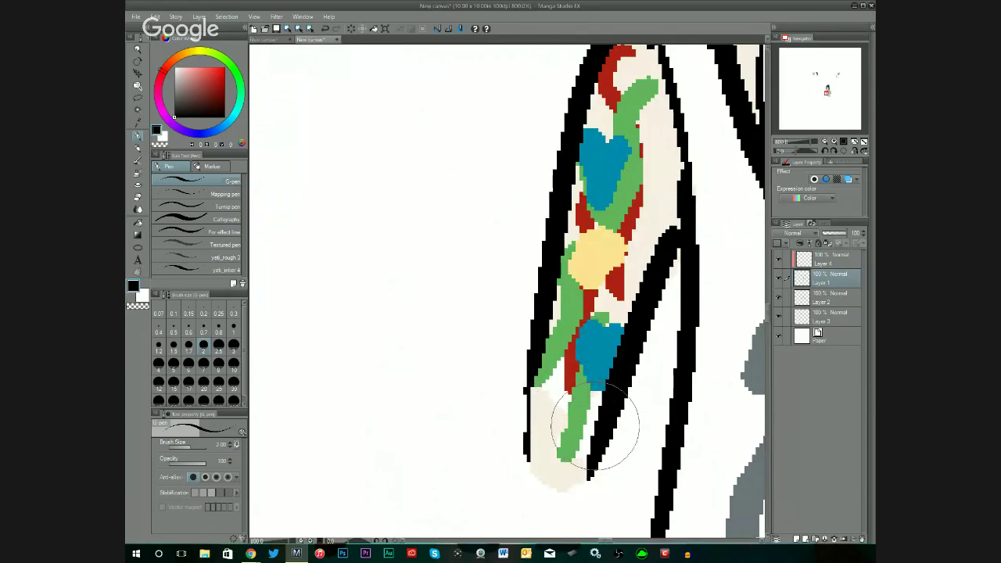
left_click(780, 299)
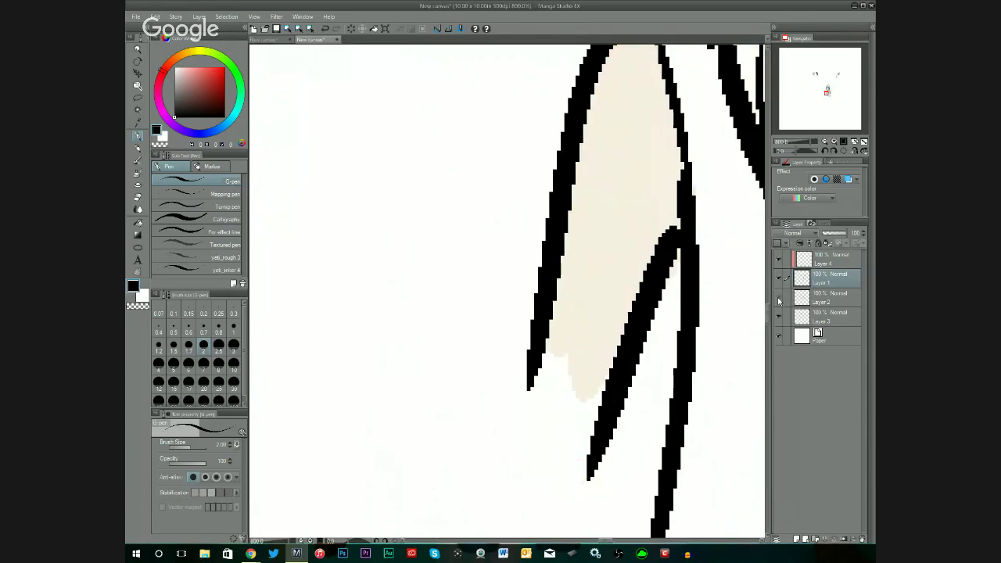
left_click(779, 299)
left_click(802, 301)
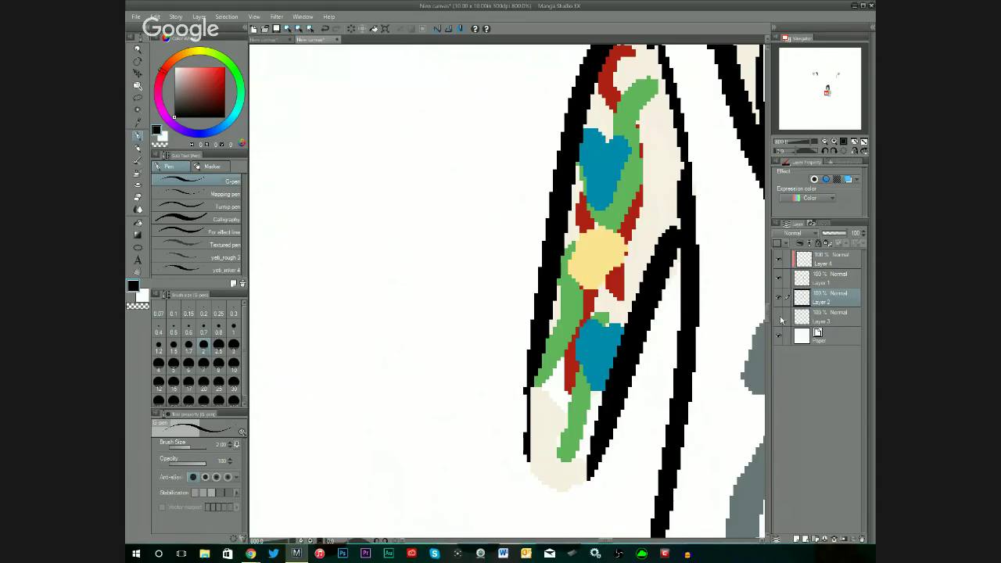
left_click(780, 318)
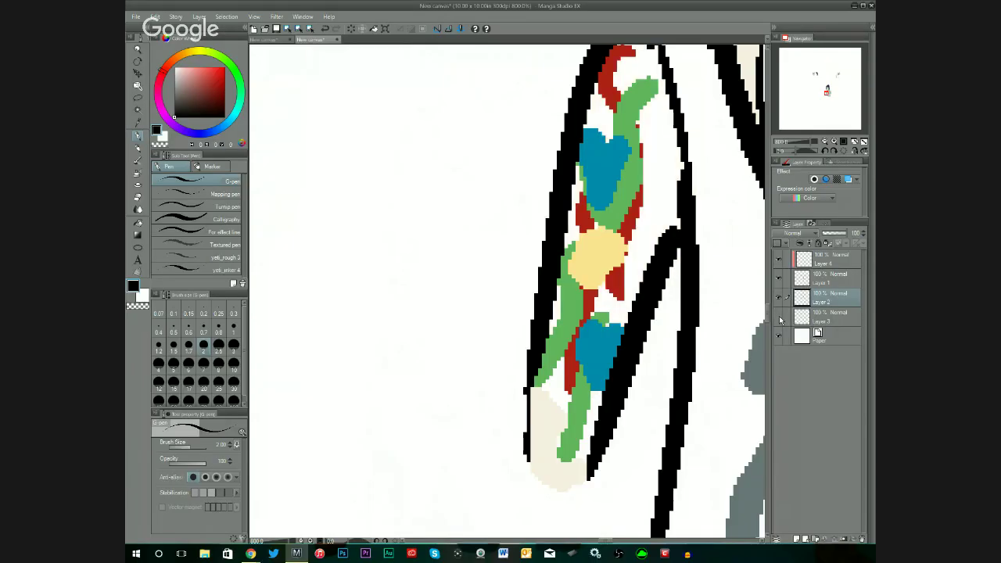
left_click(780, 319)
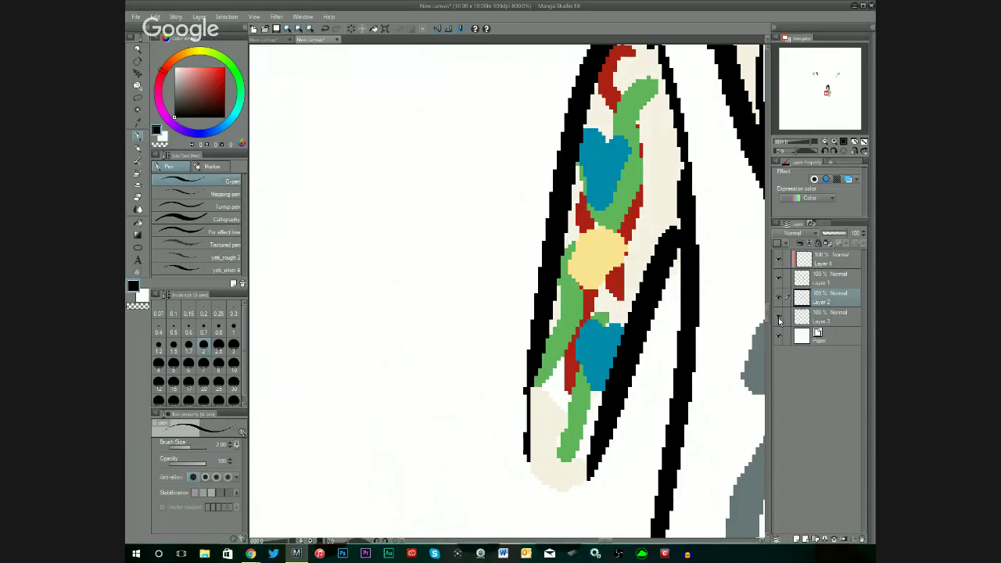
left_click(779, 319)
left_click(778, 319)
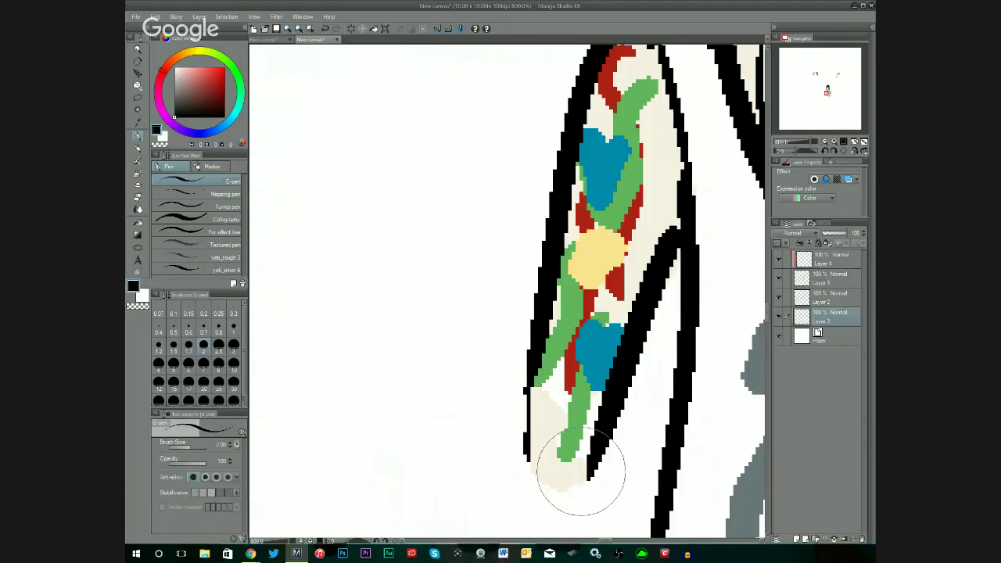
left_click(779, 298)
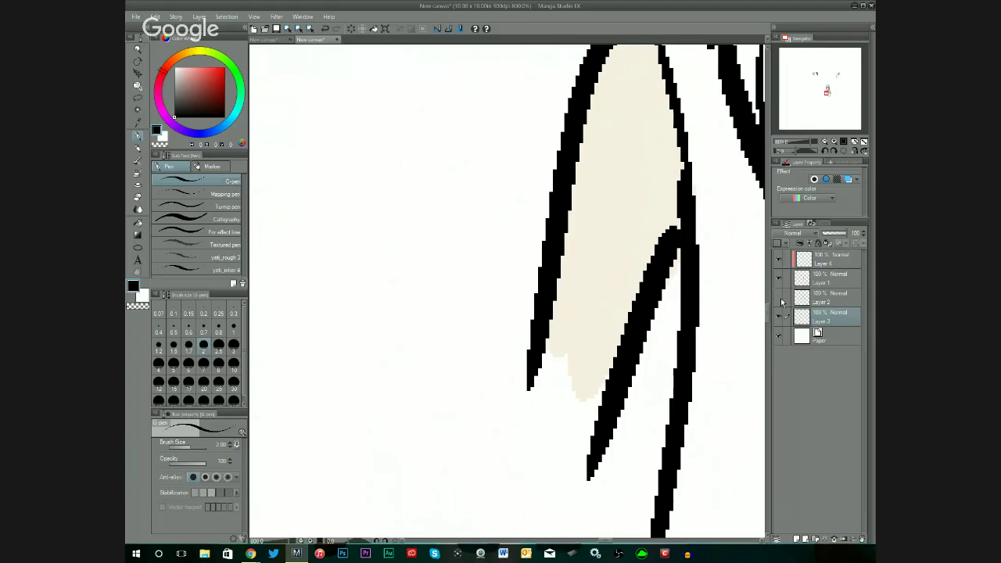
left_click(780, 299)
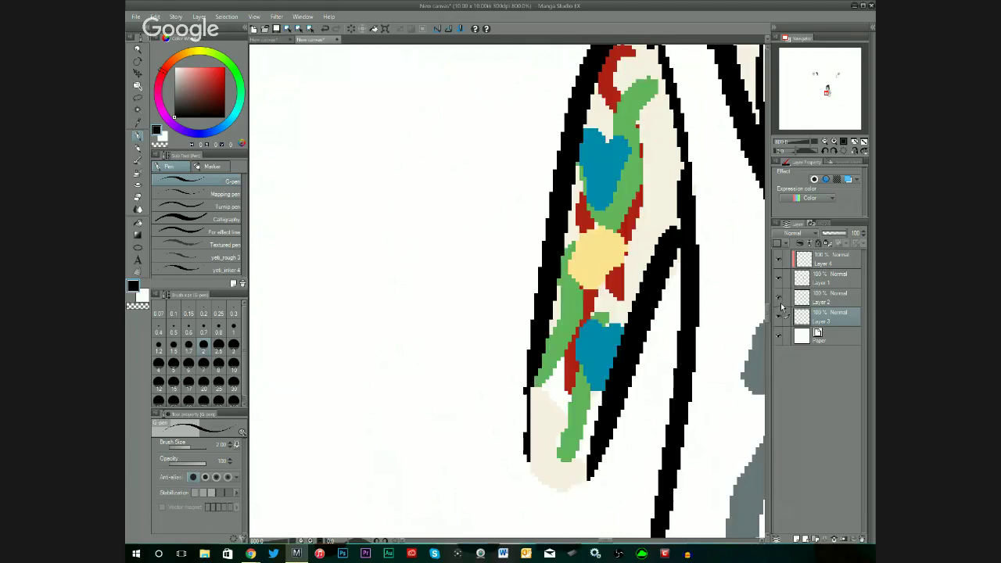
left_click(802, 299)
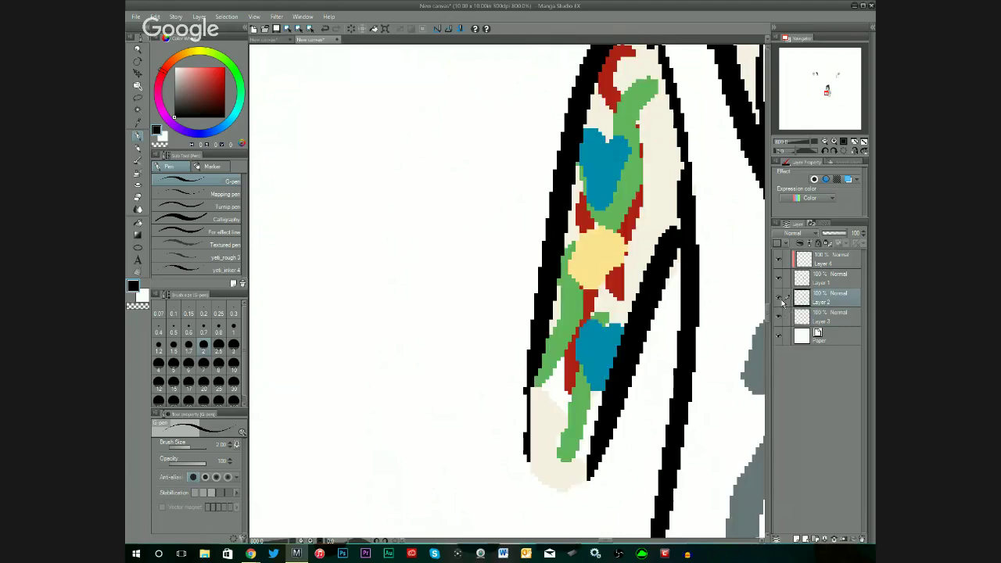
left_click(782, 300)
left_click(782, 301)
Choose the cream skin color and paint over the white gaps around the tattoo on the lower arm on Layer 3.
key("F3")
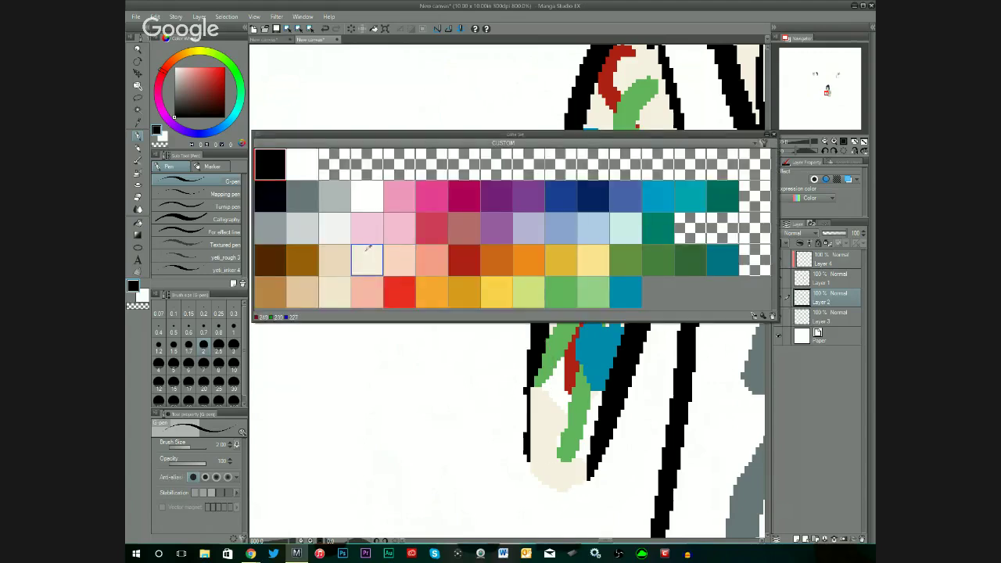
key("F3")
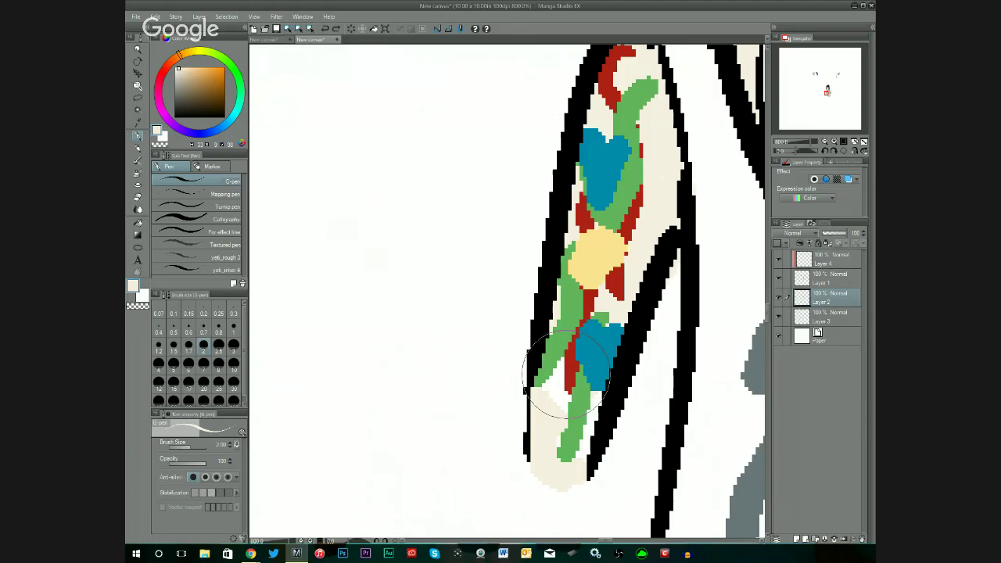
left_click(779, 298)
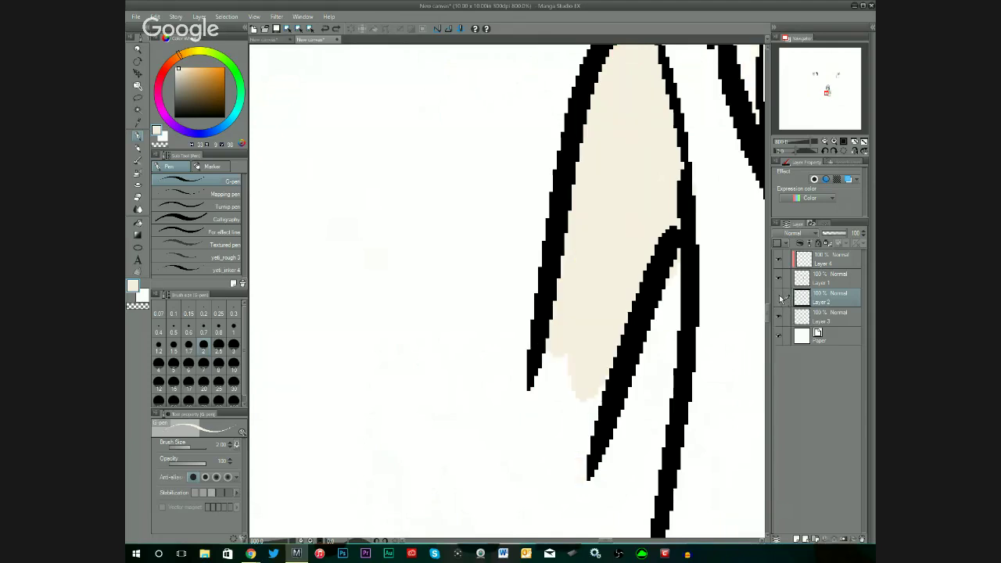
left_click(779, 298)
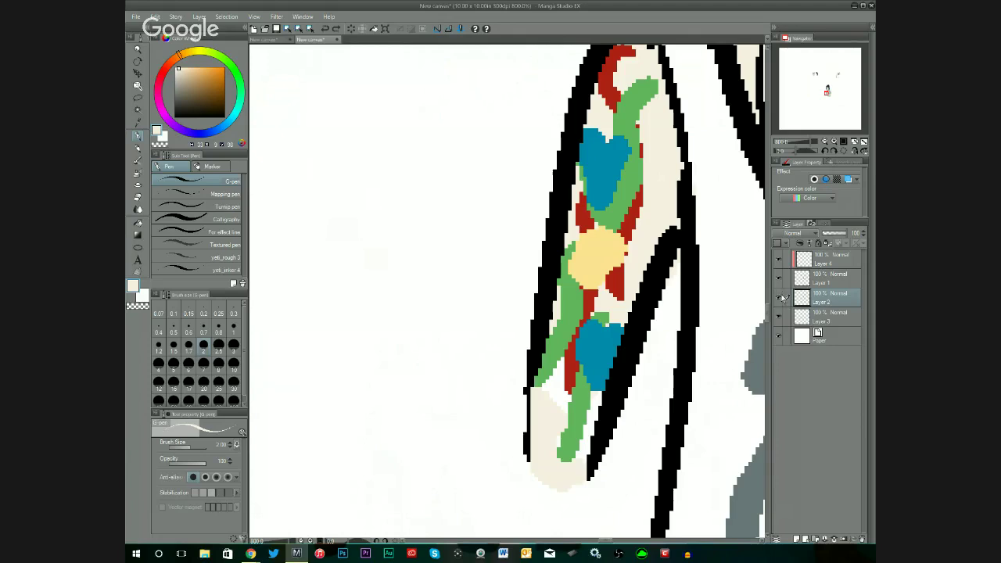
left_click(780, 279)
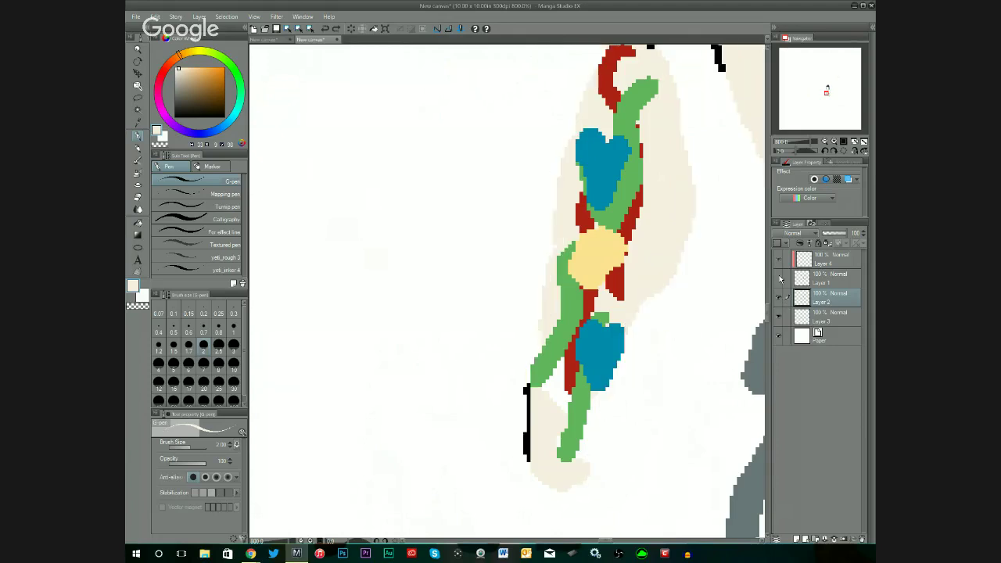
left_click(780, 279)
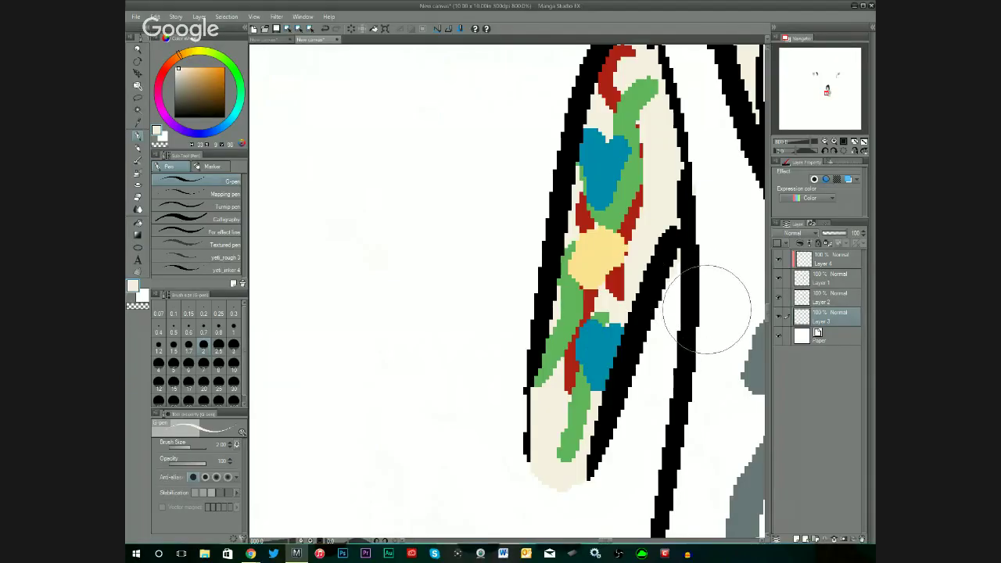
Choose light gray from the custom color set while viewing the beanie character's tattooed arm.
key("F5")
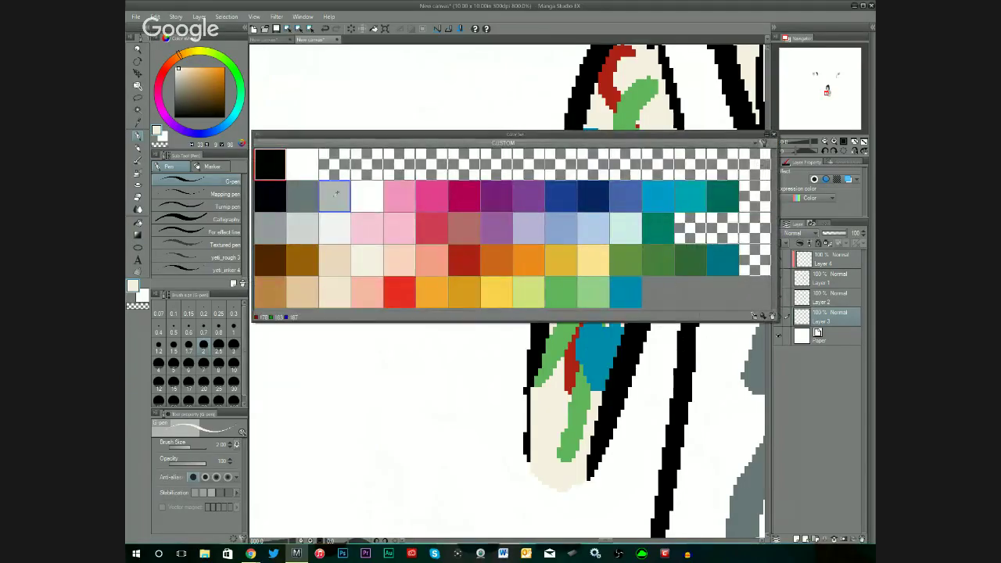
left_click(337, 196)
key("F5")
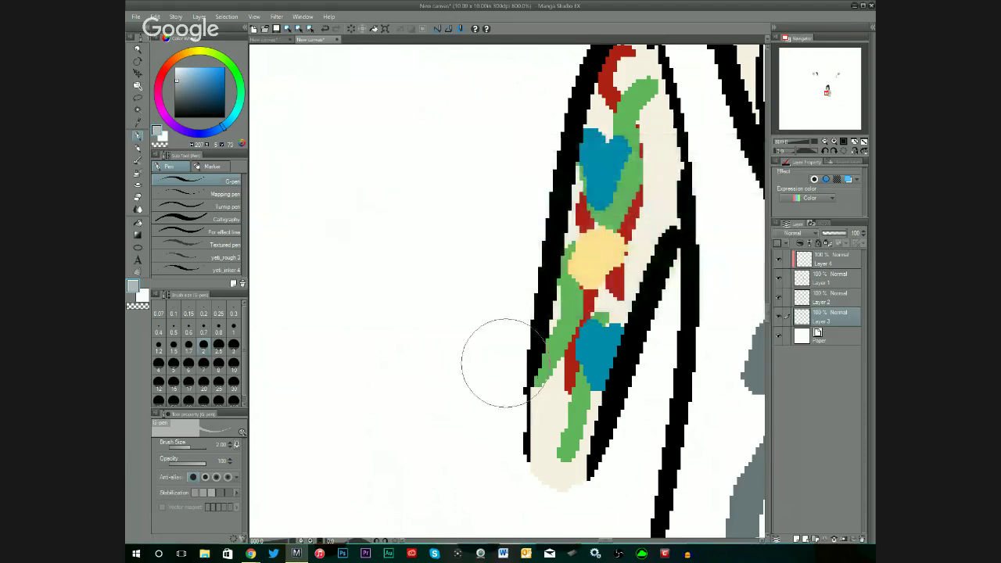
scroll(562, 252, "down", 2)
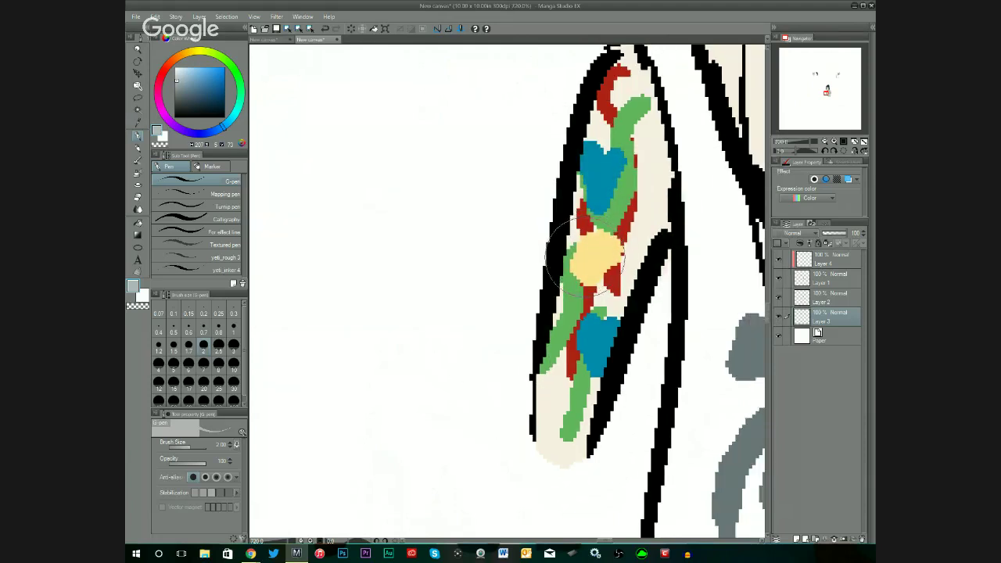
scroll(595, 259, "up", 1)
scroll(597, 260, "down", 2)
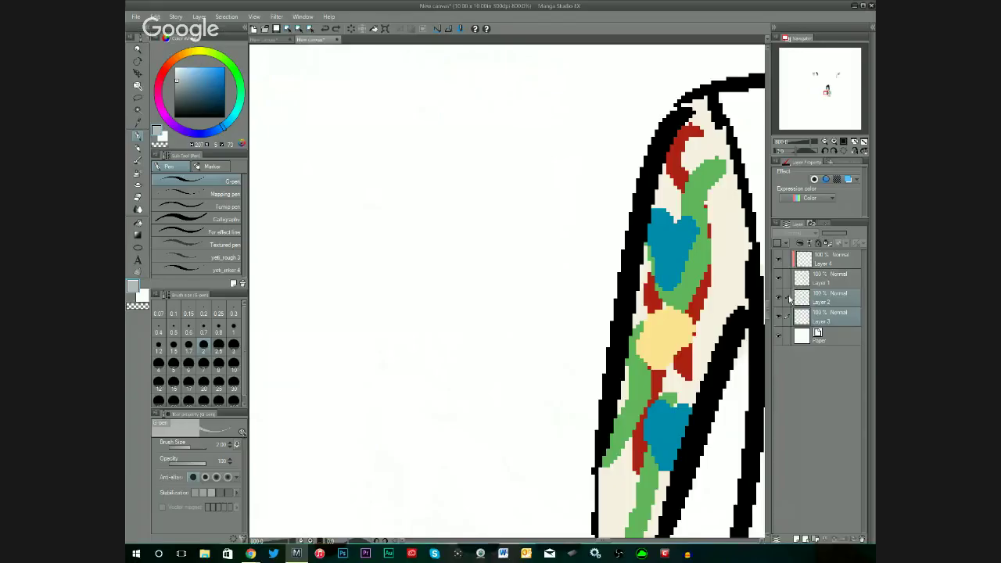
Select Layer 2 and hide the Paper layer to expose unfilled areas of the beanie character.
left_click(810, 298)
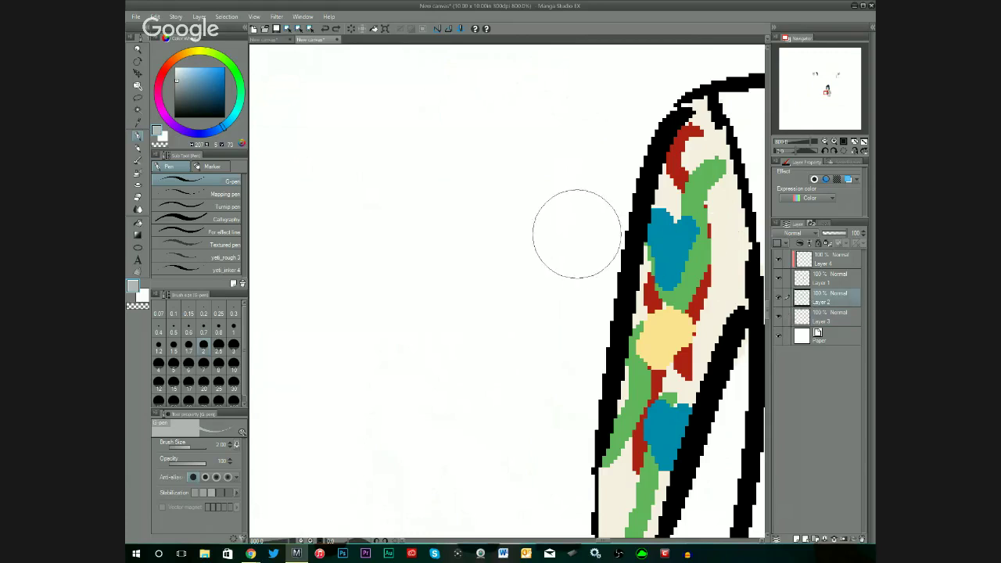
left_click(827, 145)
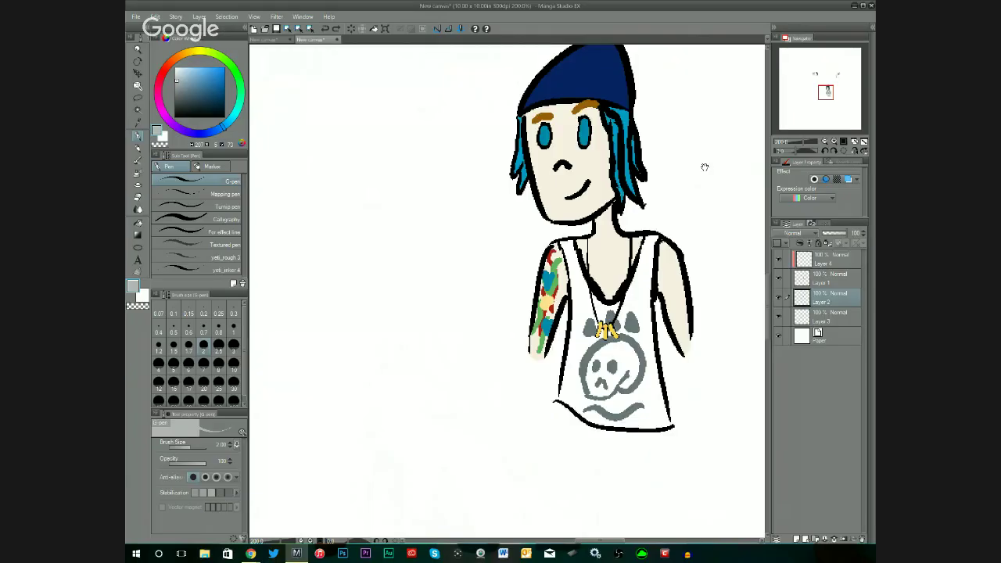
left_click_drag(704, 167, 707, 192)
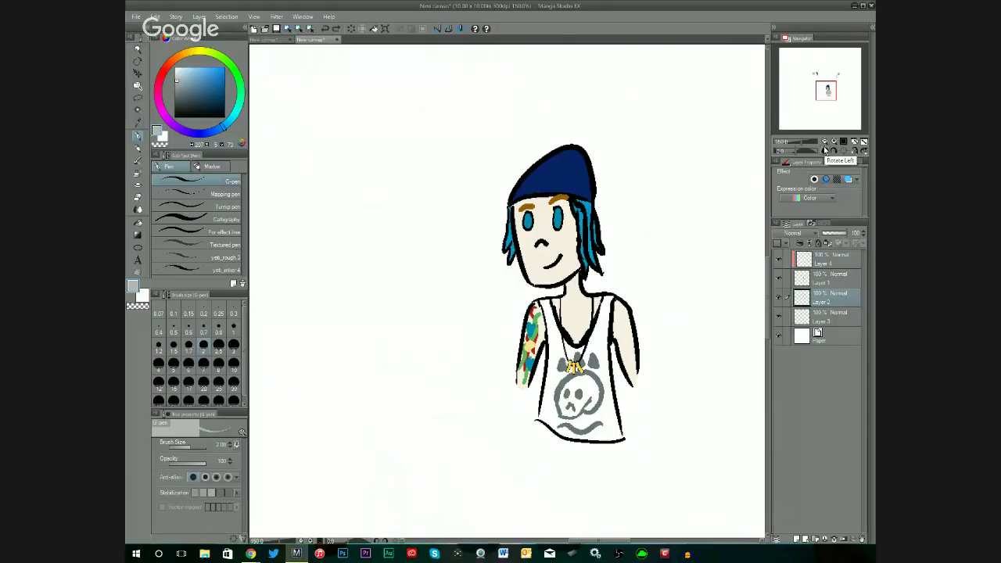
left_click(826, 145)
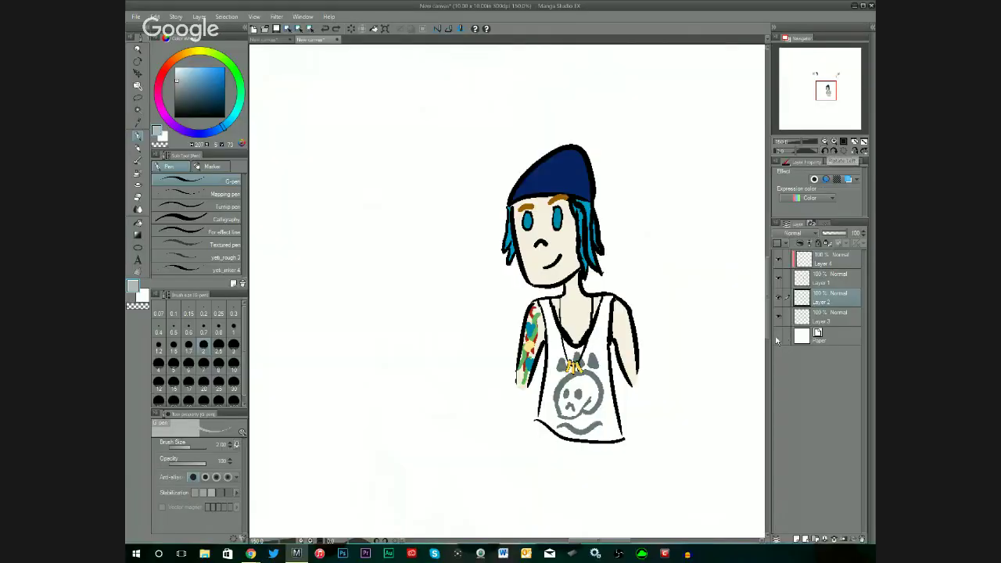
left_click(780, 338)
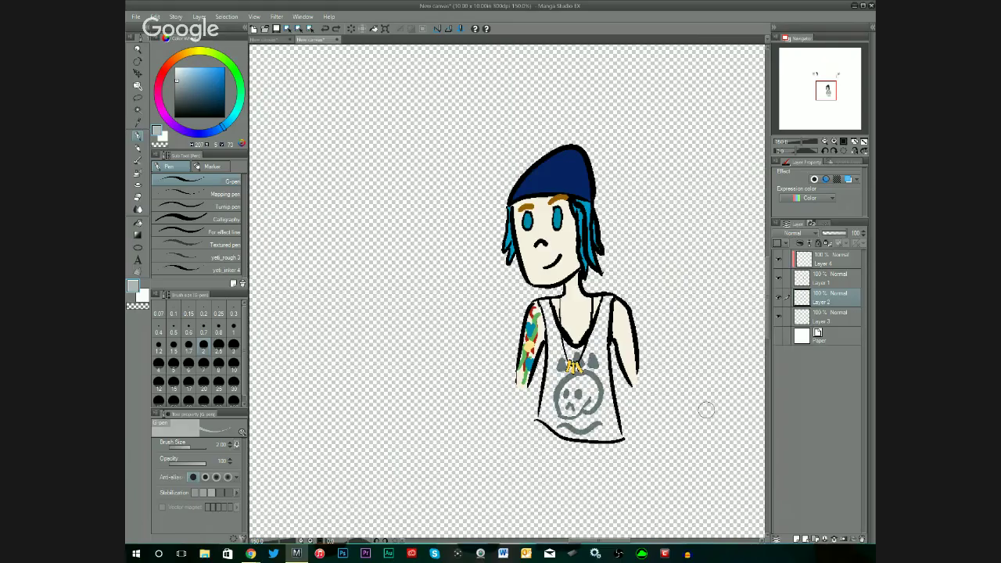
Set the drawing color to black from the custom color set.
key("F6")
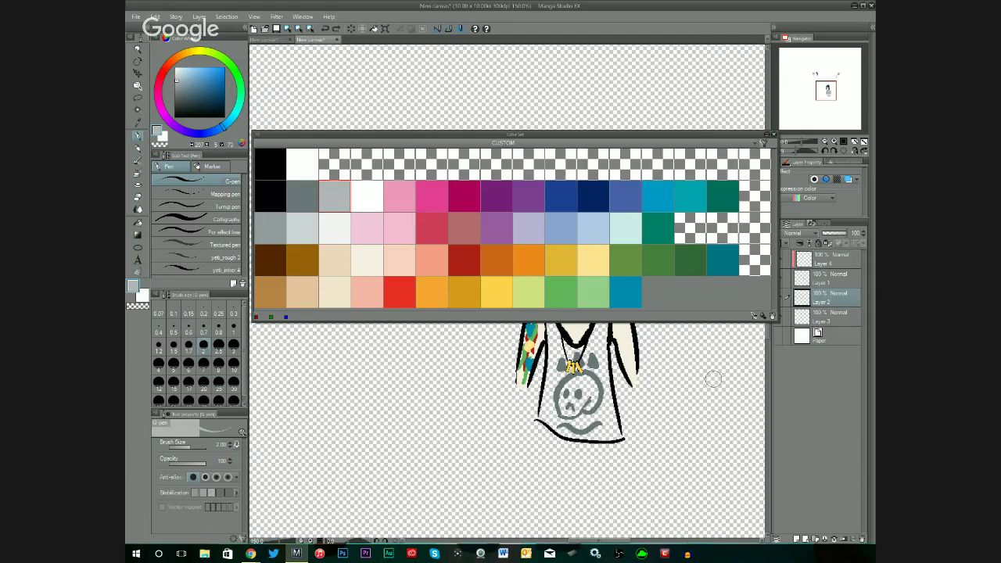
left_click(270, 163)
key("F6")
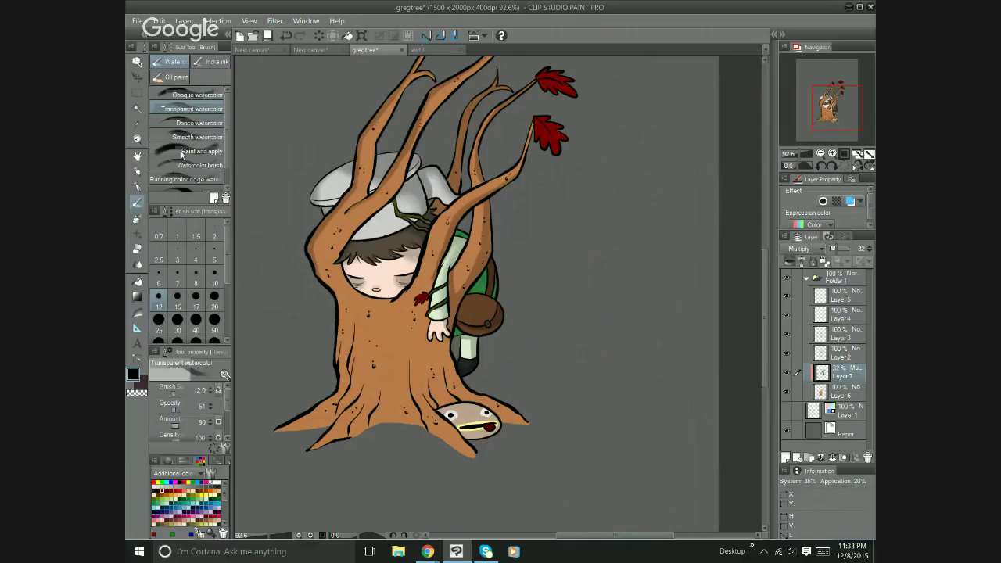
In the sleeping boy drawing, switch to the Dense watercolor brush.
left_click(205, 126)
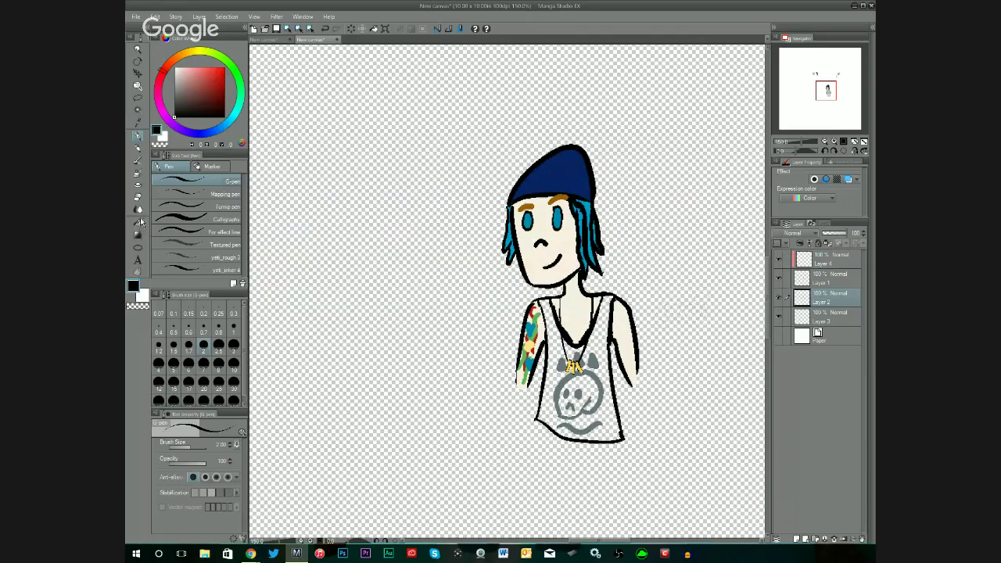
Choose the Refer other layers fill with white, and add a new layer directly above the Paper layer.
left_click(140, 223)
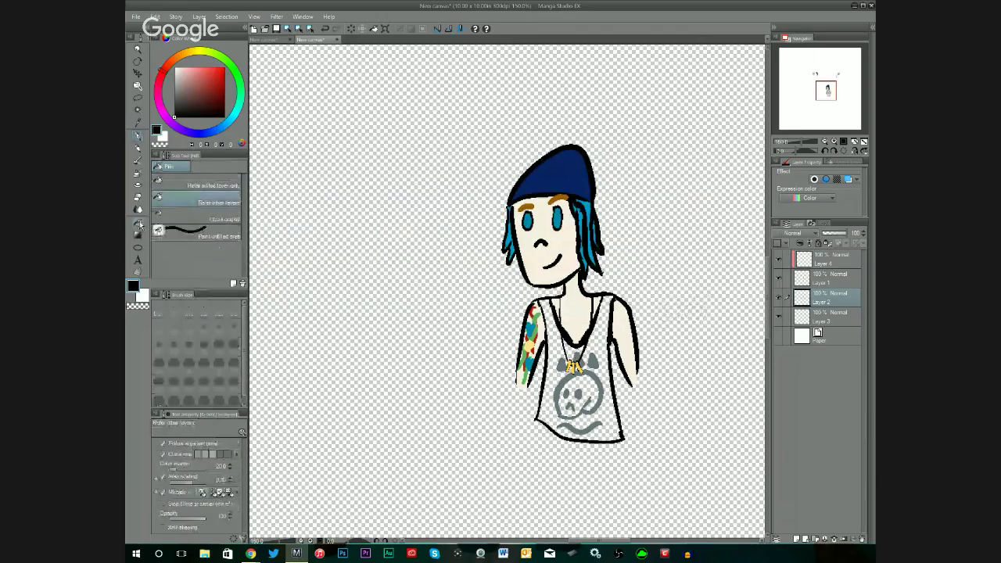
key("F3")
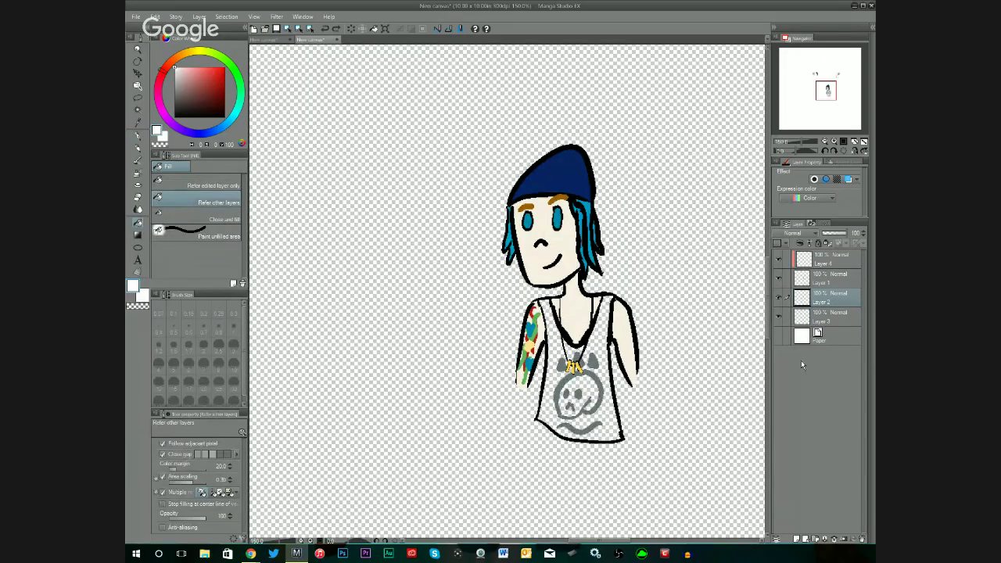
left_click(797, 540)
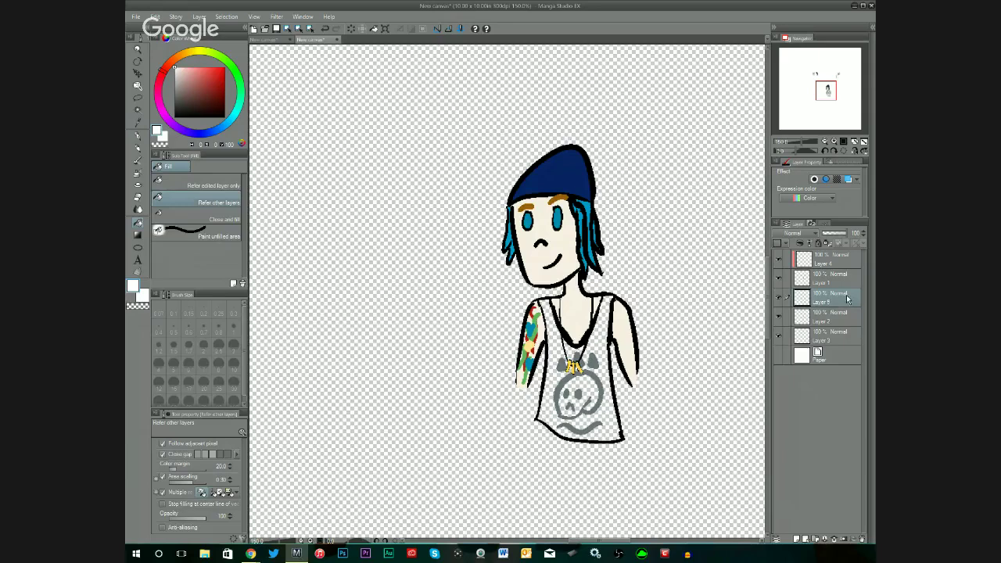
left_click(779, 298)
left_click(778, 315)
left_click(778, 315)
left_click(779, 299)
left_click(779, 299)
left_click_drag(796, 296, 801, 346)
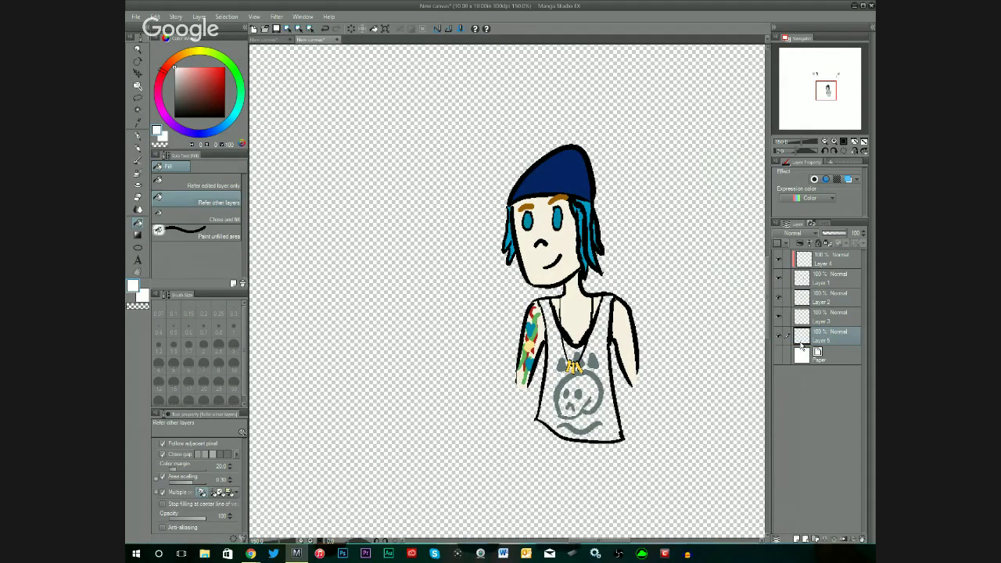
Fill the beanie character's tank top with white on Layer 5 and show the Paper layer again.
left_click(602, 365)
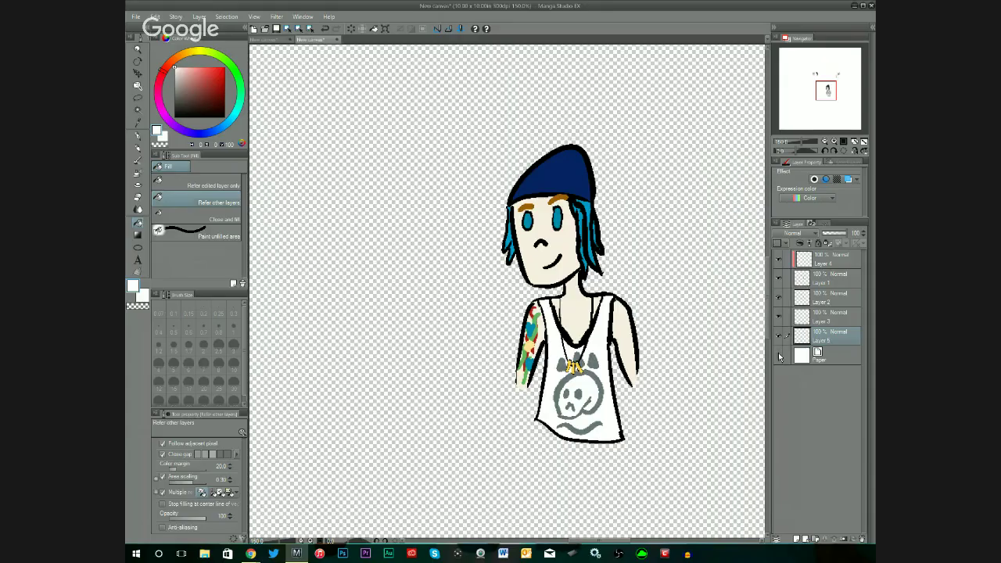
left_click(779, 357)
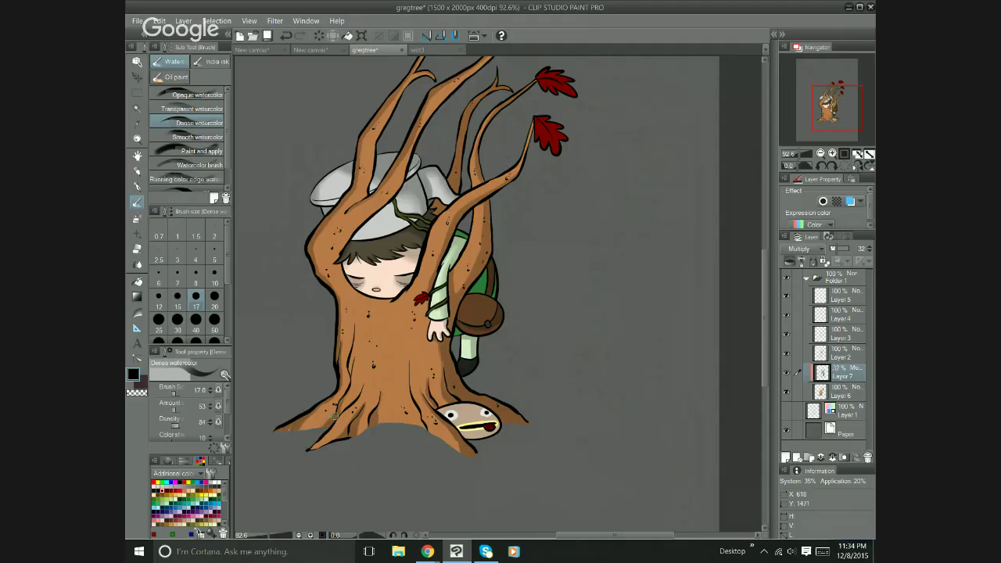
In the sleeping boy drawing, shade the tree's lower-left roots on Layer 7 with the Dense watercolor brush at size 17.
left_click_drag(290, 429, 326, 422)
mouse_move(318, 422)
left_mouse_down()
mouse_move(339, 404)
mouse_move(322, 408)
mouse_move(336, 388)
left_mouse_up()
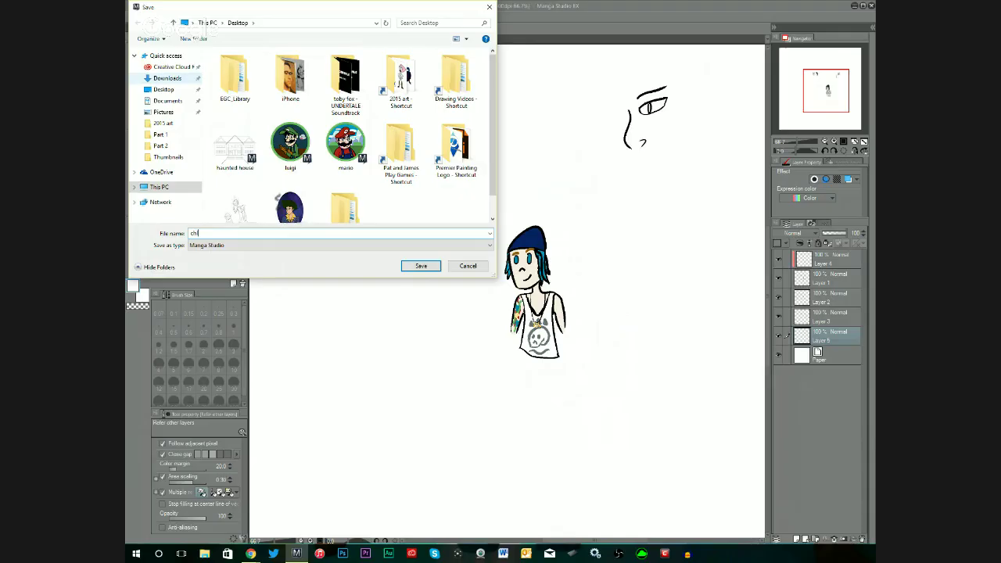
Save the beanie character drawing to the Desktop as "chloe jim" in Manga Studio format.
type("oe jim")
left_click(423, 266)
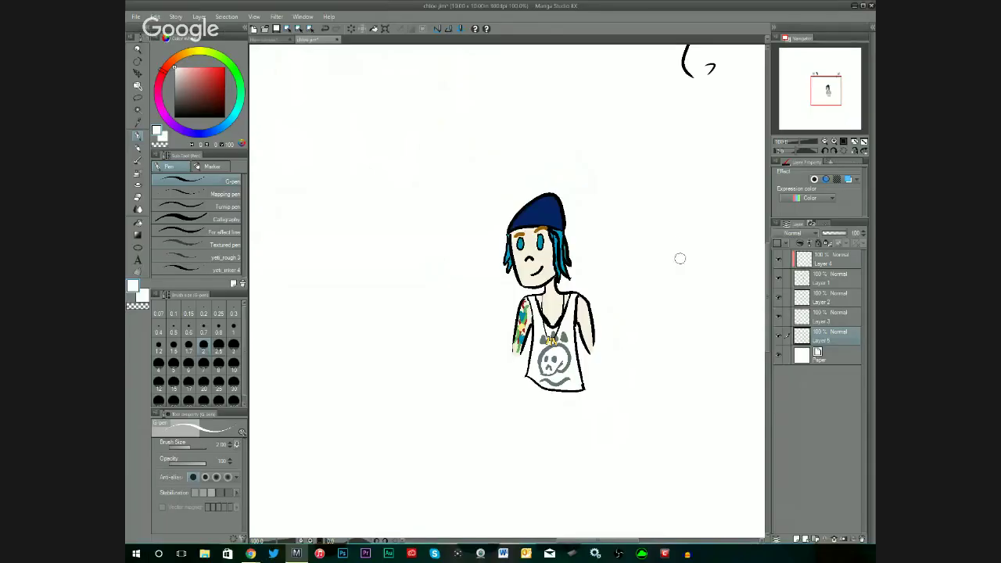
Choose black and draw a small looping signature beside the lower right corner of the character's tank top on Layer 5.
key("F3")
left_click(272, 162)
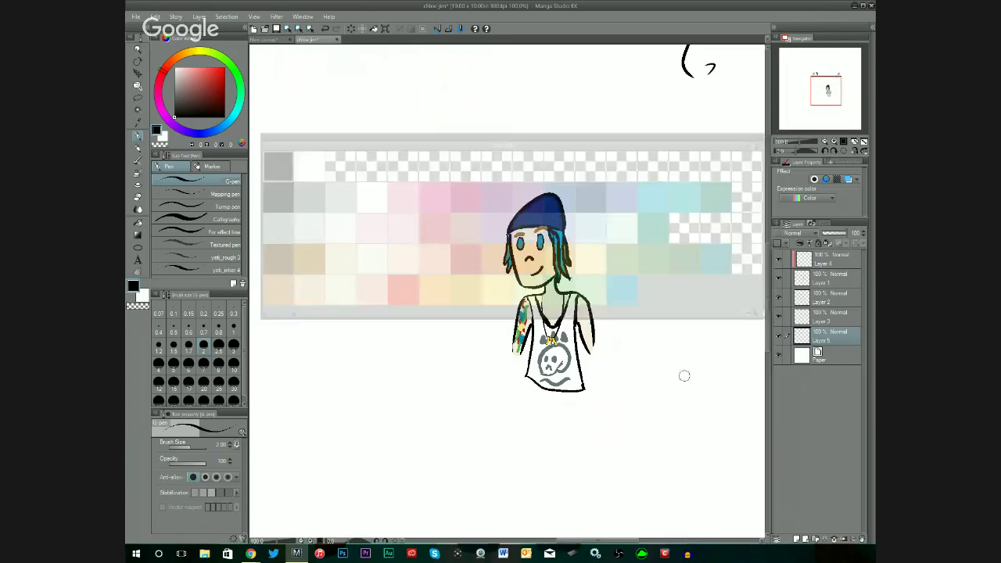
left_click(779, 357)
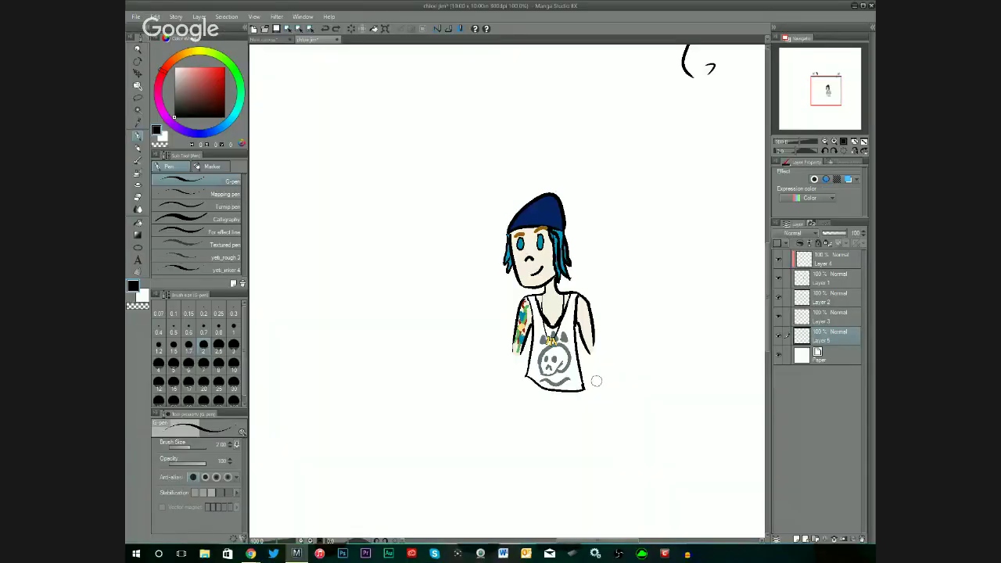
left_click_drag(597, 381, 615, 374)
key("ctrl+z")
left_click_drag(597, 384, 618, 376)
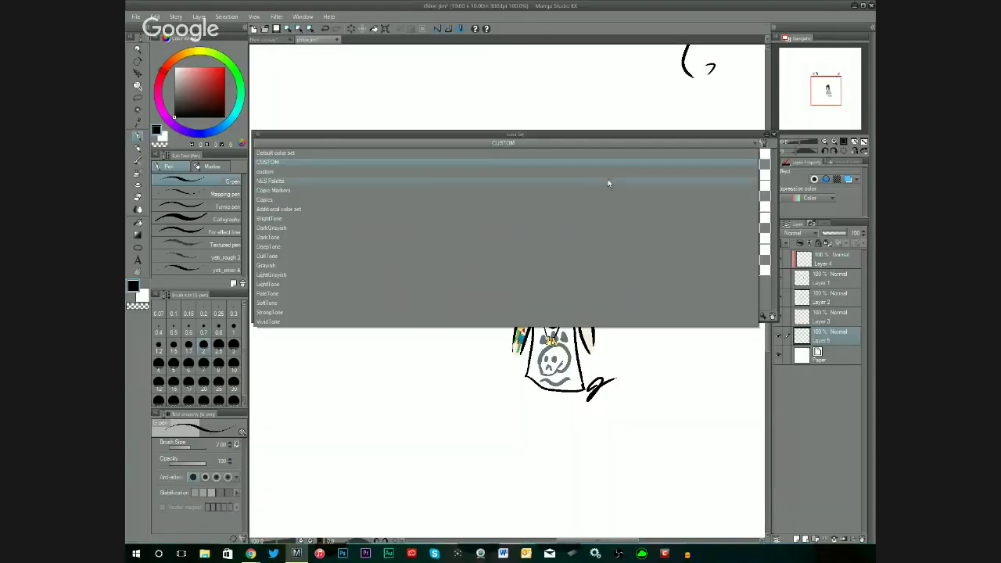
Switch to the NES Palette color set and choose bright cyan for the beanie character's hair.
left_click(608, 181)
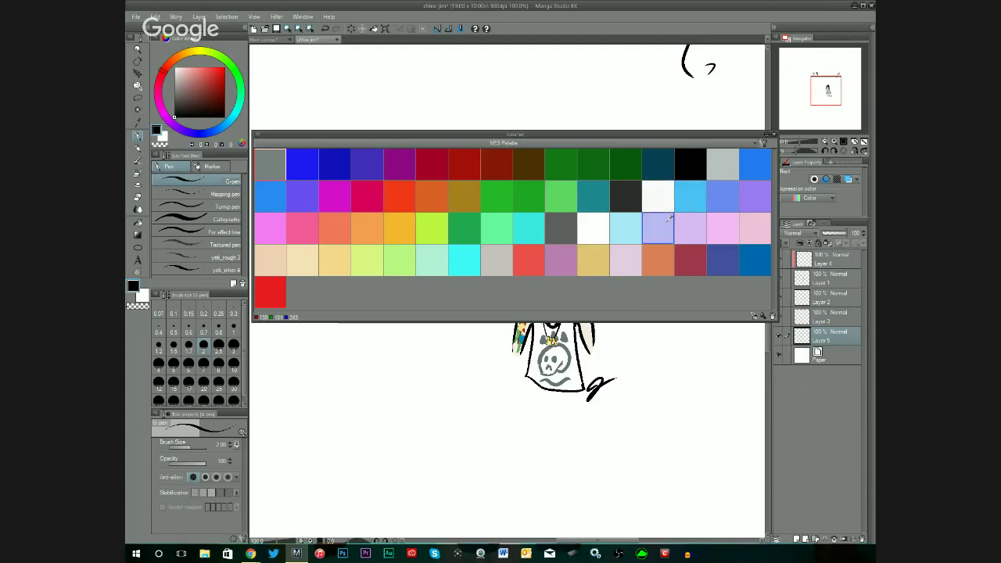
left_click(691, 196)
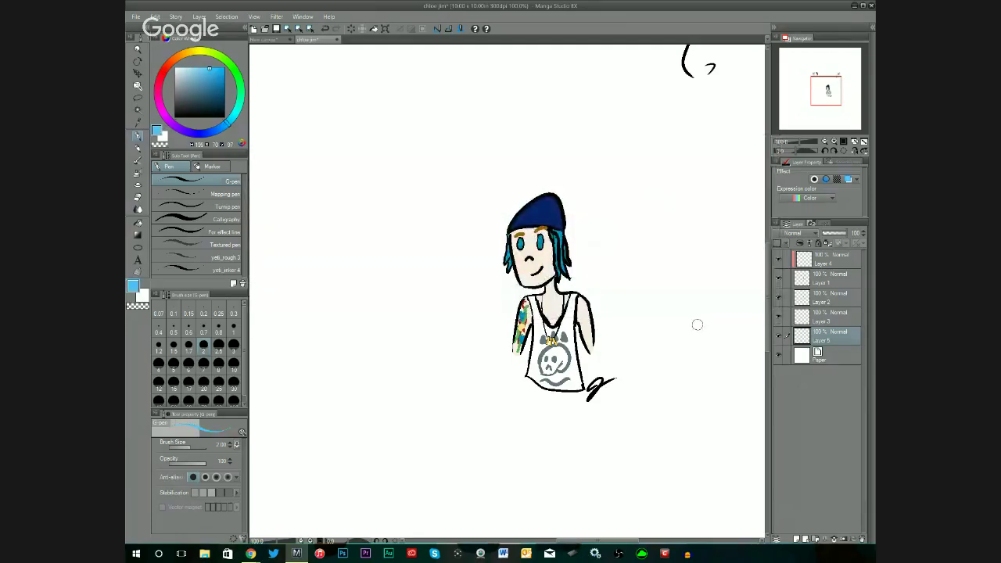
left_click(835, 143)
left_click(835, 143)
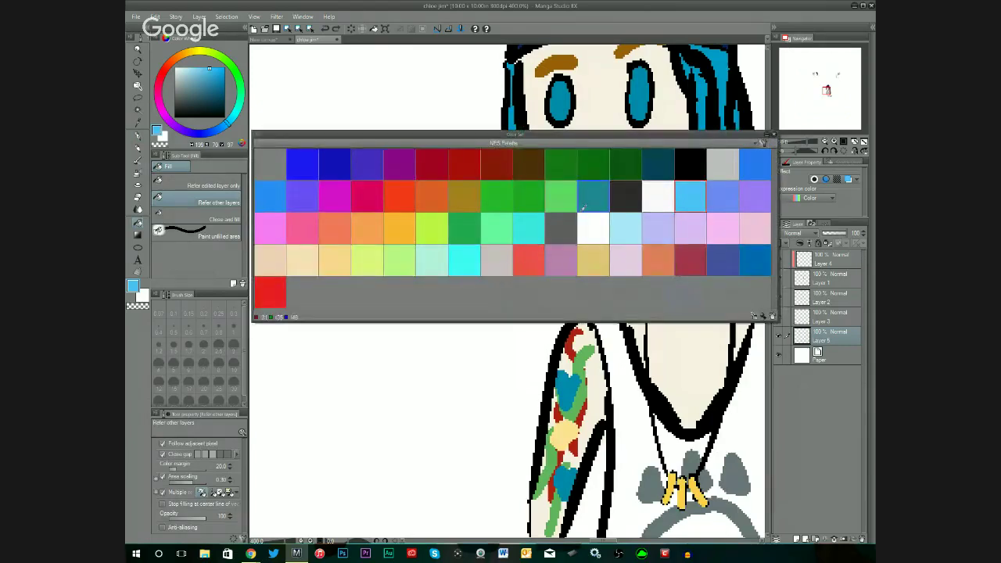
left_click(464, 260)
left_click(508, 354)
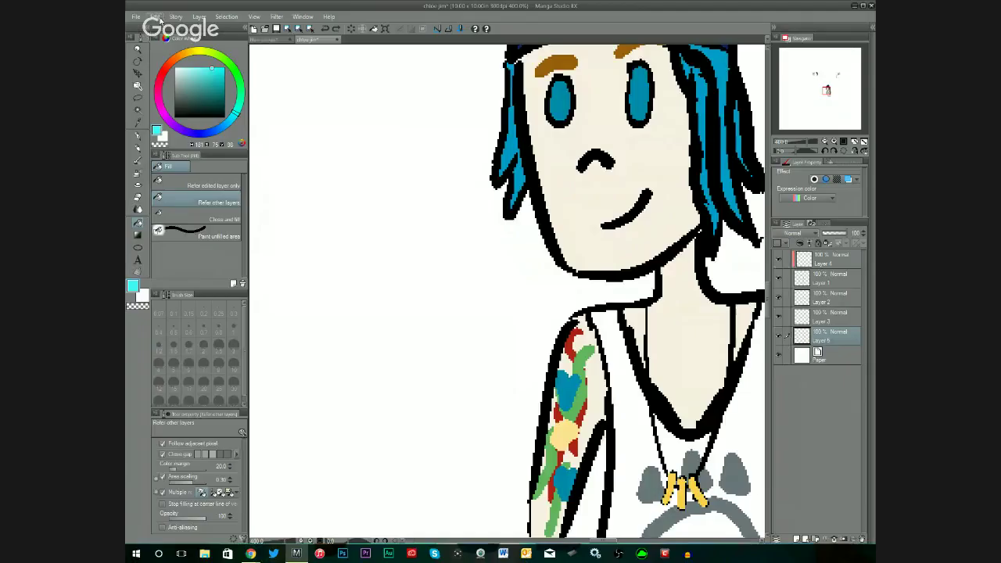
left_click(156, 17)
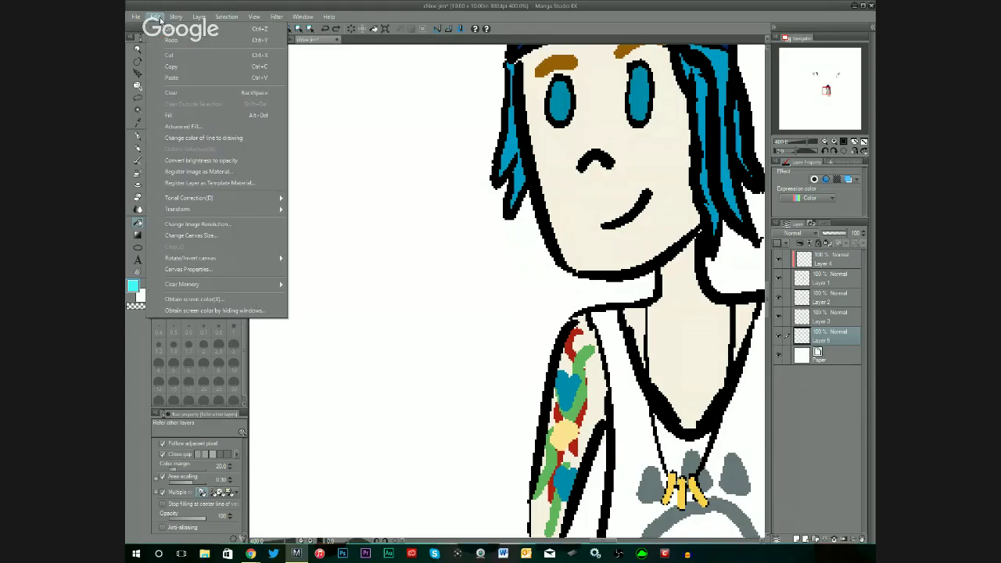
left_click(203, 43)
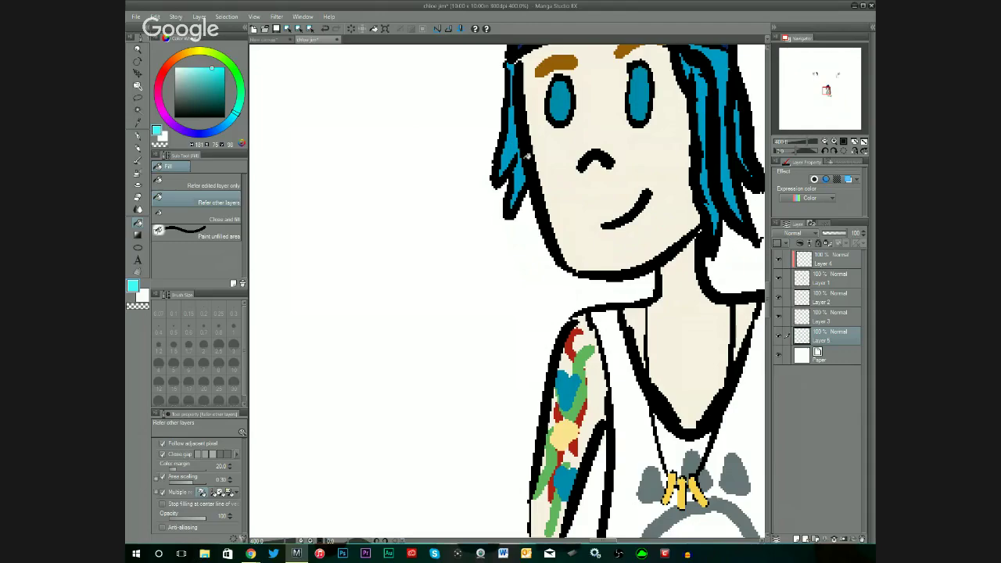
key("ctrl+z")
Check which layer holds the hair color by hiding and showing Layer 2, Layer 4 and Layer 1.
left_click(824, 143)
left_click(824, 143)
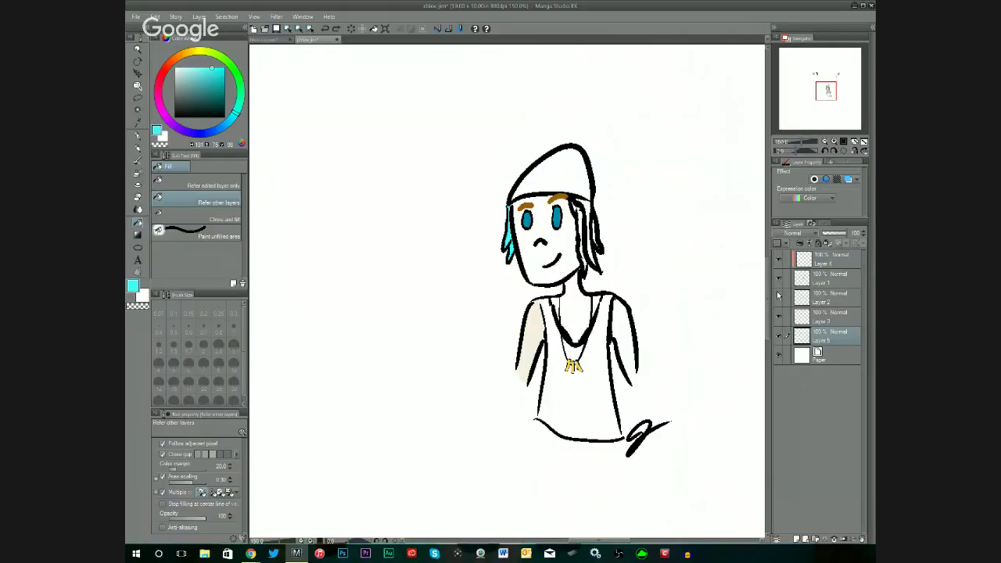
left_click(779, 296)
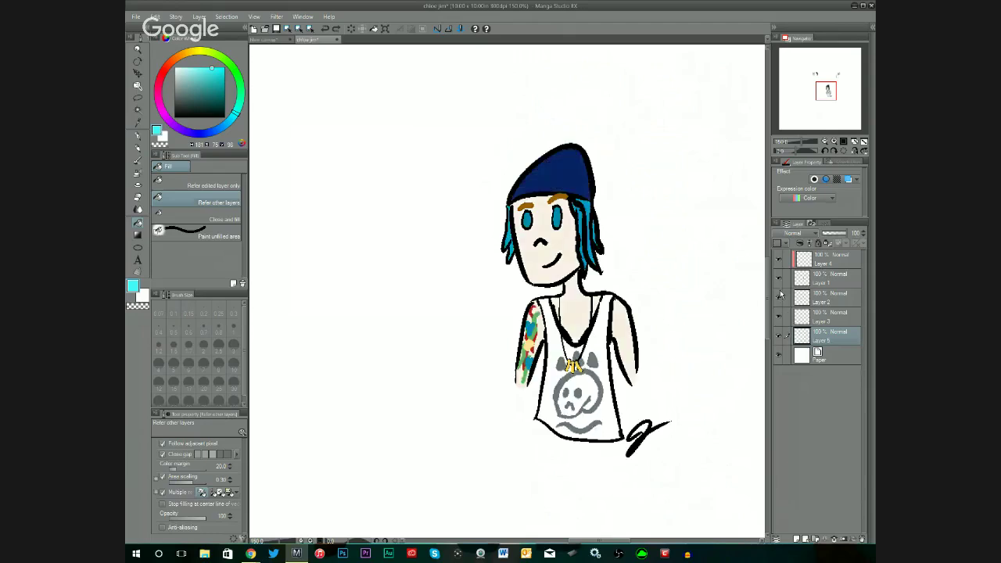
left_click(780, 261)
left_click(779, 263)
left_click(779, 280)
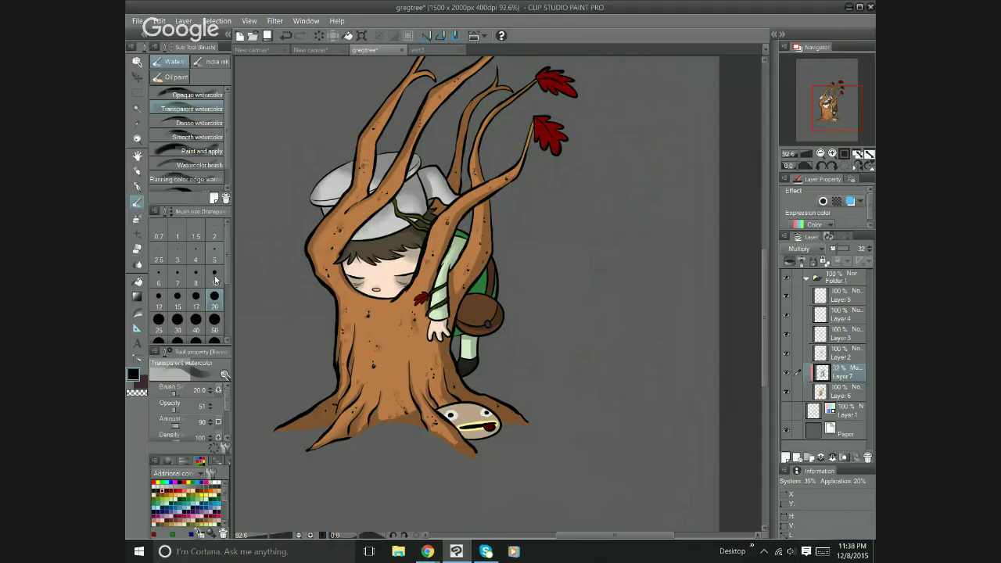
In the sleeping boy drawing, set the Transparent watercolor brush to paint with transparent color.
left_click(144, 392)
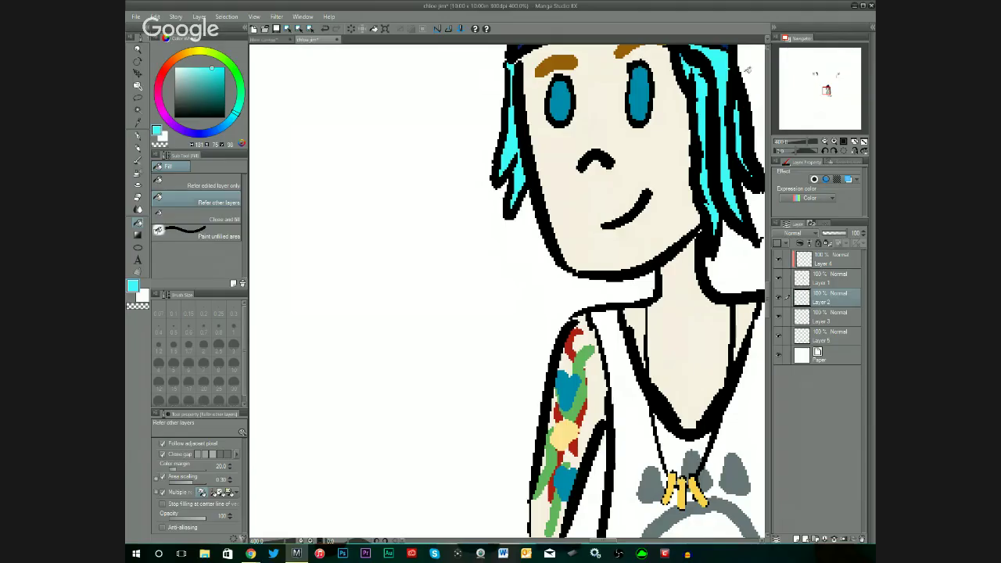
Fill the beanie character's remaining hair strands with bright cyan on Layer 2.
scroll(720, 124, "up", 2)
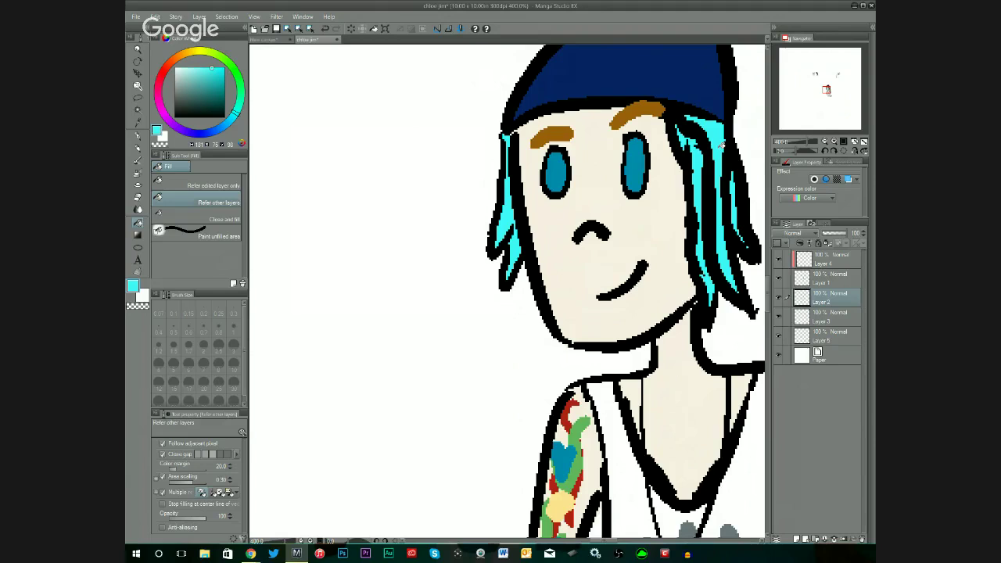
left_click(825, 142)
left_click(826, 142)
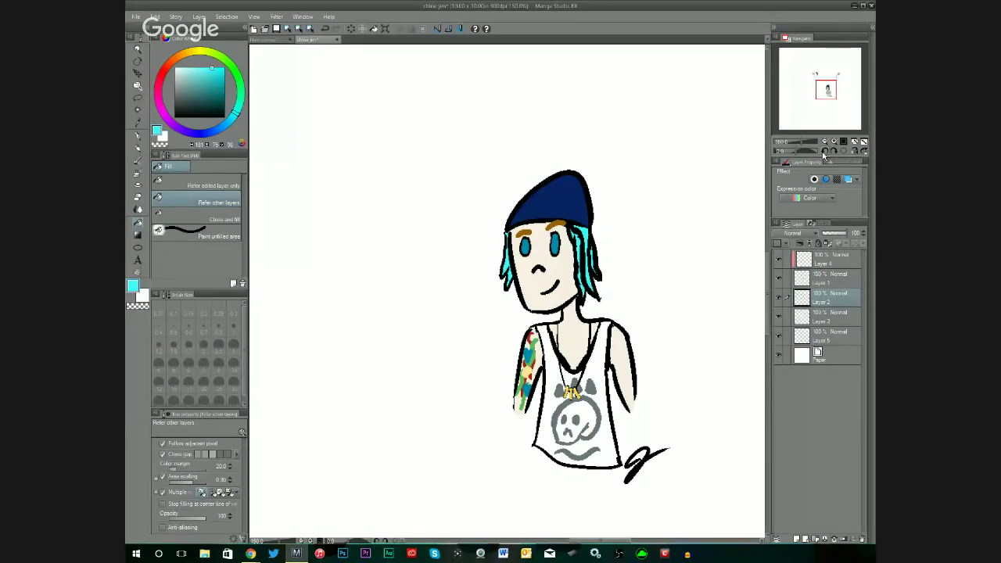
Save the beanie character drawing.
left_click(144, 16)
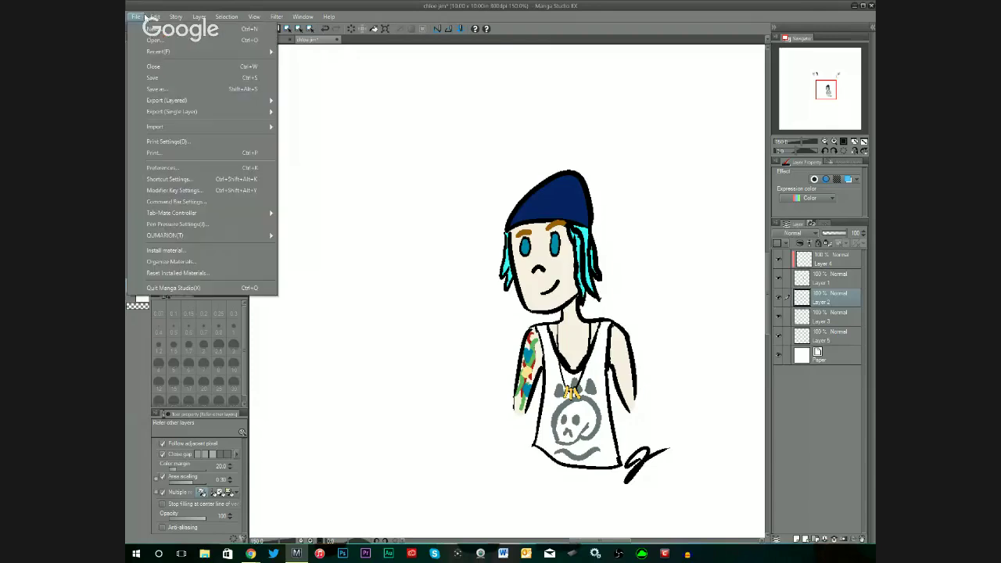
left_click(163, 77)
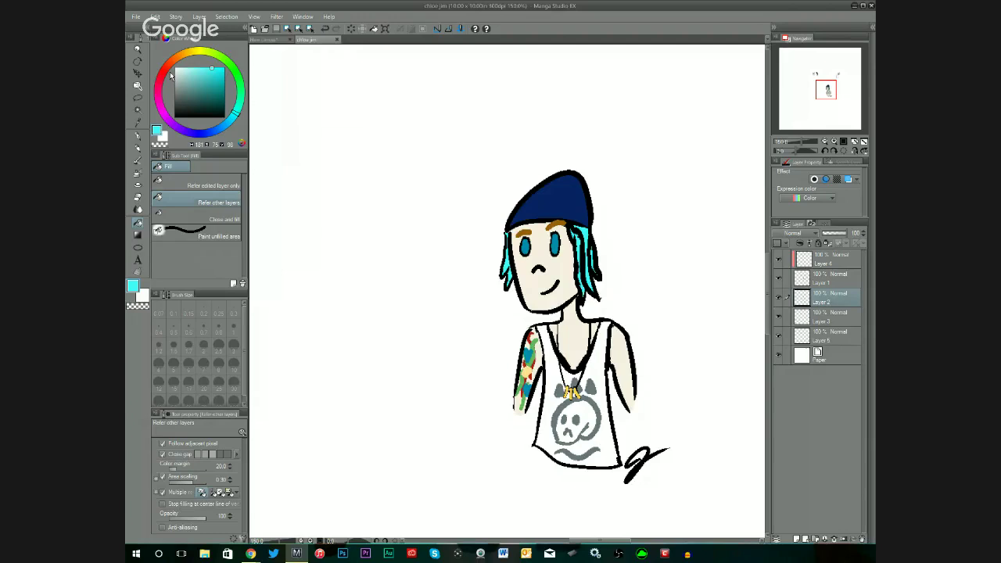
left_click(136, 16)
Refill the beanie character's hair strands on Layer 2 with sky blue from the NES Palette color set.
key("F5")
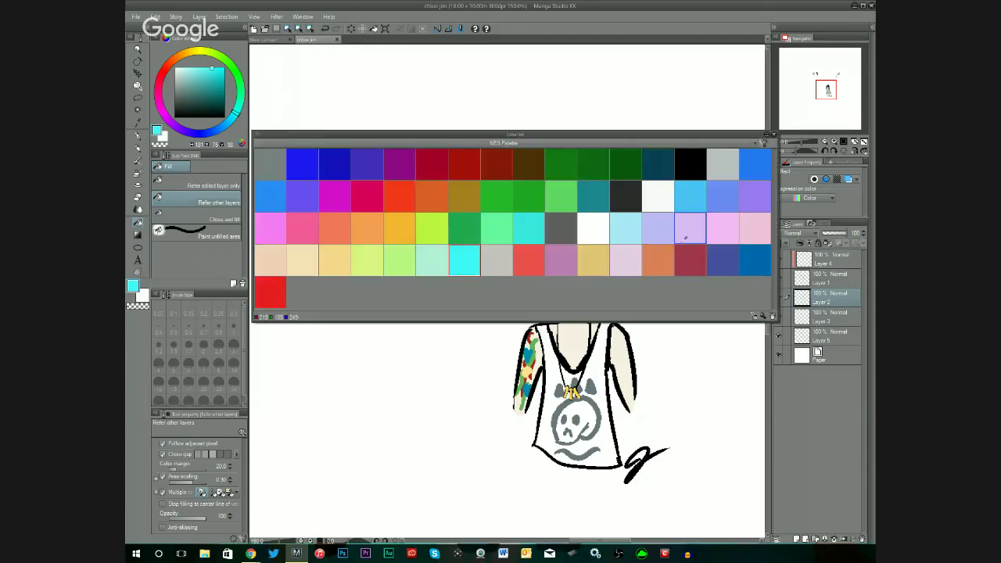
left_click(690, 195)
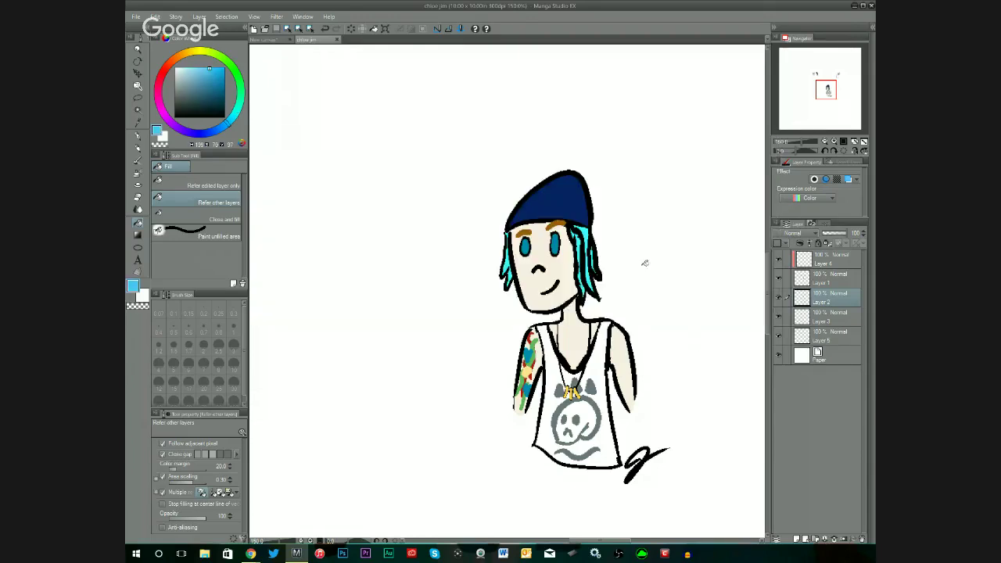
key("F5")
left_click(588, 227)
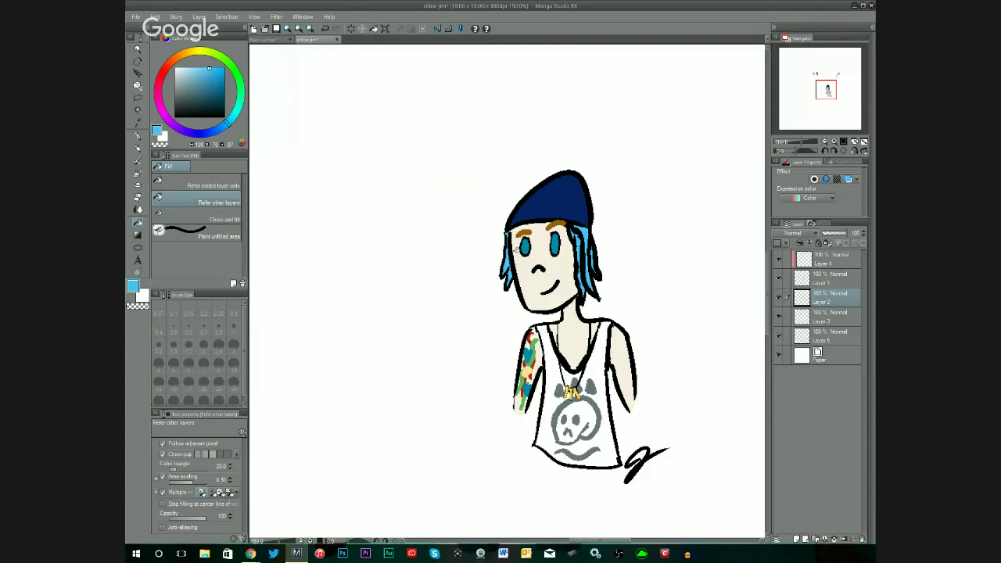
left_click(831, 144)
left_click(831, 143)
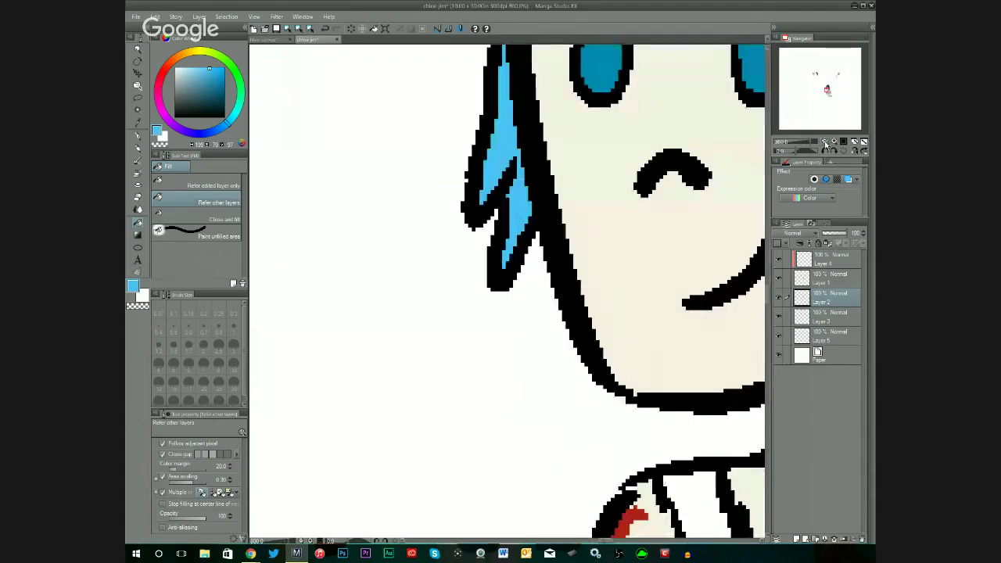
left_click(825, 144)
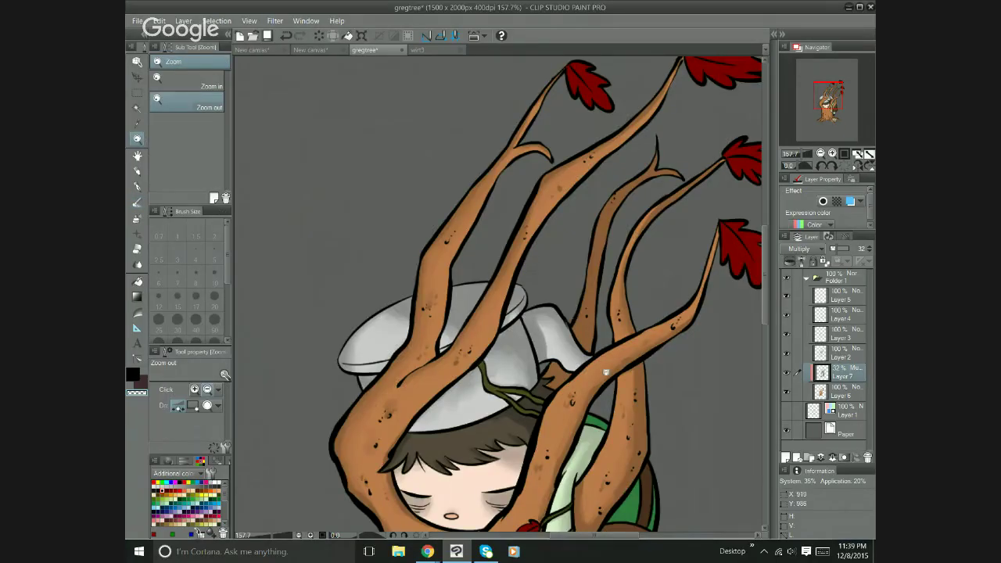
In the sleeping boy drawing, add a new layer directly above the Paper layer.
left_click(607, 375)
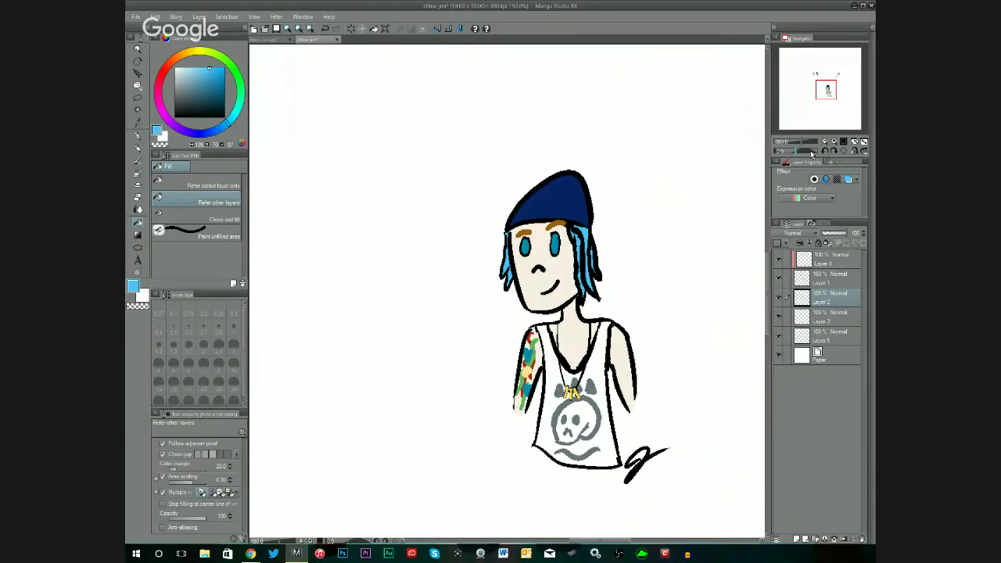
left_click(138, 16)
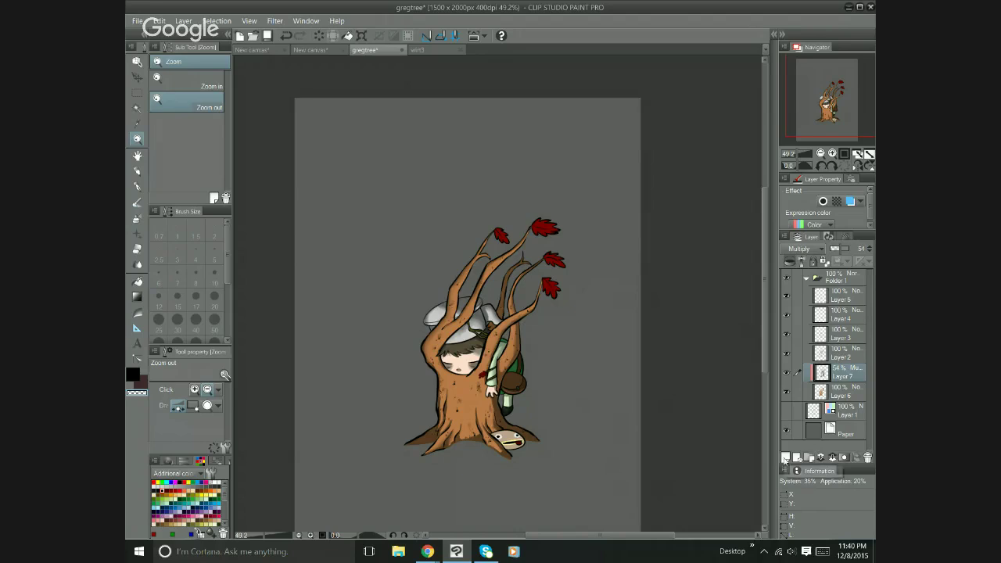
left_click(835, 430)
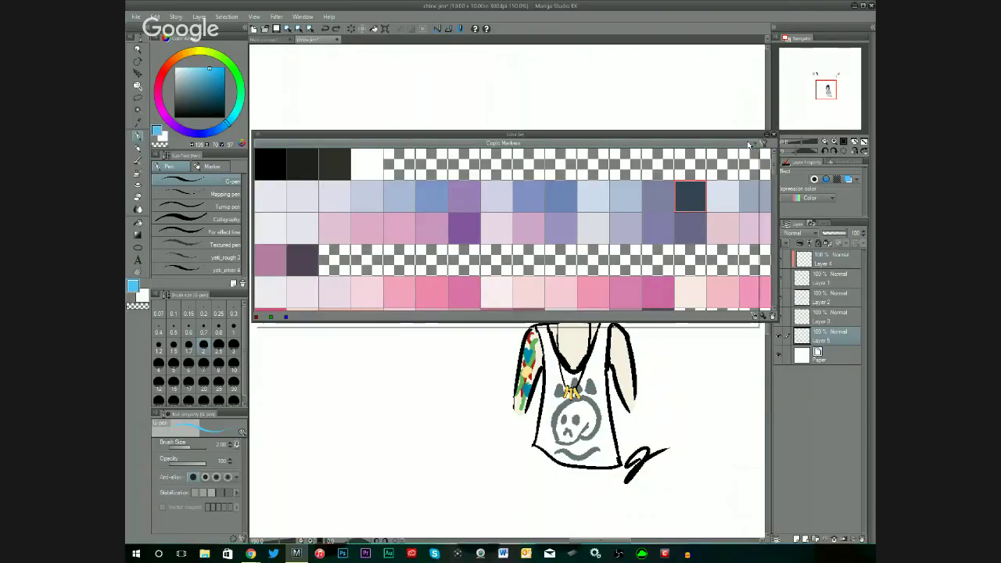
In the beanie character drawing, switch to the Copics color set and choose black for the G-pen.
left_click(646, 144)
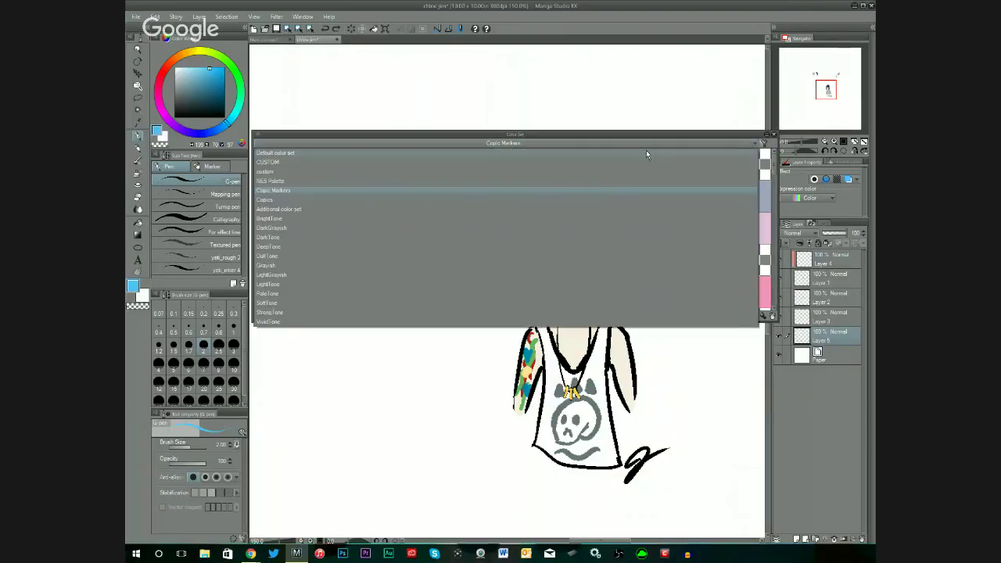
left_click(302, 200)
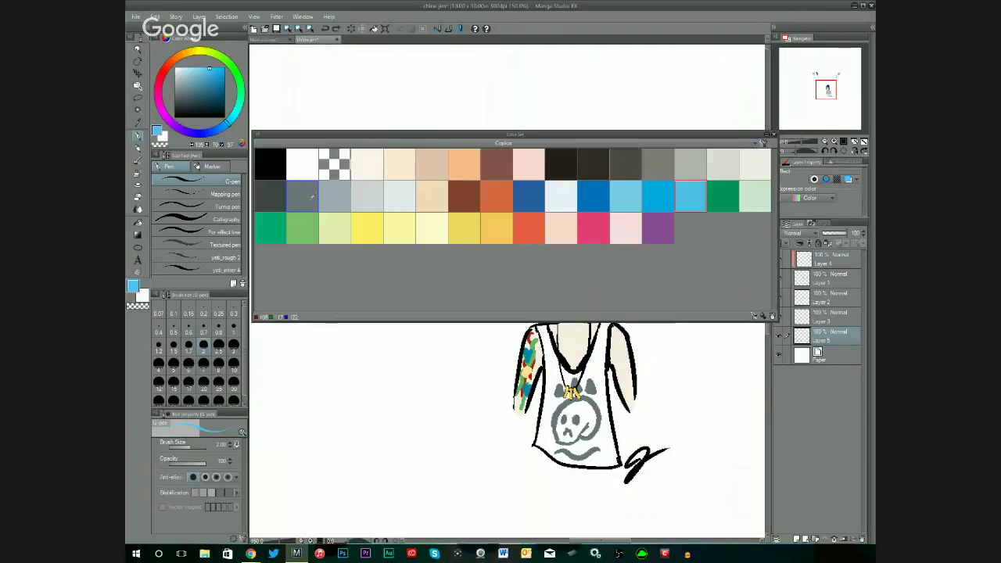
left_click(285, 161)
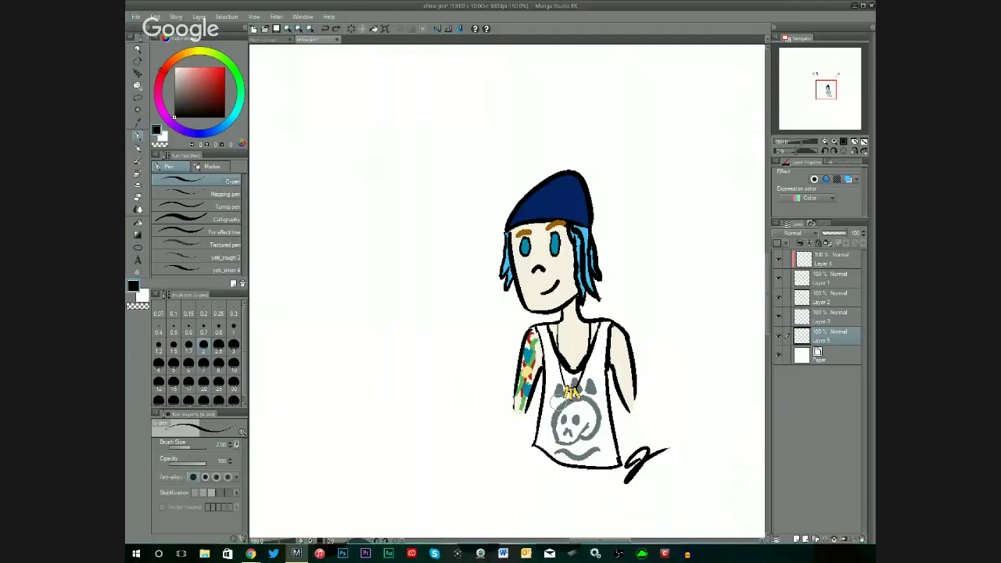
mouse_move(342, 243)
left_mouse_down()
mouse_move(320, 274)
mouse_move(353, 229)
mouse_move(374, 272)
left_mouse_up()
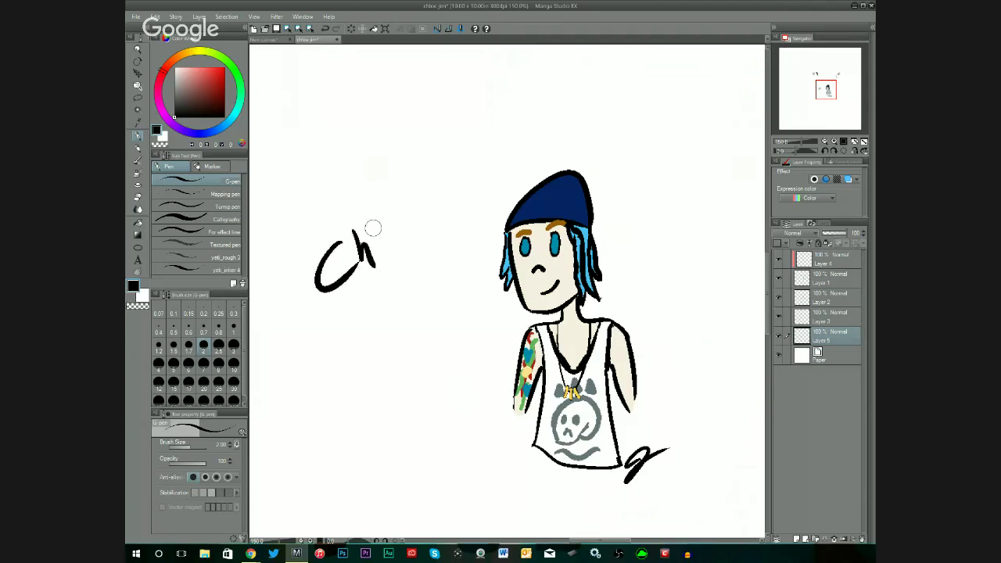
left_click_drag(379, 229, 376, 269)
left_click_drag(395, 235, 397, 236)
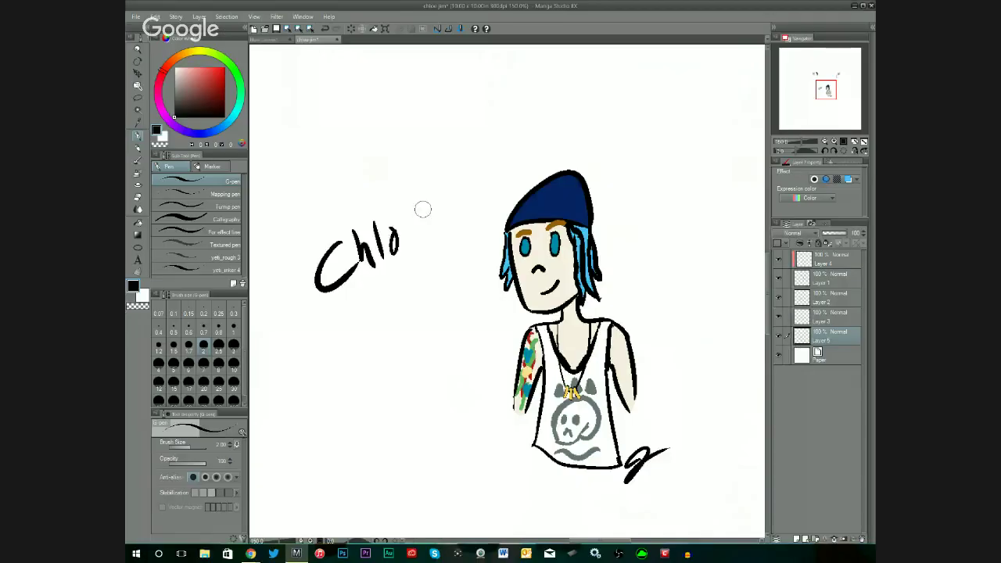
key("ctrl+z")
key("ctrl+z")
key("ctrl+z")
key("ctrl+z")
key("ctrl+z")
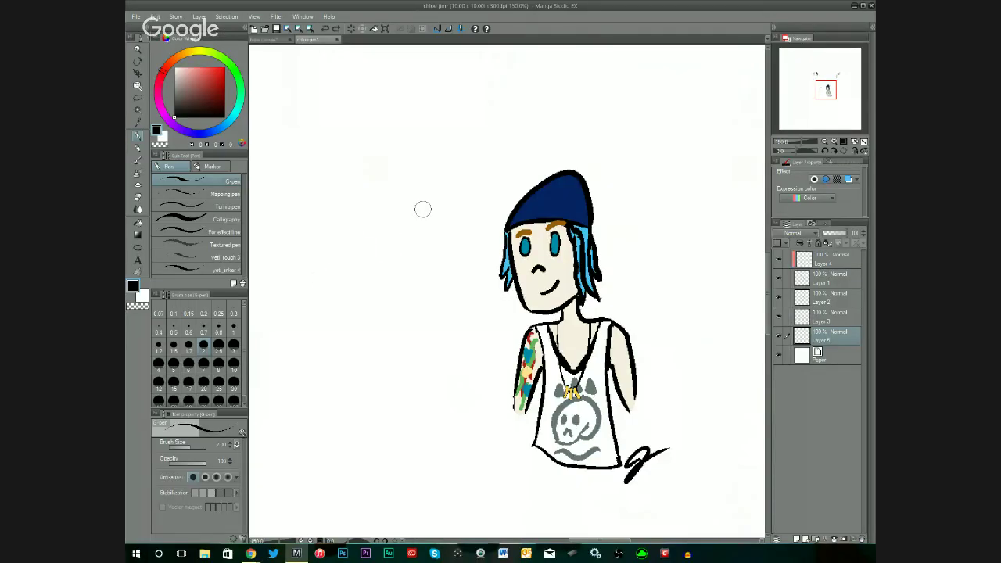
Handwrite the character's name in black beside the beanie figure with the G-pen on Layer 5.
left_click(171, 382)
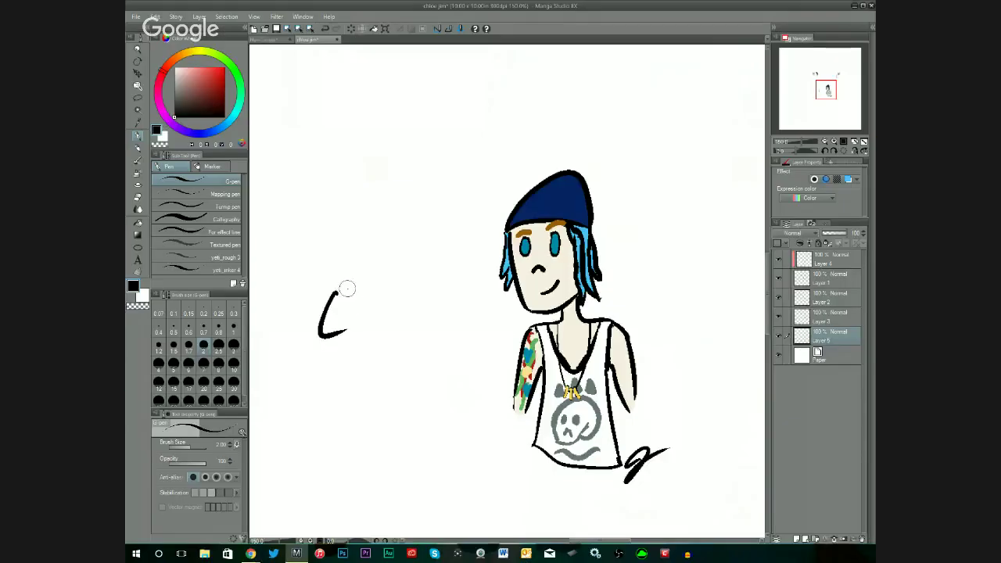
left_click_drag(349, 284, 368, 335)
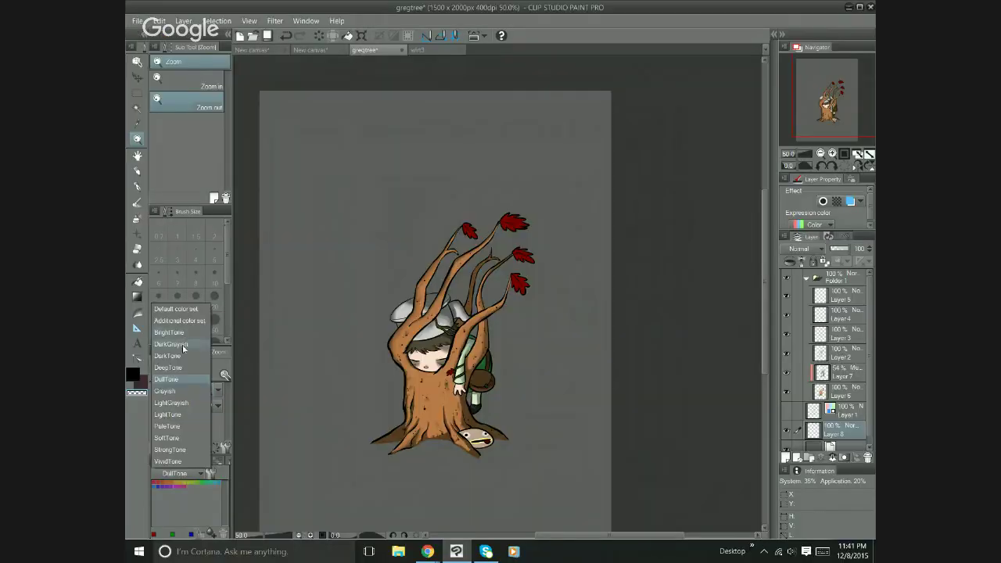
left_click(183, 349)
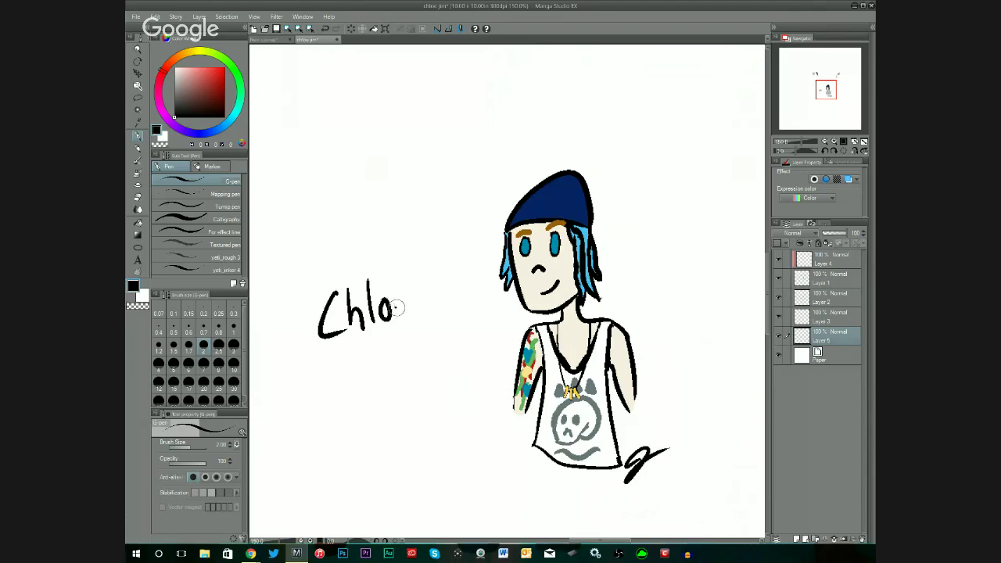
left_click_drag(401, 305, 422, 291)
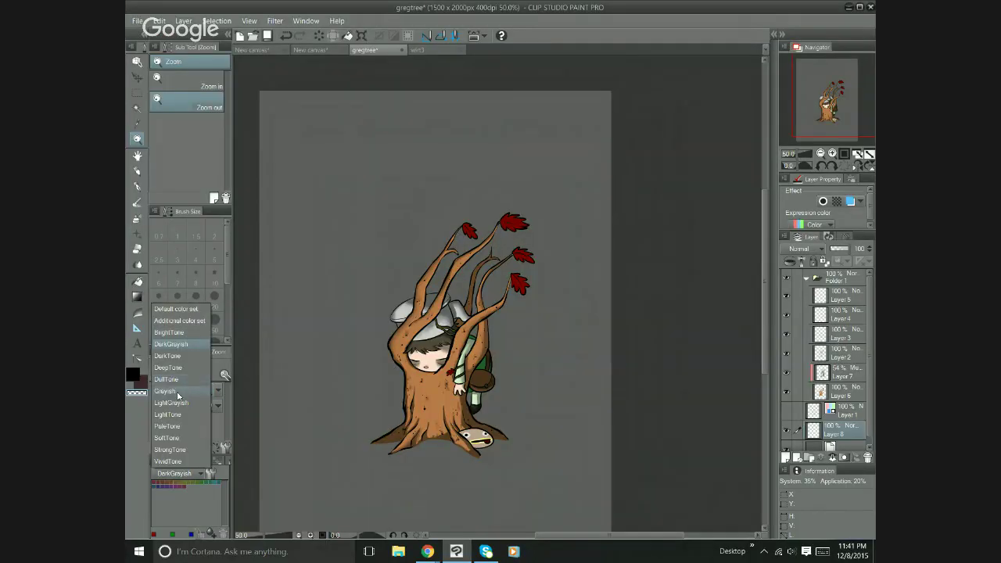
In the sleeping boy drawing, switch the color set to LightGrayish.
left_click(177, 392)
left_click(174, 474)
left_click(181, 404)
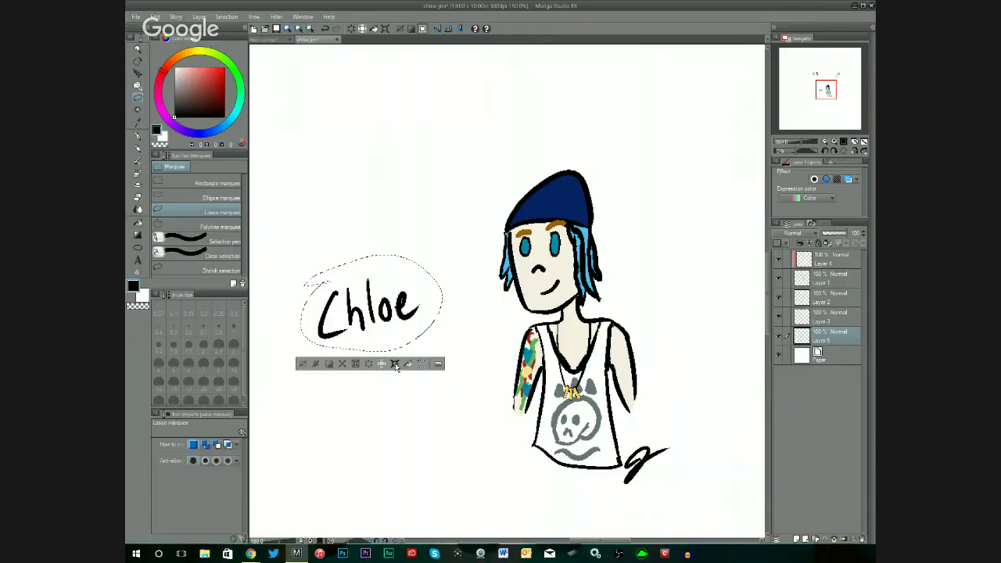
In the beanie character drawing, transform the lassoed handwritten name by rotating it clockwise, shrinking it slightly and moving it below the tank top.
left_click(398, 365)
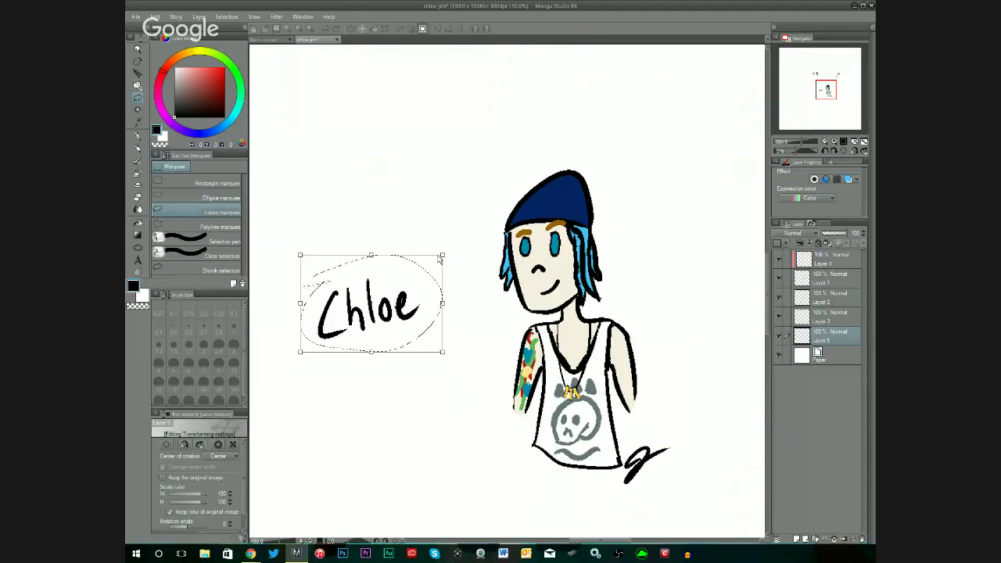
left_click_drag(438, 259, 441, 261)
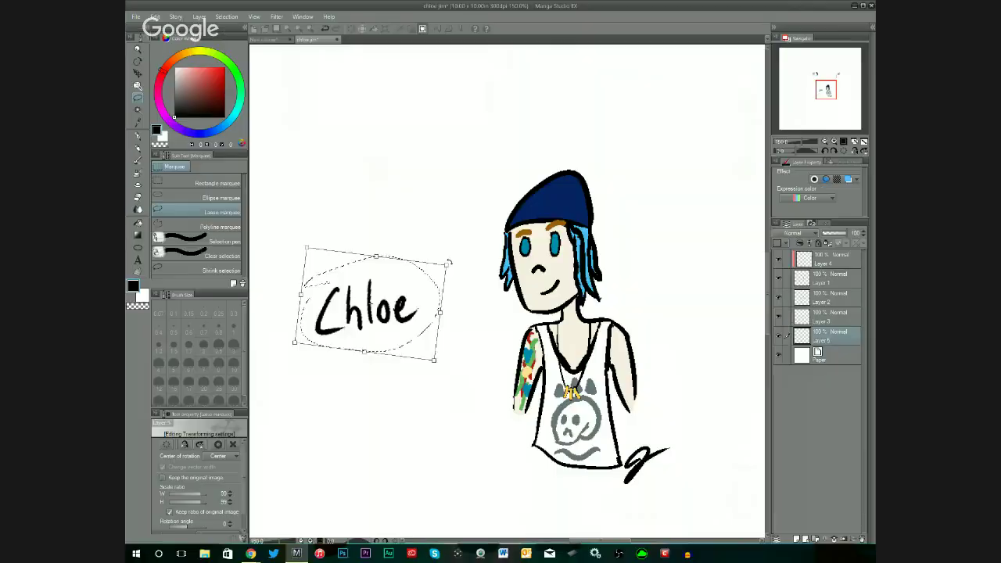
left_click_drag(446, 263, 448, 271)
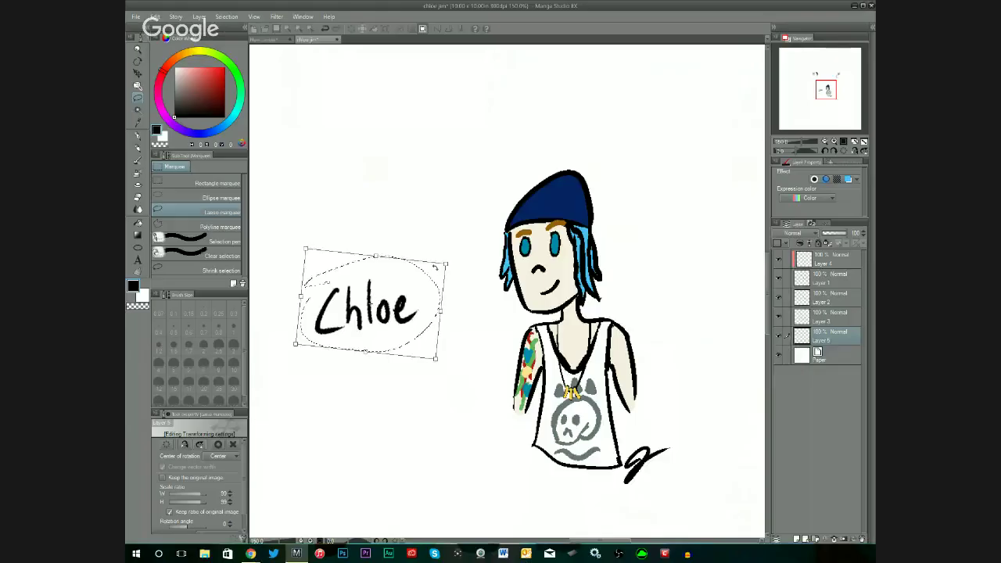
mouse_move(448, 271)
left_mouse_down()
mouse_move(436, 270)
mouse_move(449, 258)
left_mouse_up()
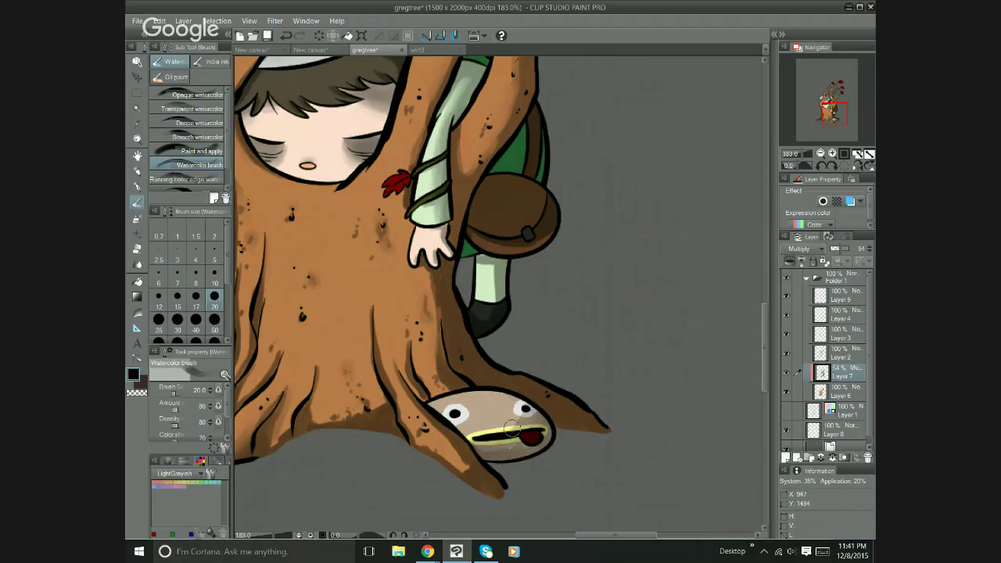
mouse_move(516, 425)
left_mouse_down()
mouse_move(461, 432)
mouse_move(509, 425)
mouse_move(485, 436)
left_mouse_up()
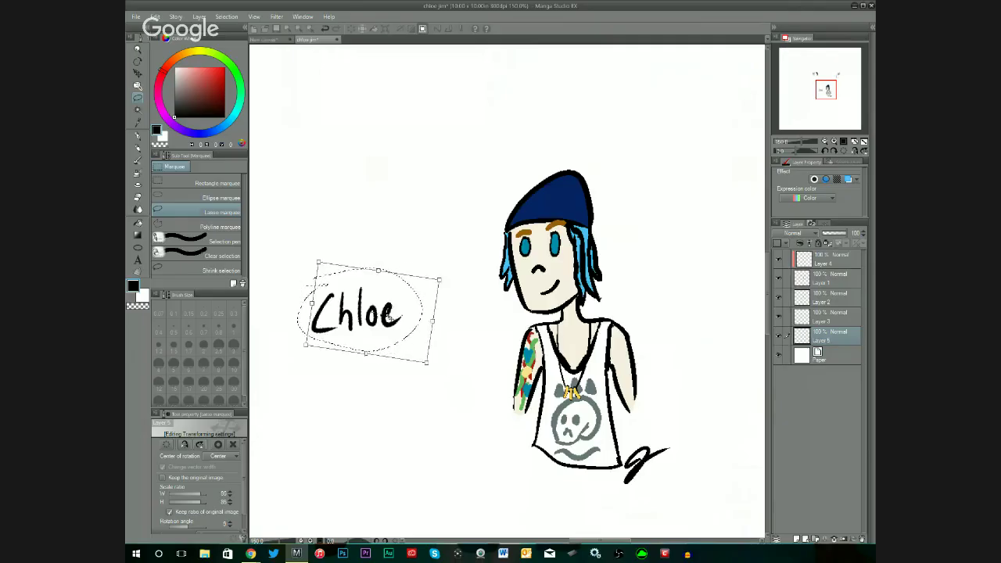
mouse_move(389, 318)
left_mouse_down()
mouse_move(450, 385)
mouse_move(572, 469)
mouse_move(588, 505)
left_mouse_up()
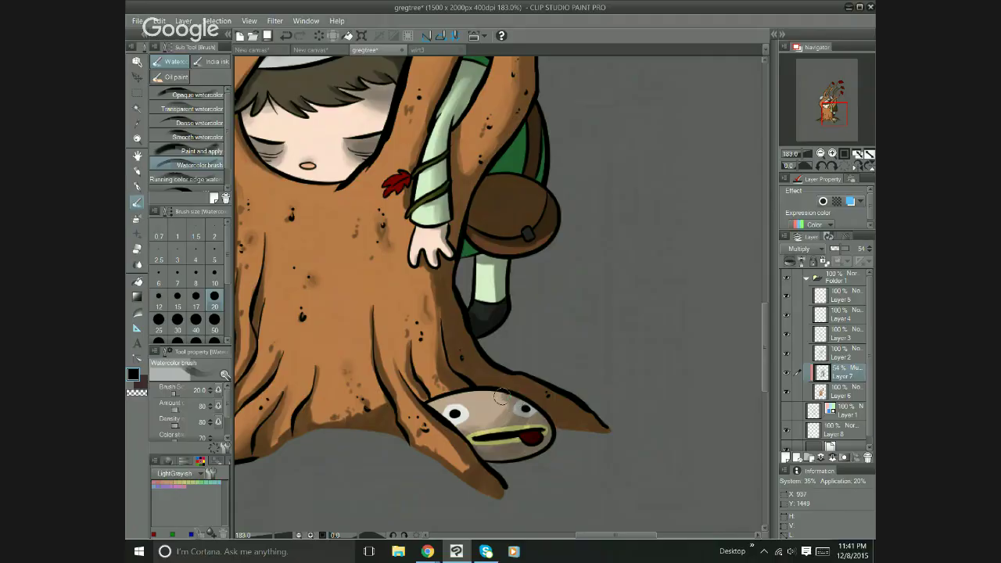
In the sleeping boy drawing, shade the root creature's face on Layer 7 with the Watercolor brush at size 20.
mouse_move(501, 398)
left_mouse_down()
mouse_move(481, 427)
mouse_move(491, 403)
mouse_move(501, 409)
mouse_move(479, 424)
mouse_move(456, 421)
mouse_move(482, 417)
left_mouse_up()
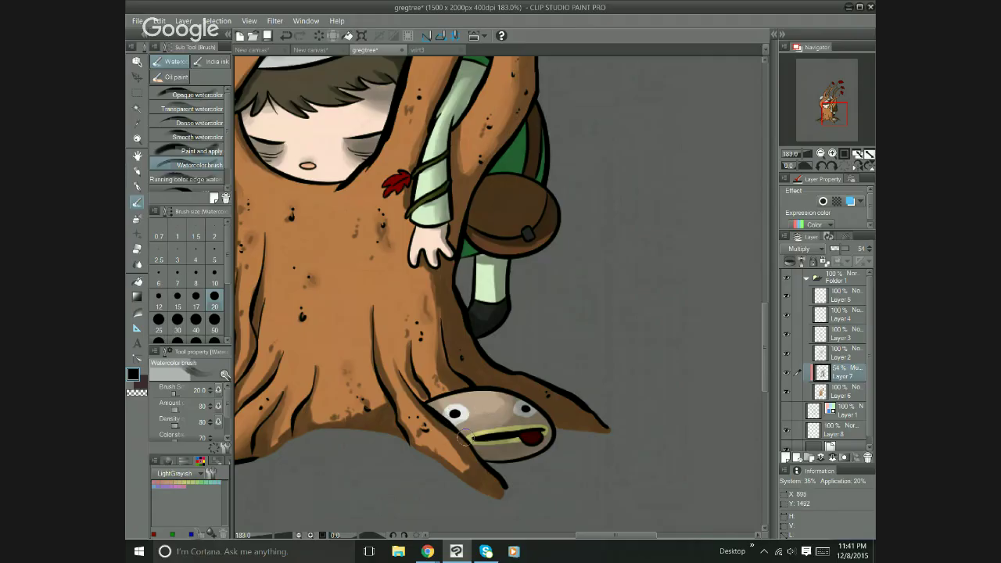
left_click(138, 139)
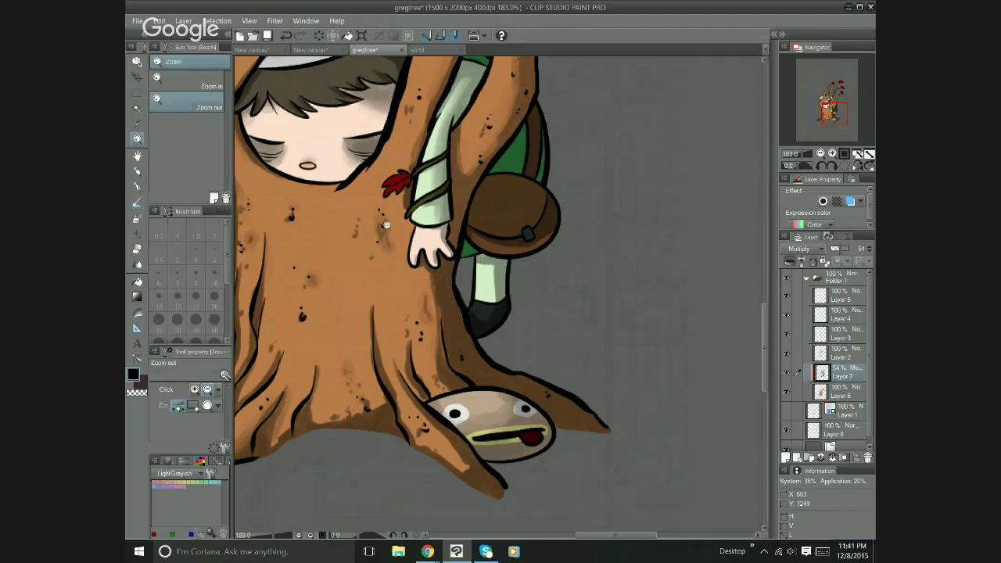
left_click(561, 311)
left_click(563, 318)
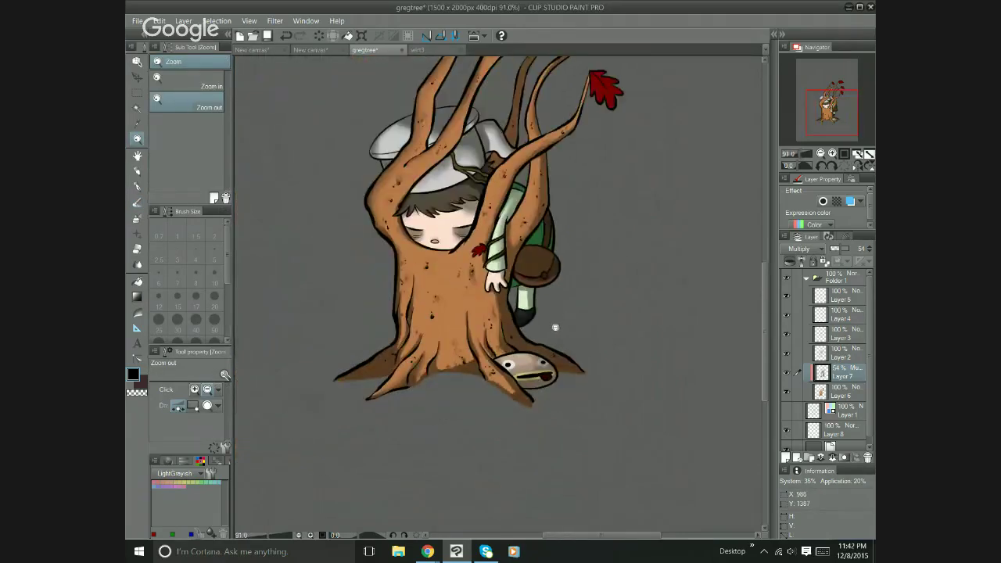
scroll(567, 344, "up", 3)
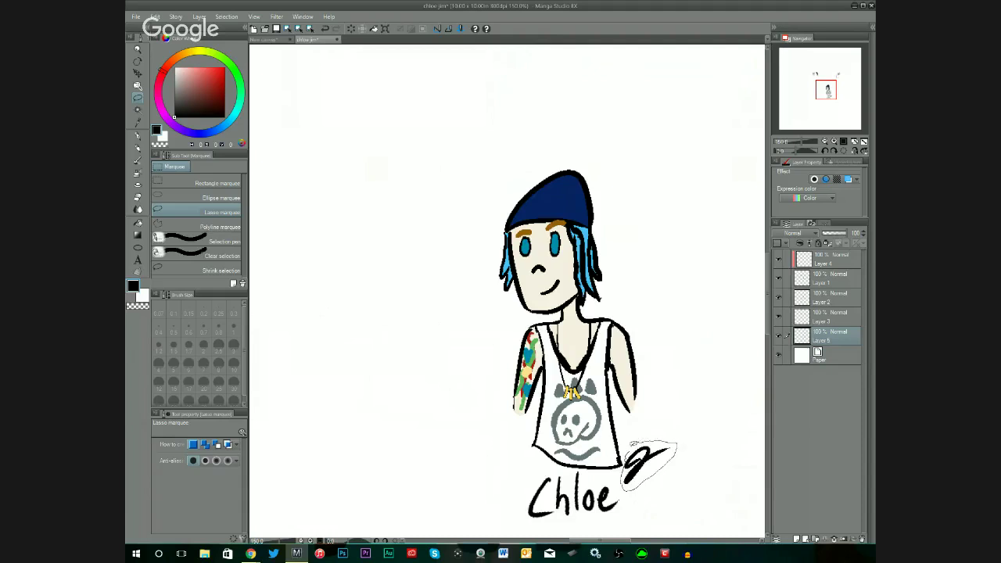
In the beanie character drawing, lasso the signature beside the shirt hem on Layer 5 and transform it to a smaller size.
left_click_drag(632, 446, 635, 444)
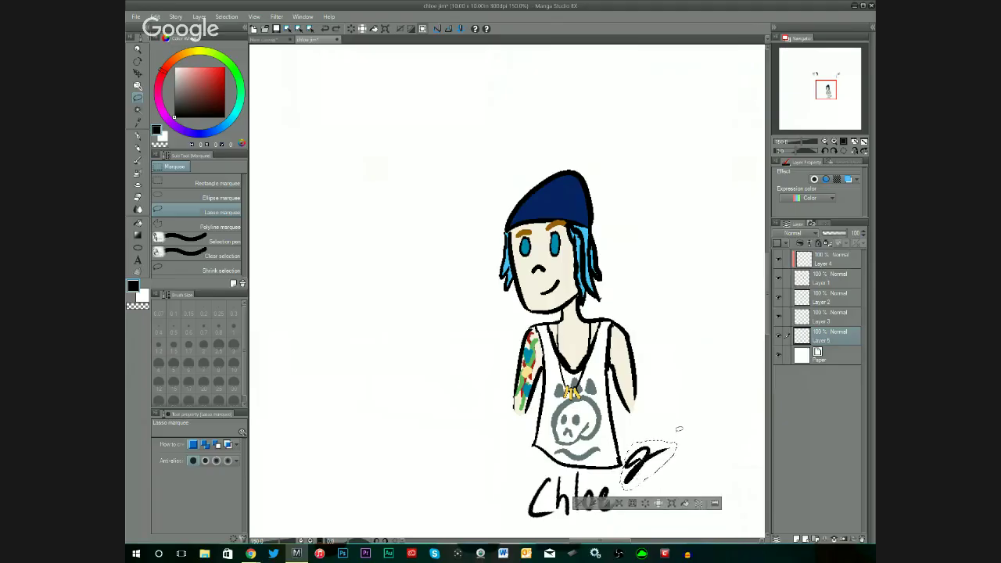
left_click(671, 503)
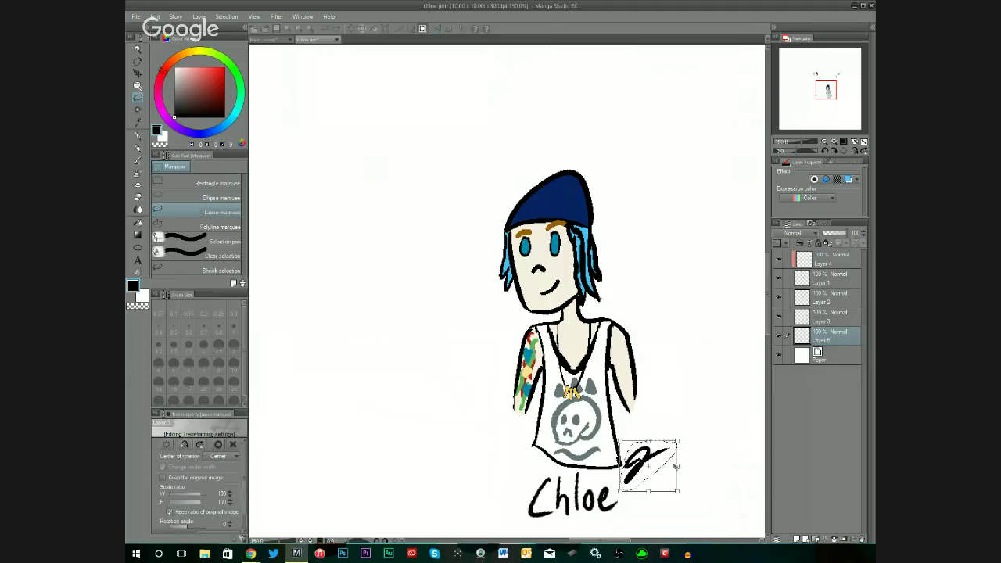
mouse_move(678, 440)
left_mouse_down()
mouse_move(645, 480)
mouse_move(655, 491)
left_mouse_up()
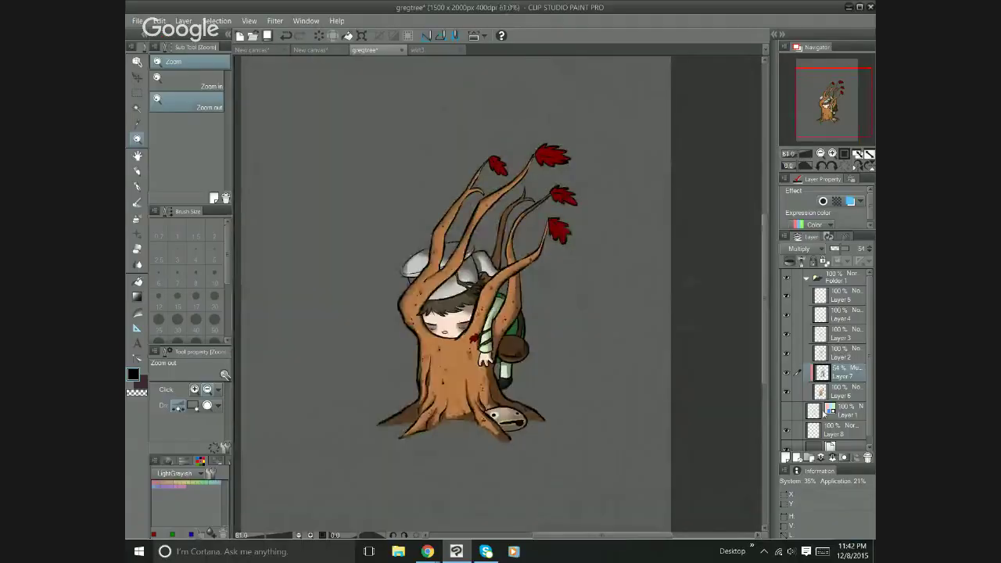
In the sleeping boy drawing, prepare background painting on Layer 8 with the Additional color set, a grey color and the watercolor brush.
left_click(845, 430)
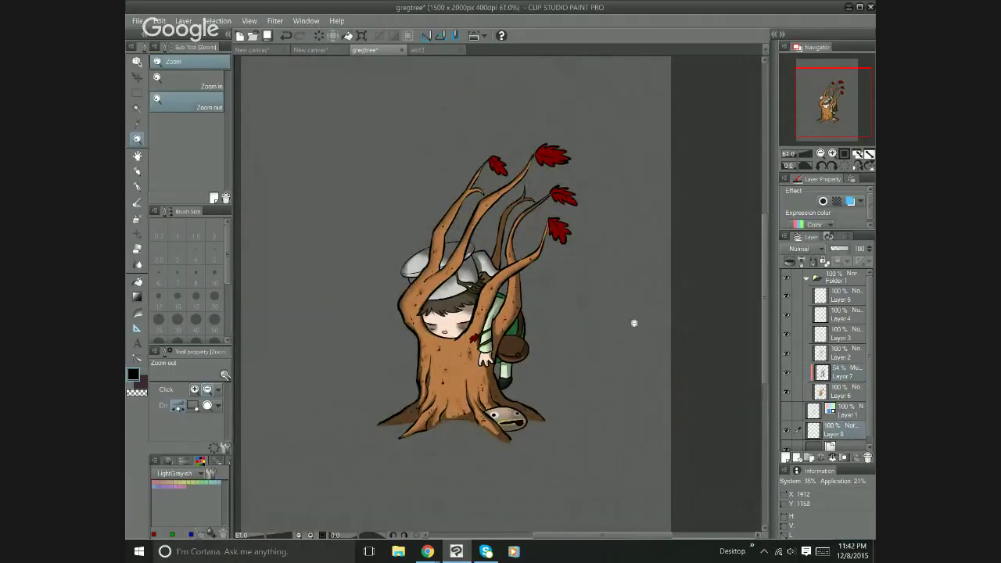
left_click(188, 474)
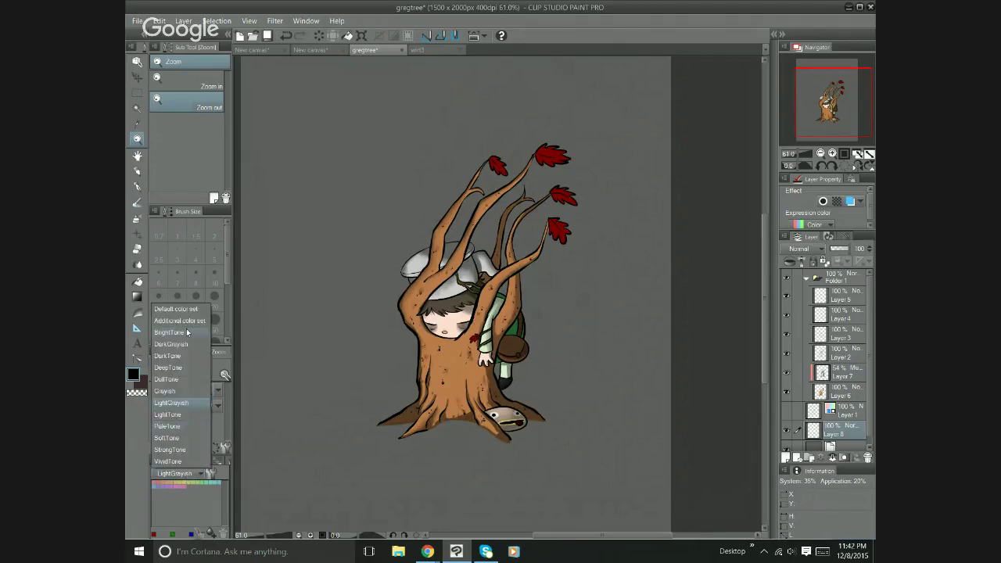
left_click(185, 322)
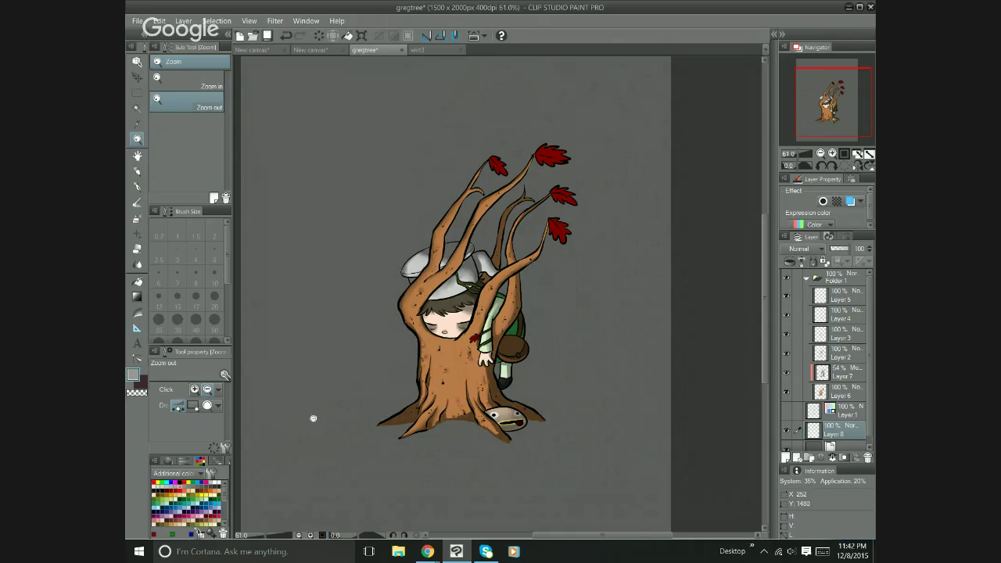
left_click(577, 350)
scroll(576, 350, "up", 1)
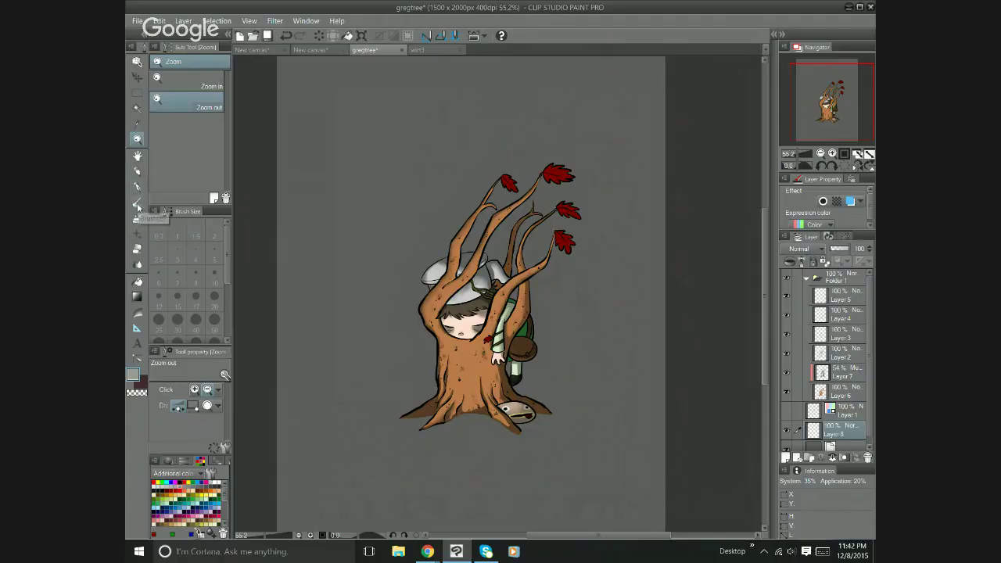
left_click(137, 202)
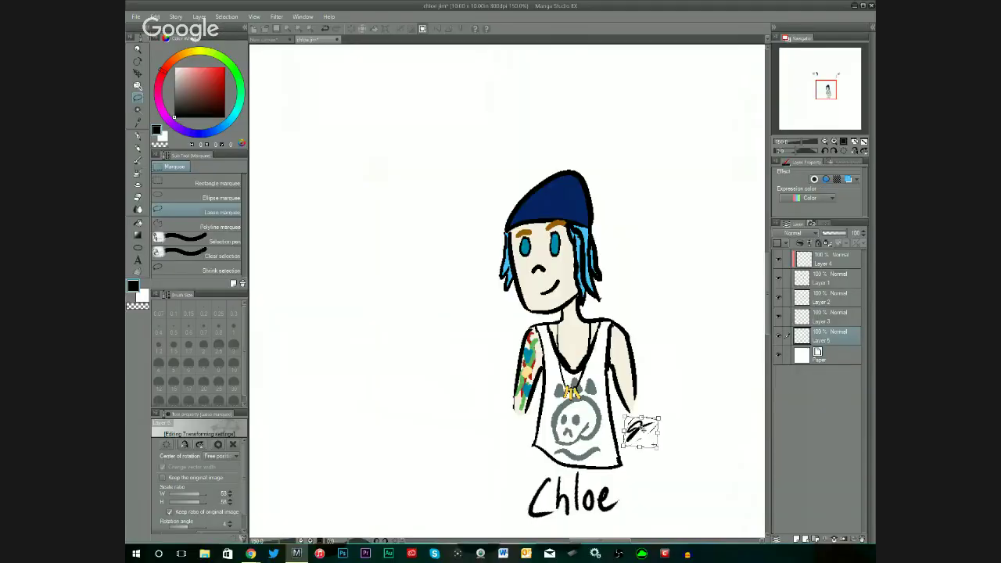
In the beanie character drawing, move the shrunken signature just below the shirt hem, apply the transform and clear the selection.
left_click_drag(644, 429, 636, 476)
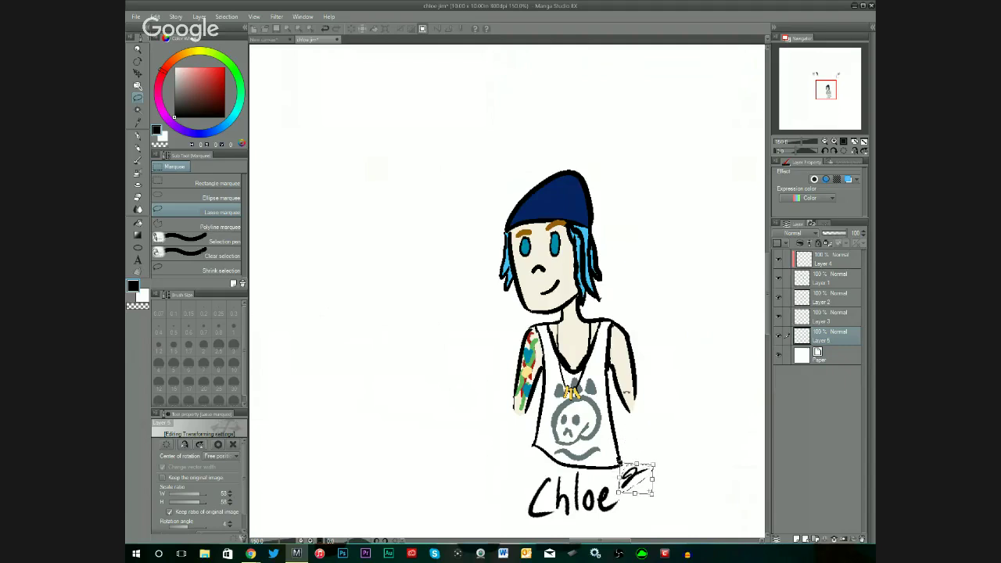
left_click(137, 99)
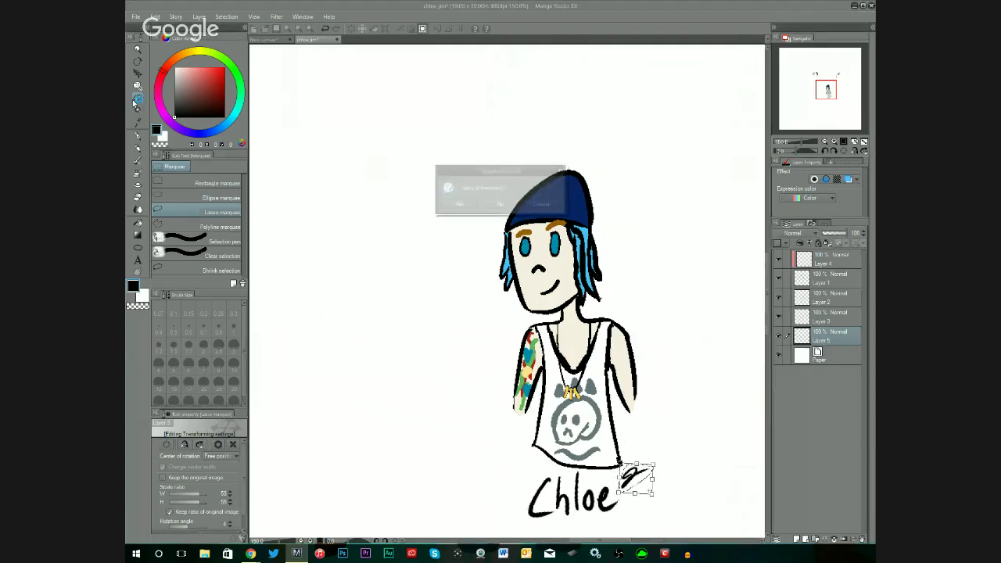
left_click(458, 203)
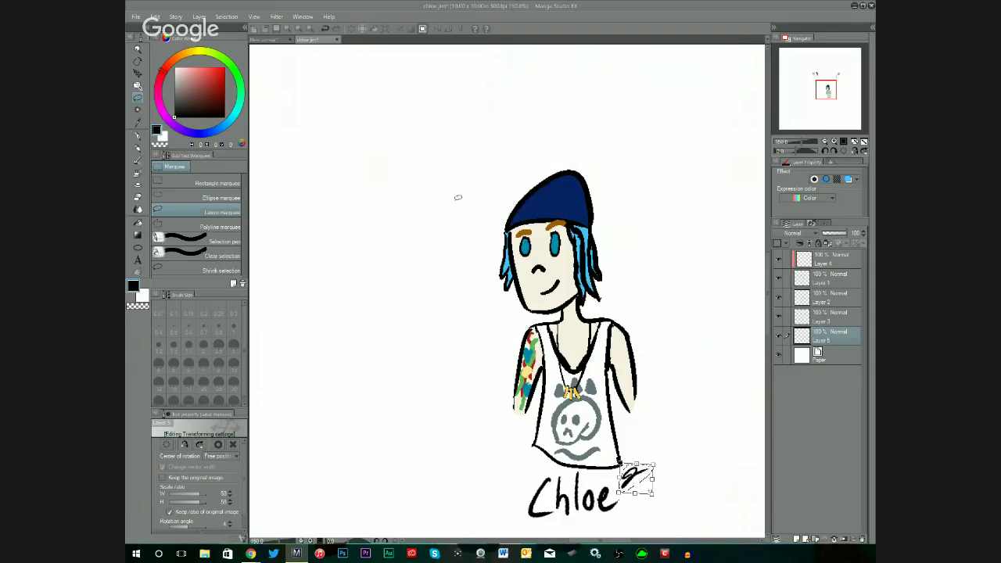
key("ctrl+d")
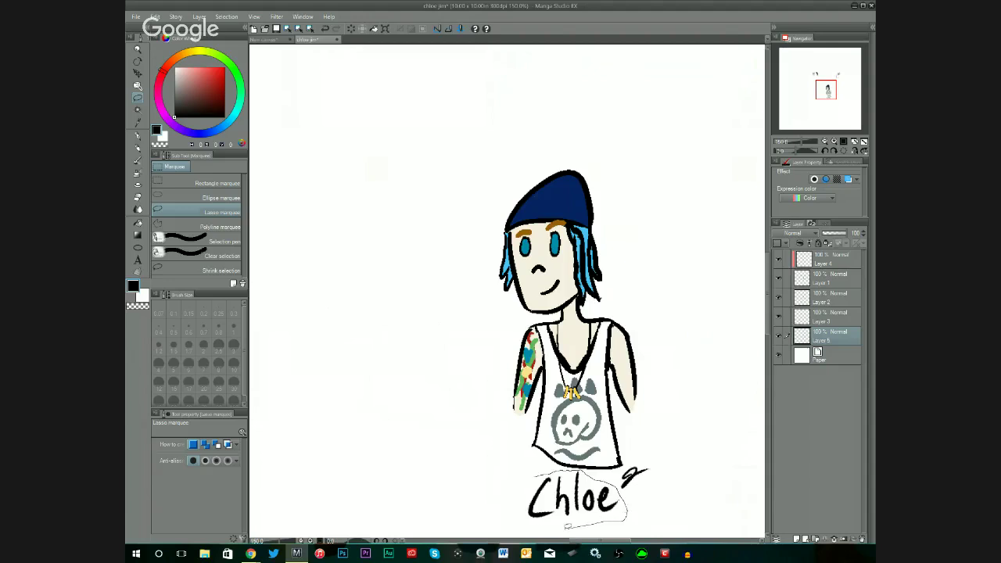
Lasso the handwritten name below the tank top on Layer 5 and transform it to a place beside the tattooed arm.
left_click_drag(538, 474, 536, 472)
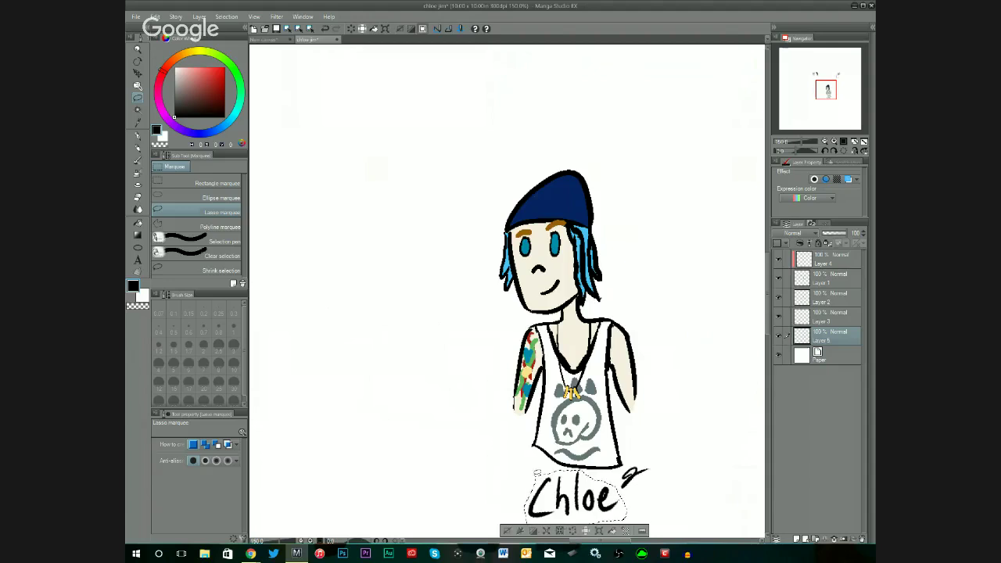
left_click(599, 530)
mouse_move(587, 500)
left_mouse_down()
mouse_move(510, 407)
mouse_move(469, 317)
left_mouse_up()
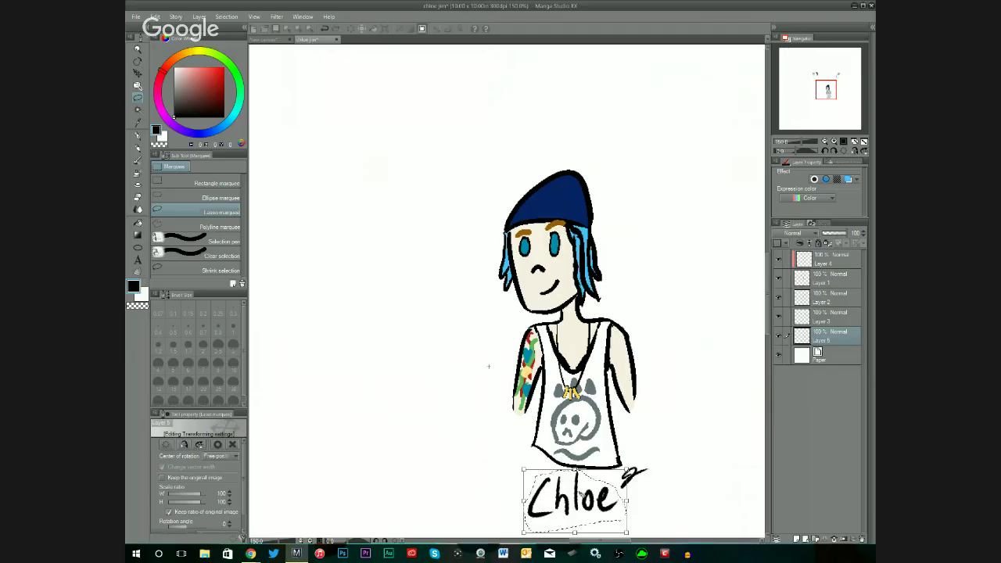
left_click_drag(488, 364, 413, 258)
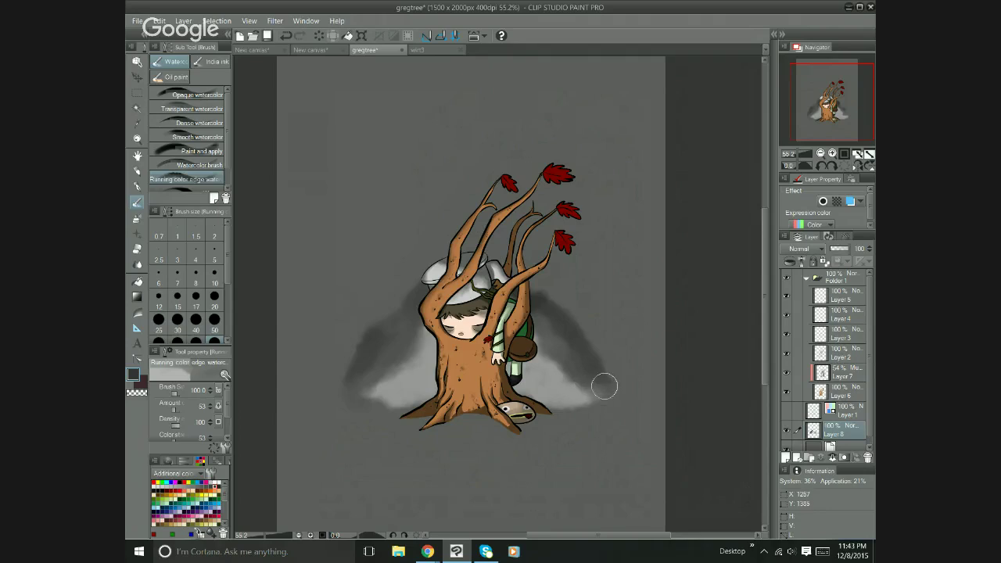
In the sleeping boy drawing, paint dark grey watercolor strokes behind the backpack side of the tree on Layer 8 at brush size 100.
left_click_drag(592, 335, 551, 296)
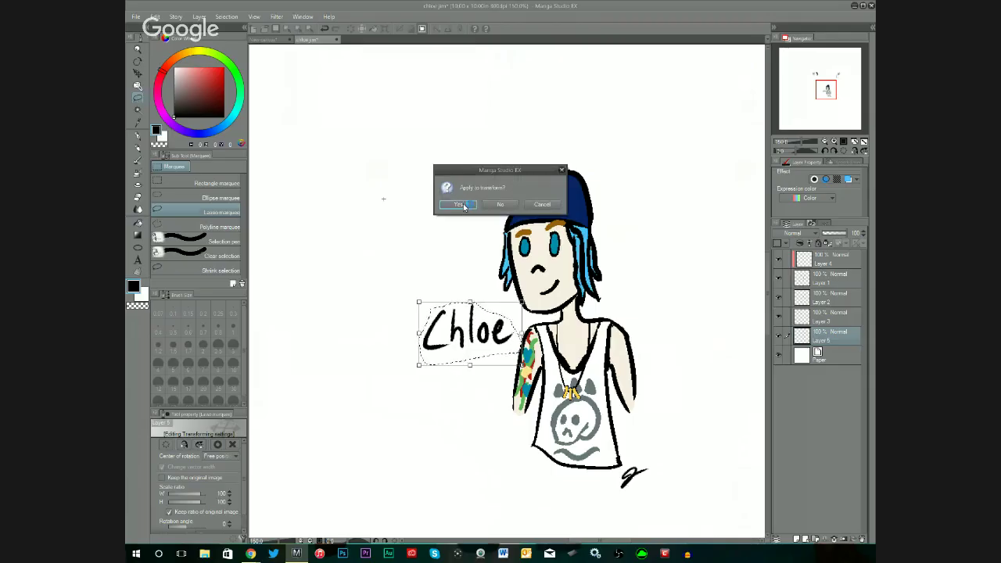
In the beanie character drawing, apply the handwritten name's transform and clear the selection.
left_click(469, 205)
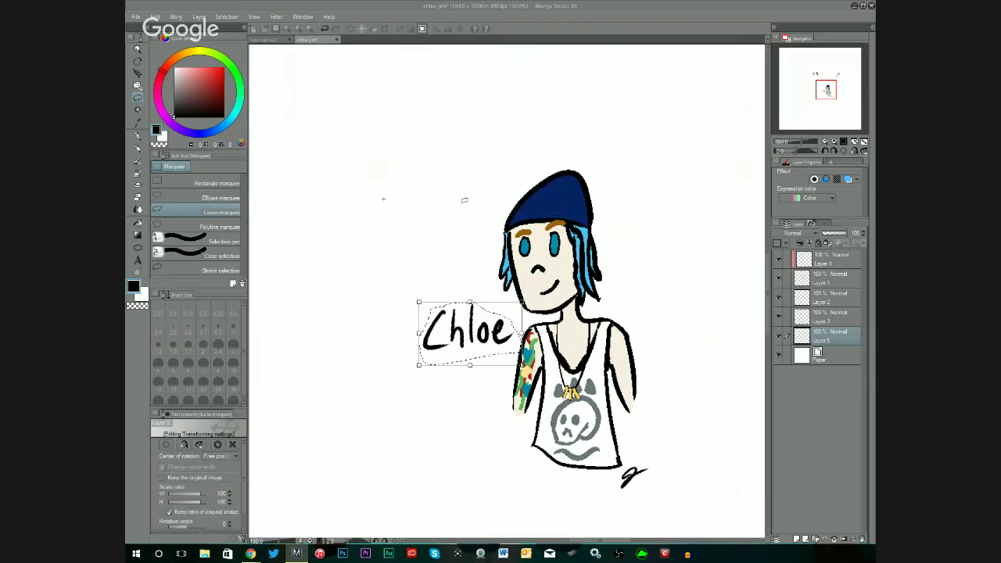
left_click(702, 362)
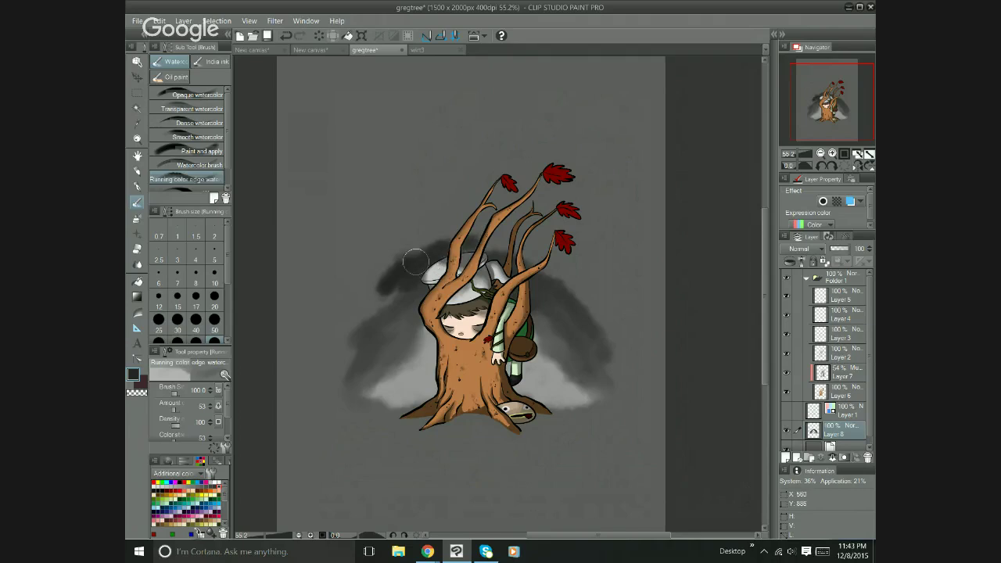
In the sleeping boy drawing, extend the dark grey backdrop in an arch above the boy's hat on Layer 8.
mouse_move(389, 292)
left_mouse_down()
mouse_move(369, 302)
mouse_move(391, 279)
mouse_move(351, 351)
mouse_move(351, 318)
mouse_move(338, 366)
mouse_move(363, 298)
mouse_move(426, 238)
left_mouse_up()
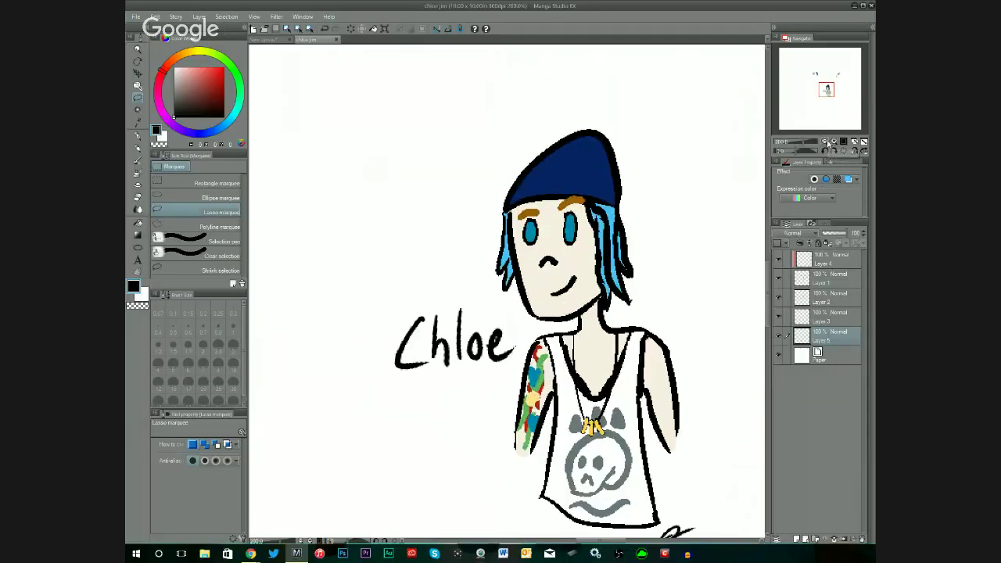
In the beanie character drawing, check the visibility of Layer 4 and Layer 1, and remove the extra face sketches above the character.
left_click(826, 142)
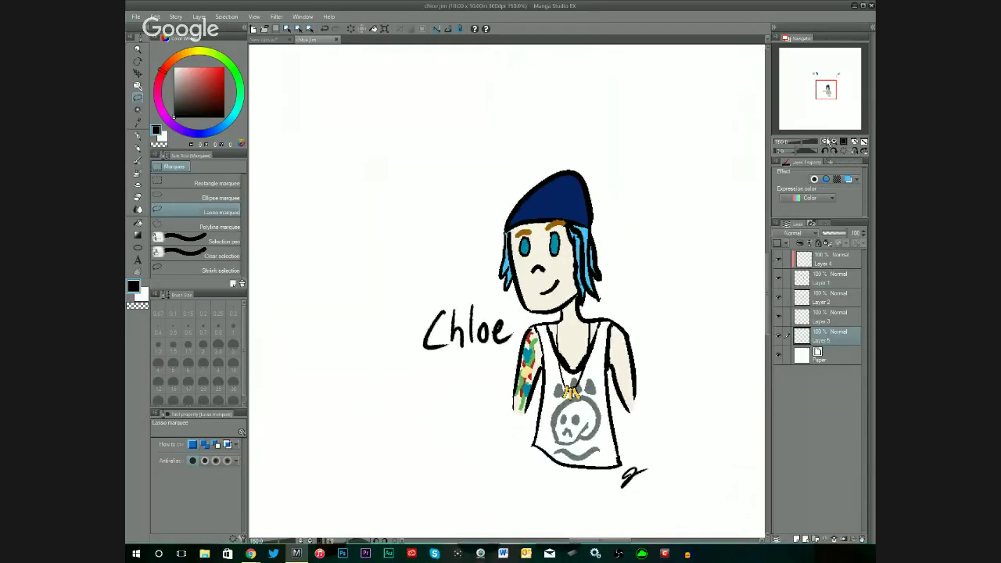
left_click(826, 141)
left_click(826, 141)
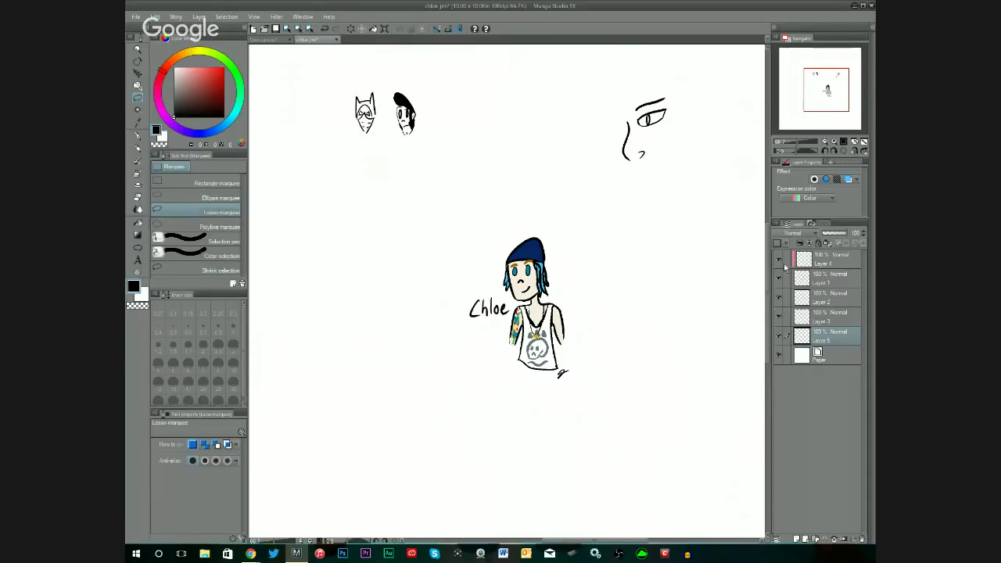
left_click(780, 261)
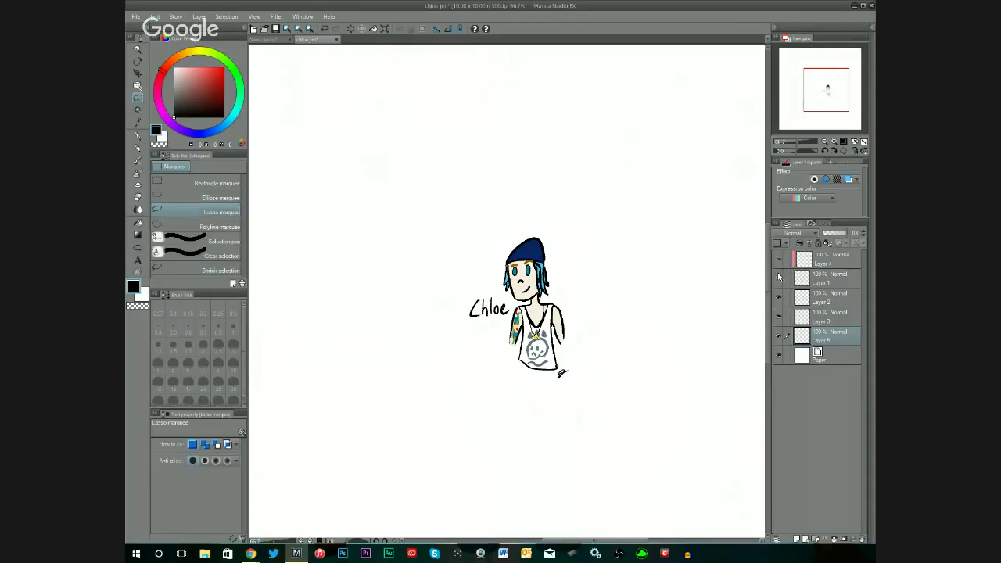
left_click(779, 278)
left_click(780, 260)
left_click(780, 278)
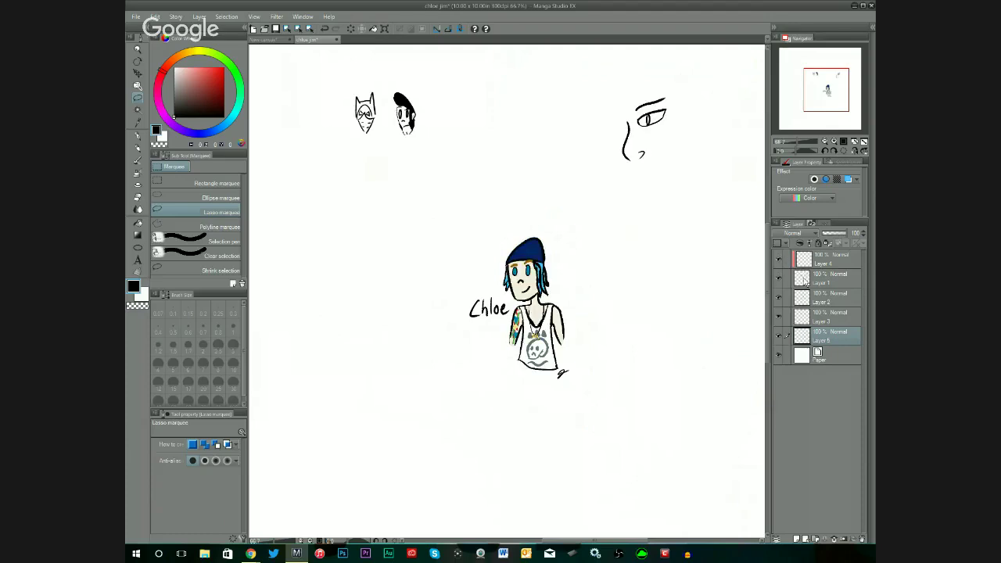
left_click(805, 280)
mouse_move(643, 148)
left_mouse_down()
mouse_move(634, 115)
mouse_move(622, 127)
mouse_move(644, 155)
left_mouse_up()
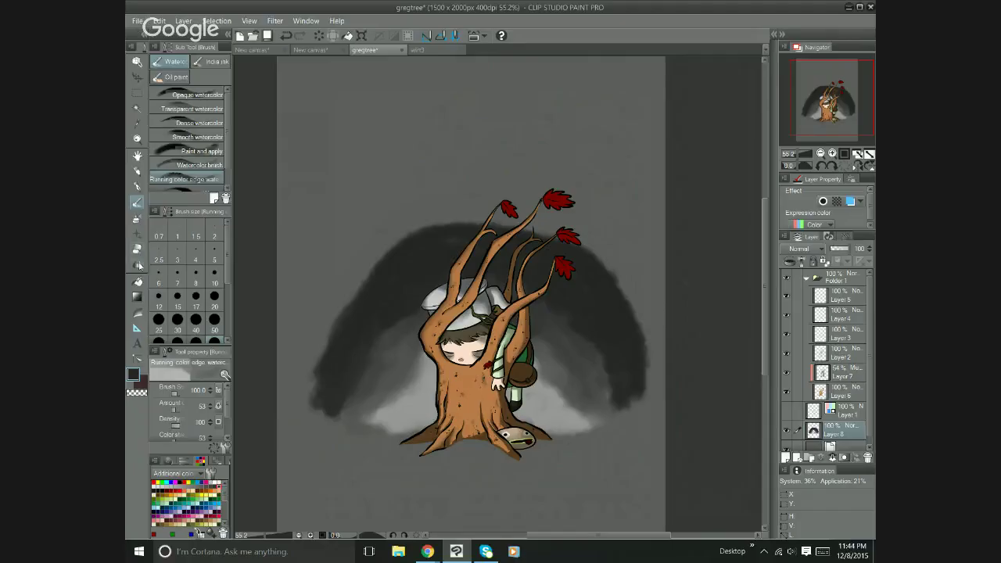
In the sleeping boy drawing, smooth the grey backdrop behind the tree on Layer 8 with the Blend tool.
left_click(138, 265)
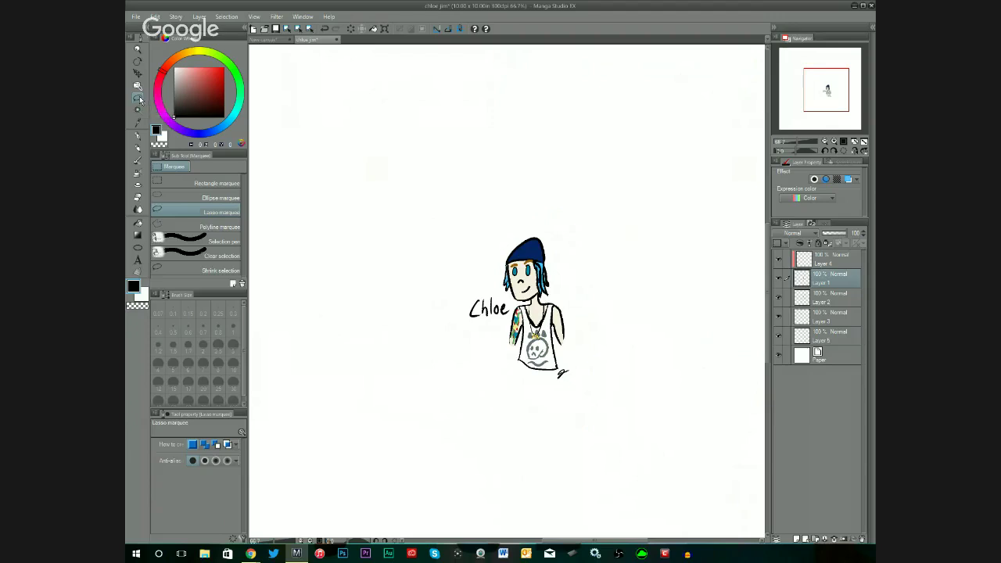
In the beanie character drawing, try to enlarge the lassoed character on Layer 1 to about 152%.
mouse_move(496, 220)
left_mouse_down()
mouse_move(606, 380)
mouse_move(589, 225)
mouse_move(528, 210)
left_mouse_up()
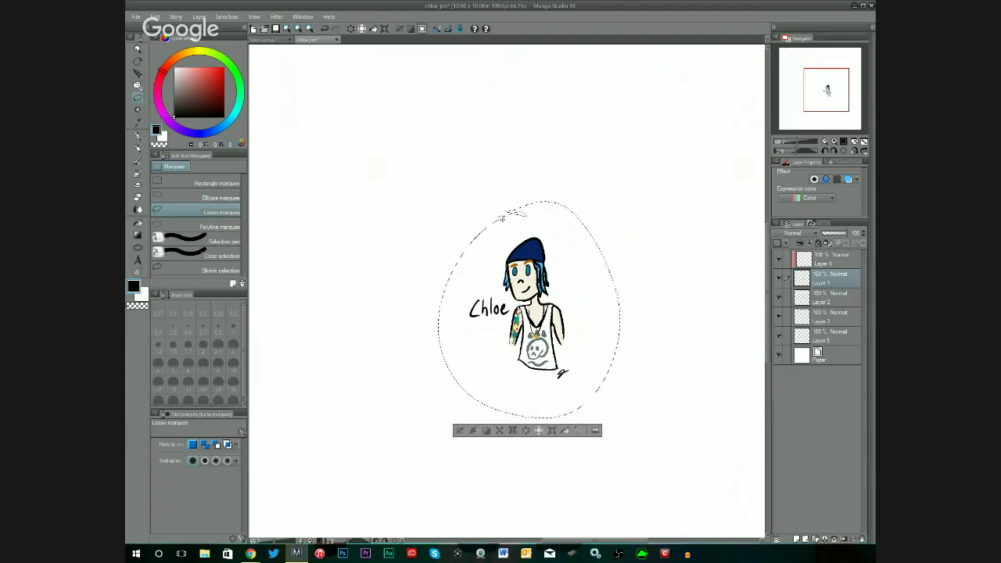
left_click(553, 431)
left_click_drag(622, 202, 716, 89)
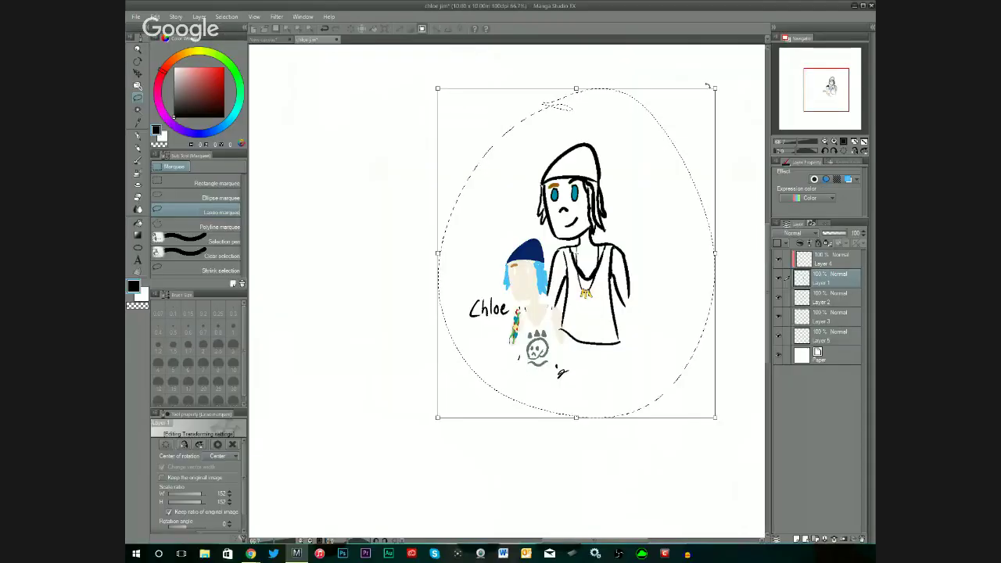
key("ctrl+z")
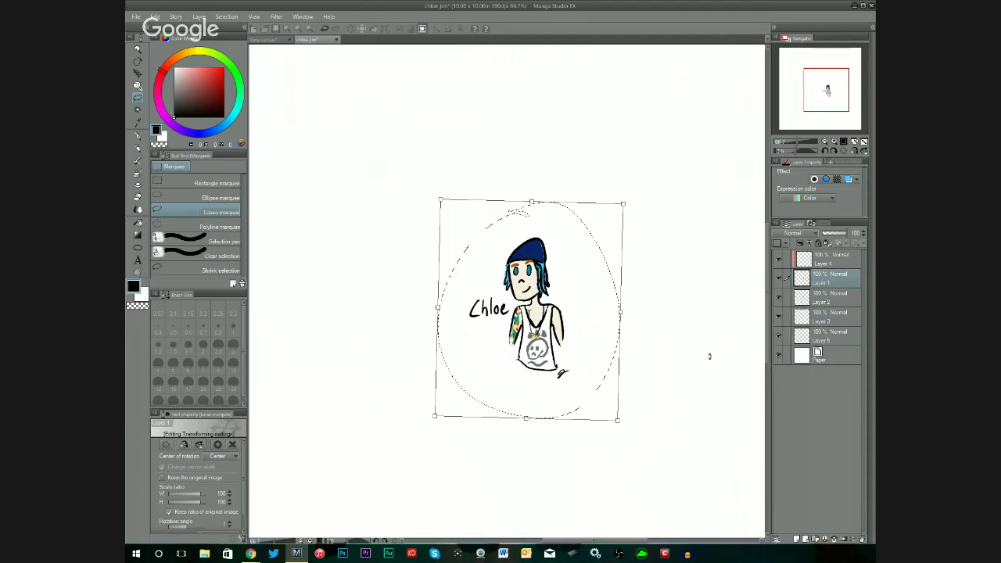
key("ctrl+z")
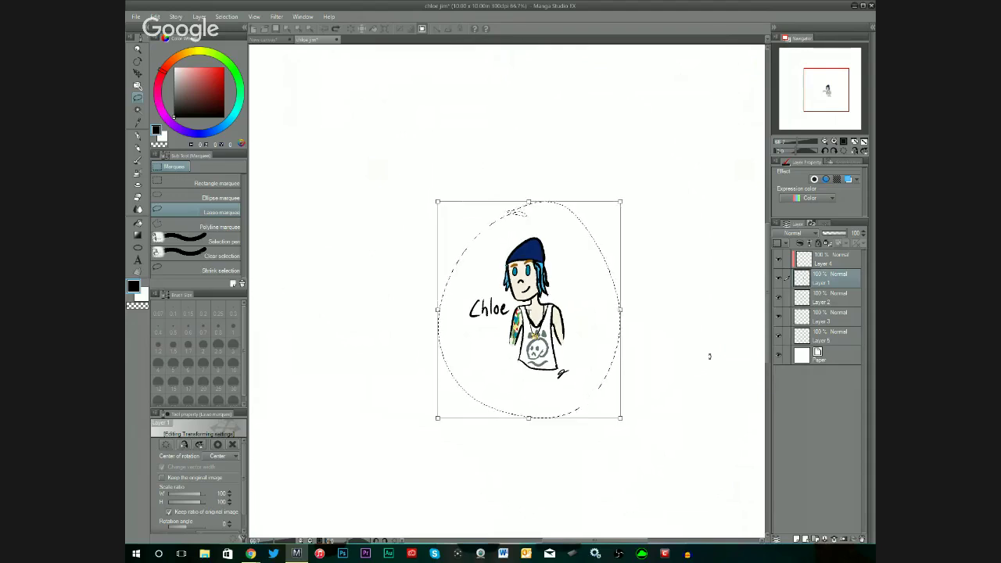
left_click(141, 99)
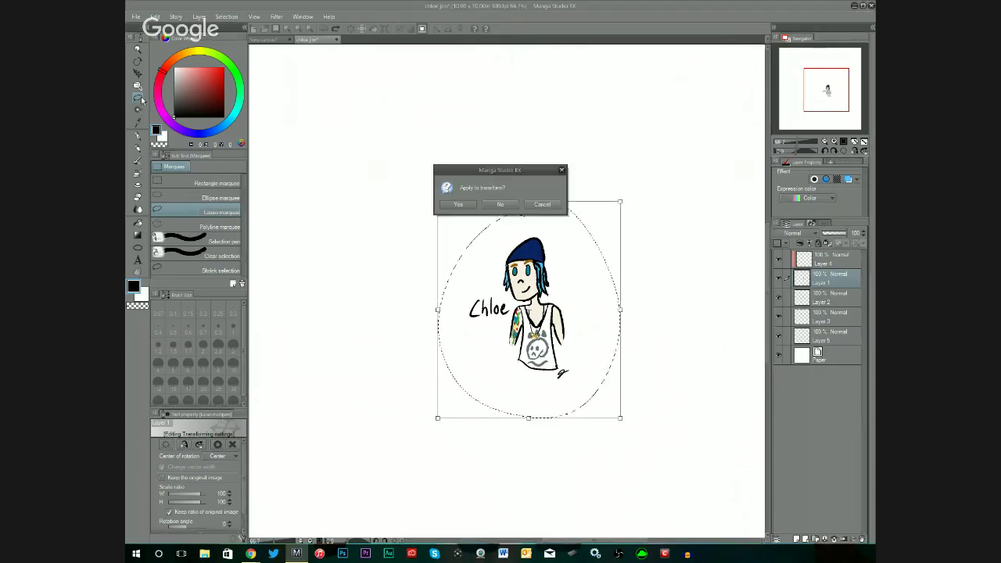
left_click(557, 205)
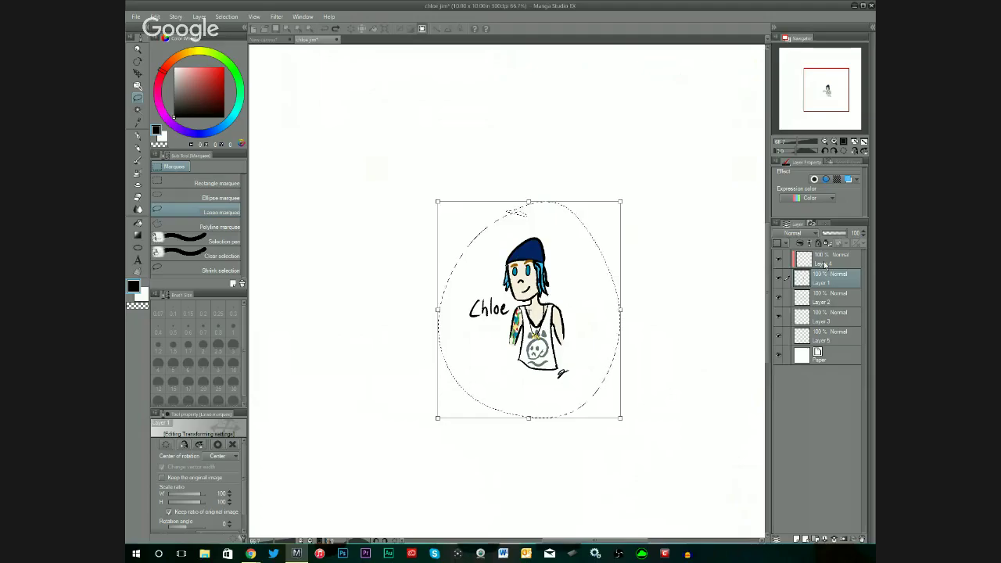
left_click(825, 266)
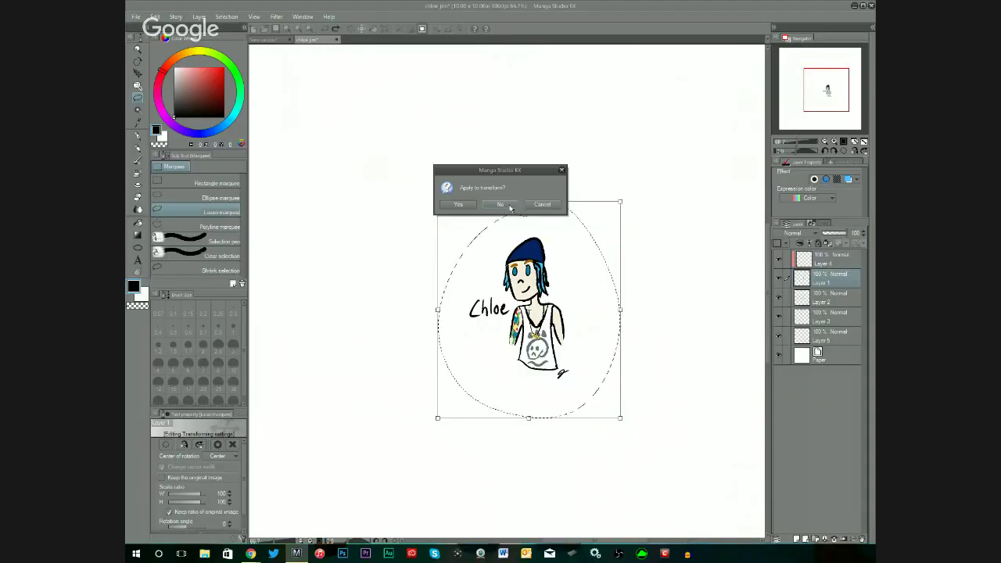
left_click(509, 205)
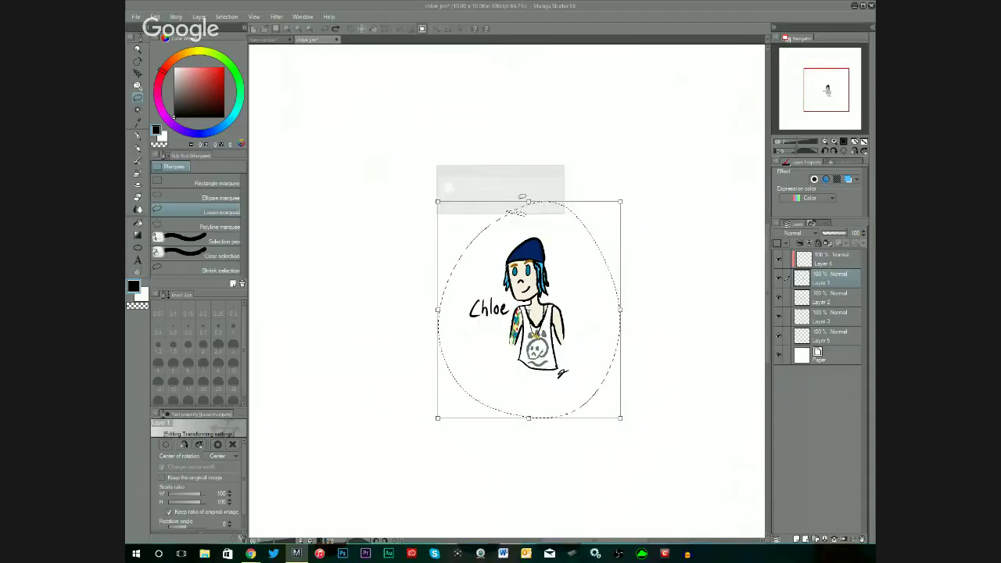
left_click(485, 411)
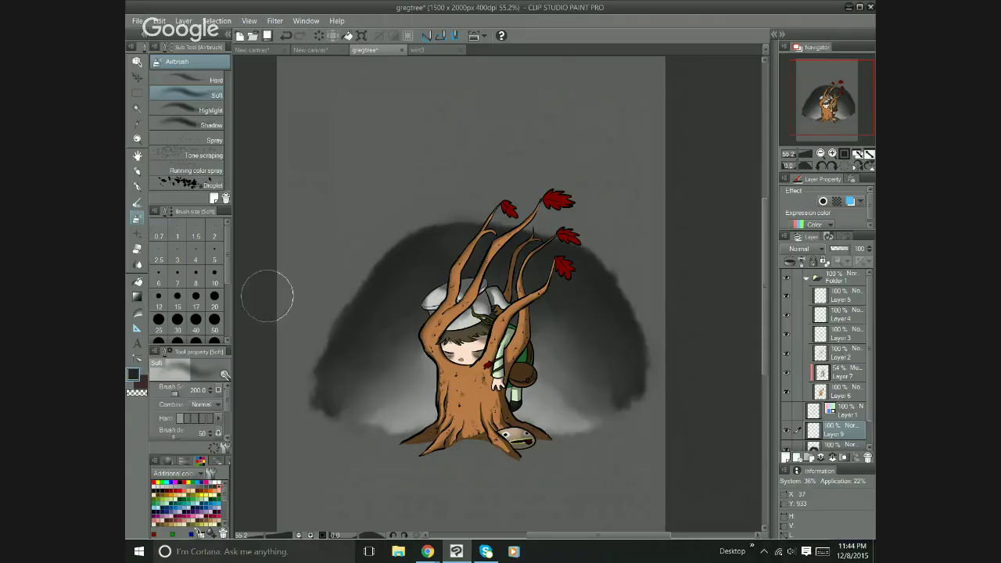
In the sleeping boy drawing, pick a swatch from the Additional color set for the Soft airbrush on Layer 9.
left_click(163, 486)
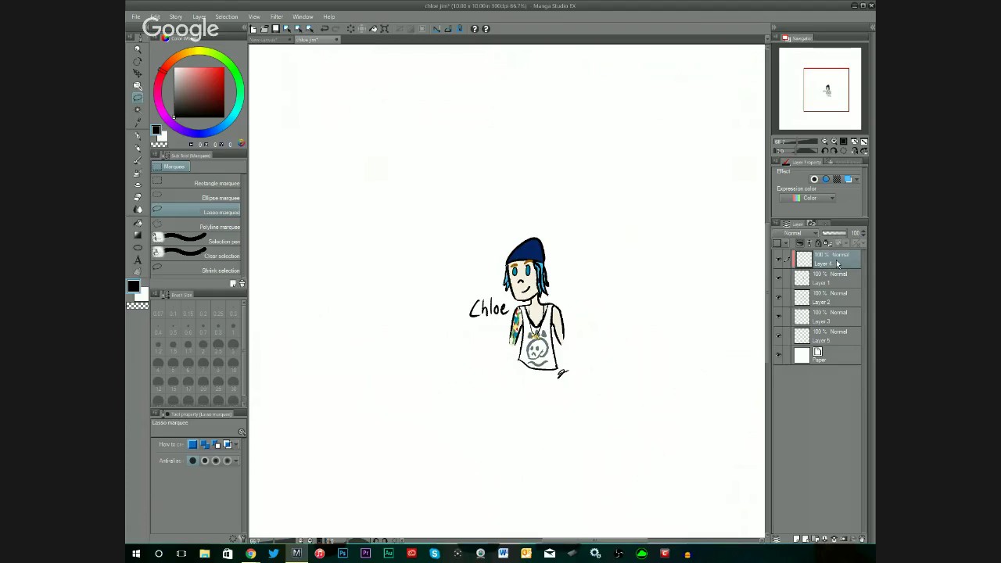
In the beanie character drawing, check Layer 4 by toggling its visibility and delete it.
left_click_drag(838, 264, 834, 290)
left_click_drag(836, 297, 842, 271)
left_click(778, 262)
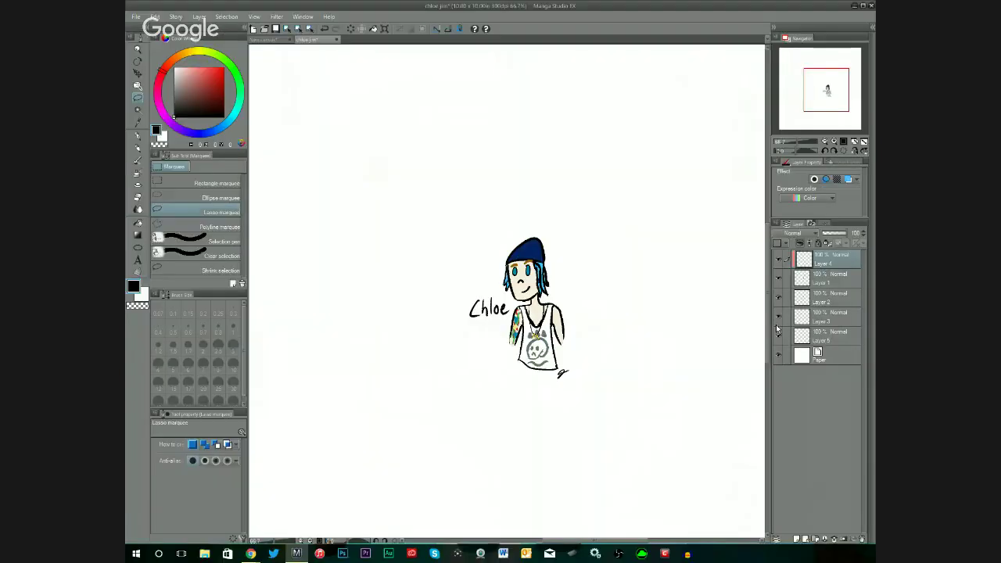
left_click(836, 540)
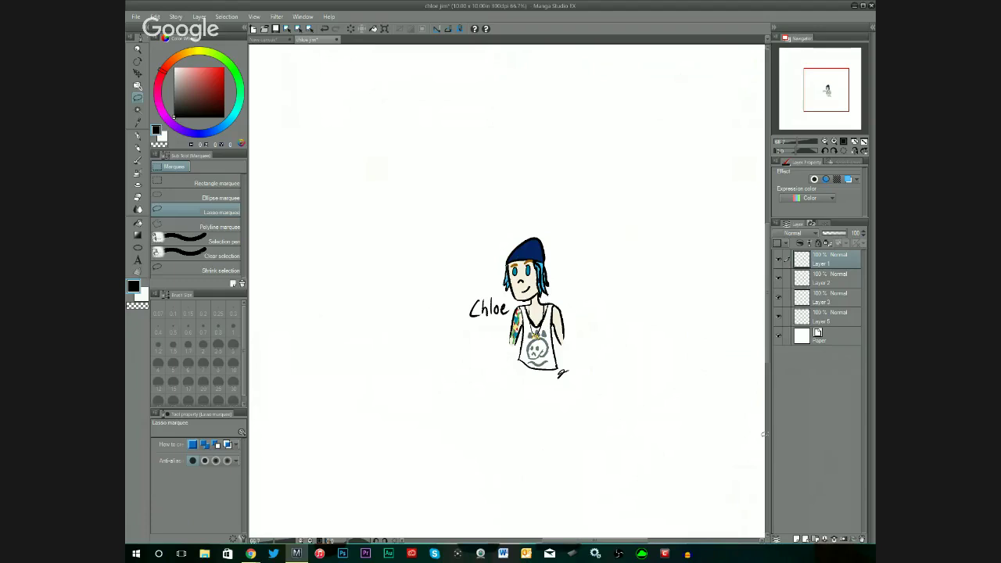
In the beanie character drawing, enclose the character, its lettering and the signature in a rectangular marquee selection.
left_click(214, 184)
mouse_move(413, 200)
left_mouse_down()
mouse_move(625, 412)
mouse_move(643, 452)
mouse_move(593, 384)
mouse_move(402, 201)
left_mouse_up()
left_click(537, 431)
mouse_move(313, 225)
left_mouse_down()
mouse_move(608, 381)
mouse_move(645, 413)
left_mouse_up()
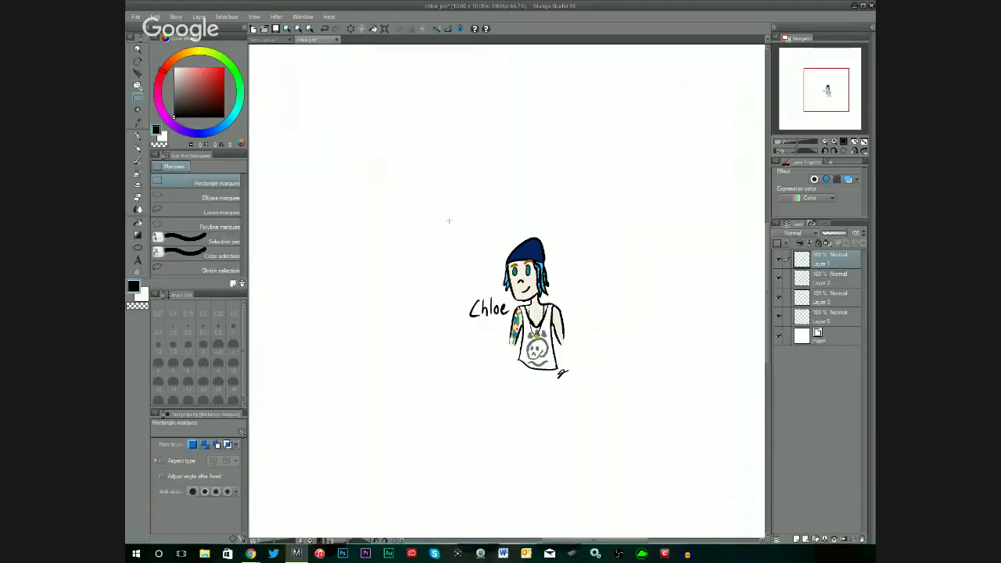
left_click_drag(446, 229, 588, 435)
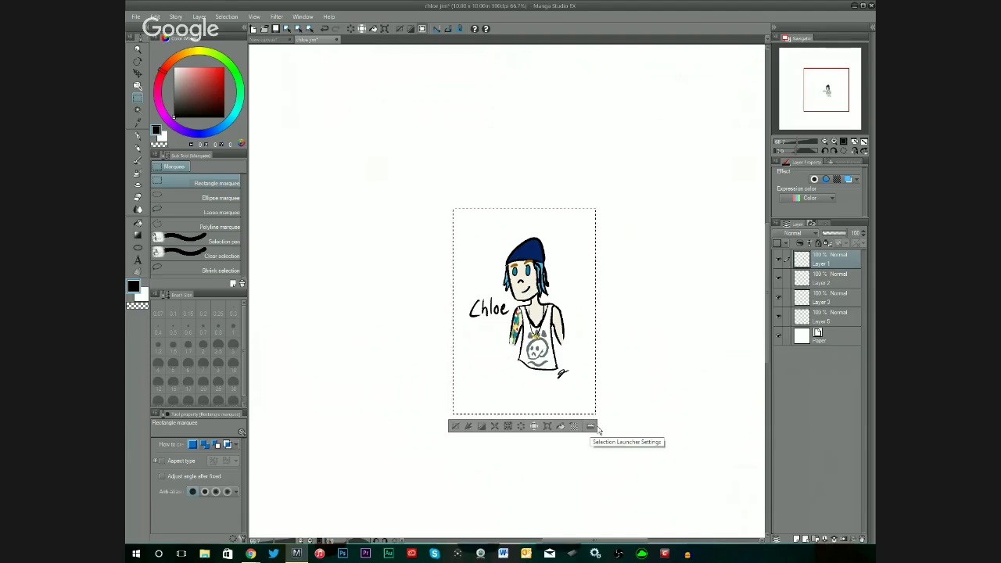
Add the Crop command to the selection launcher after New Tone.
left_click(155, 16)
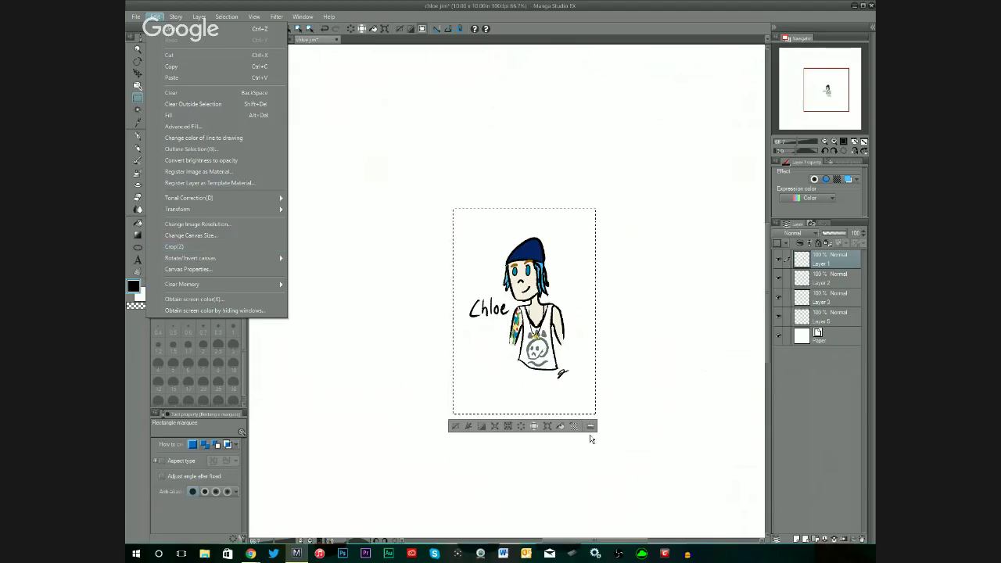
key("Escape")
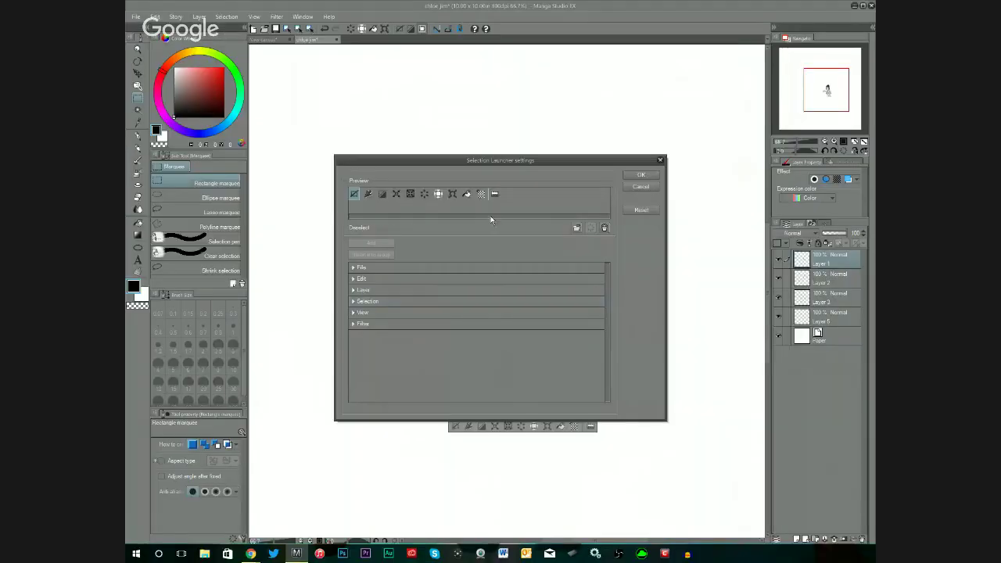
left_click_drag(481, 195, 475, 197)
left_click(361, 278)
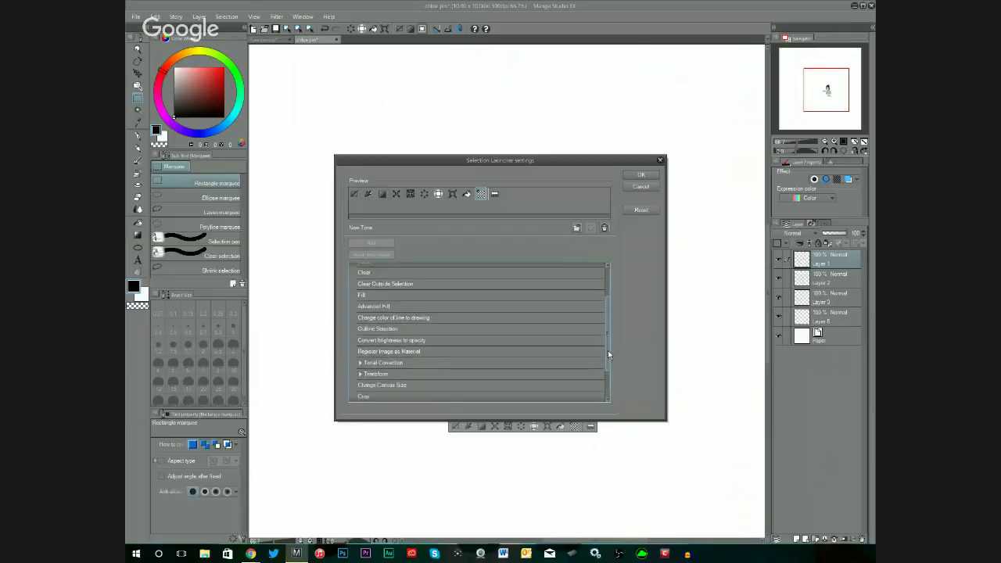
left_click_drag(608, 350, 607, 358)
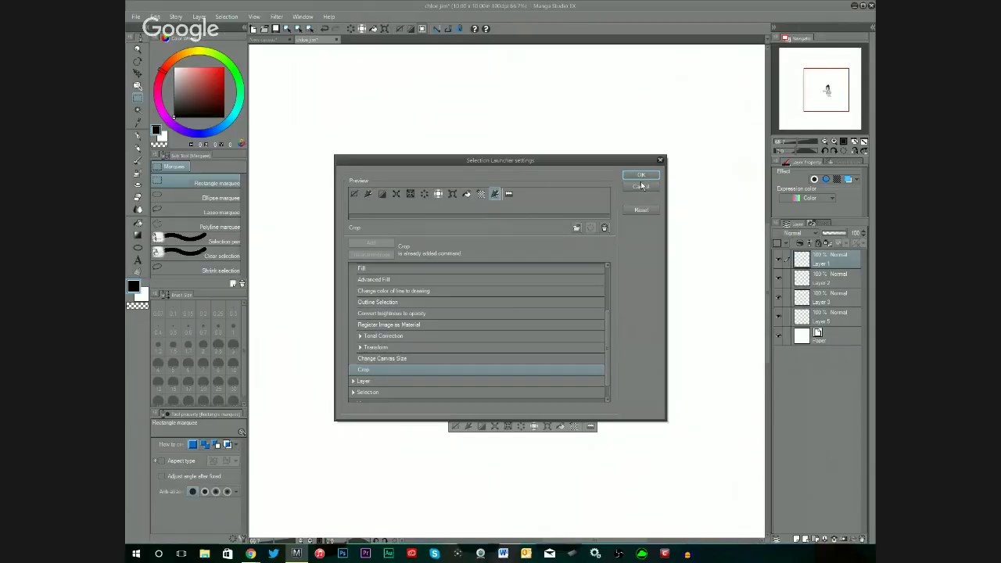
left_click(646, 179)
Crop the beanie character canvas to the rectangular selection, deselect it and save the drawing.
left_click(579, 426)
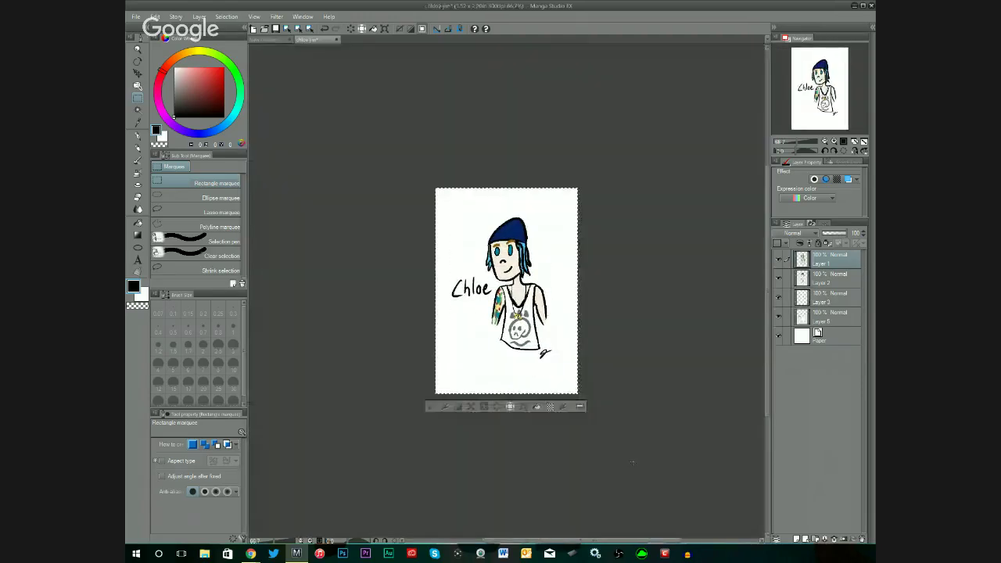
left_click(431, 406)
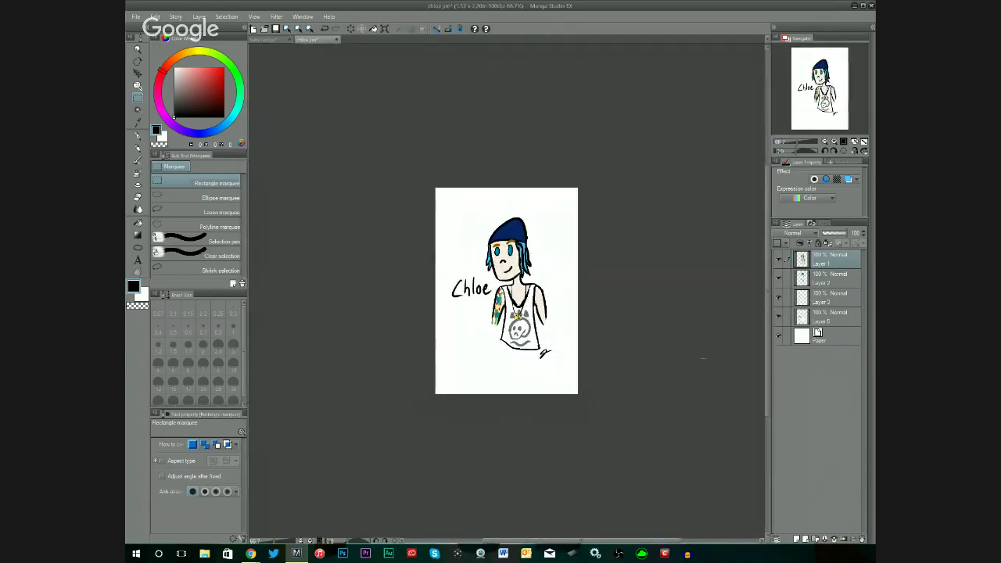
left_click(136, 16)
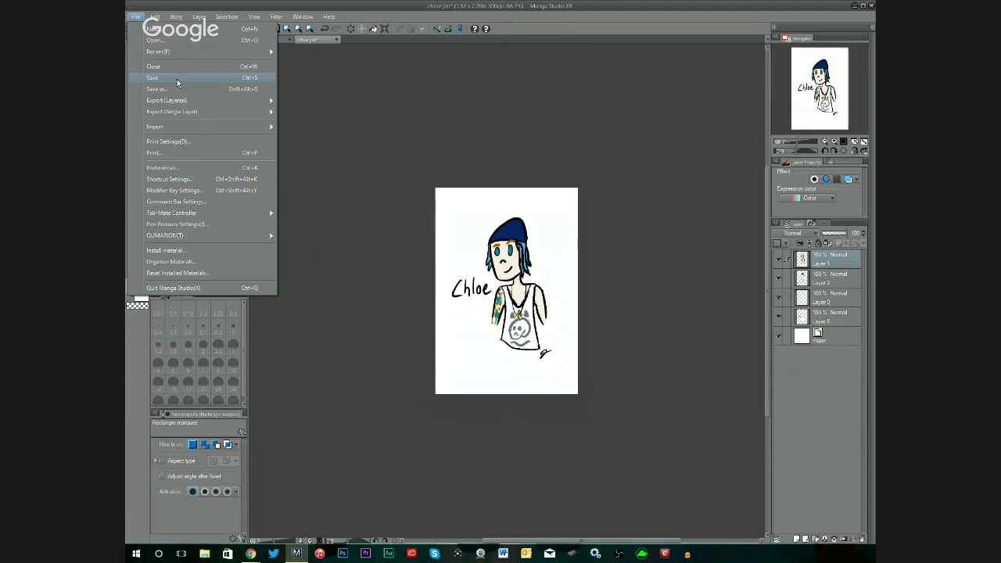
left_click(177, 78)
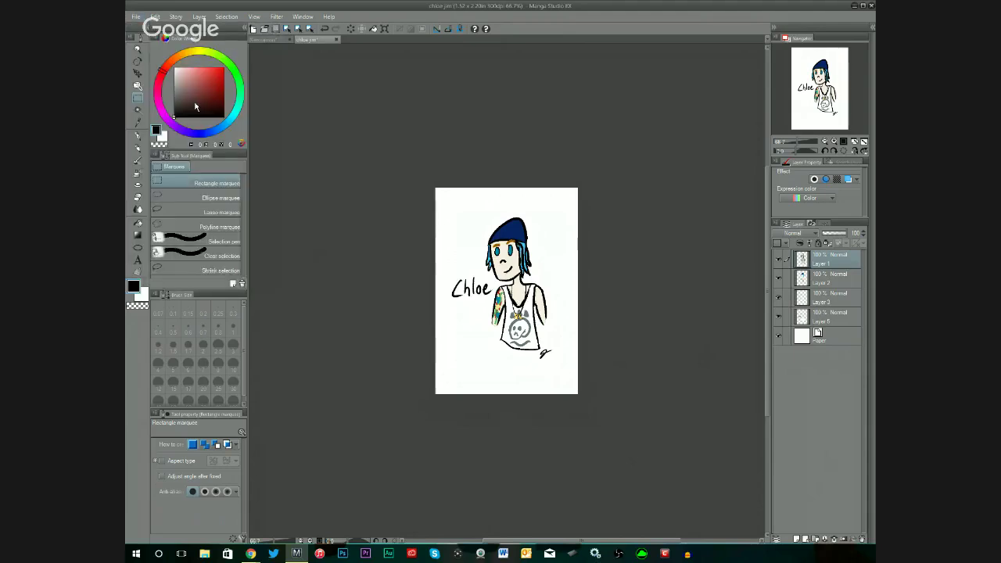
key("ctrl+alt+0")
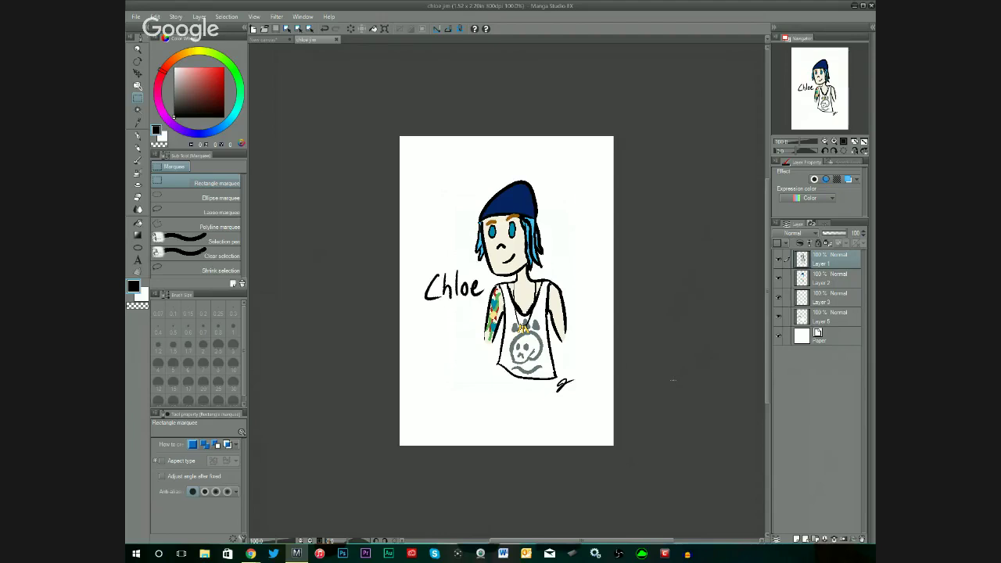
scroll(673, 381, "down", 4)
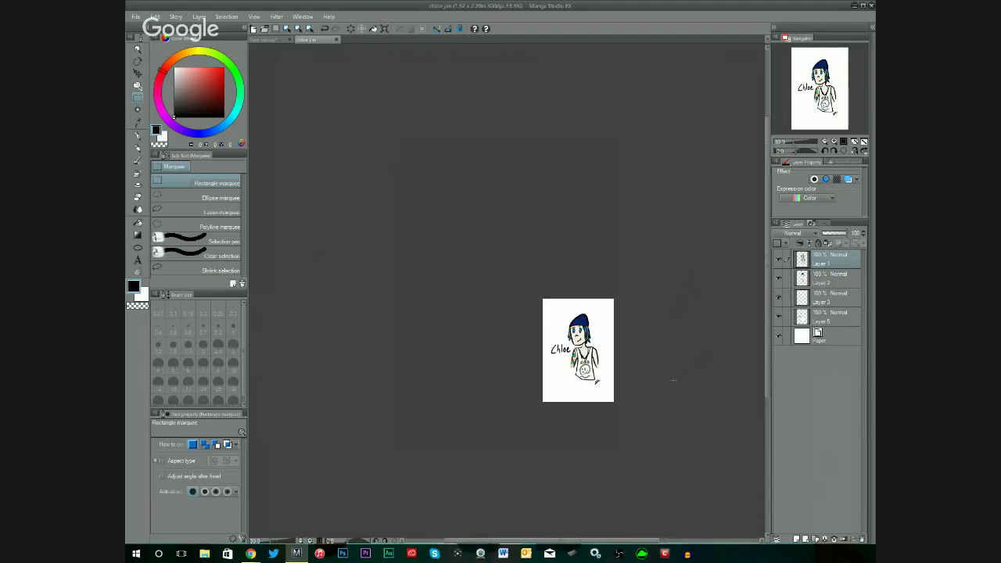
scroll(672, 368, "up", 4)
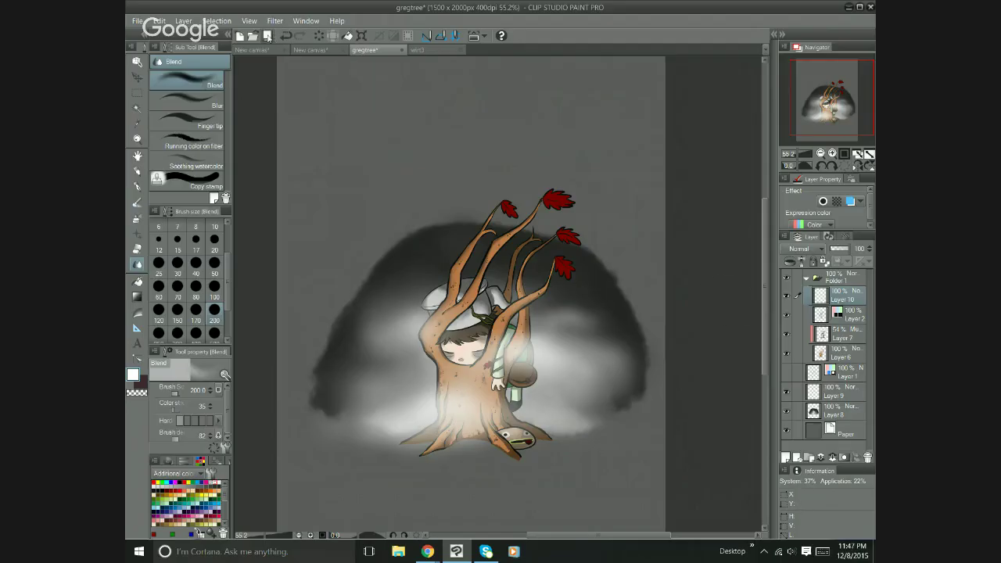
In the sleeping boy drawing, save the file and dot small pale yellow lights around the tree on a new Layer 3.
left_click(266, 37)
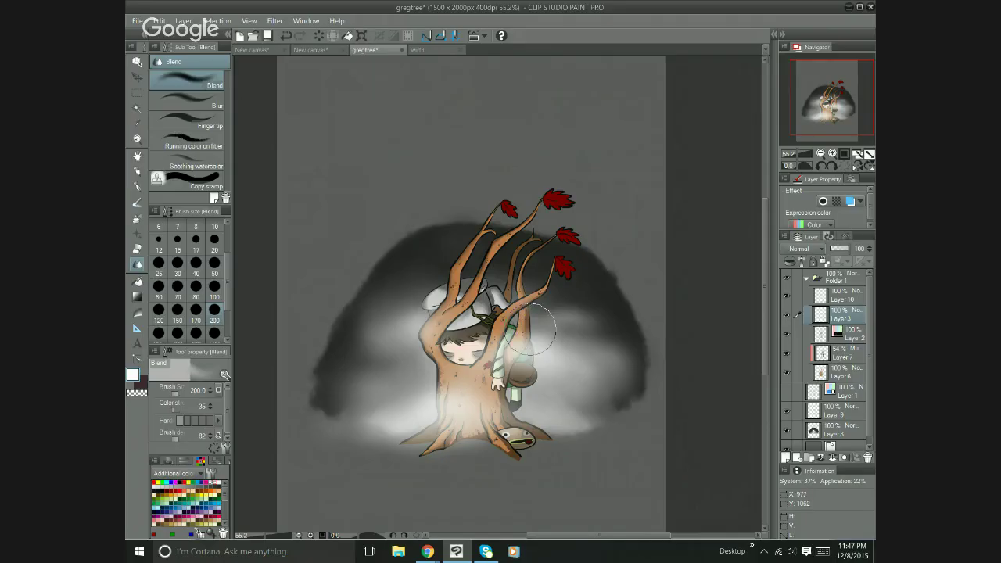
left_click(139, 203)
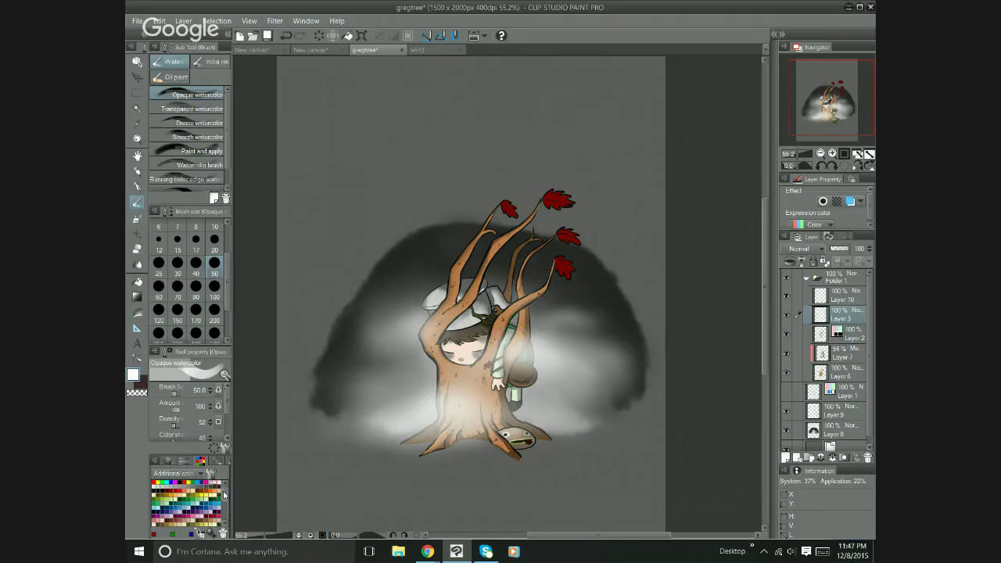
scroll(226, 496, "down", 3)
left_click(188, 519)
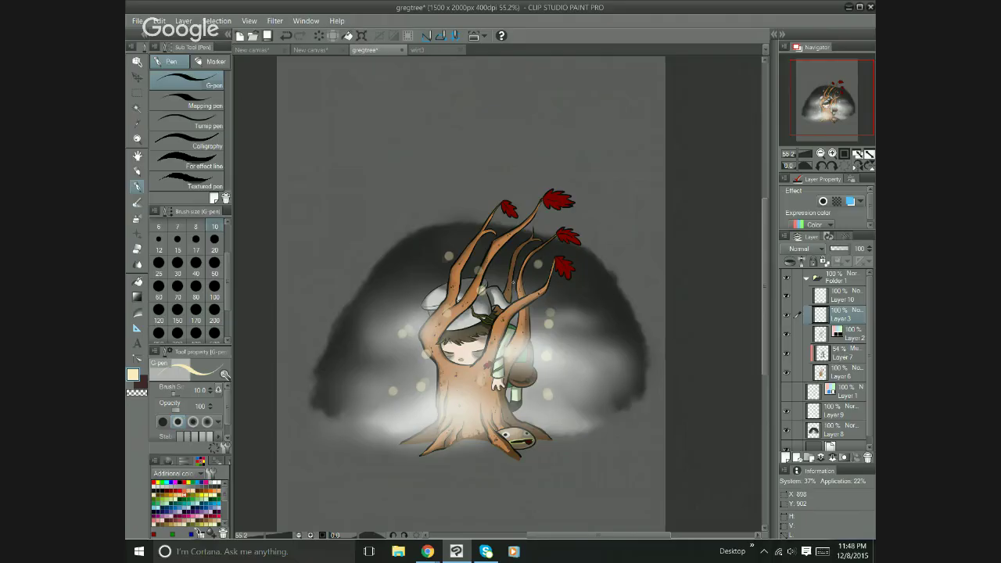
scroll(227, 272, "down", 3)
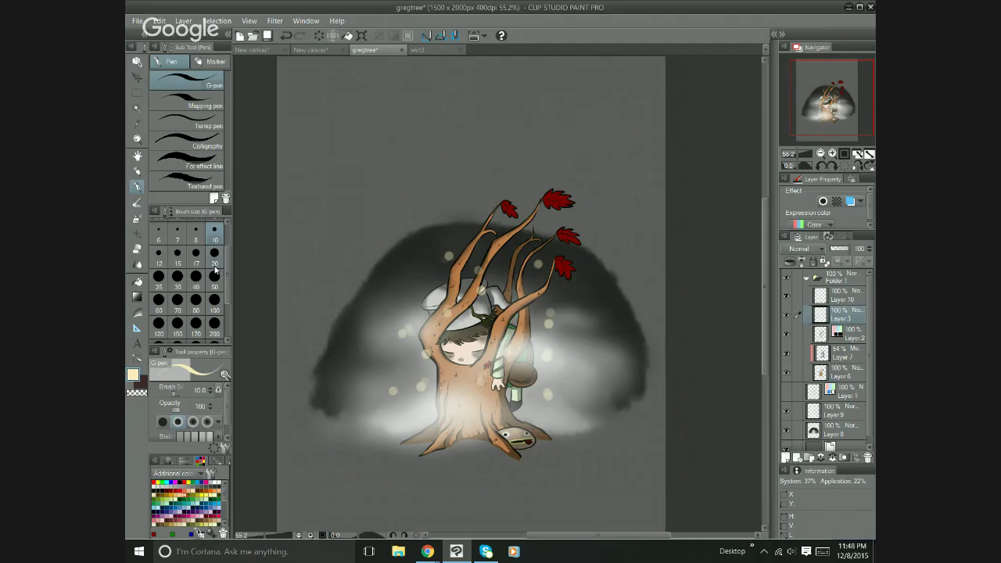
Brighten the small lights with the Dense watercolor brush at size 17, and airbrush a soft pale yellow glow on a new Layer 4.
left_click(137, 202)
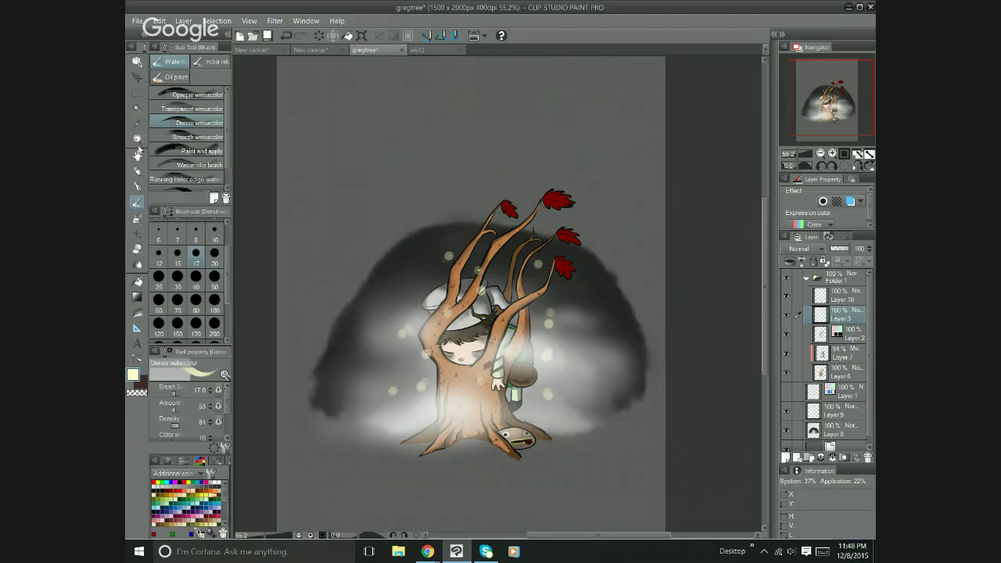
left_click(137, 139)
left_click(494, 295)
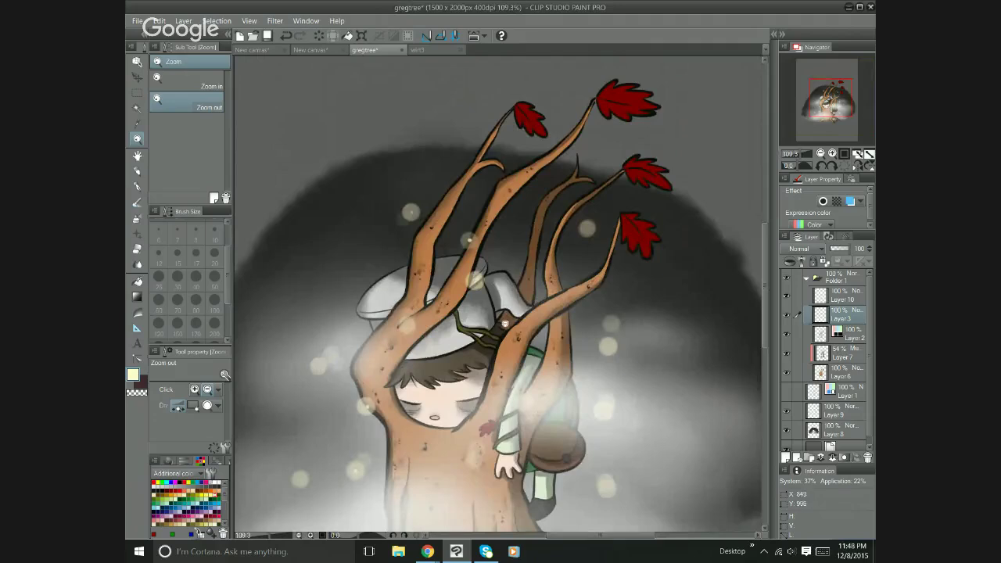
left_click(505, 323)
left_click(499, 327)
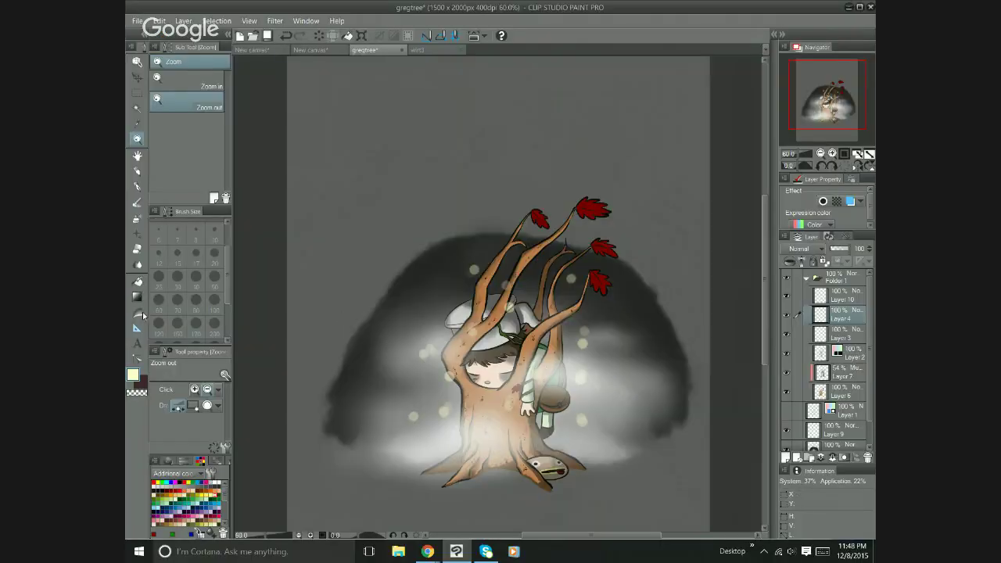
left_click(137, 220)
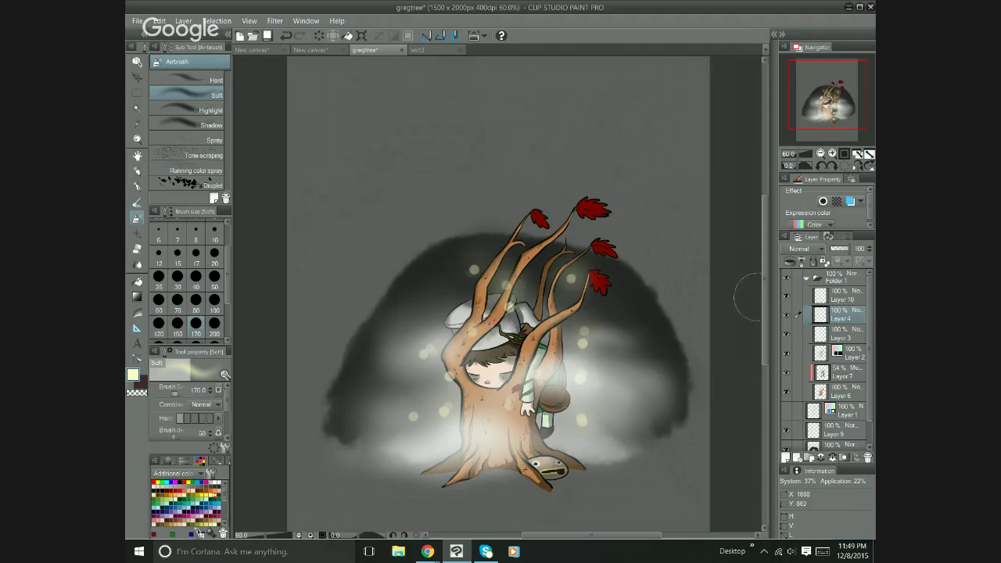
scroll(765, 305, "down", 2)
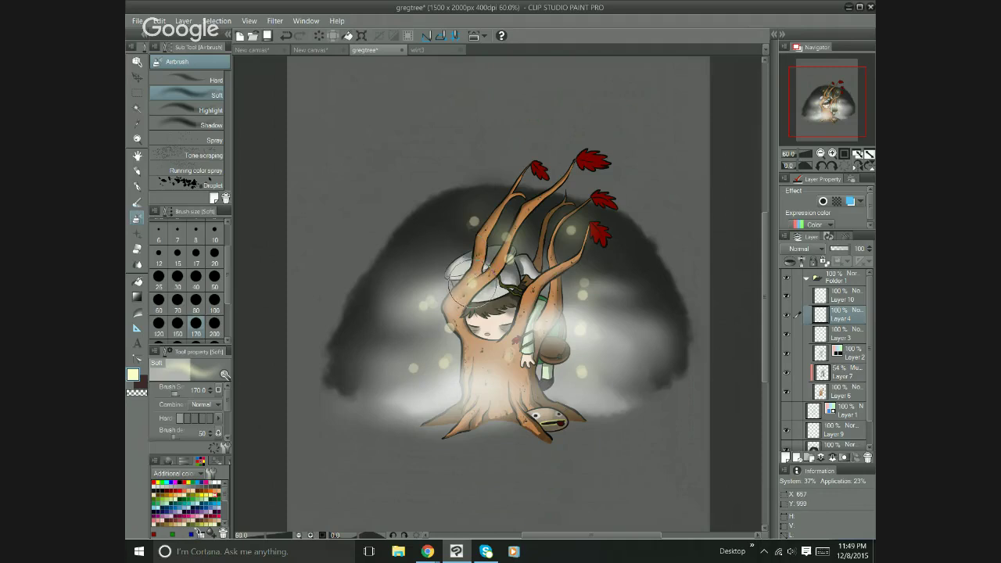
Change the Paper layer's color to near-black and add Layer 5 between Layer 8 and Layer 9.
left_click(136, 139)
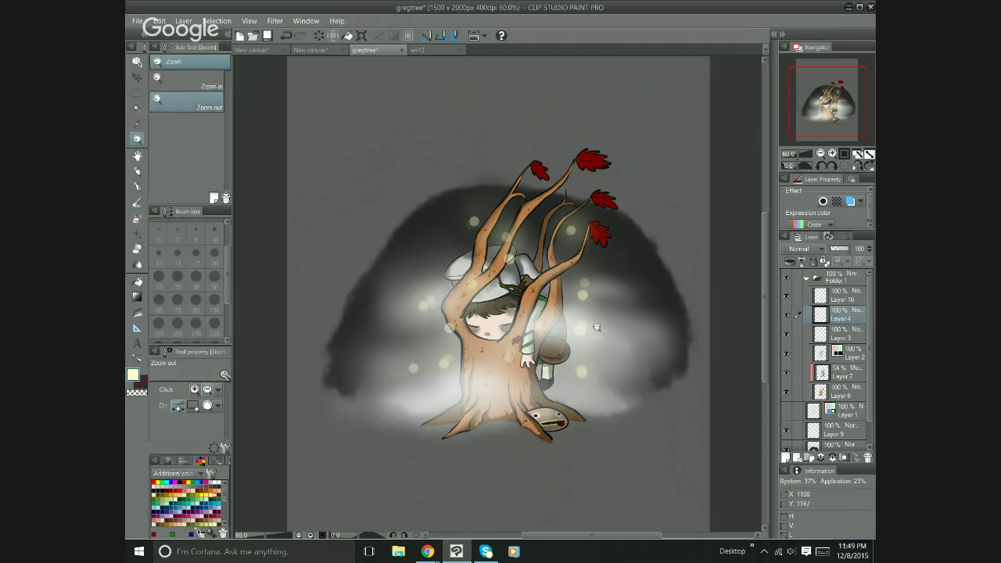
left_click(596, 414)
left_click(603, 409, "alt")
left_click_drag(558, 539, 577, 539)
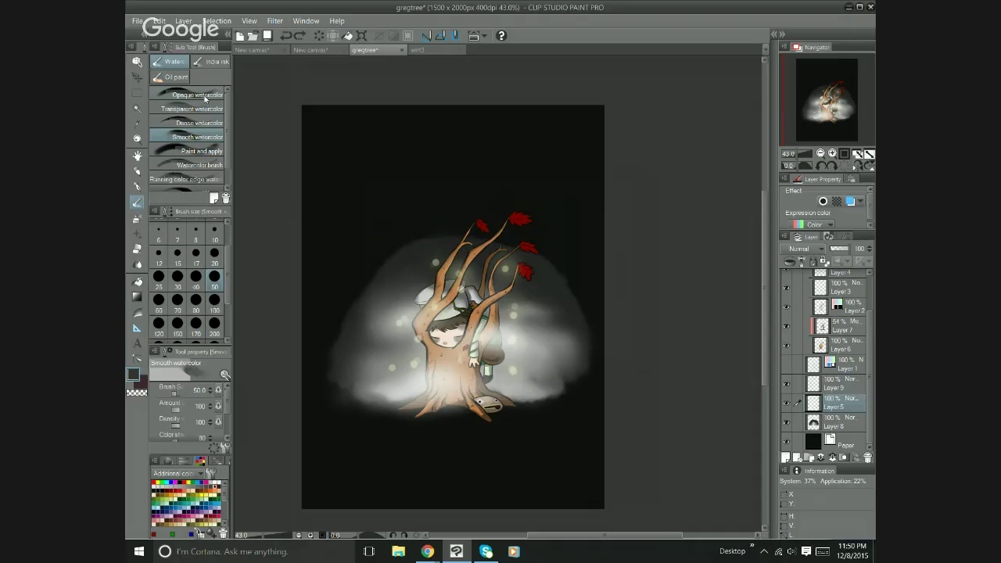
Paint black tree trunks and branches on both sides of the boy's tree on Layer 5 with the Opaque watercolor brush.
left_click(205, 96)
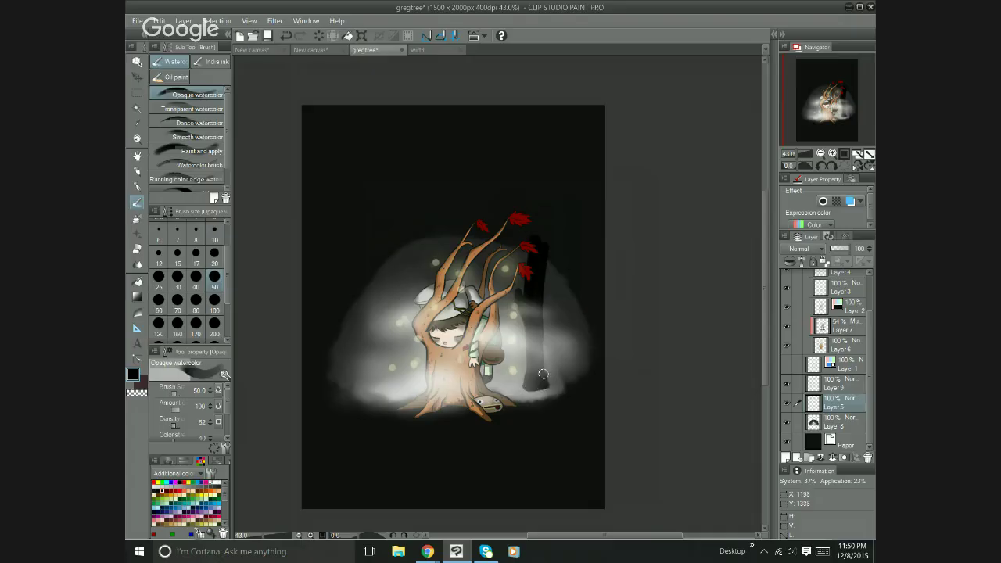
left_click_drag(543, 375, 543, 301)
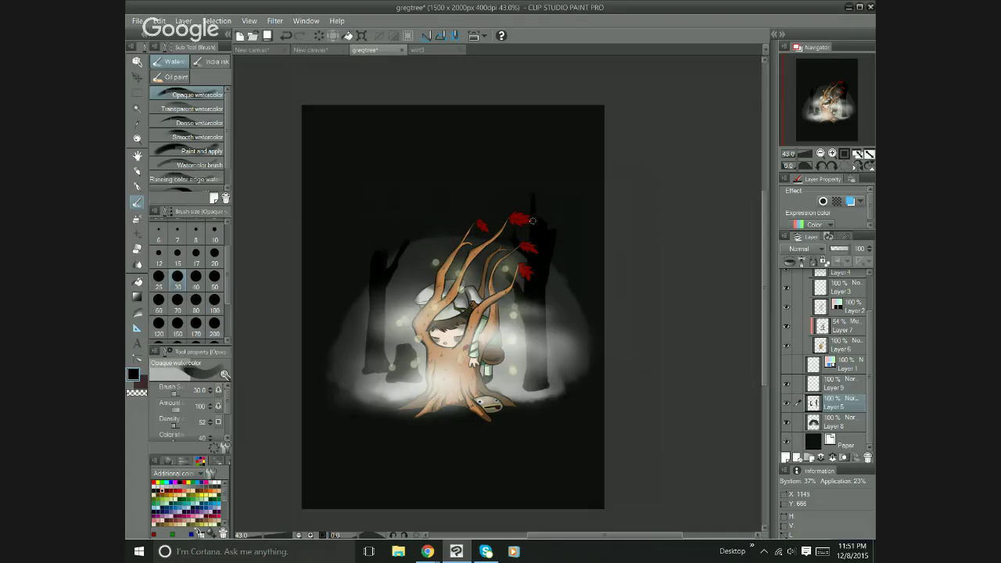
mouse_move(538, 215)
left_mouse_down()
mouse_move(548, 192)
mouse_move(558, 198)
left_mouse_up()
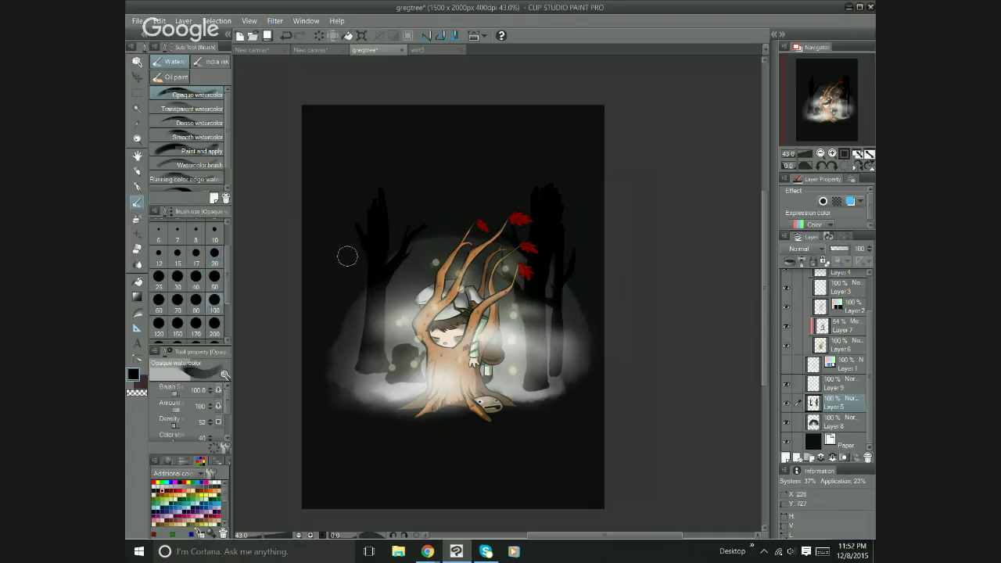
mouse_move(344, 315)
left_mouse_down()
mouse_move(352, 345)
mouse_move(342, 352)
left_mouse_up()
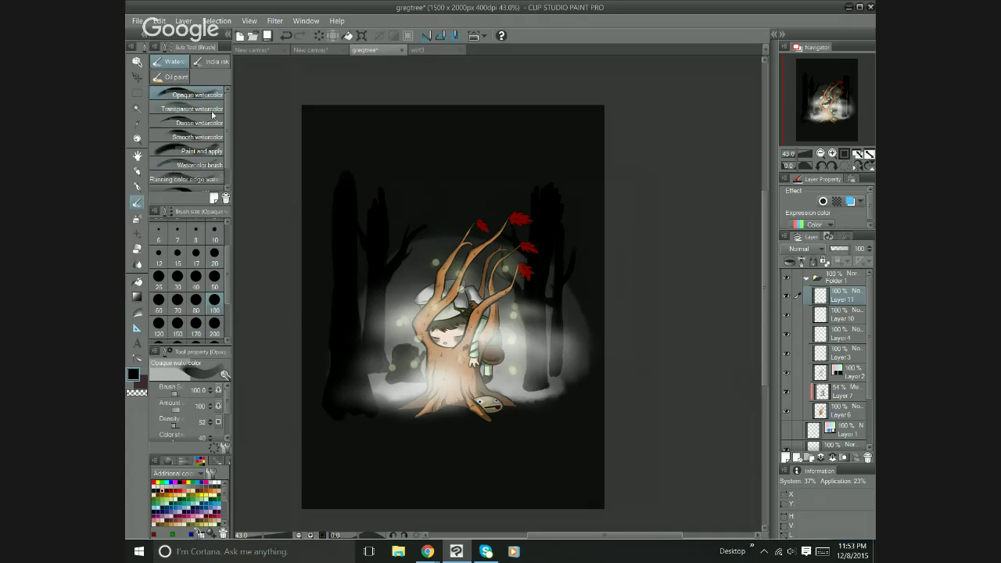
Paint a black bush beside the tree roots on a new Layer 11 with the Dense watercolor brush at sizes 100 and 50.
left_click(216, 125)
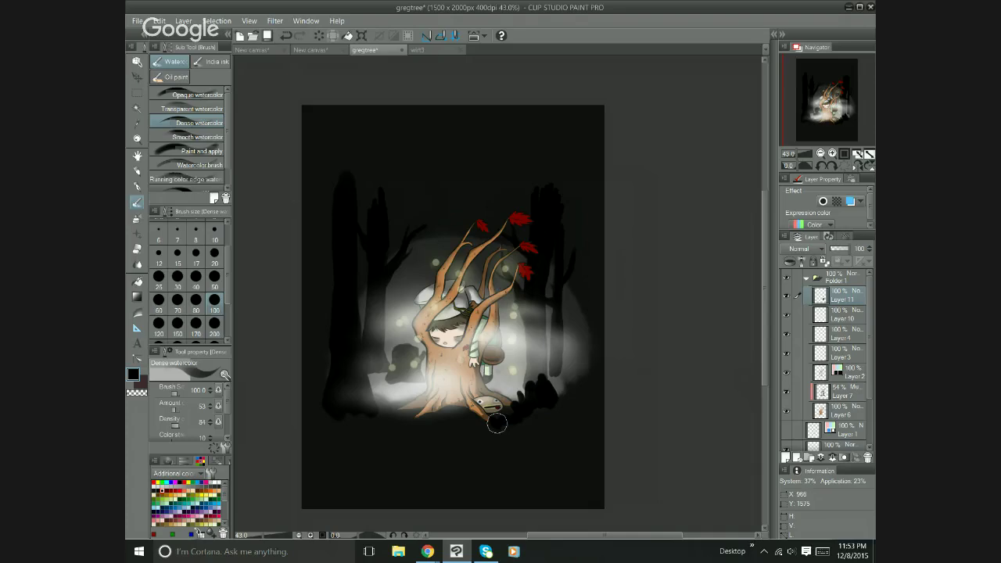
mouse_move(497, 423)
left_mouse_down()
mouse_move(557, 417)
mouse_move(559, 382)
left_mouse_up()
left_click_drag(560, 382, 570, 393)
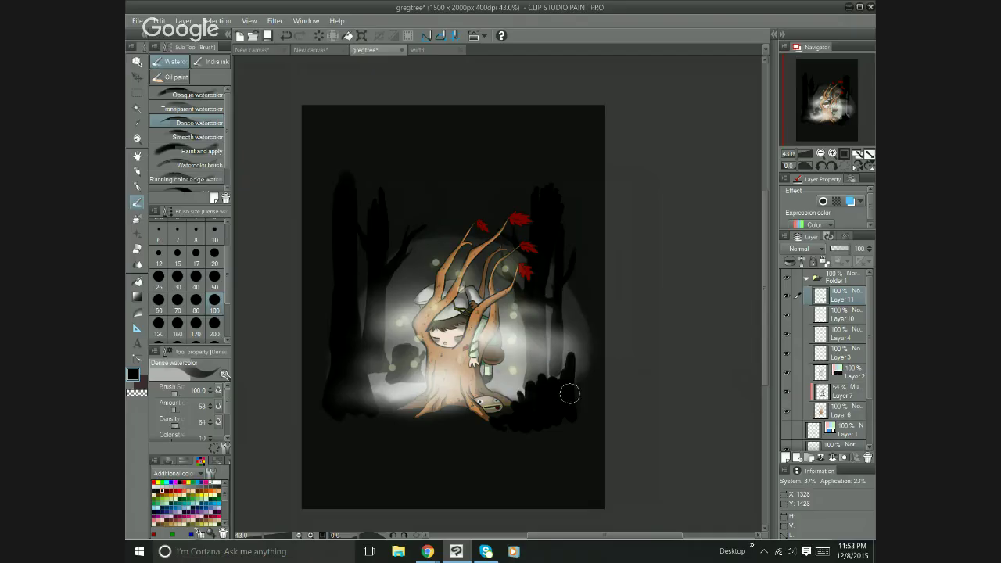
left_click_drag(569, 394, 585, 358)
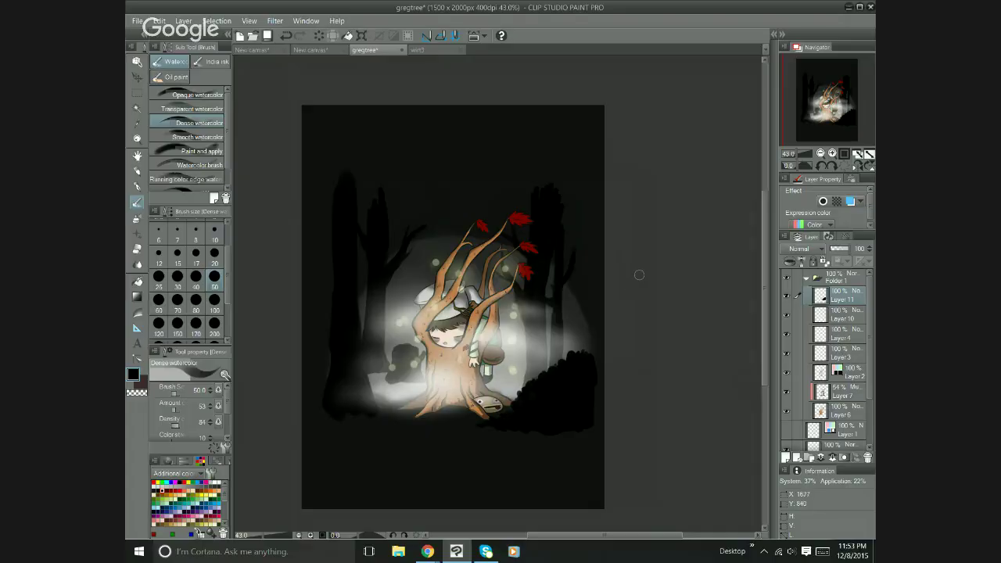
Check the forest composition in a mirrored view and compare it with the wirt3 drawing.
key("h")
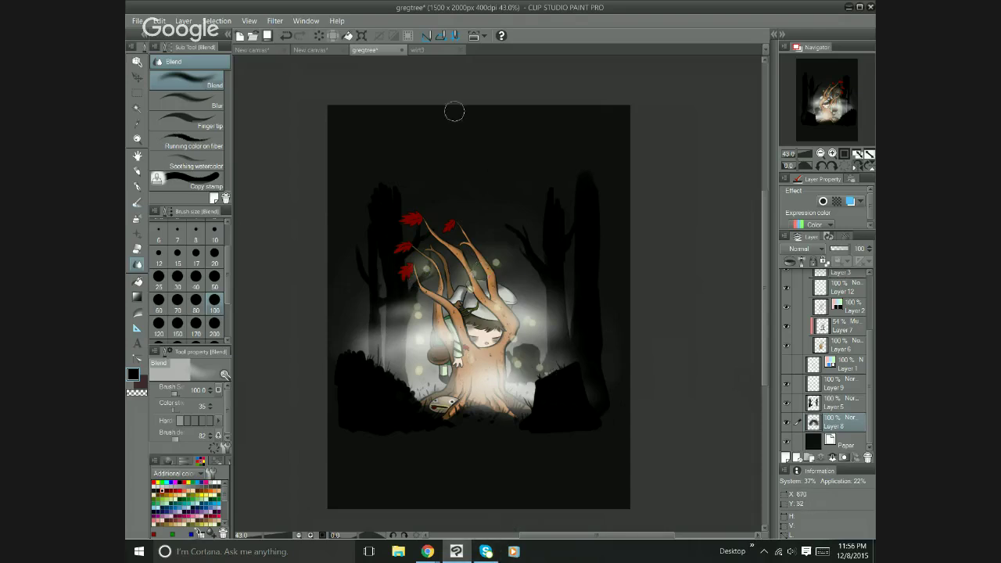
left_click(418, 53)
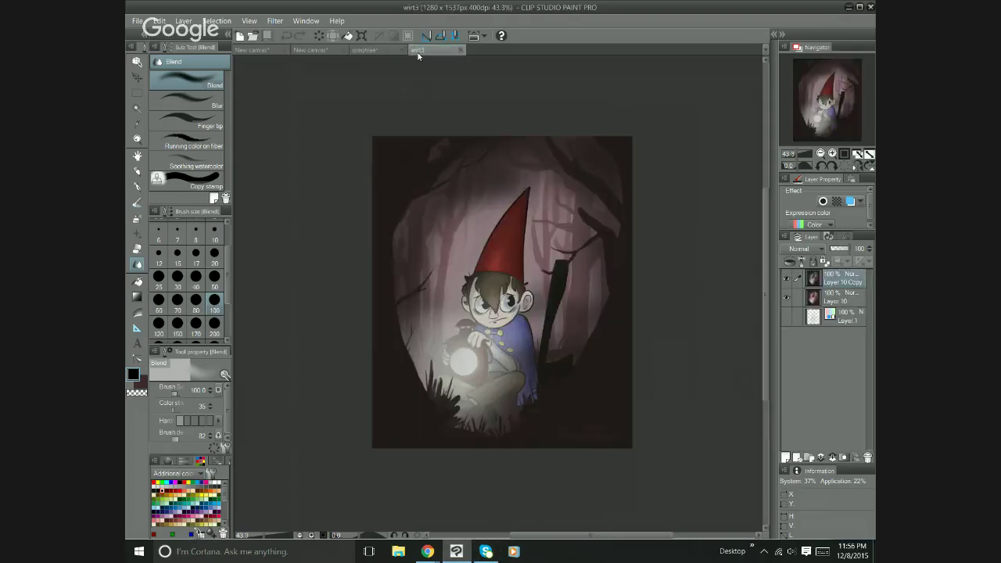
left_click(379, 49)
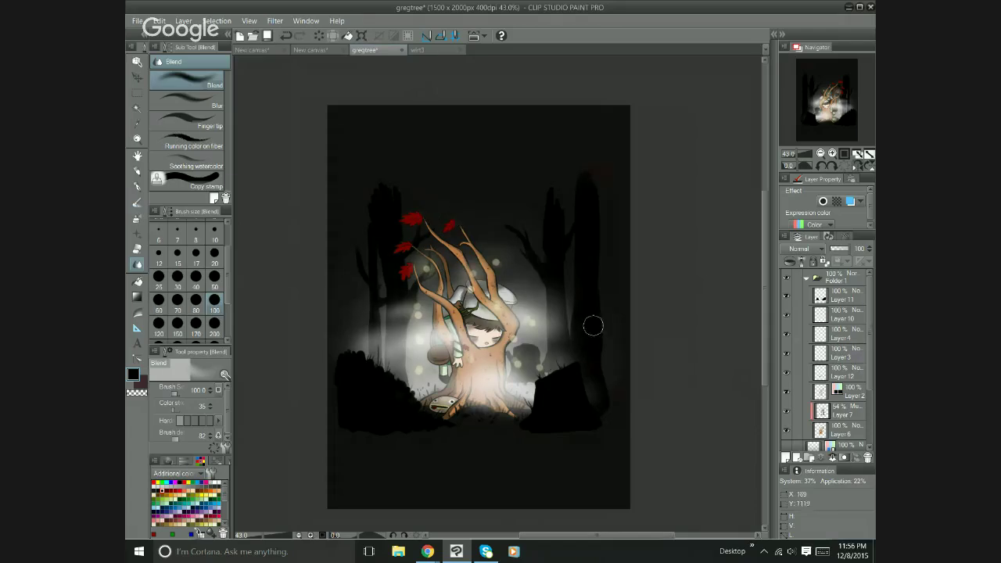
key("h")
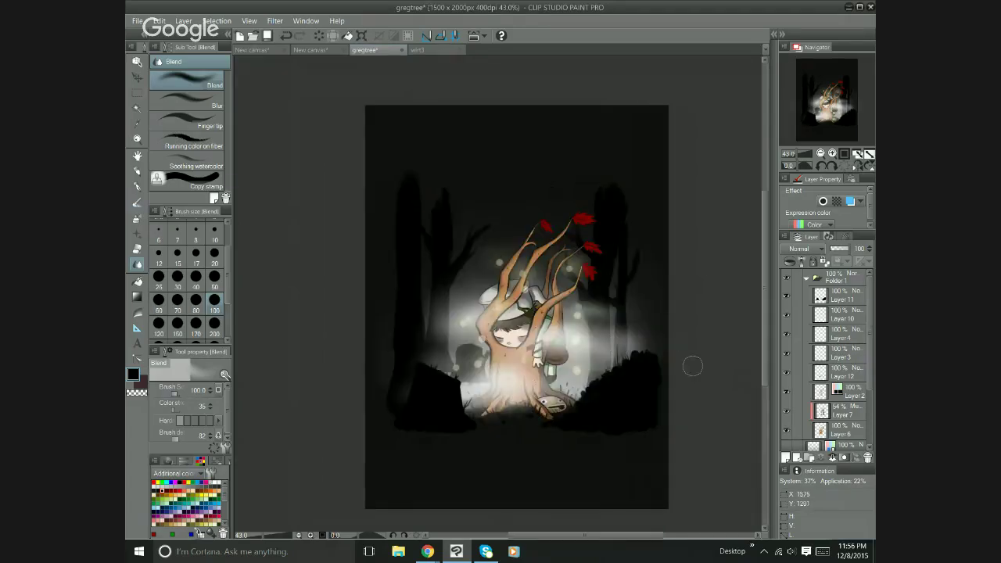